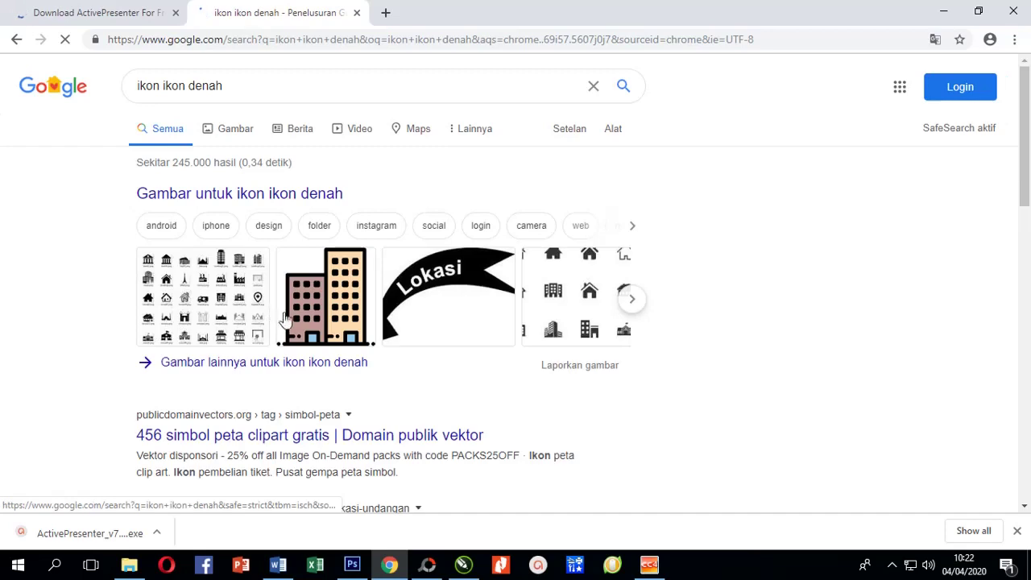
Show the image results for the "ikon ikon denah" search and browse the location-map icon sets
scroll(281, 294, "down", 1)
scroll(283, 266, "up", 1)
scroll(284, 266, "up", 1)
left_click(230, 131)
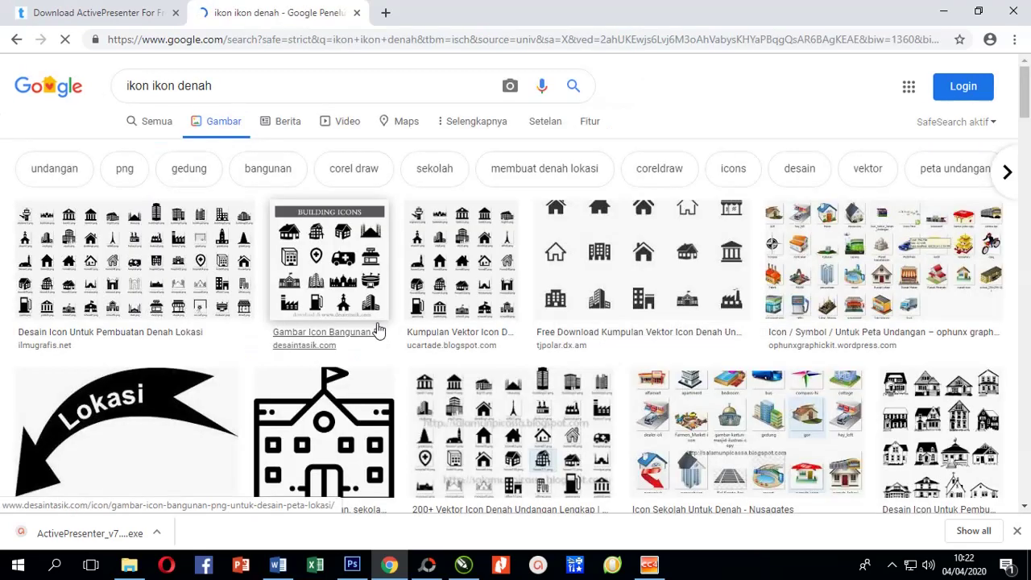
scroll(379, 329, "down", 2)
scroll(385, 328, "down", 4)
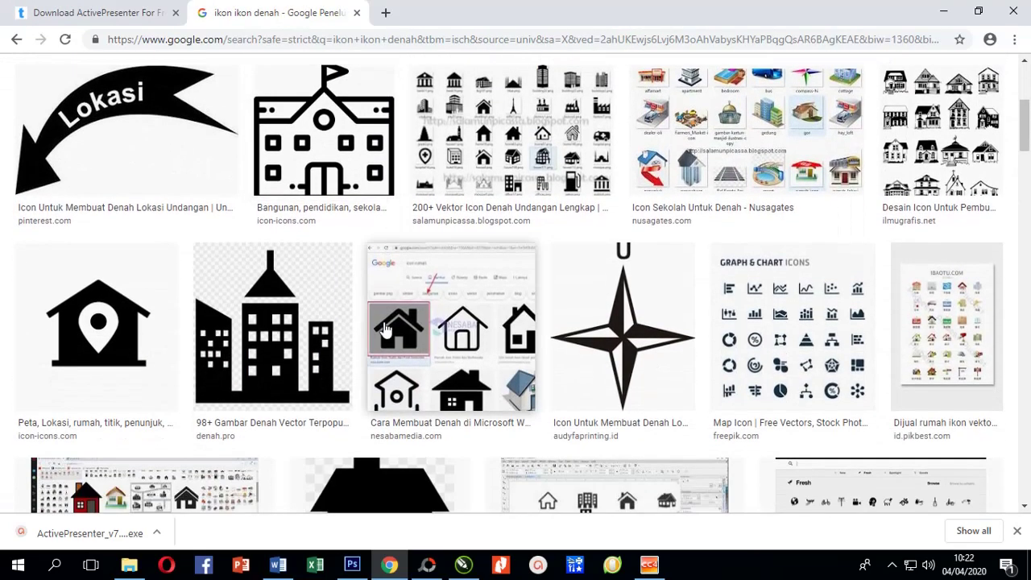
scroll(385, 329, "down", 3)
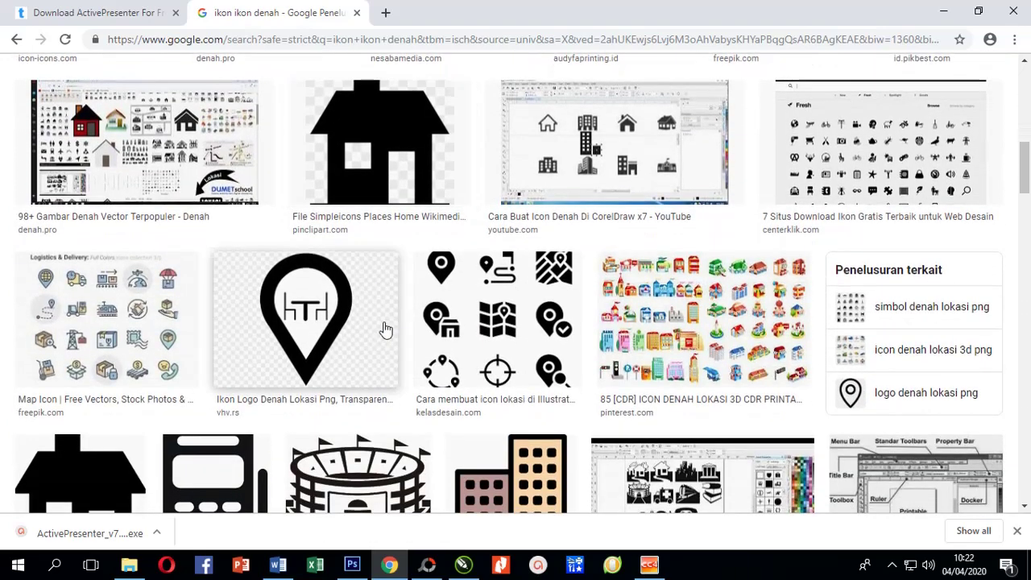
Preview the "85 [CDR] ICON DENAH LOKASI 3D" image and look at its Pinterest source page
left_click(705, 266)
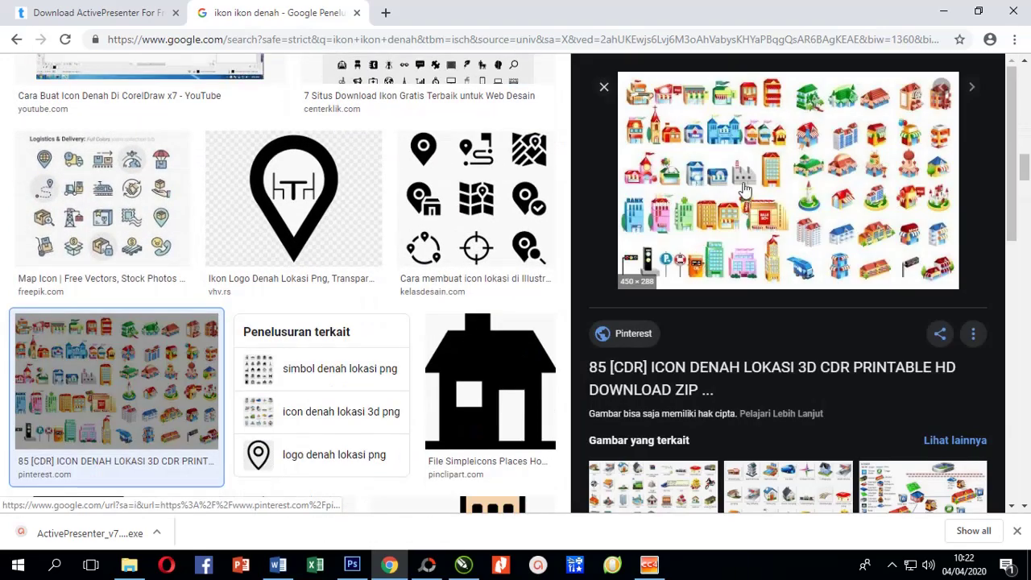
left_click(745, 184)
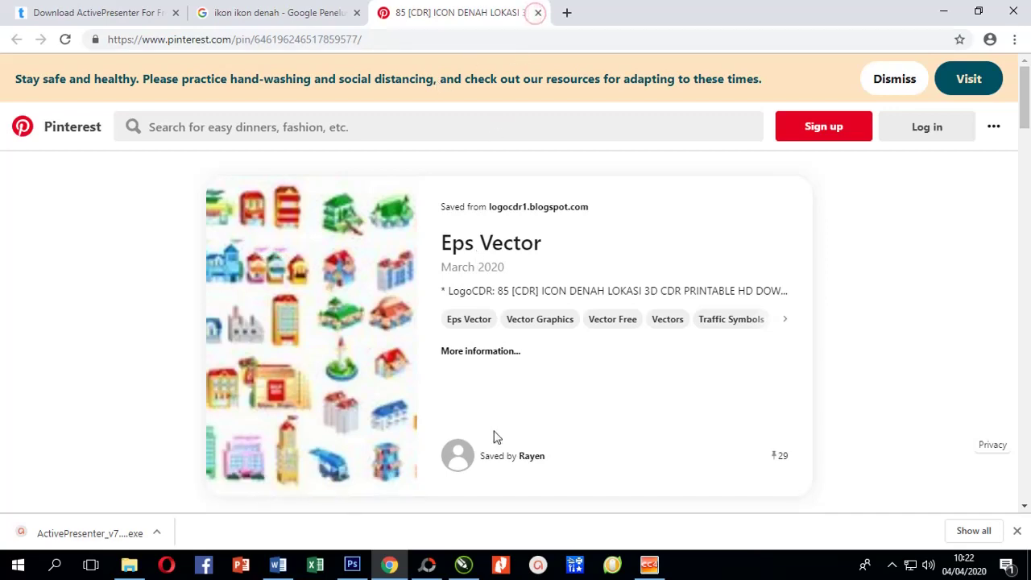
left_click(537, 12)
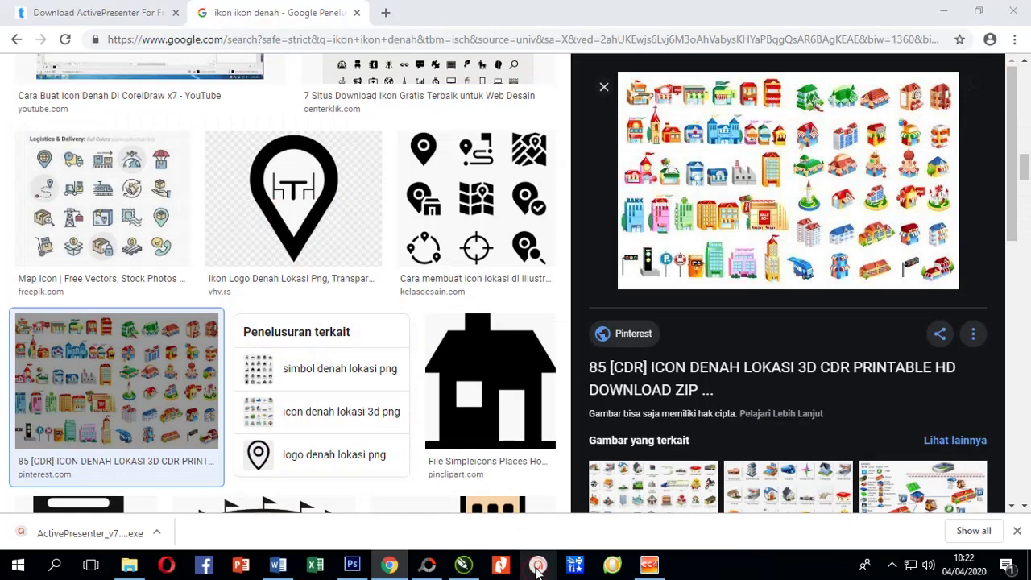
Switch to CorelDRAW and trace the outer edge of the BUNDERAN roundabout with an ellipse about 17.2 by 16.7 mm
left_click(464, 566)
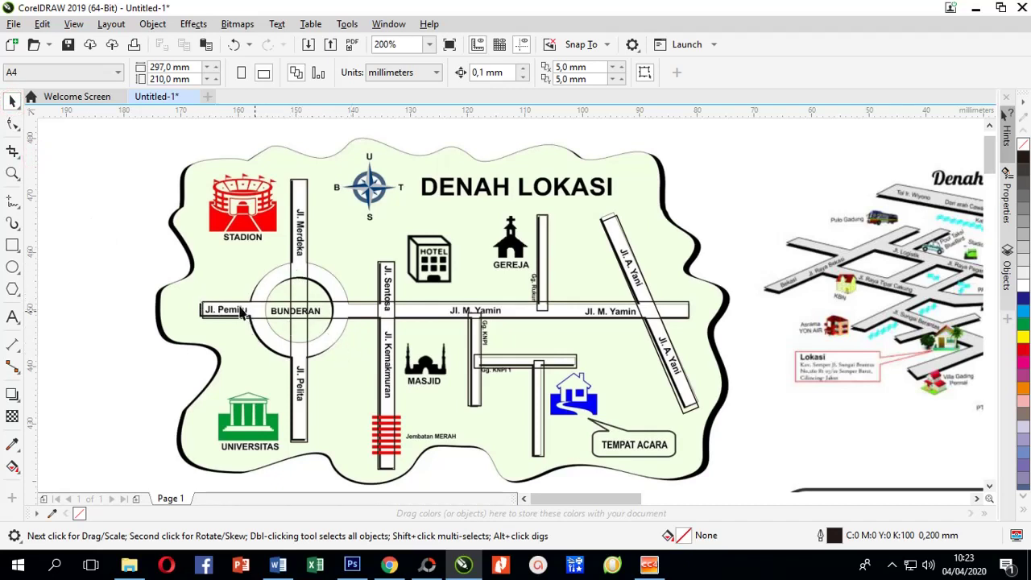
left_click(12, 267)
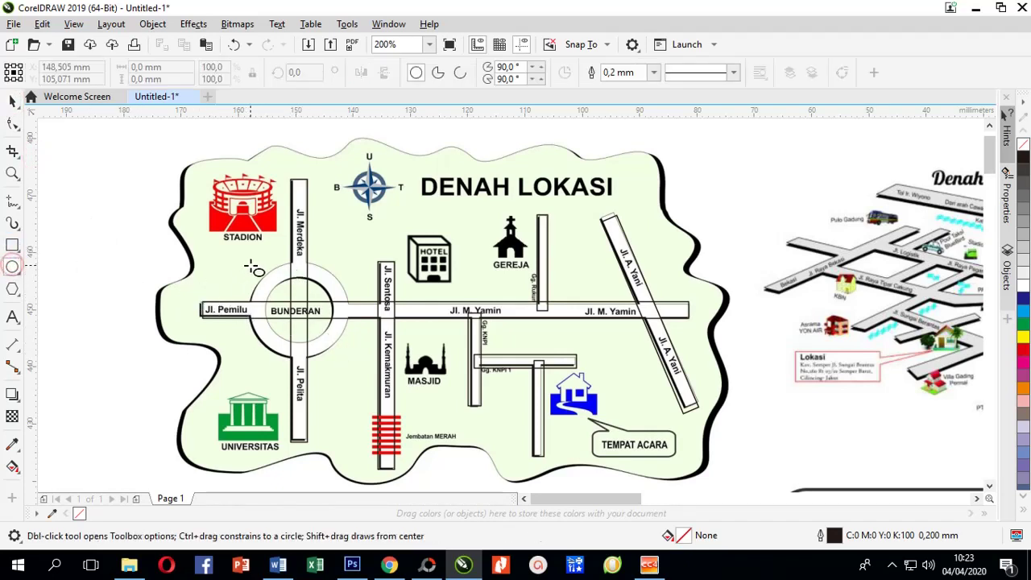
left_click_drag(251, 266, 352, 360)
scroll(347, 356, "up", 1)
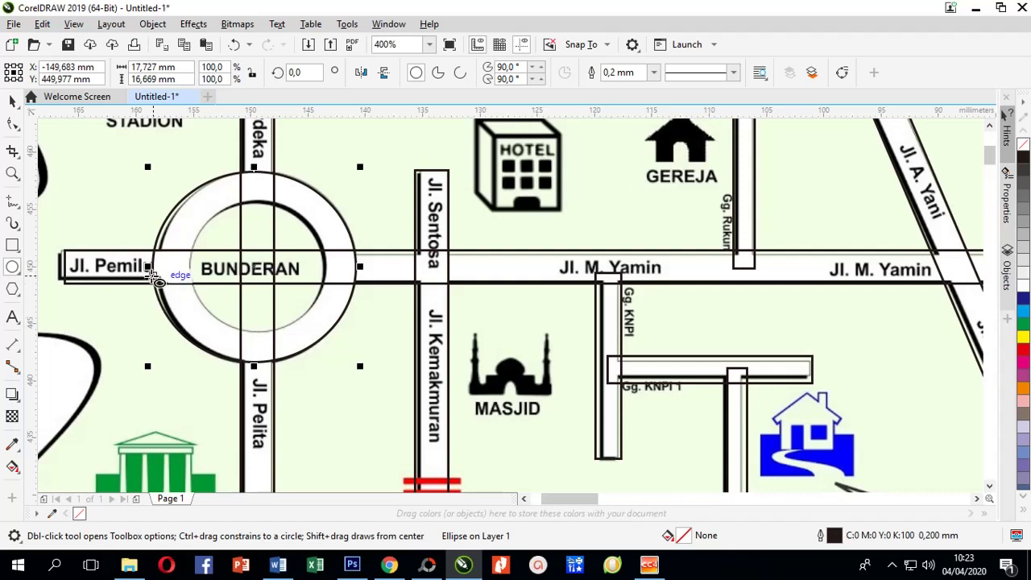
left_click_drag(150, 271, 156, 265)
scroll(150, 268, "up", 1)
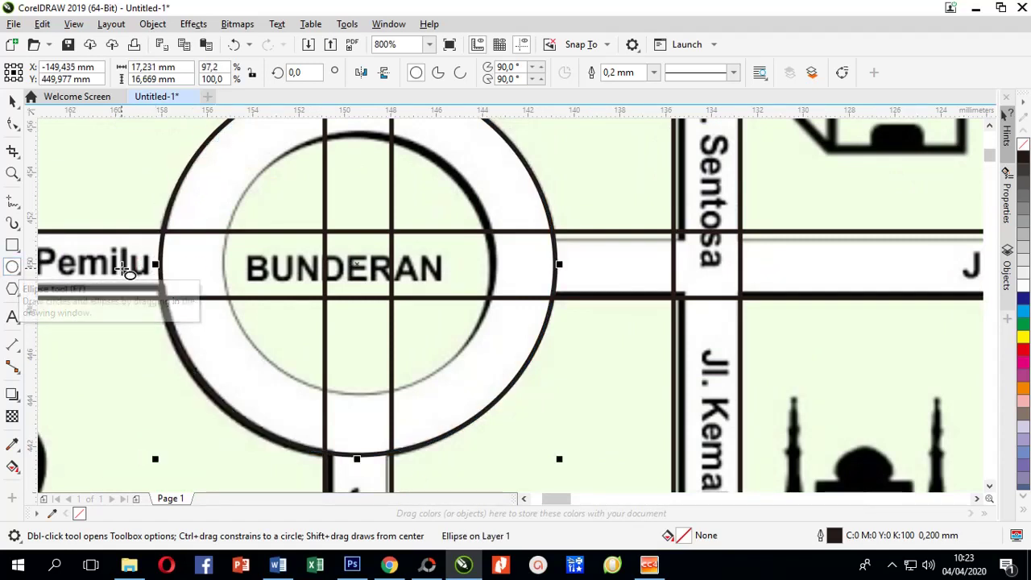
scroll(127, 268, "down", 1)
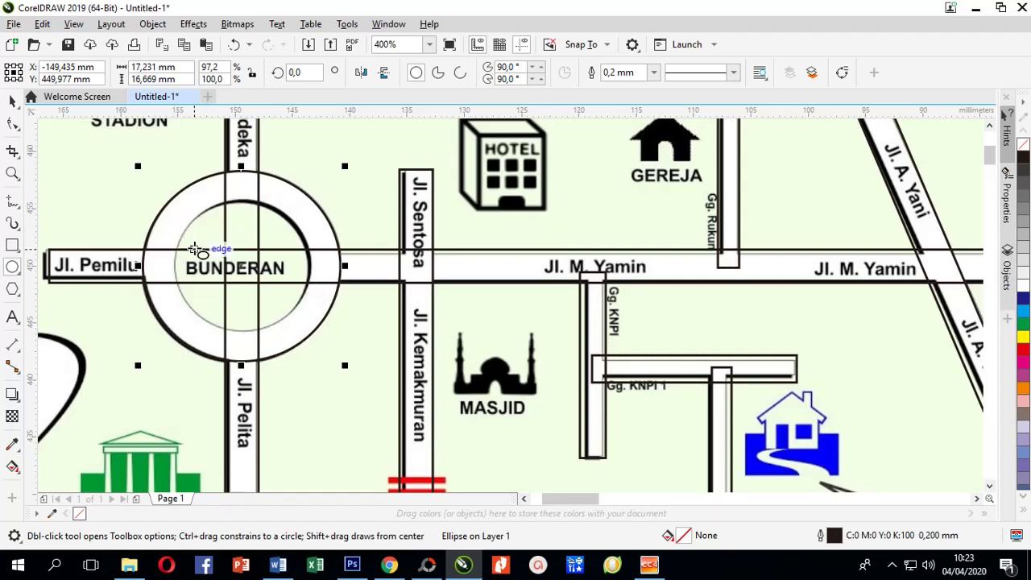
Apply a one-step inward Contour to the roundabout ellipse, matching the offset to the traced map's inner circle
left_click(14, 401)
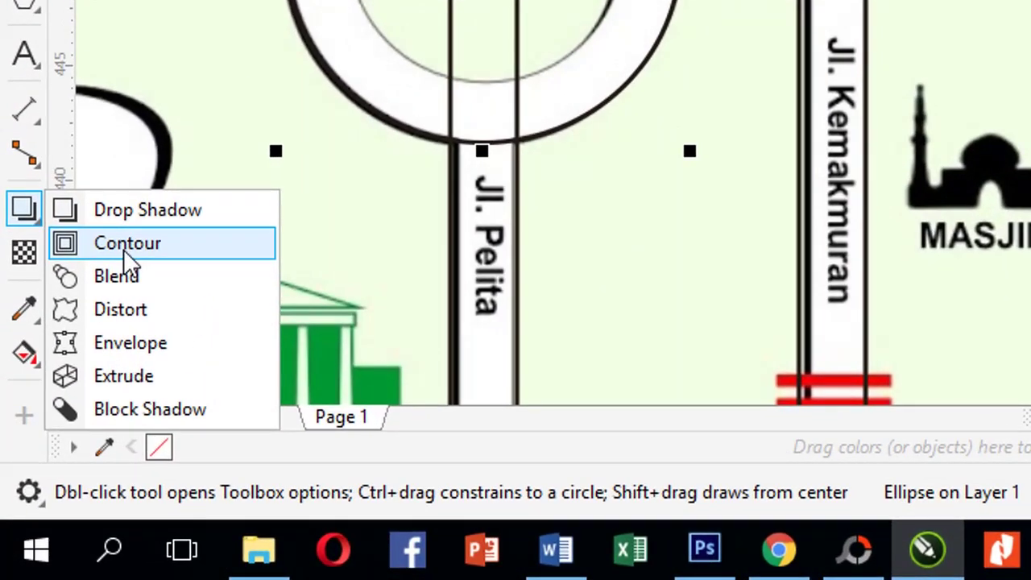
left_click(121, 244)
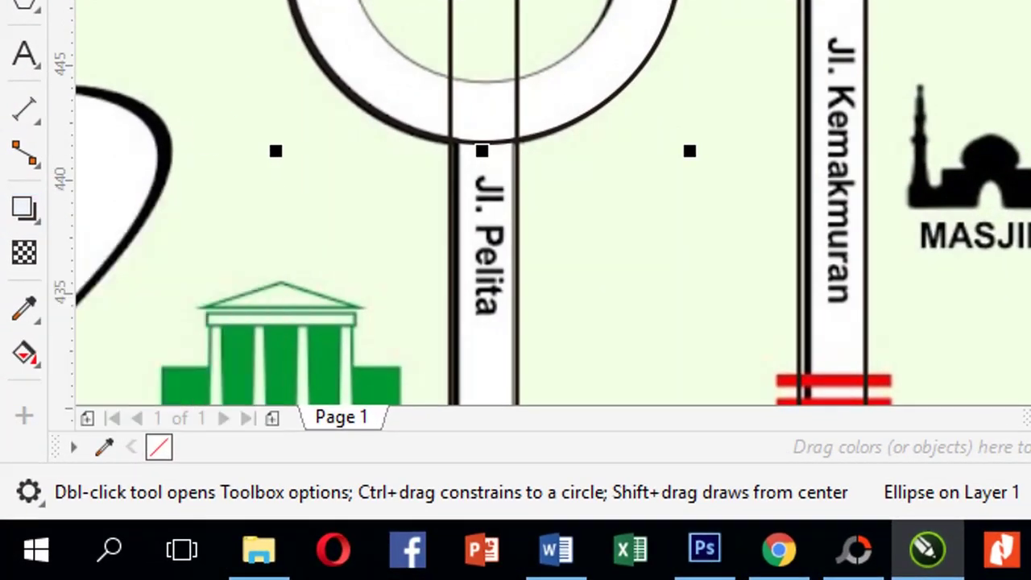
left_click(33, 206)
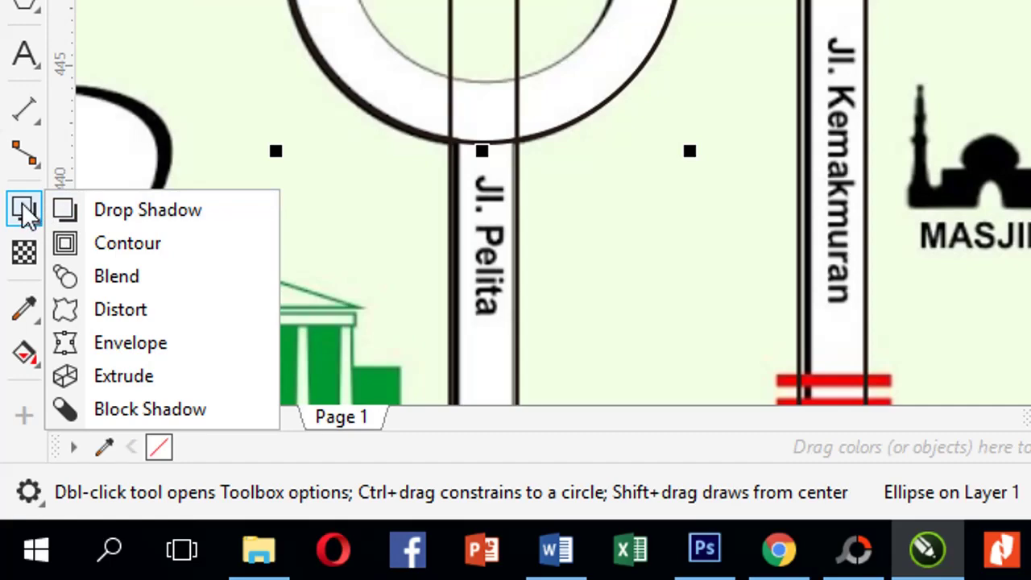
left_click(126, 243)
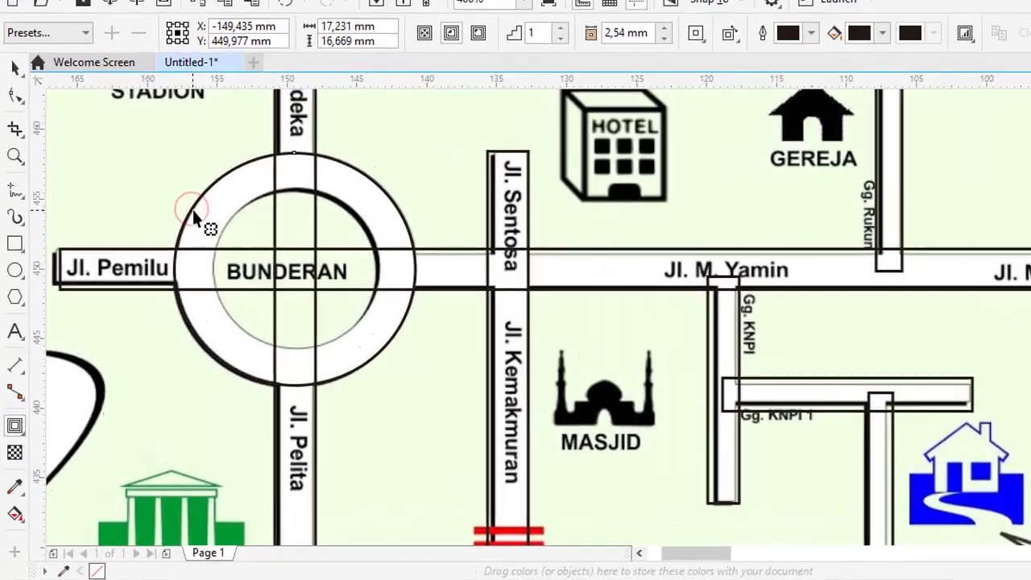
left_click_drag(162, 217, 172, 231)
left_click_drag(345, 211, 348, 212)
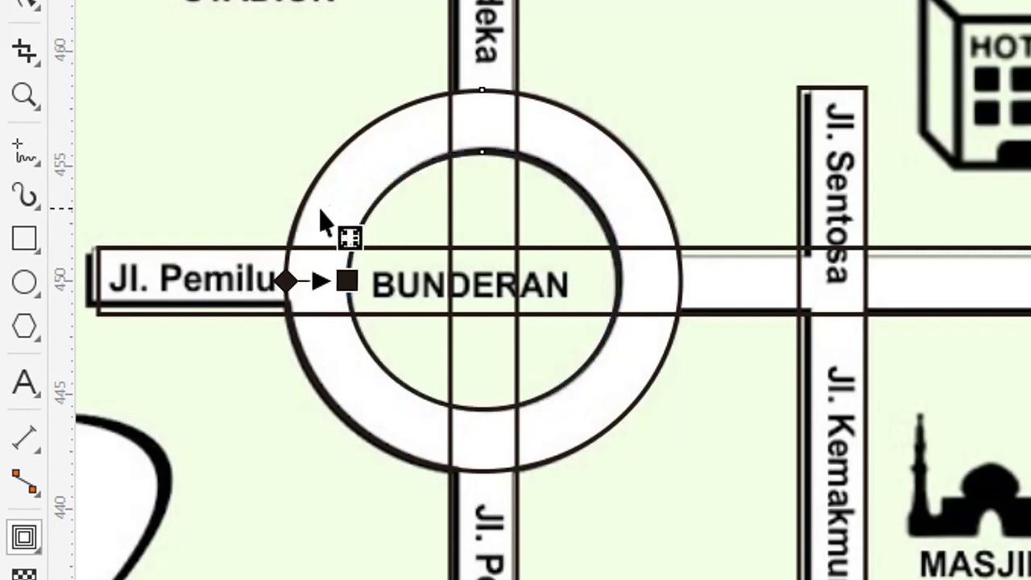
left_click(24, 3)
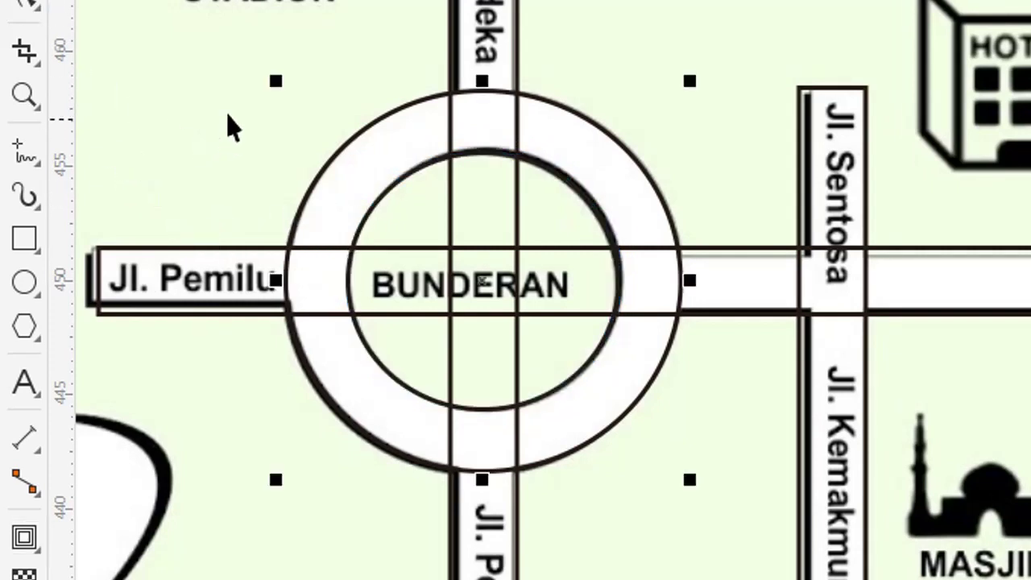
Try a blue and a yellow fill on the contoured roundabout ellipse, and remove the fill again
left_click(228, 112)
left_click(339, 171)
left_click(1006, 392)
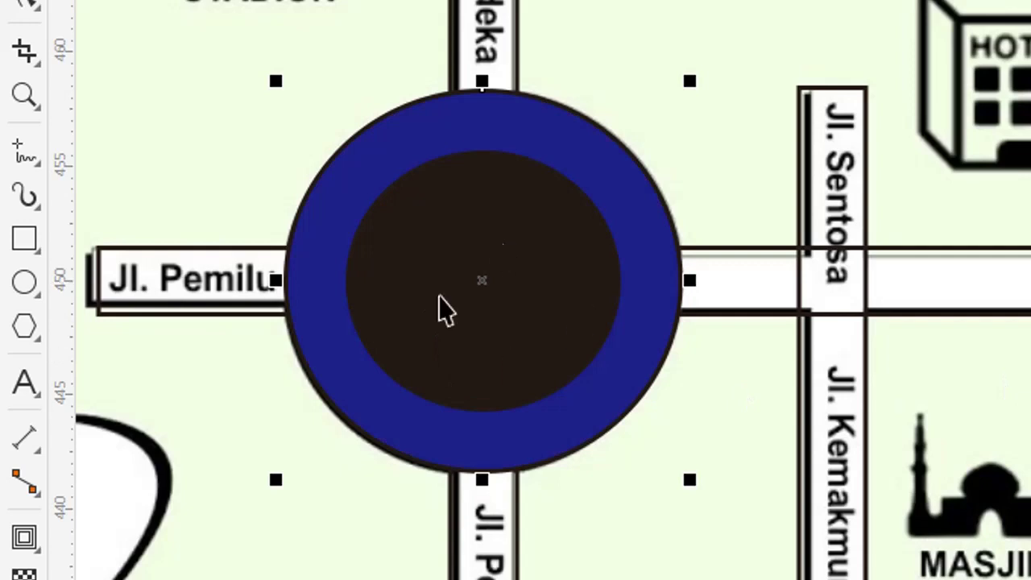
left_click(330, 343)
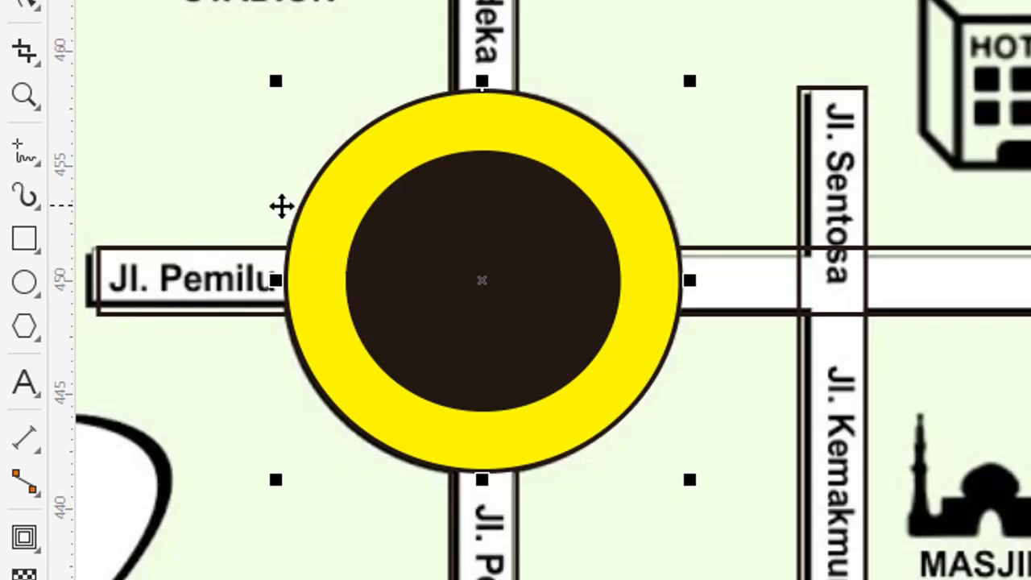
left_click(334, 234)
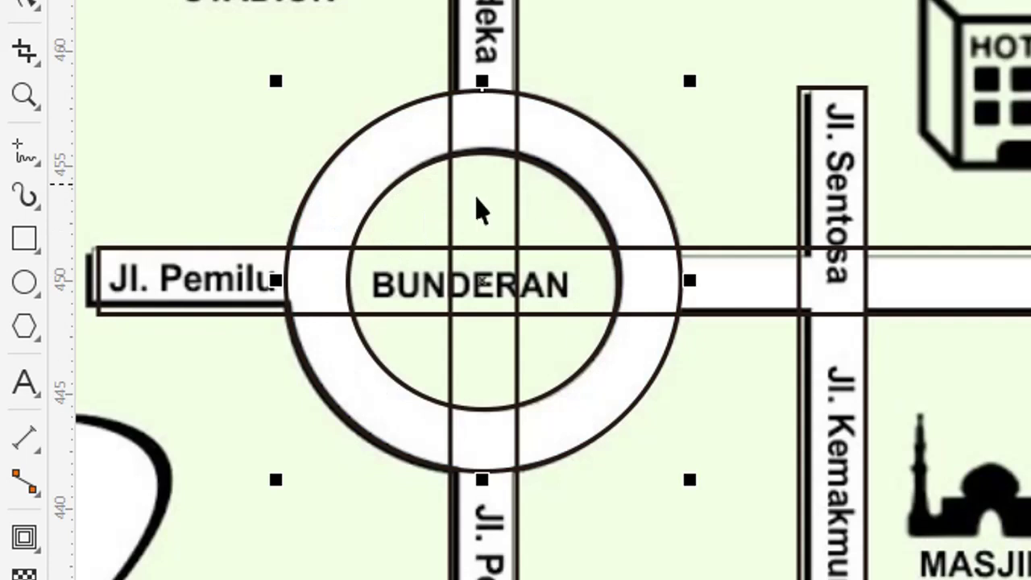
right_click(365, 191)
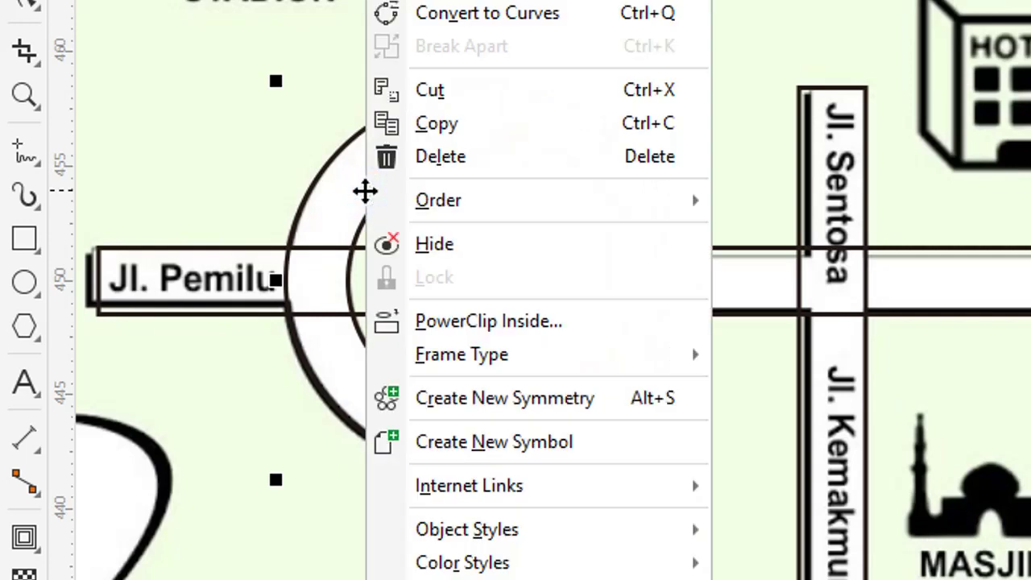
left_click(346, 194)
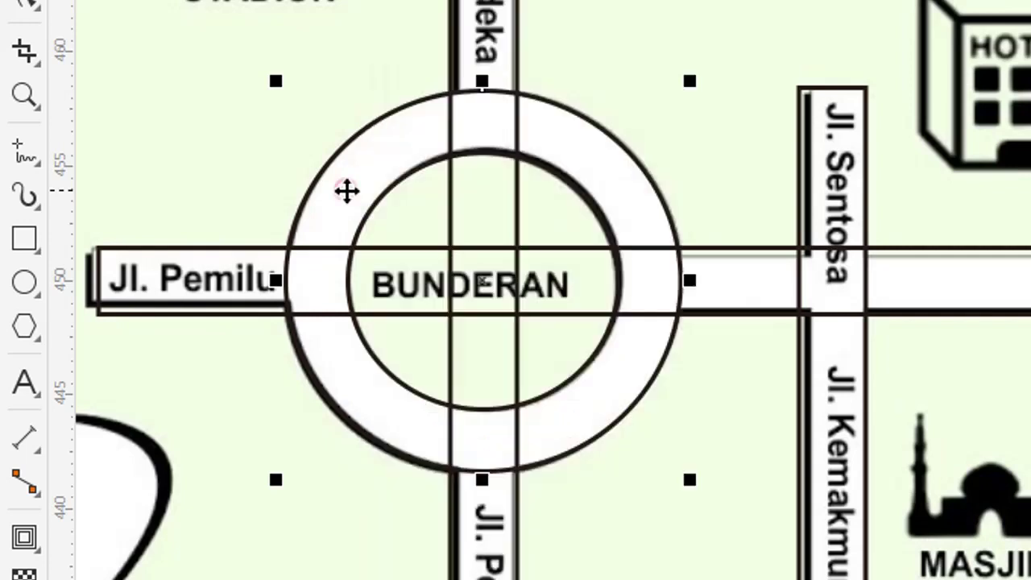
left_click(363, 205)
left_click(363, 205)
left_click(188, 88)
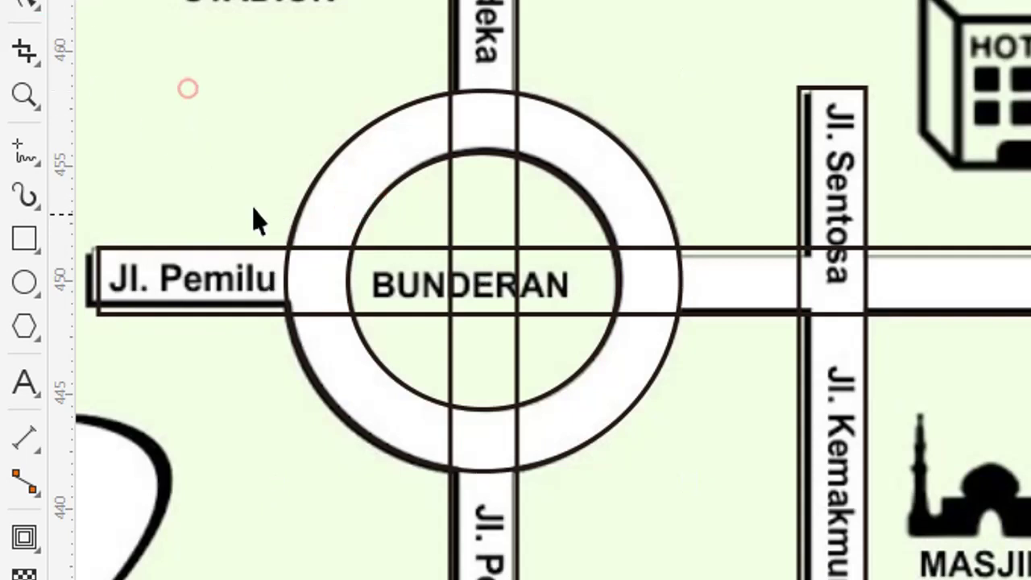
Select the roundabout's contour group and break the contour apart into separate circles
left_click(357, 232)
right_click(385, 200)
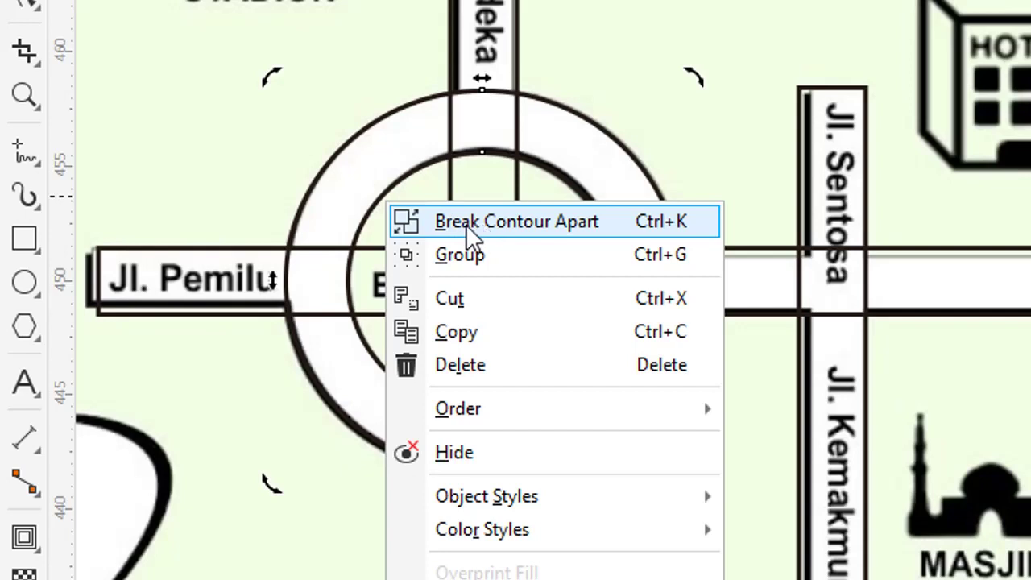
left_click(370, 207)
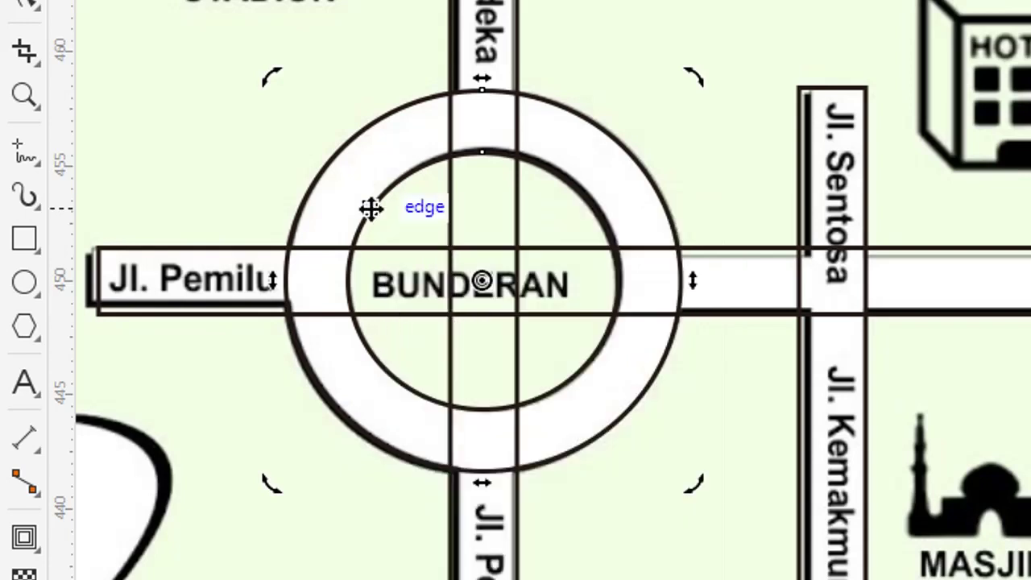
right_click(371, 208)
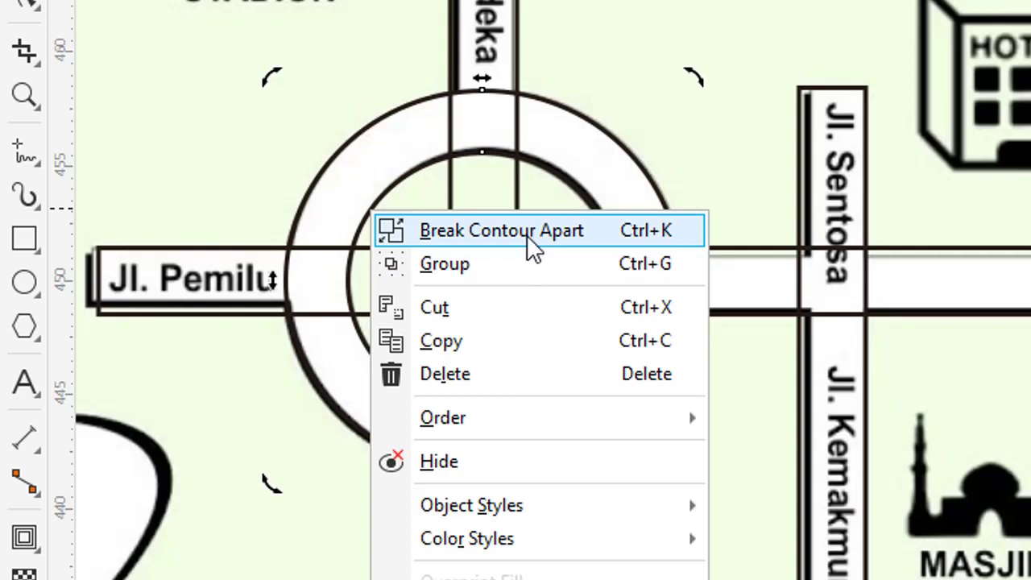
left_click(456, 232)
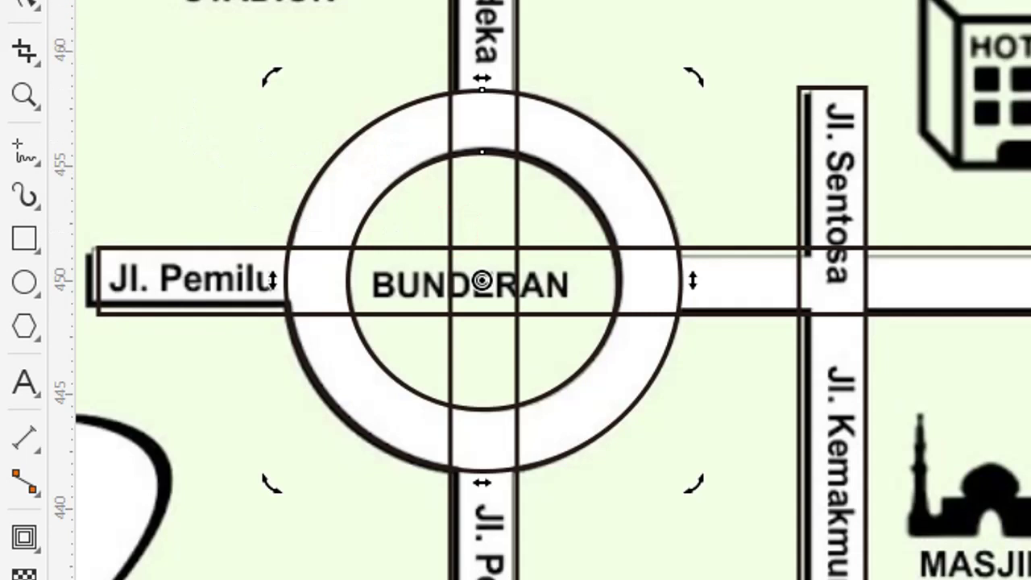
Fill both the outer and inner roundabout circles with yellow and deselect them
left_click(338, 212)
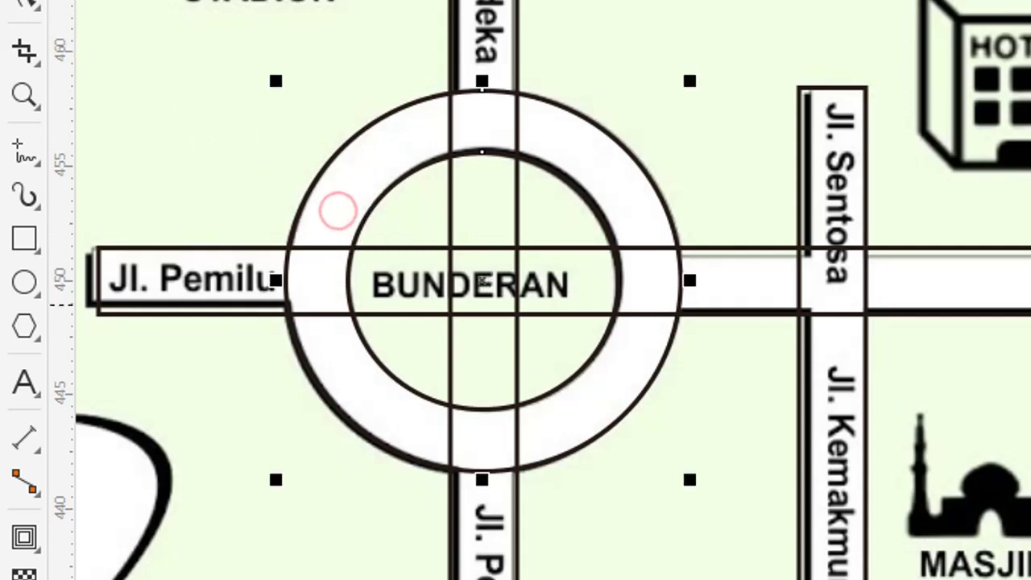
left_click(1030, 341)
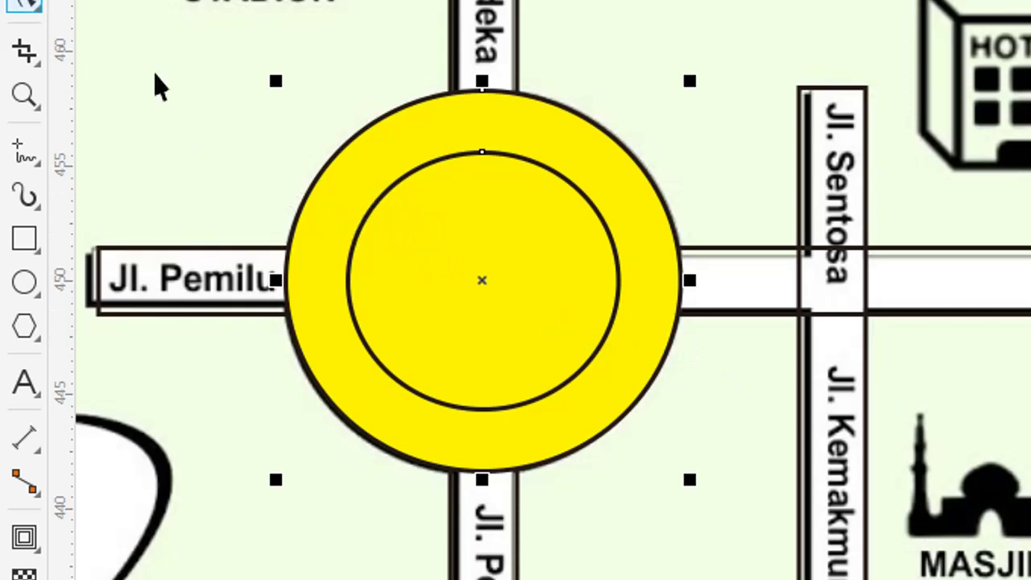
left_click(407, 272)
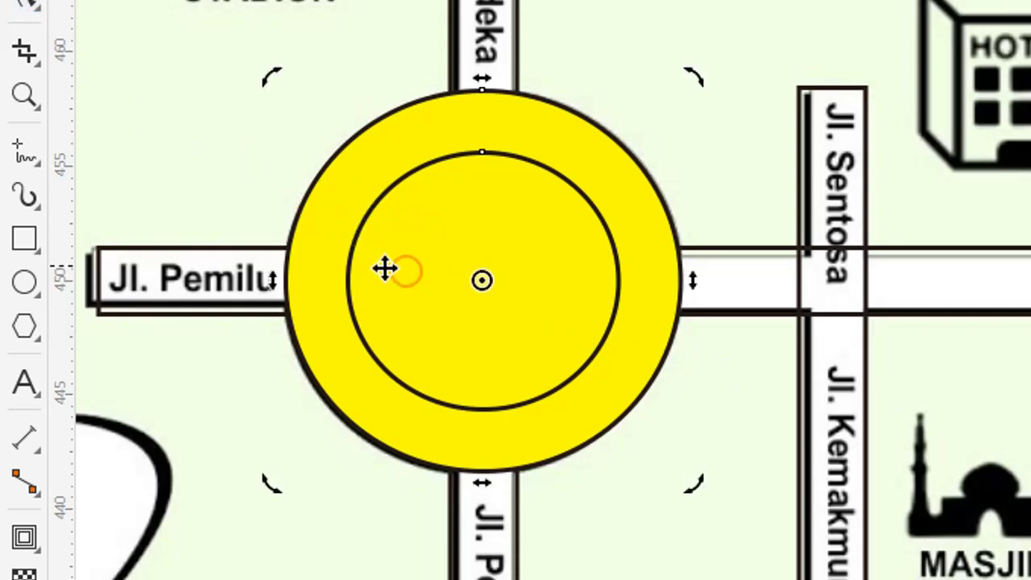
left_click(205, 123)
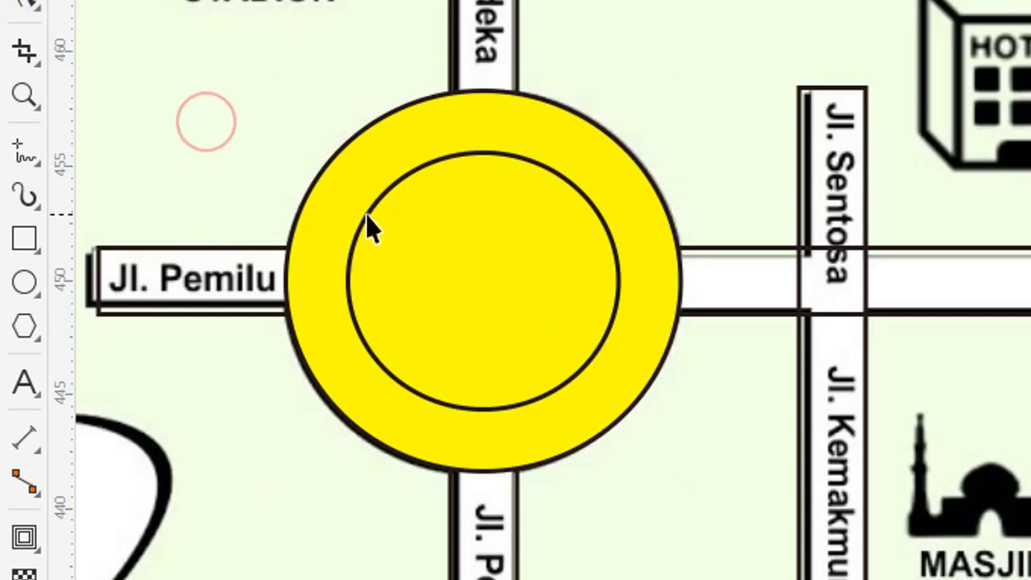
Try moving the inner roundabout circle separately from the outer one, and undo the moves
left_click(366, 214)
left_click_drag(391, 261, 710, 134)
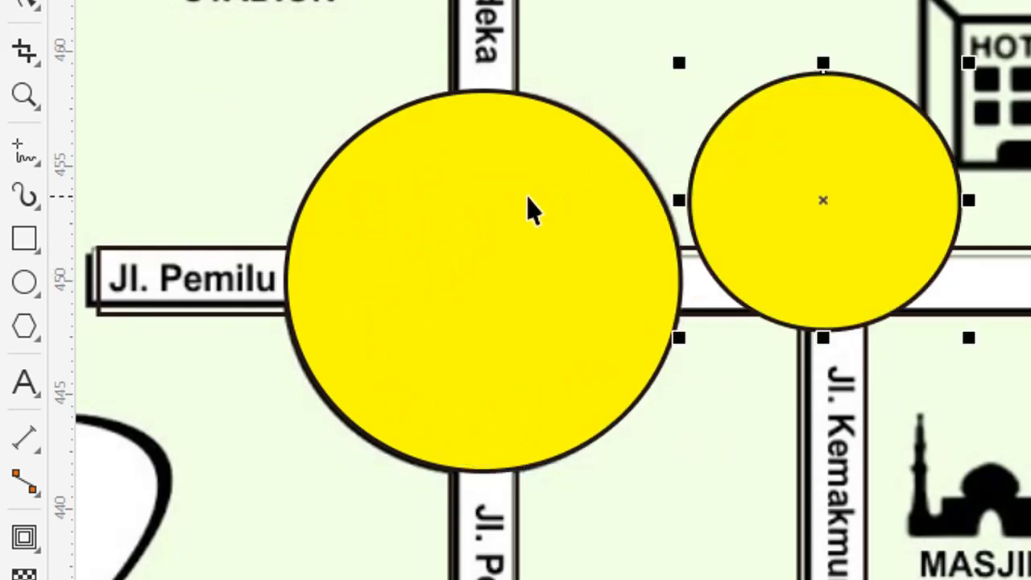
key("ctrl+z")
key("ctrl+z")
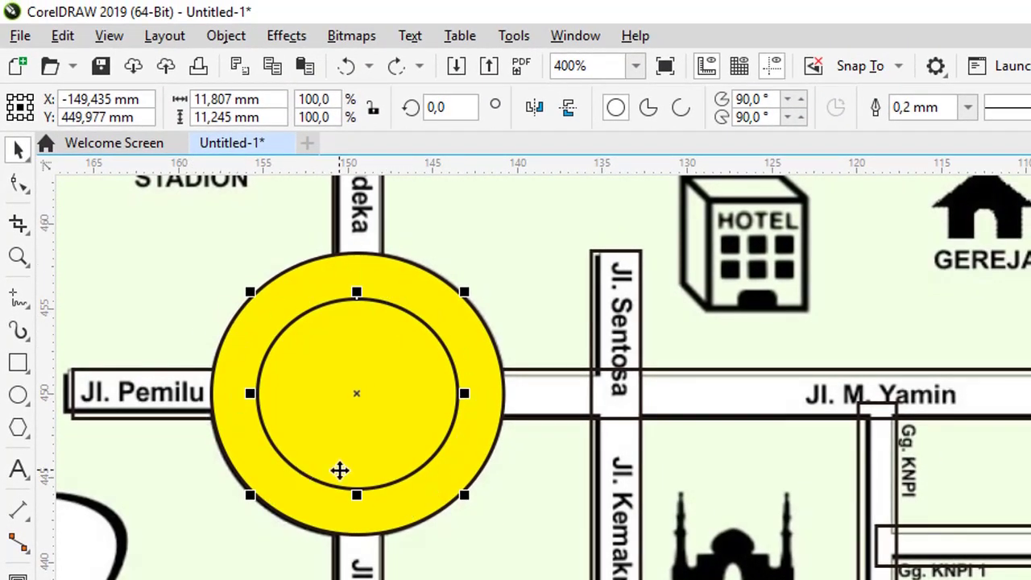
mouse_move(298, 356)
left_mouse_down()
mouse_move(359, 340)
mouse_move(311, 367)
left_mouse_up()
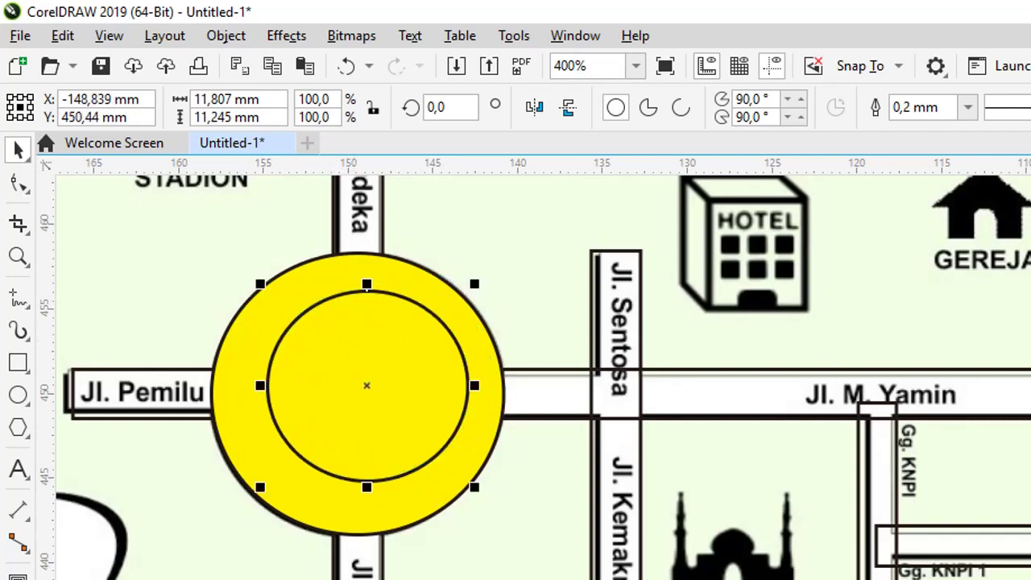
key("ctrl+z")
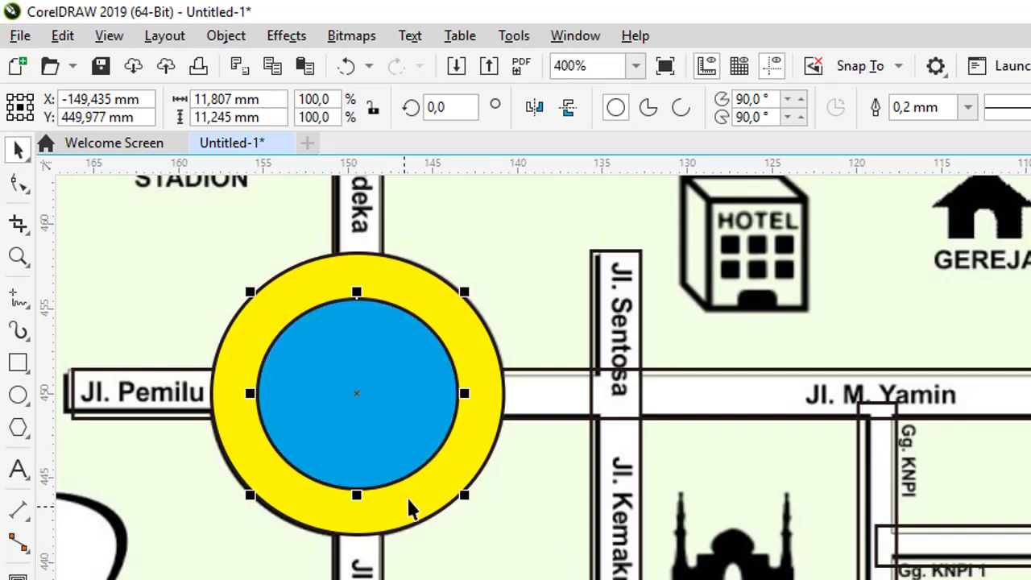
left_click(419, 568)
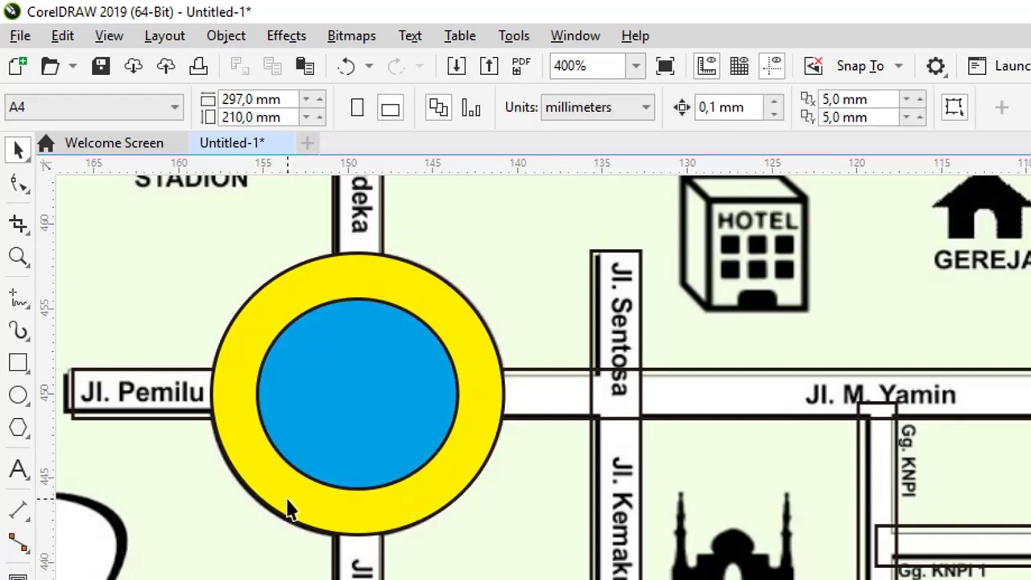
left_click(303, 401)
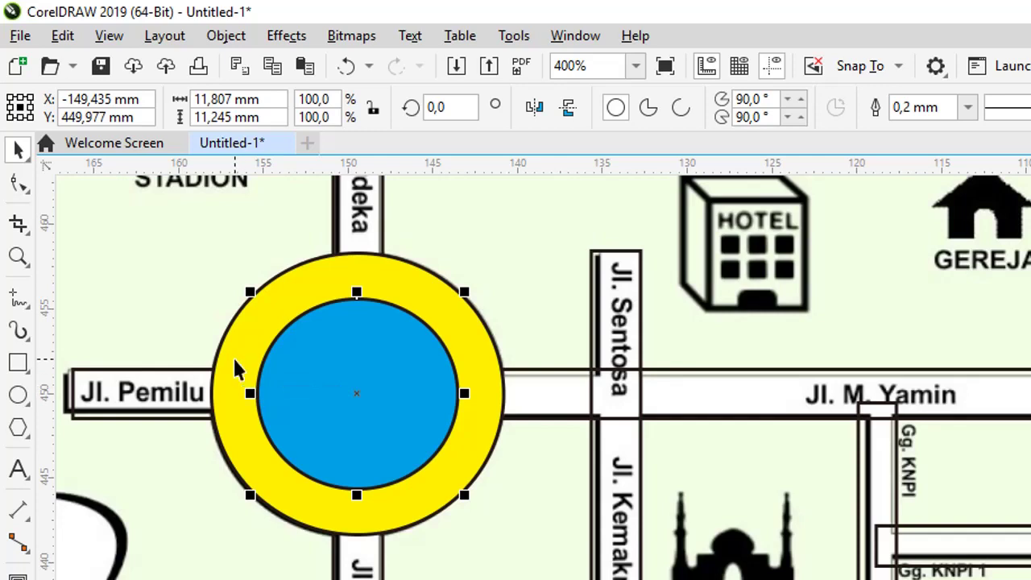
key("ctrl+z")
left_click(290, 388)
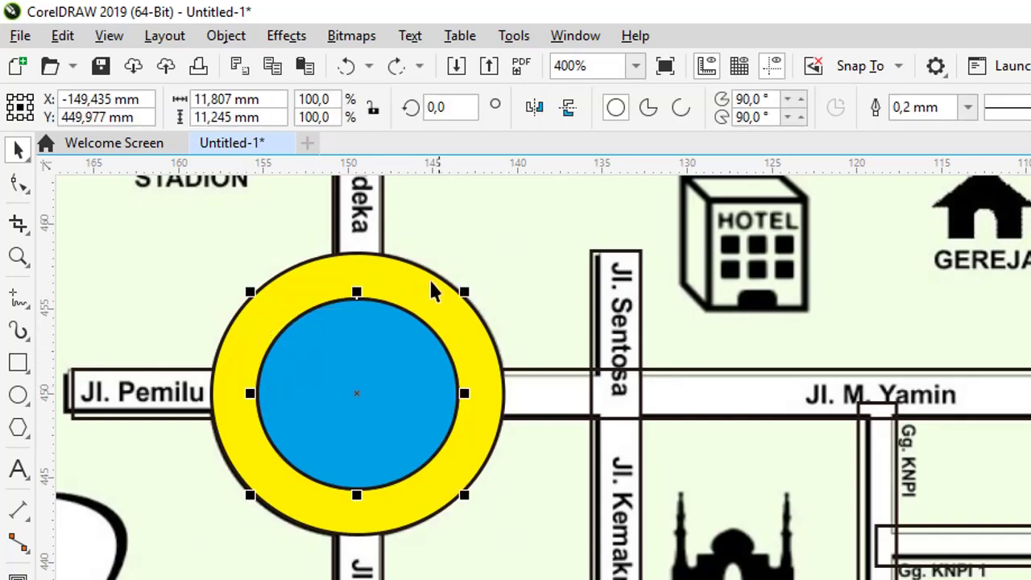
left_click(216, 390, "shift")
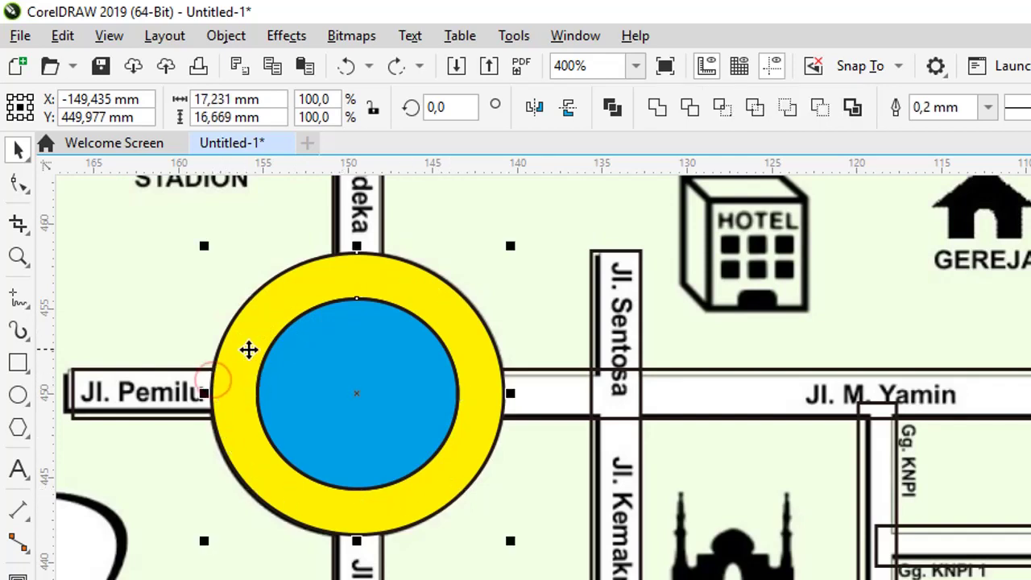
left_click(339, 395)
key("Escape")
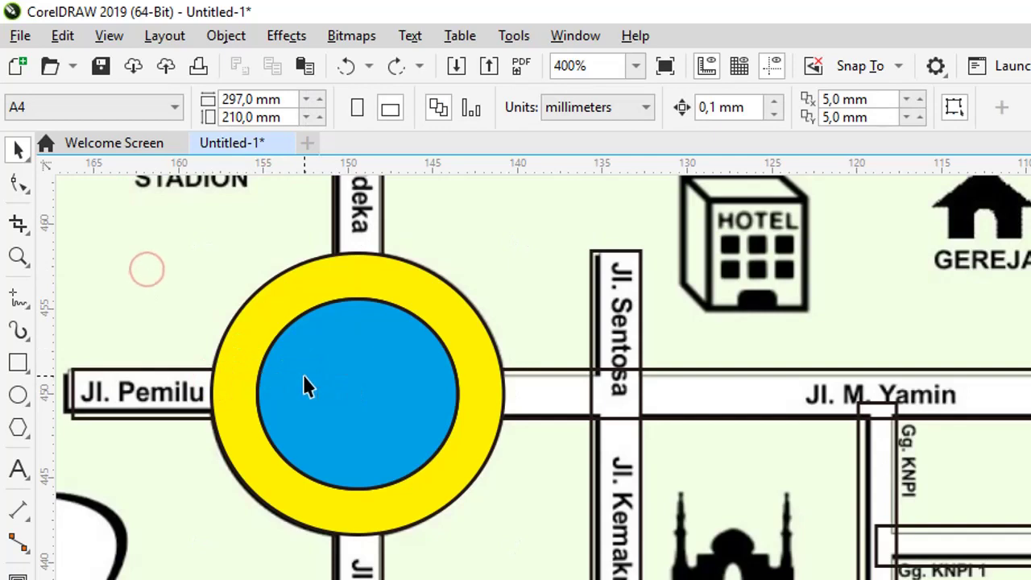
Select the inner and outer roundabout circles together and turn them into a single yellow ring with a hollow centre
left_click(303, 375)
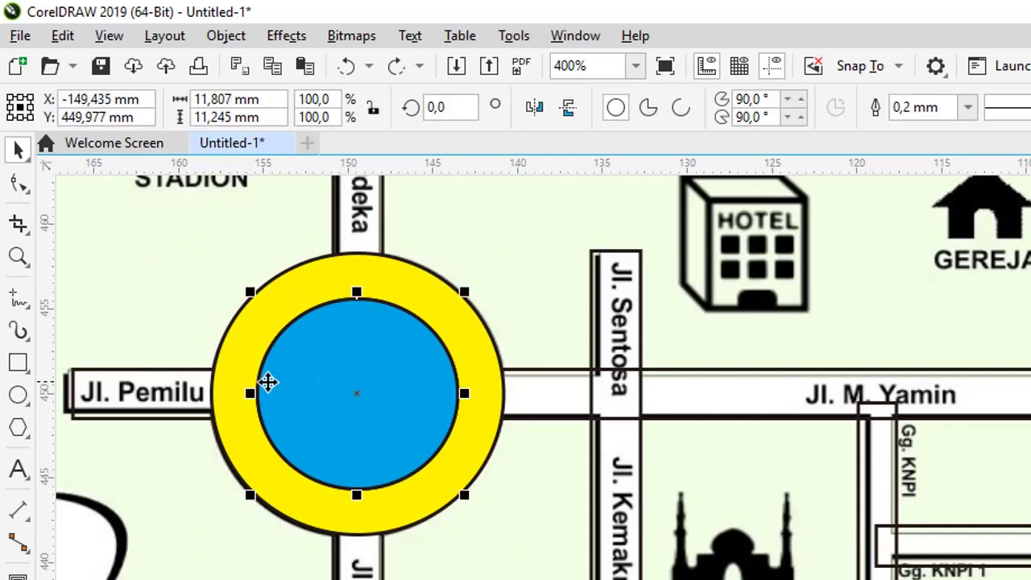
left_click(223, 381, "shift")
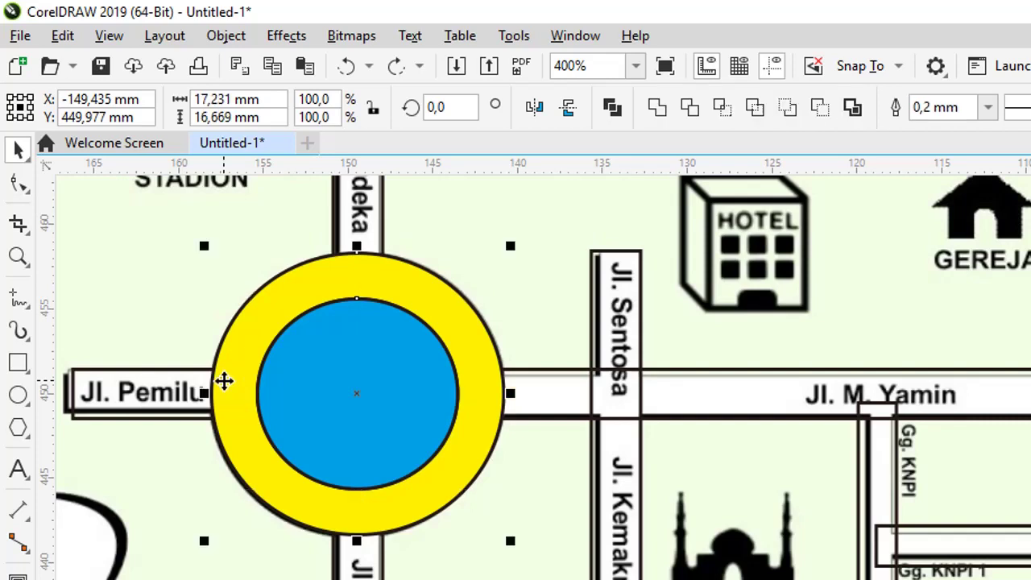
left_click(658, 109)
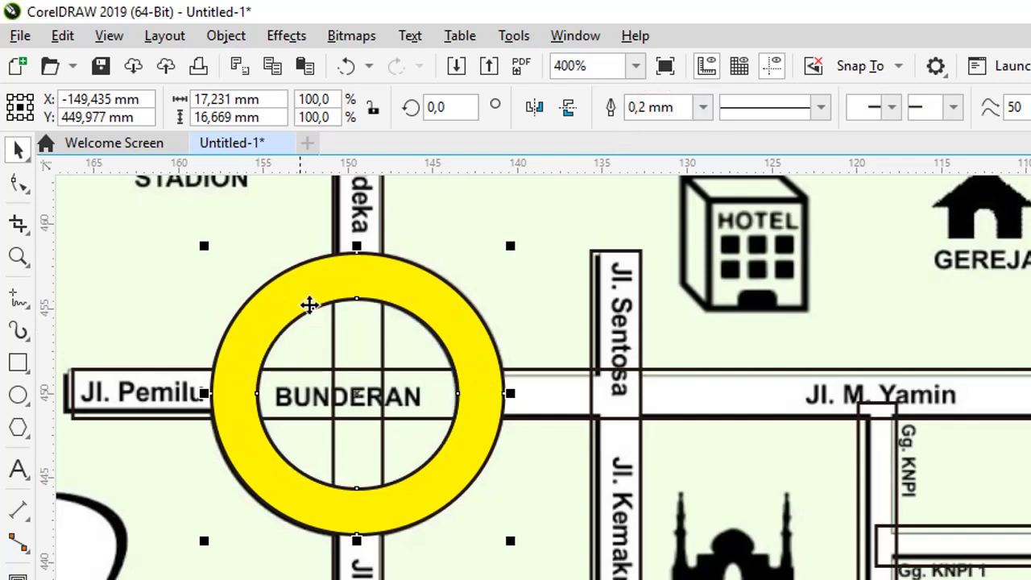
left_click(128, 261)
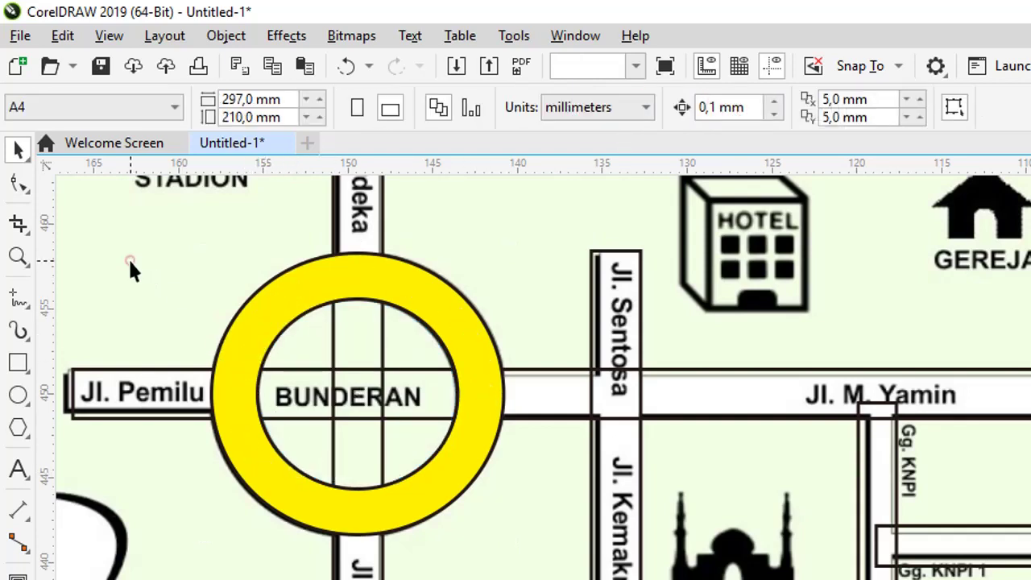
Give the roundabout ring a black outline and remove its yellow fill
left_click(230, 375)
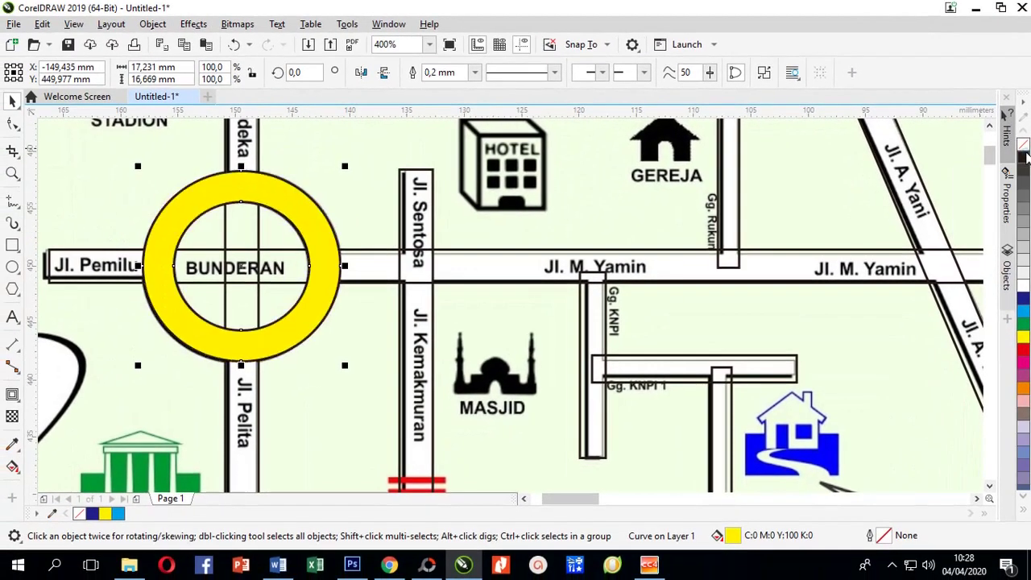
right_click(1025, 156)
left_click(1026, 144)
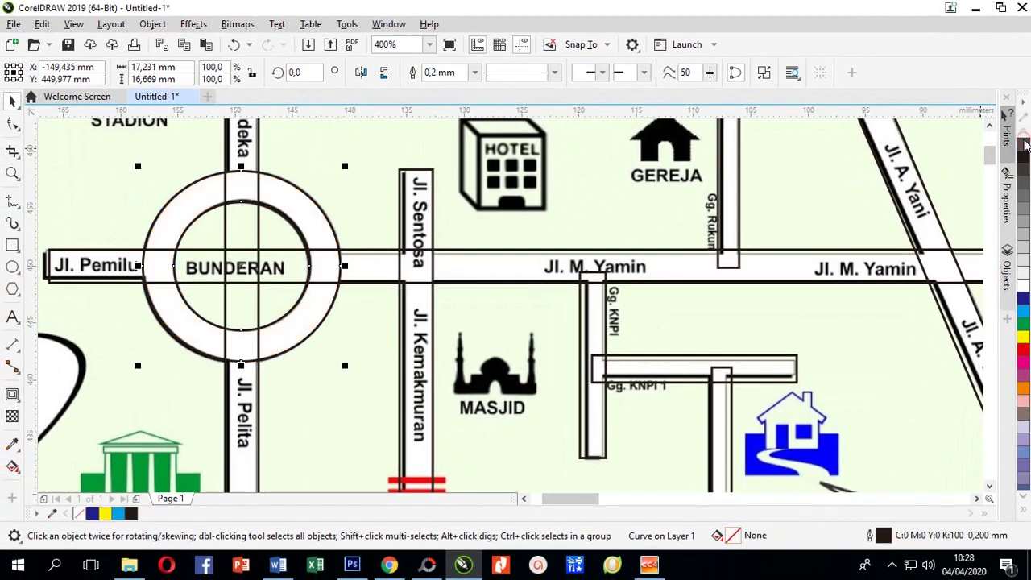
left_click(107, 323)
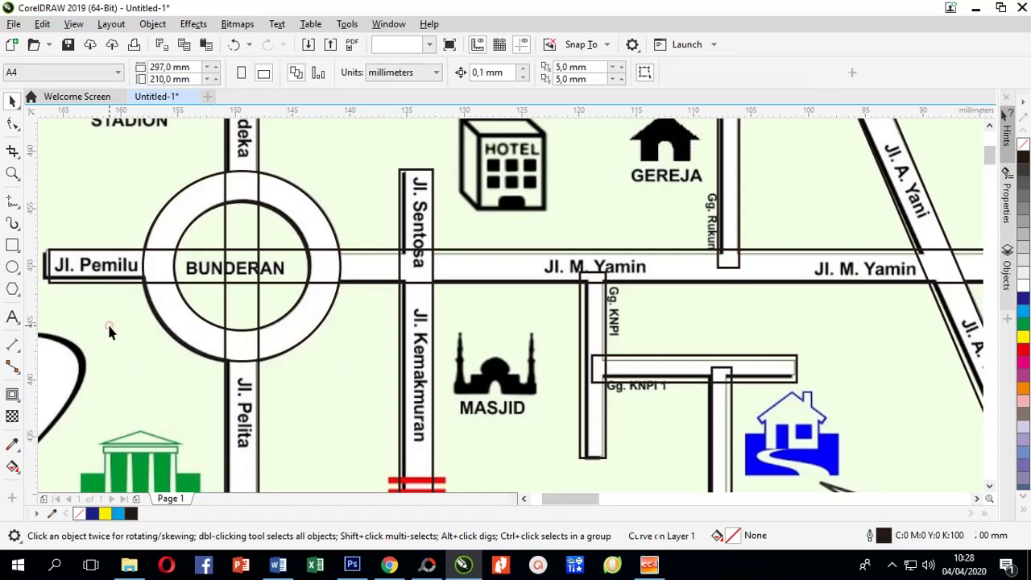
Give the horizontal Gg. KNPI 1 road rectangle a red outline
scroll(113, 328, "down", 1)
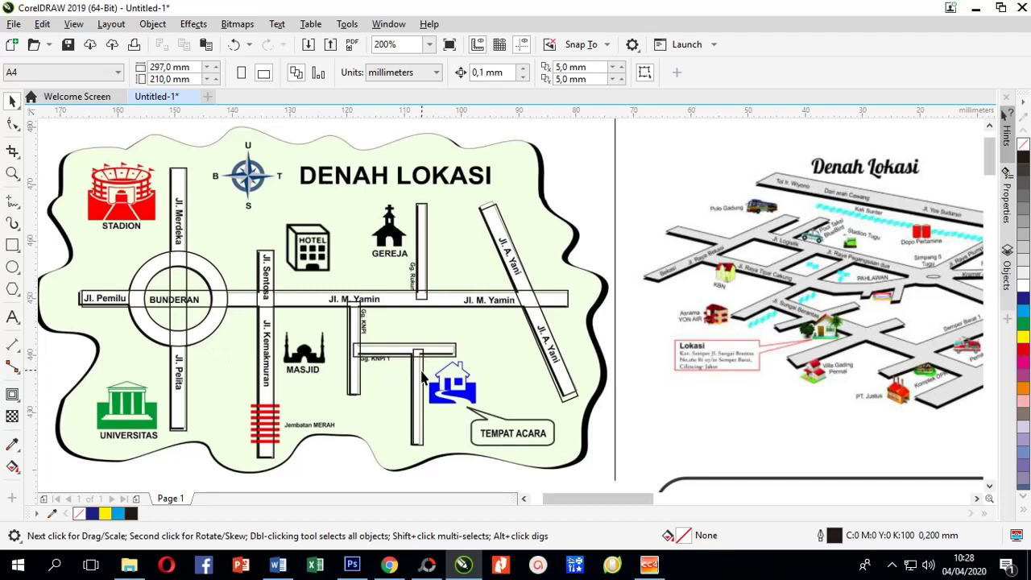
scroll(422, 376, "up", 1)
scroll(382, 358, "up", 1)
scroll(334, 349, "down", 1)
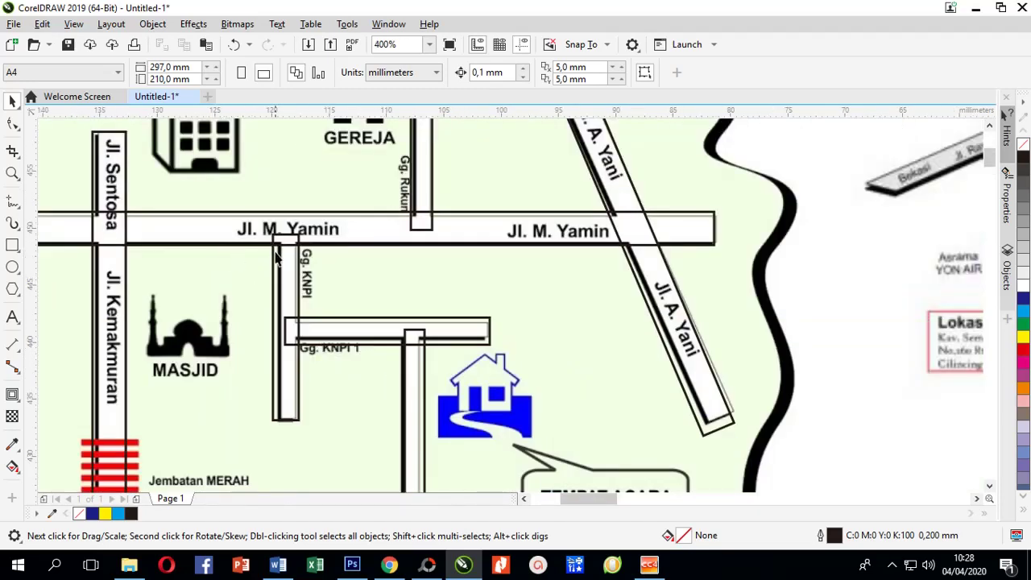
scroll(275, 246, "up", 2)
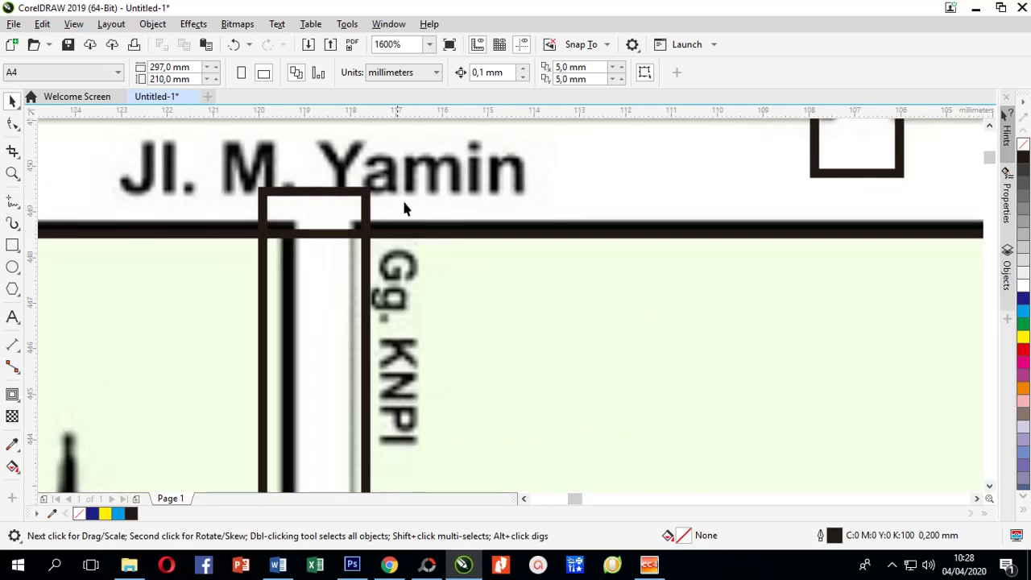
scroll(338, 258, "down", 2)
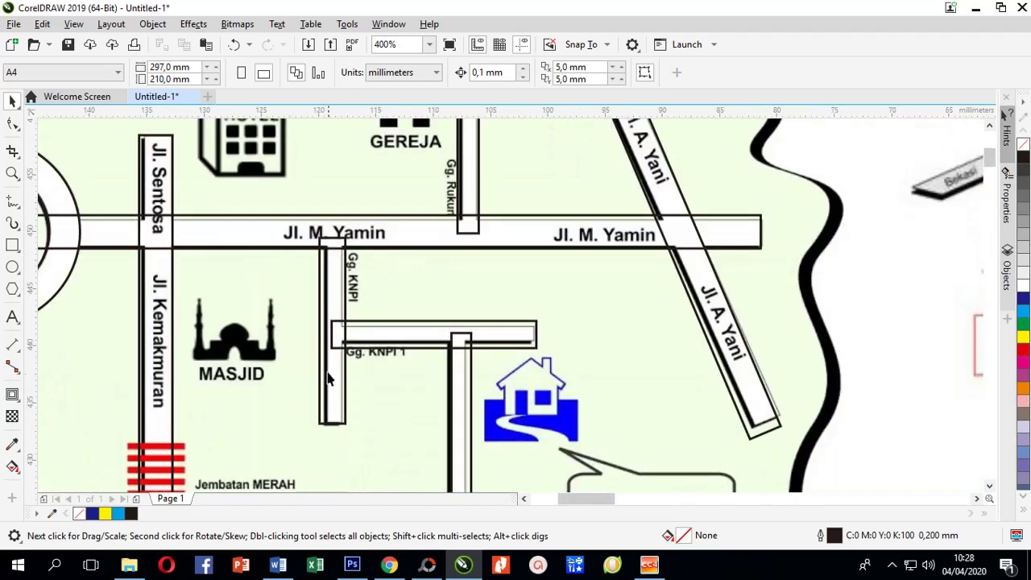
scroll(335, 359, "up", 2)
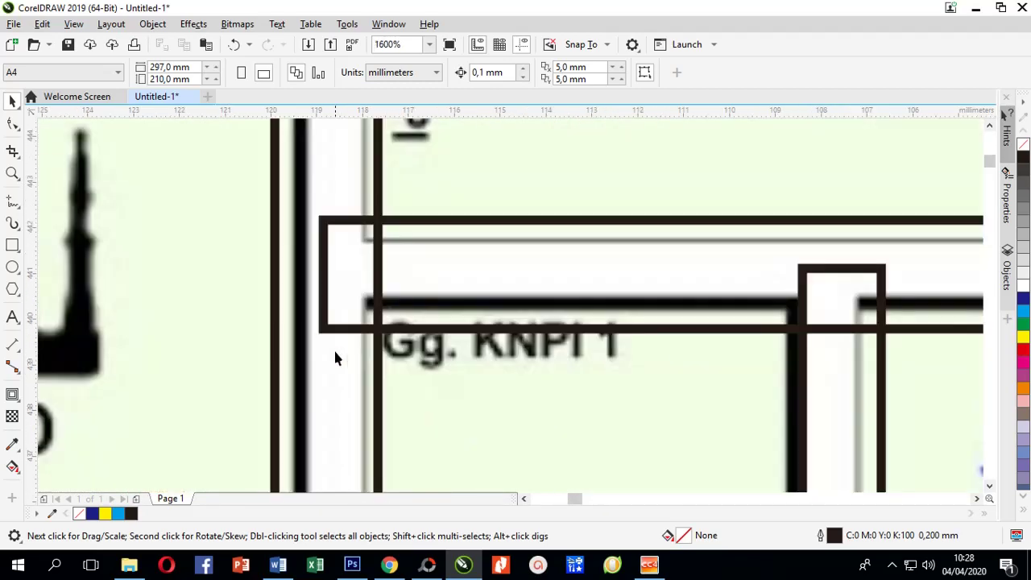
left_click(322, 231)
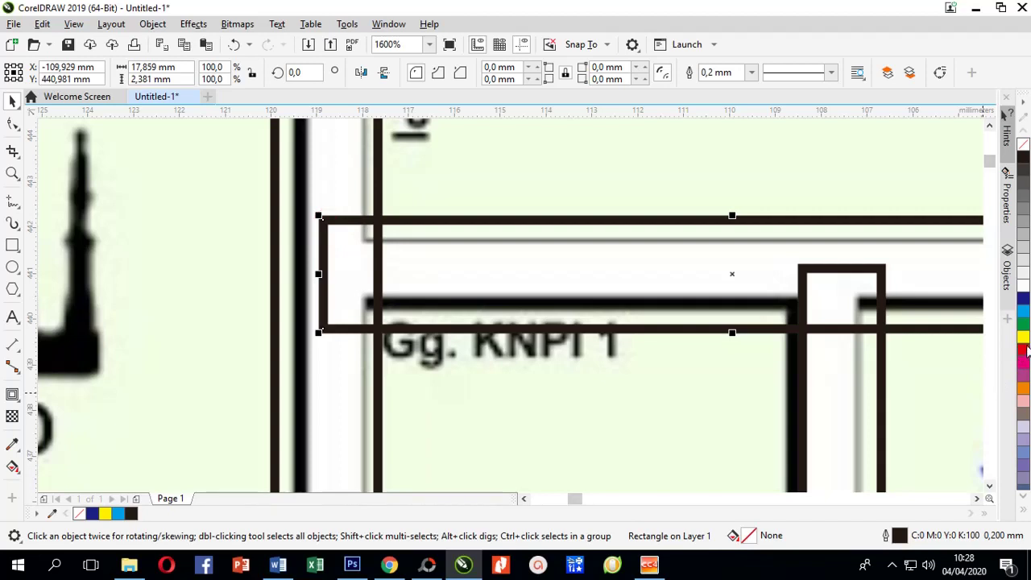
right_click(1023, 351)
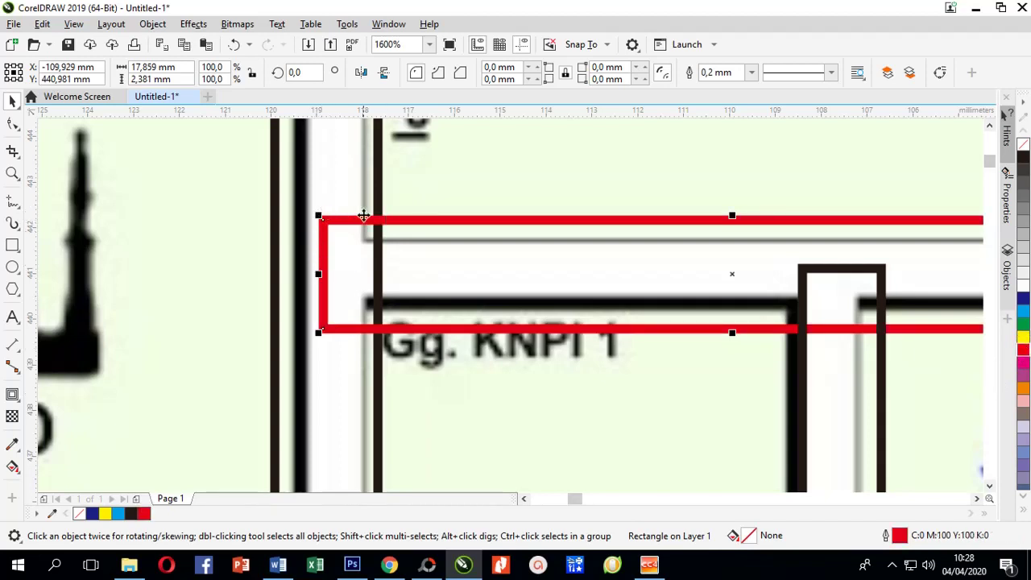
Give the vertical Gg. KNPI road rectangle a cyan outline and deselect it
left_click(376, 196)
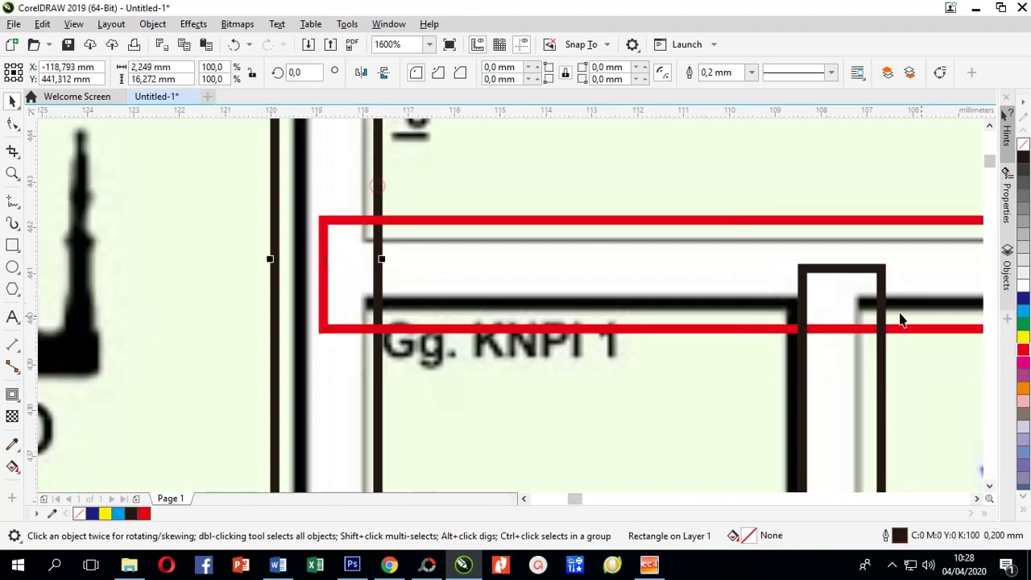
right_click(1025, 313)
left_click(192, 296)
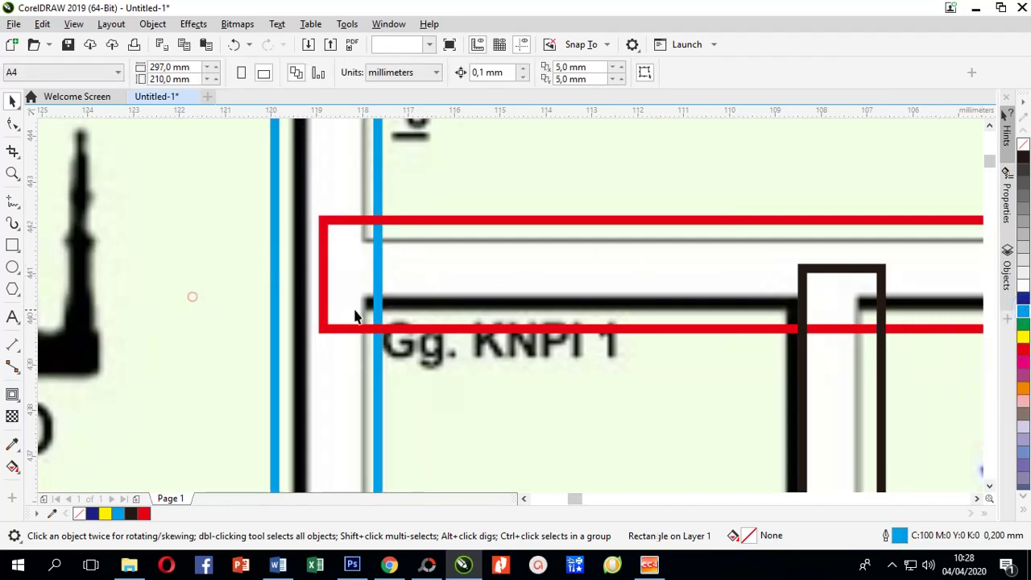
left_click(408, 282)
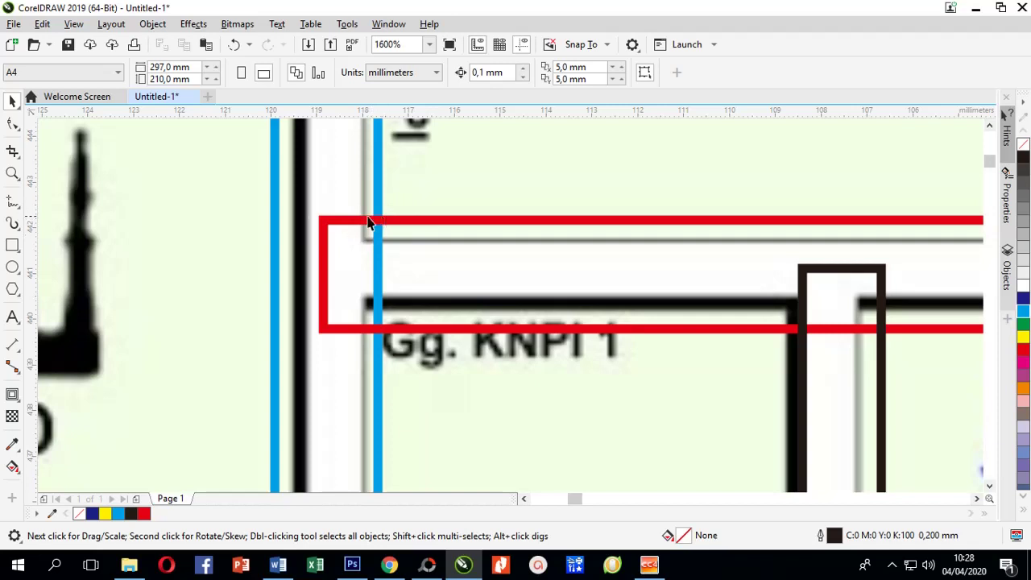
Adjust the left end of the red Gg. KNPI 1 rectangle to sit inside the cyan road, making it about 17.7 mm wide
left_click(324, 245)
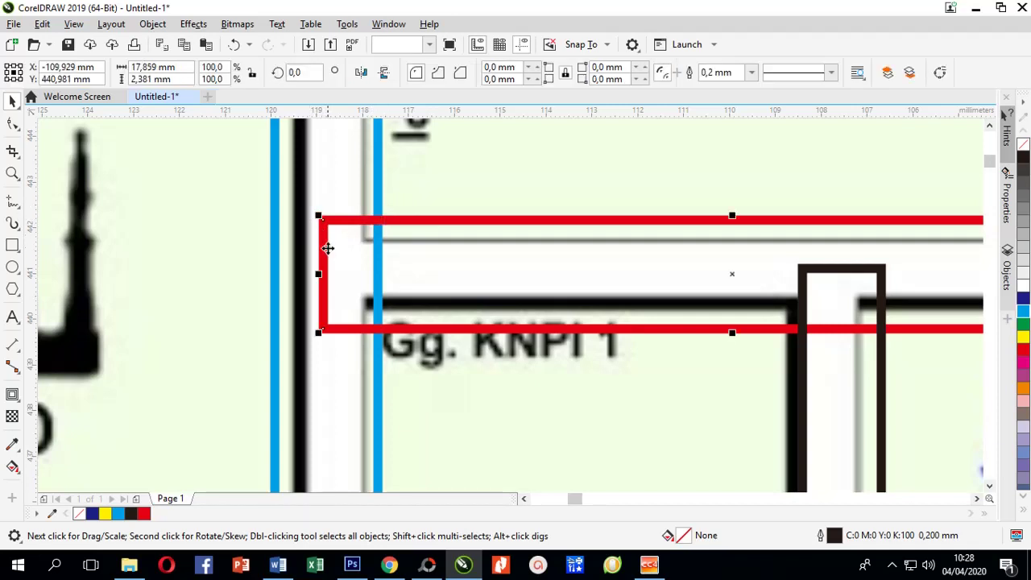
left_click_drag(320, 275, 340, 267)
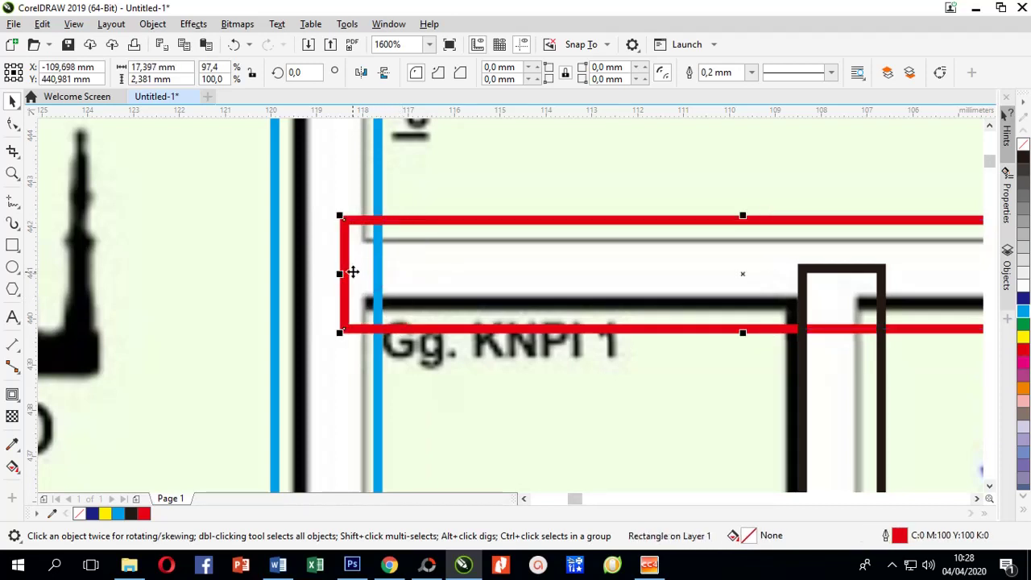
left_click_drag(340, 275, 232, 355)
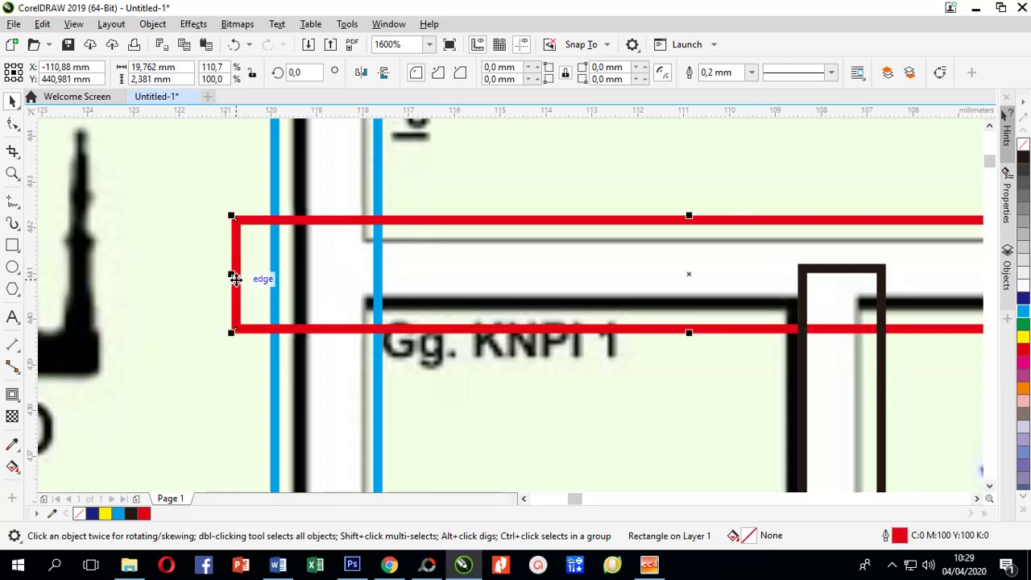
left_click_drag(231, 275, 311, 321)
Narrow the cyan Gg. KNPI rectangle to fit the edges of the road on the reference map
scroll(307, 281, "down", 1)
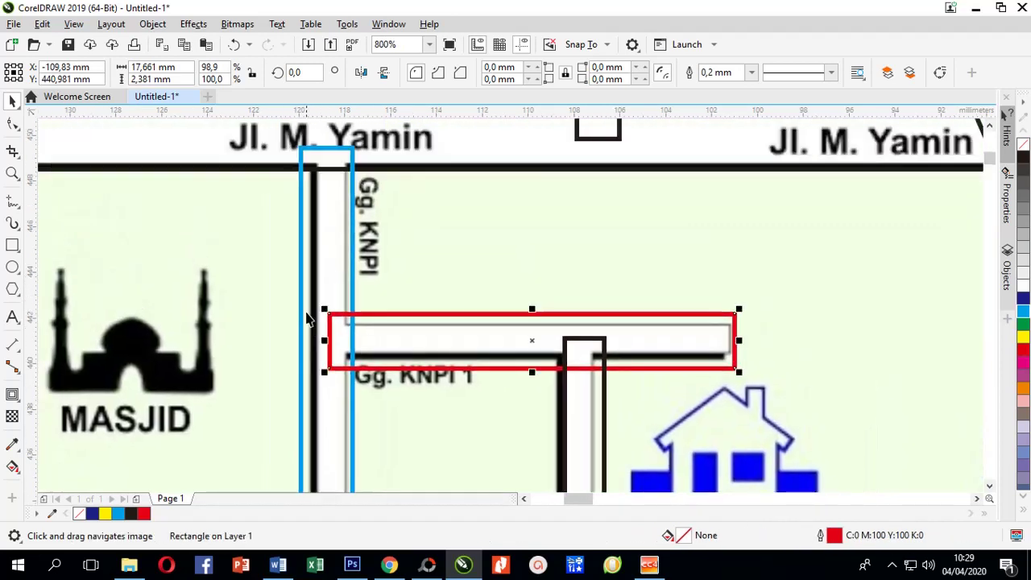
left_click(12, 101)
left_click(137, 210)
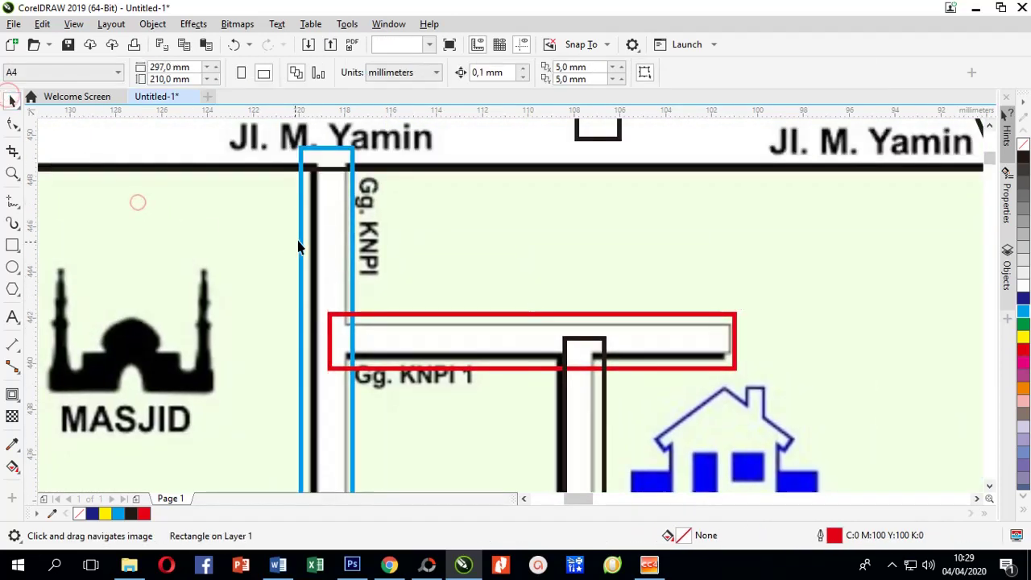
left_click(300, 240)
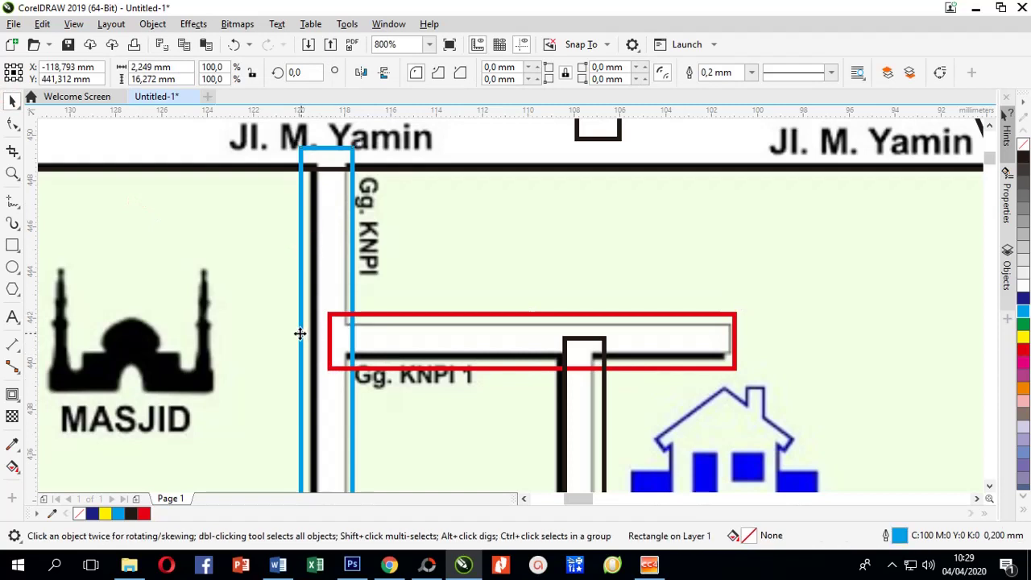
left_click_drag(303, 334, 350, 337)
Reduce the red Gg. KNPI 1 rectangle's height to about 1.4 mm to fit the road on the reference map
left_click(513, 325)
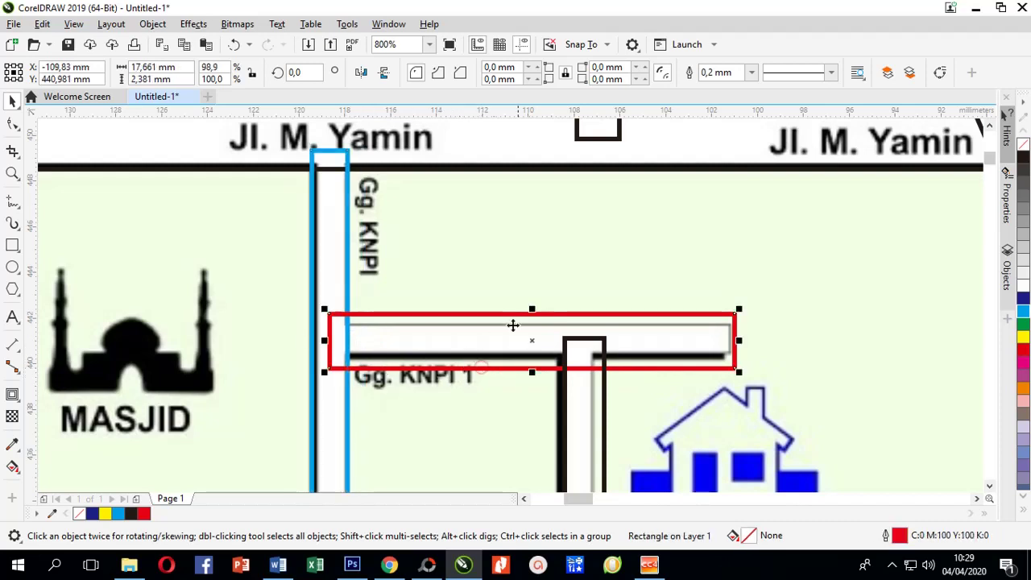
left_click_drag(533, 306, 532, 326)
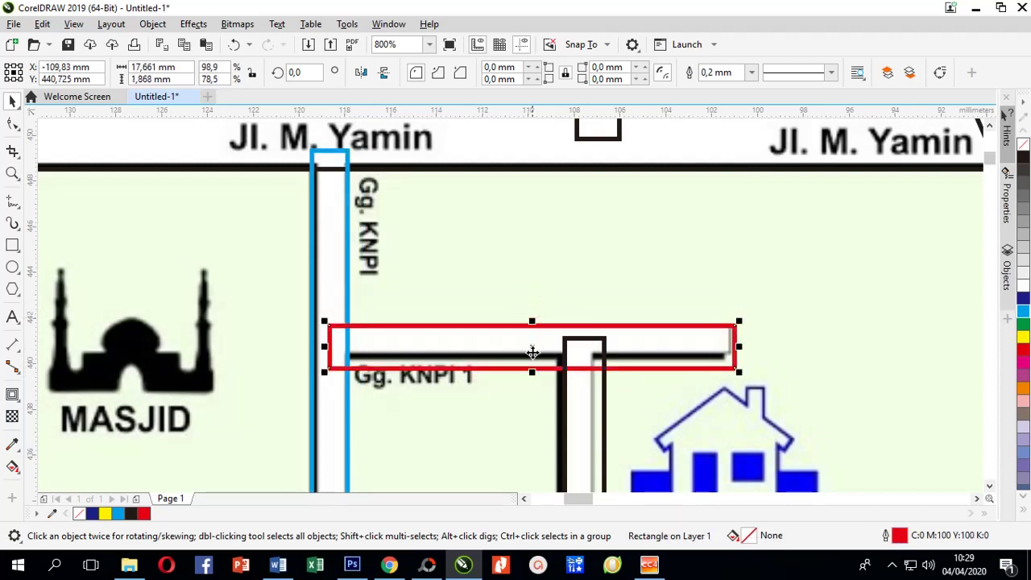
left_click_drag(532, 362, 422, 177)
Narrow the black vertical alley rectangle beside the blue house to about 1.5 mm by pulling in its right edge
left_click_drag(461, 331, 456, 319)
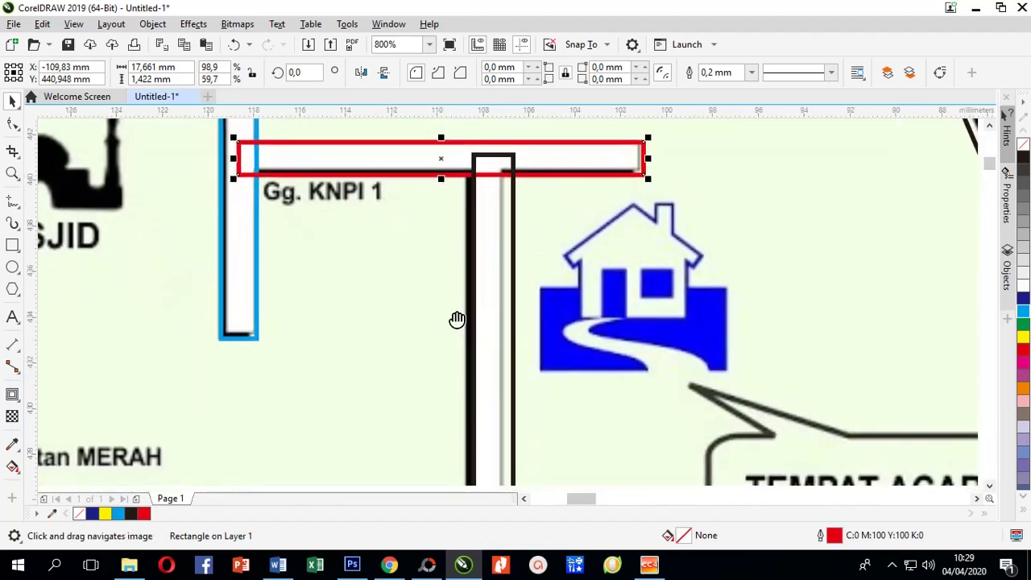
scroll(456, 315, "down", 1)
scroll(417, 277, "up", 1)
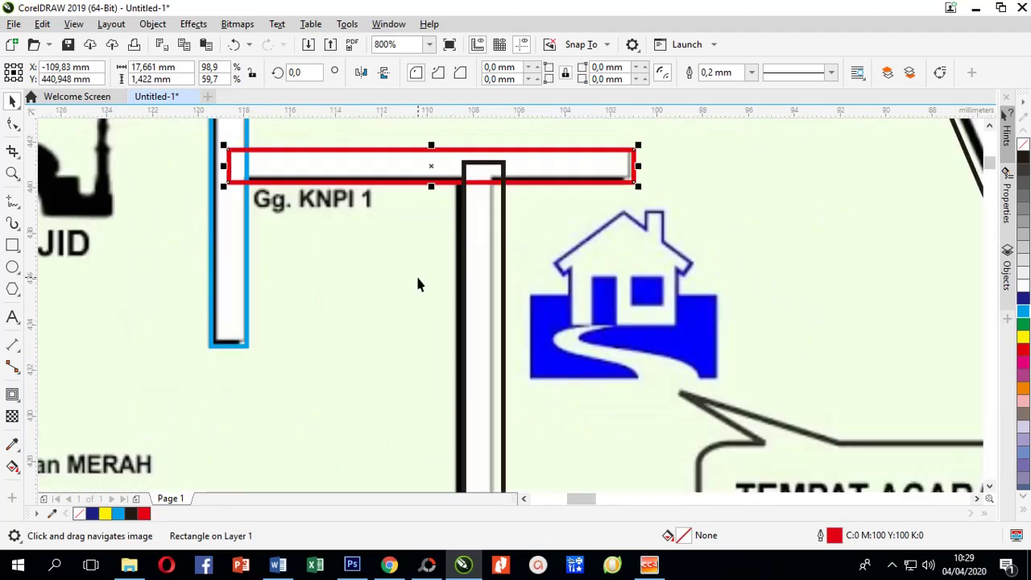
left_click(443, 278)
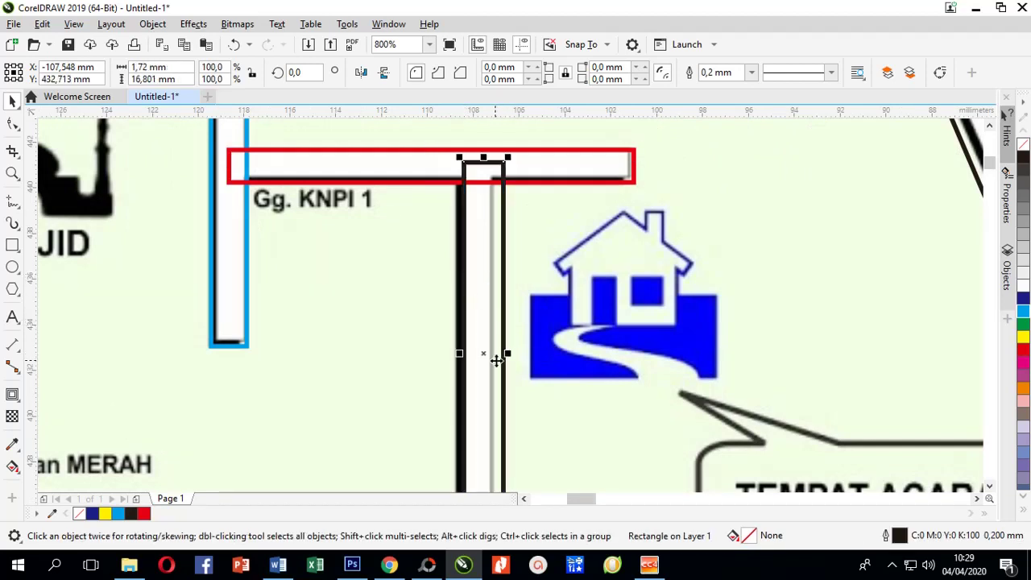
scroll(493, 358, "up", 1)
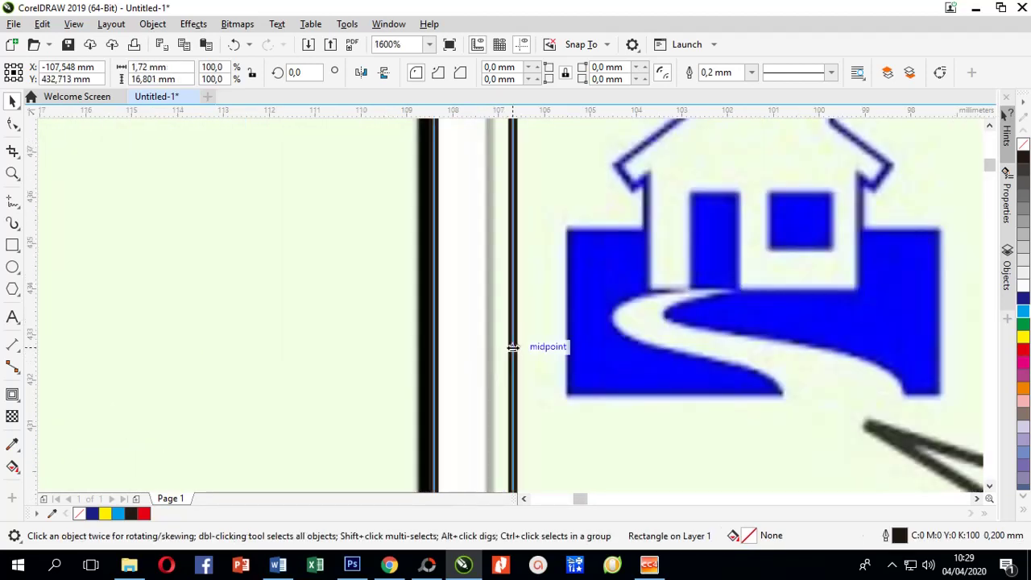
left_click_drag(513, 347, 503, 347)
scroll(417, 373, "down", 1)
scroll(417, 373, "down", 1)
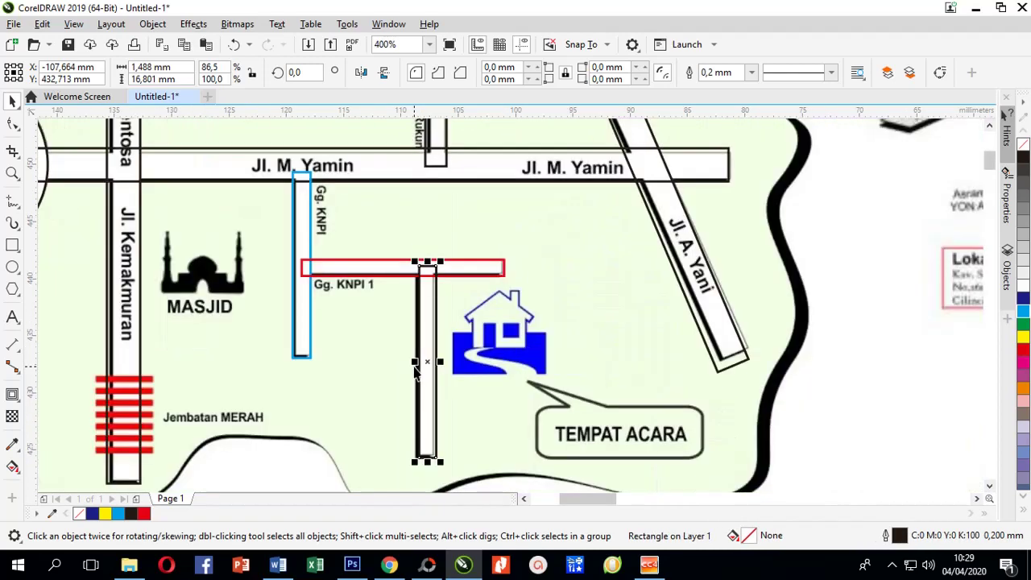
Unlock the green-background reference map image and try to move it away from the traced road outlines
left_click_drag(588, 352, 548, 392)
left_click_drag(545, 324, 557, 403)
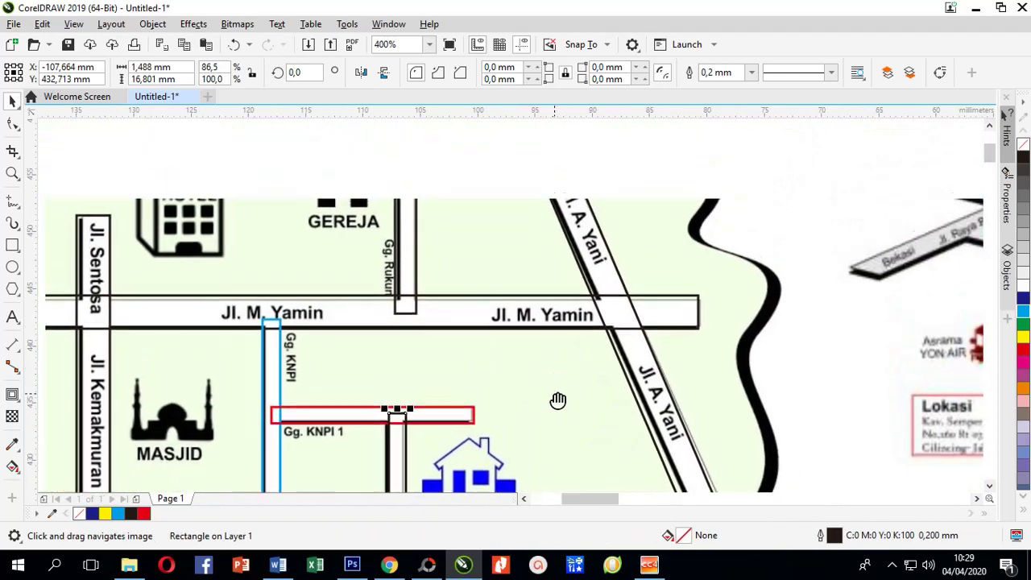
left_click_drag(295, 311, 461, 315)
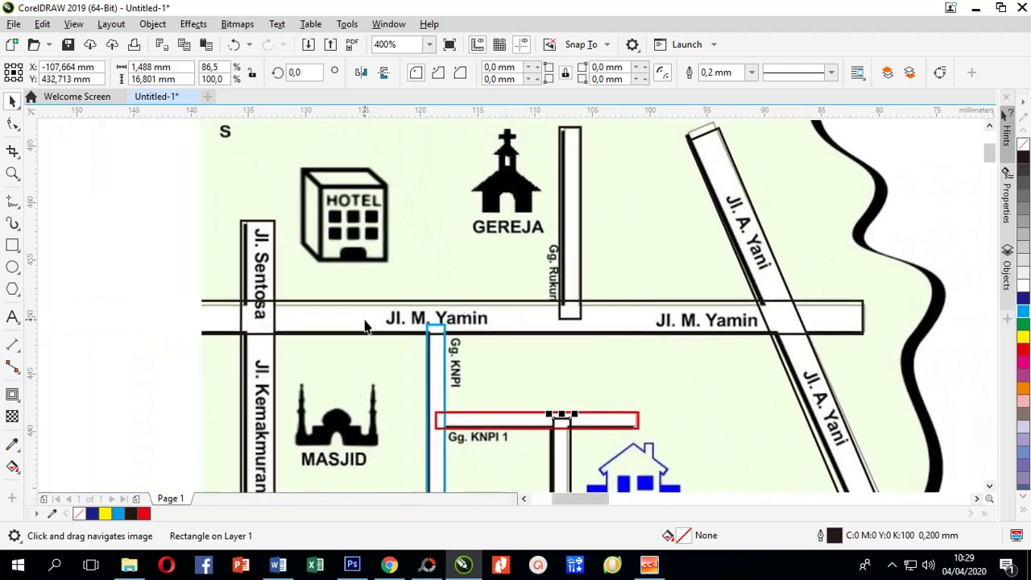
scroll(410, 292, "down", 2)
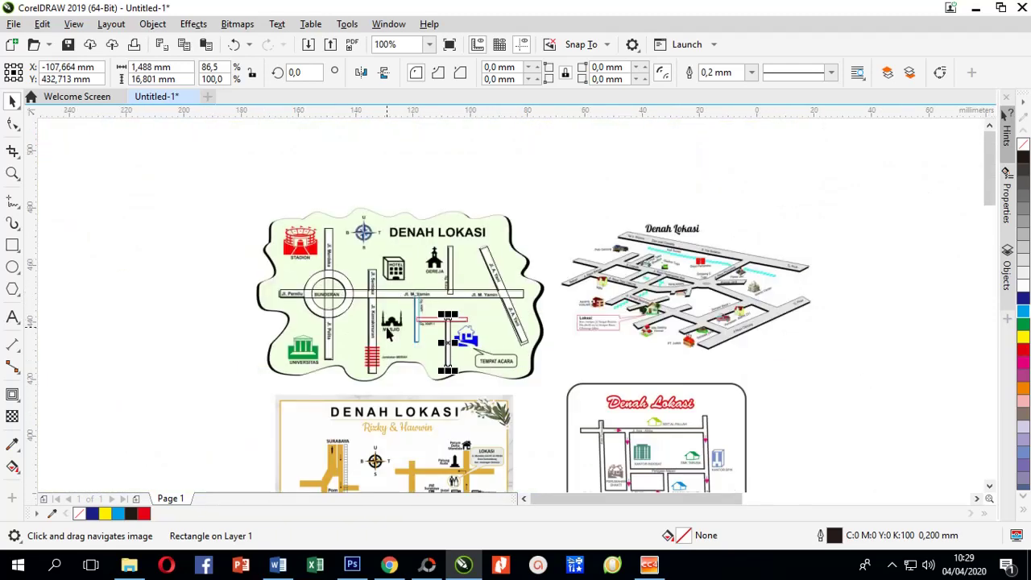
scroll(389, 332, "up", 1)
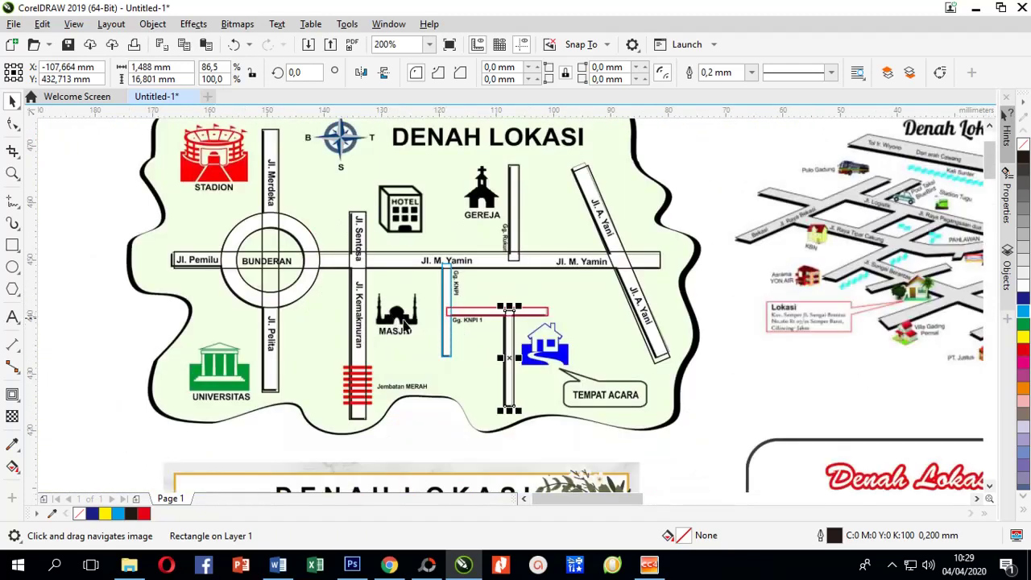
scroll(349, 251, "down", 1)
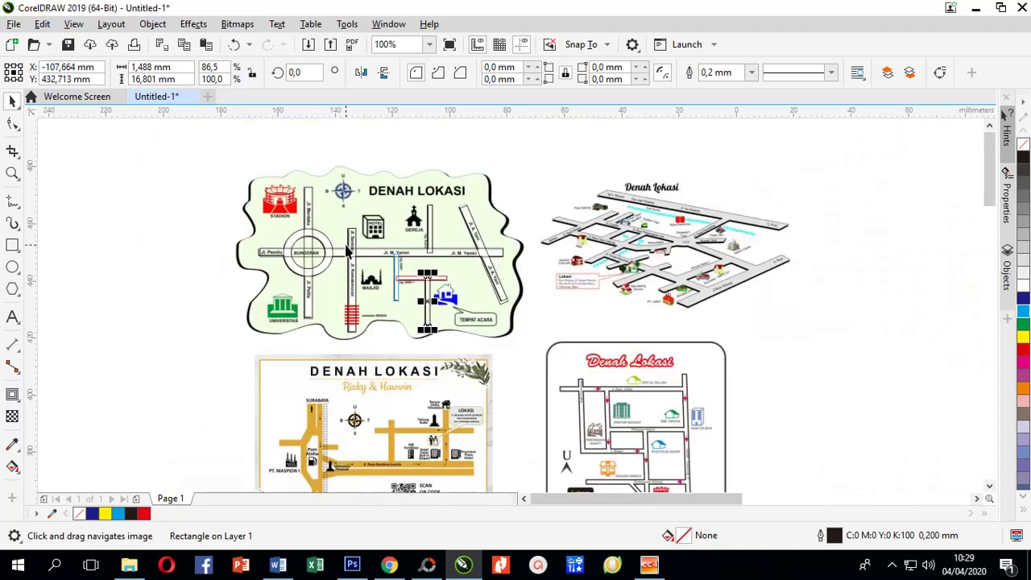
left_click(234, 189)
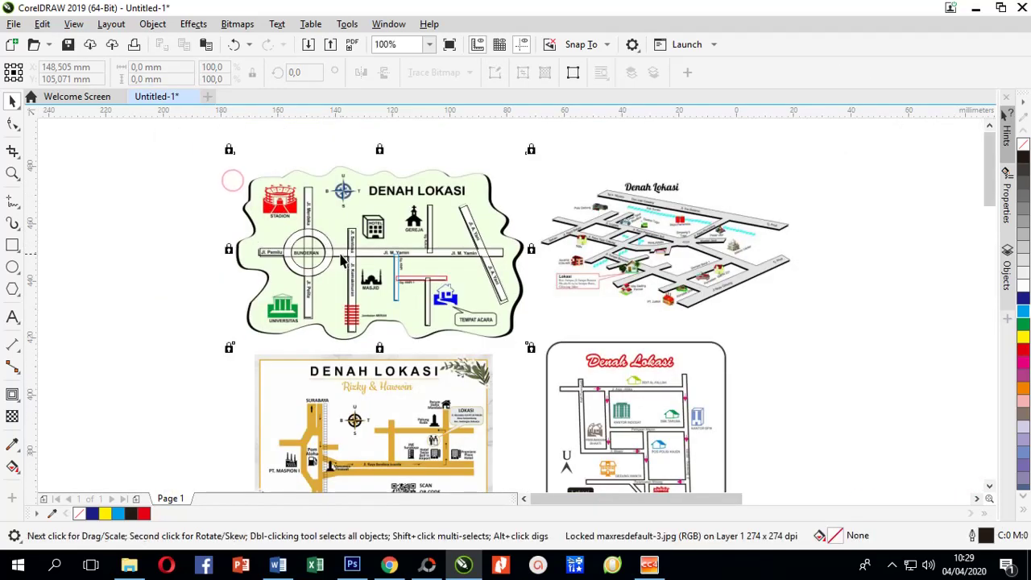
right_click(257, 184)
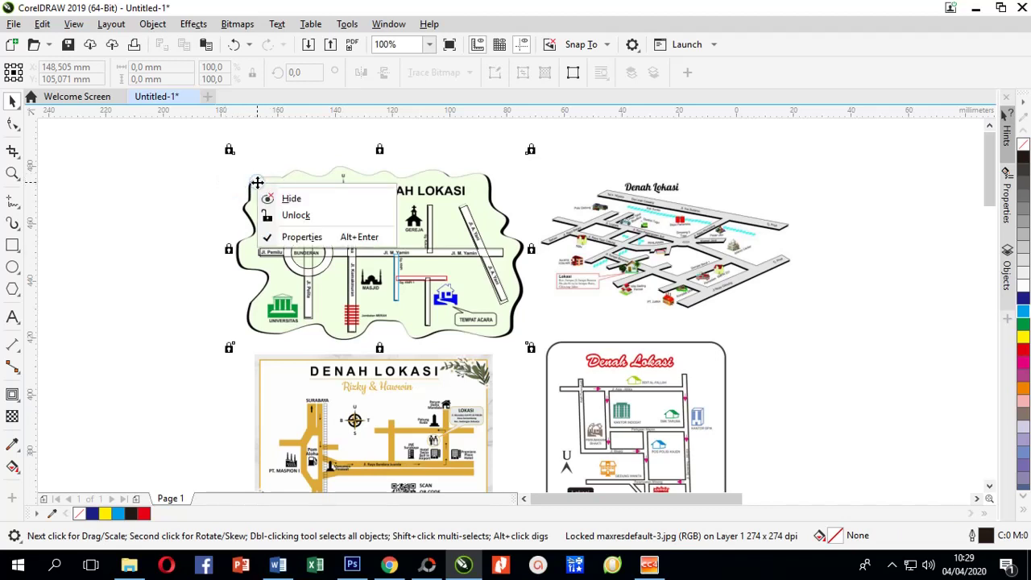
left_click(294, 220)
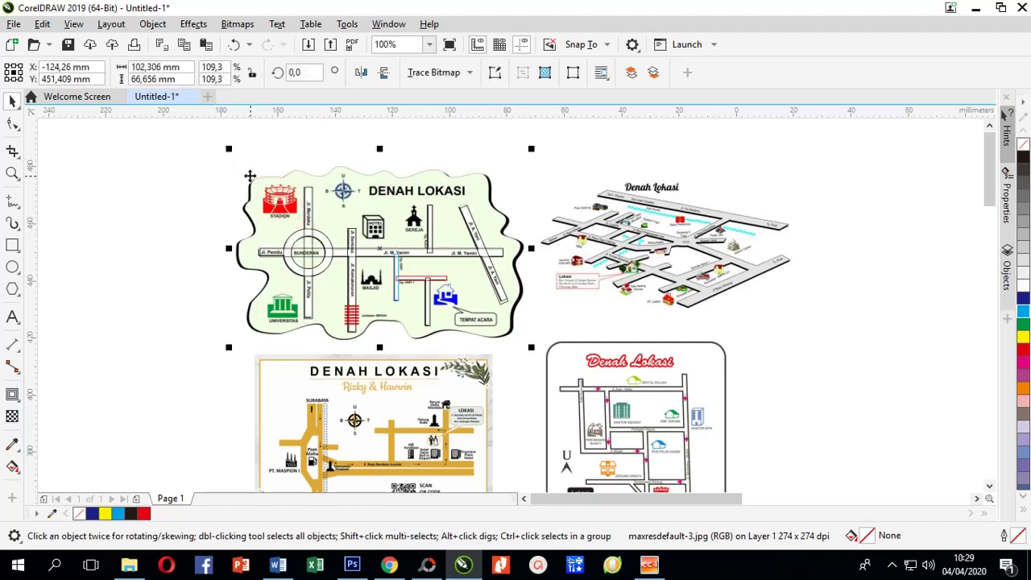
left_click_drag(237, 165, 178, 195)
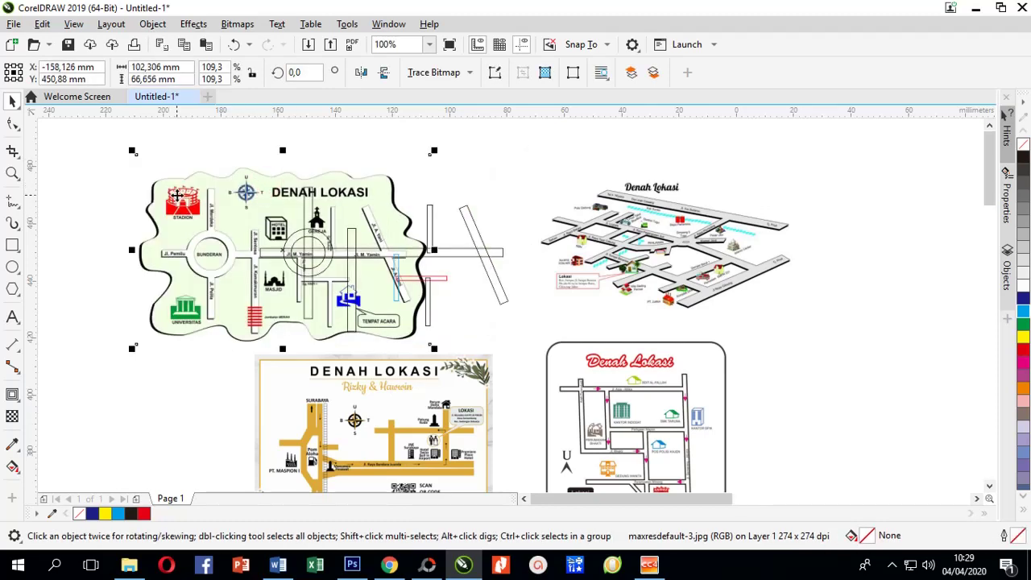
Undo the reference map's move and lock the image in place again
key("ctrl+z")
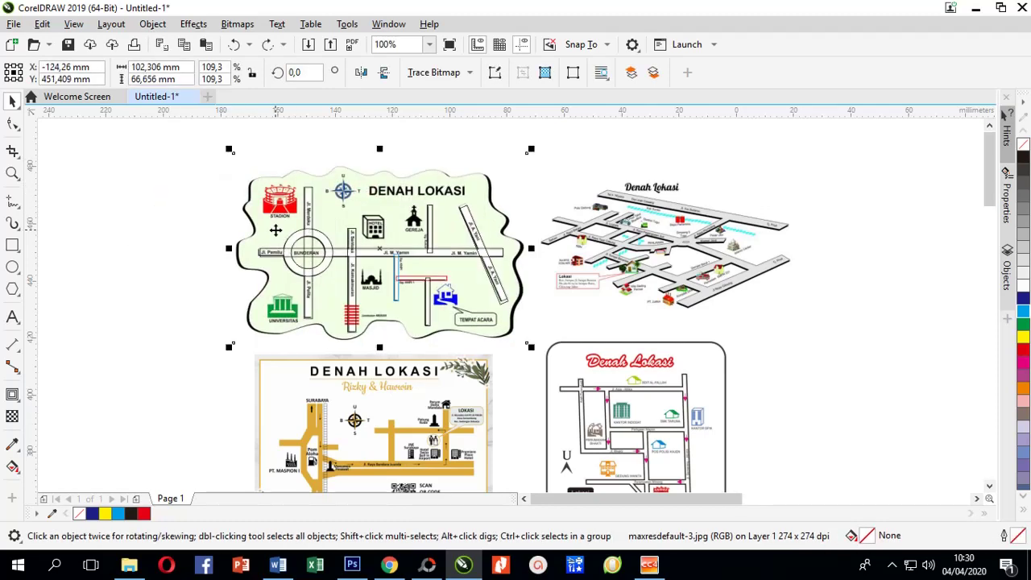
scroll(274, 227, "up", 2)
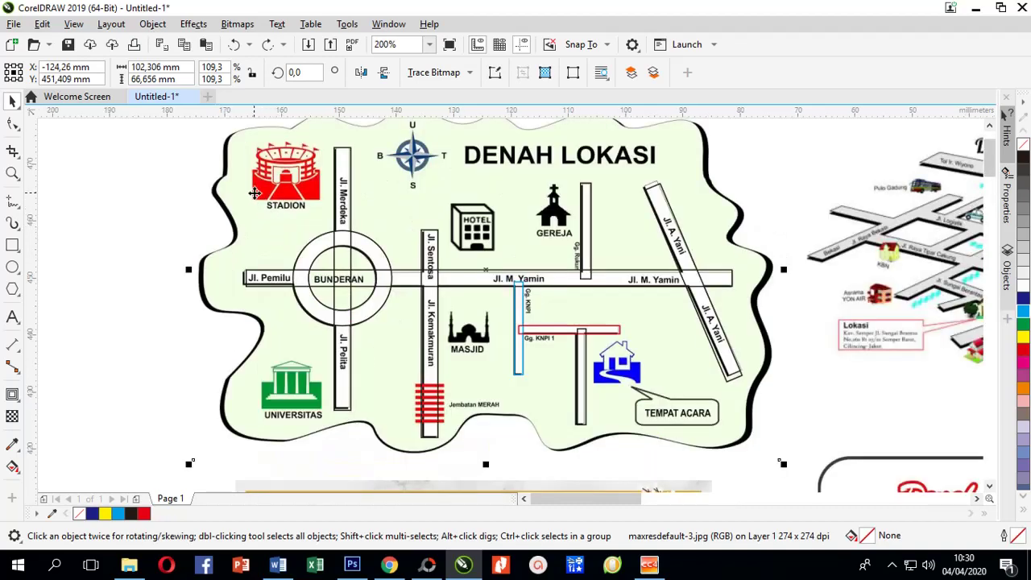
right_click(257, 193)
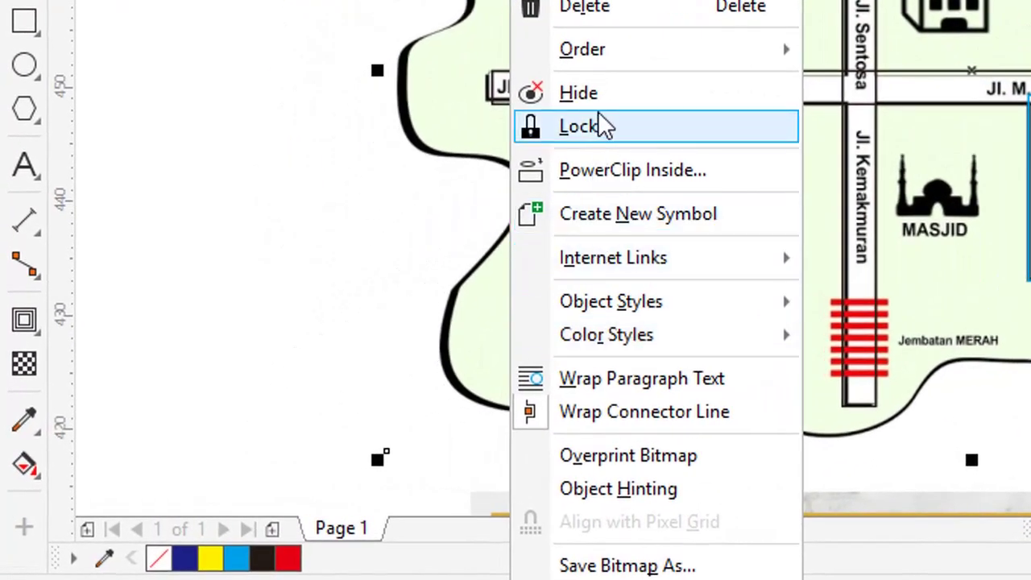
left_click(593, 126)
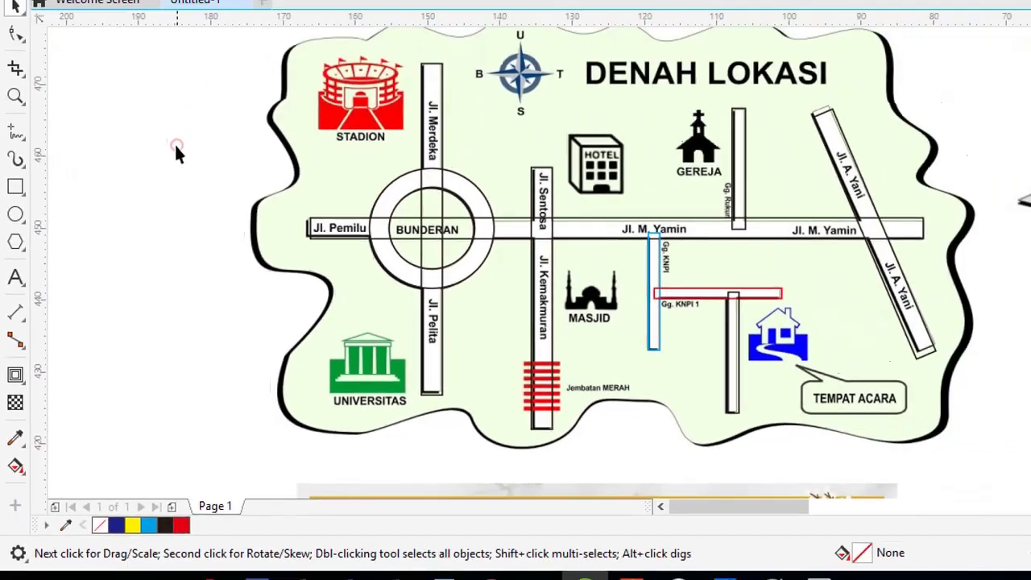
Select all the traced road shapes over the reference map and weld them into a single curve
scroll(175, 153, "down", 1)
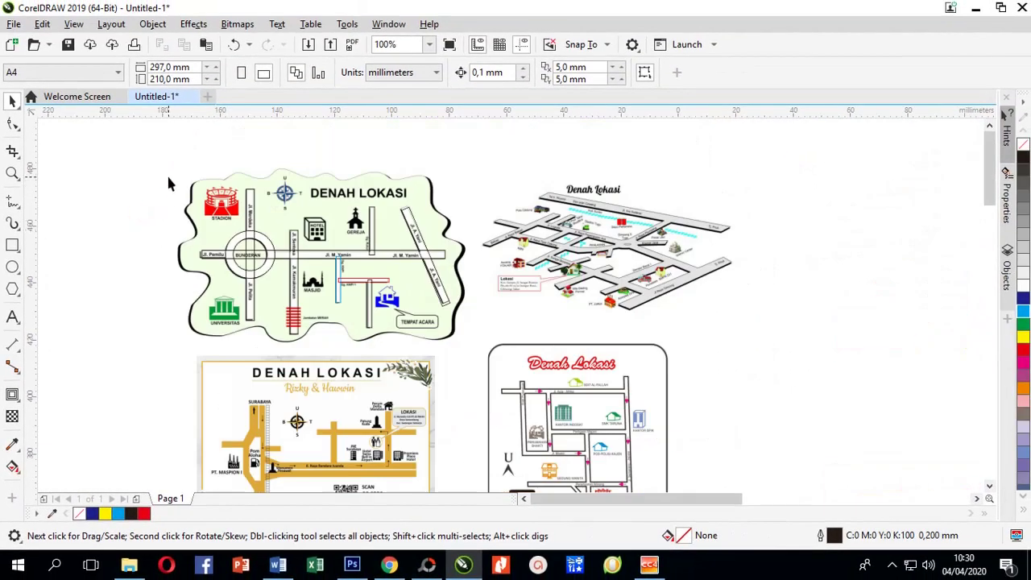
left_click_drag(167, 175, 465, 352)
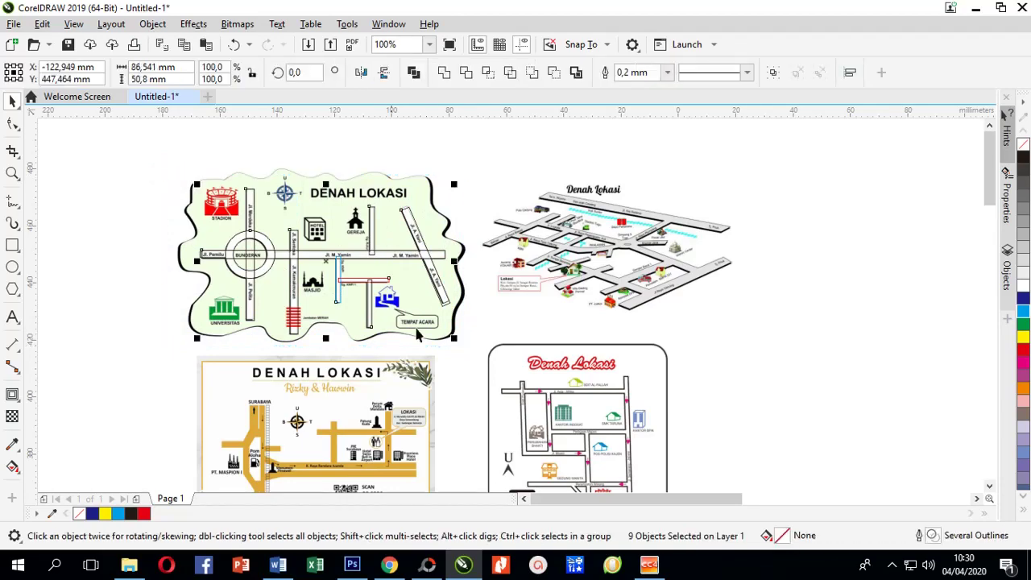
scroll(258, 240, "up", 1)
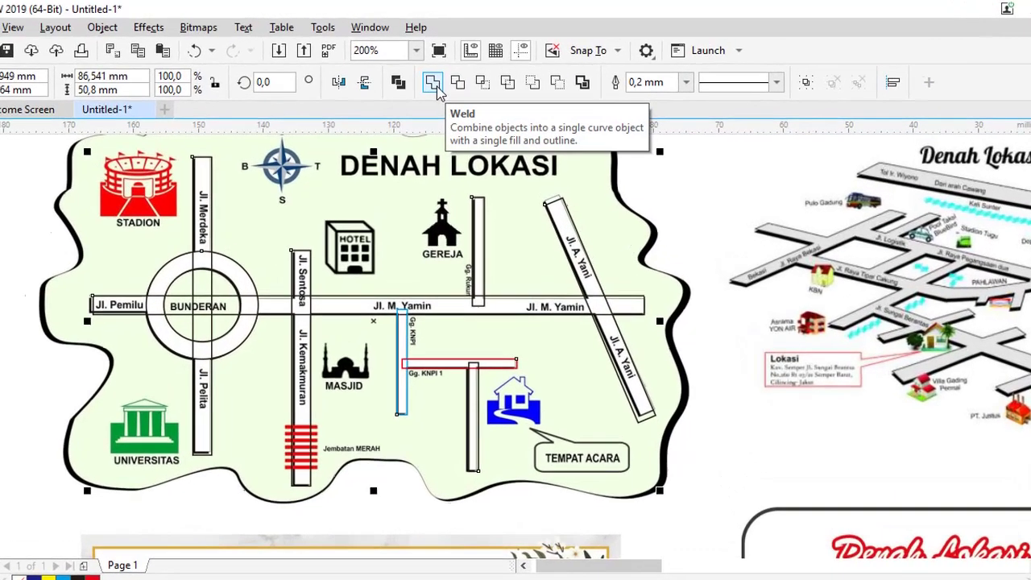
left_click(433, 82)
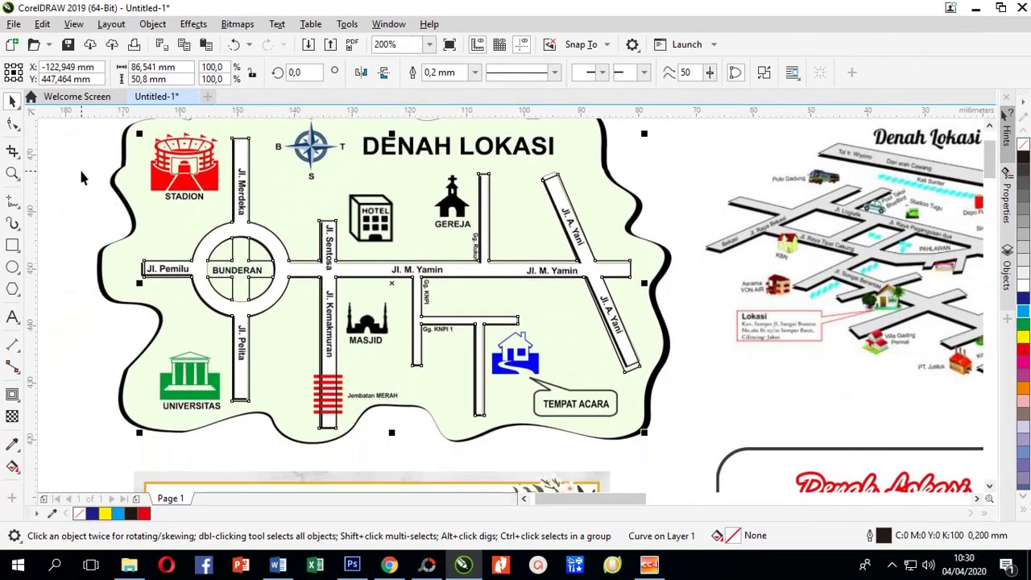
left_click(81, 170)
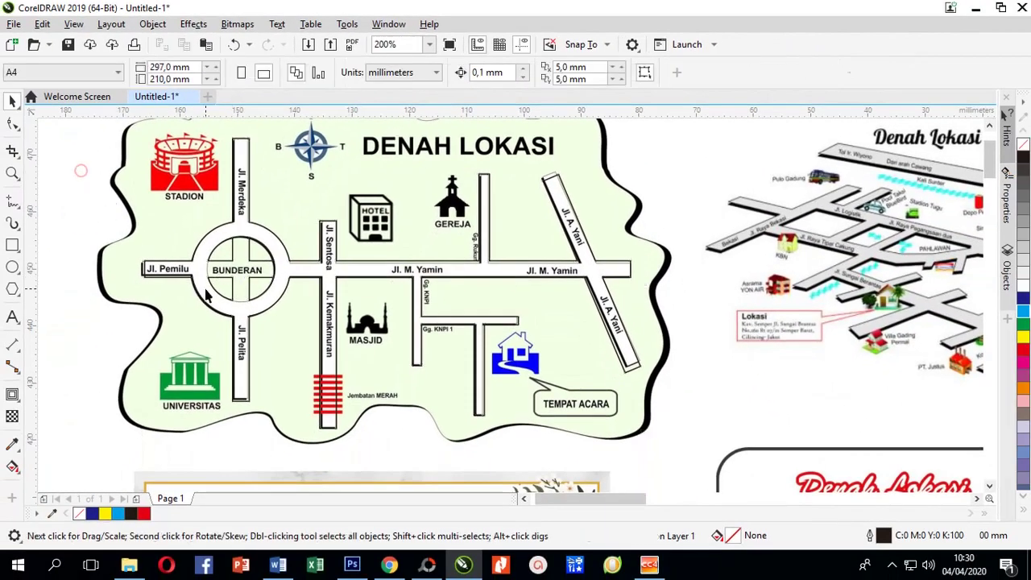
Fill the welded road network with red to inspect its merged shape, and remove the fill again
scroll(206, 294, "up", 2)
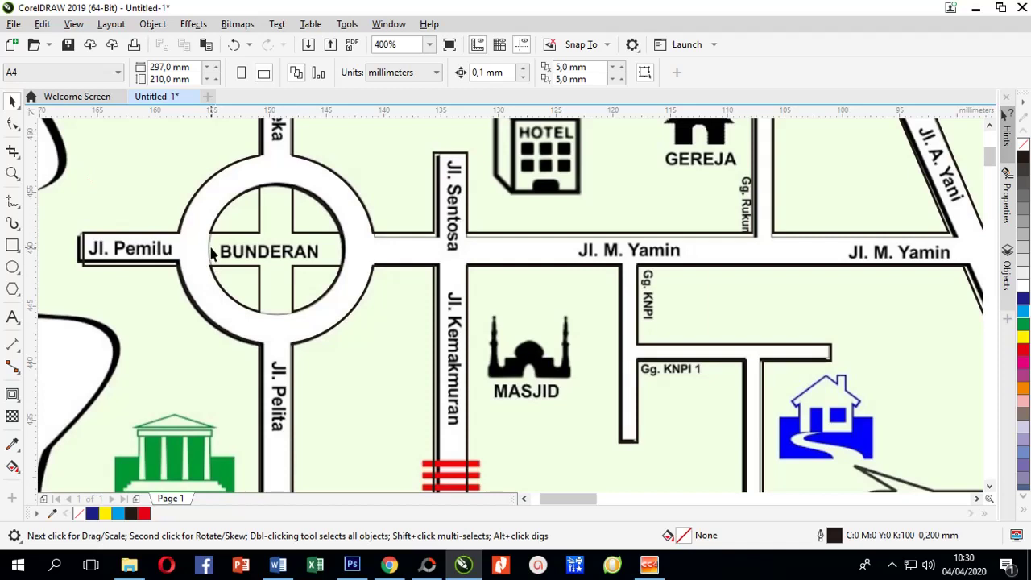
left_click(214, 251)
scroll(213, 249, "down", 2)
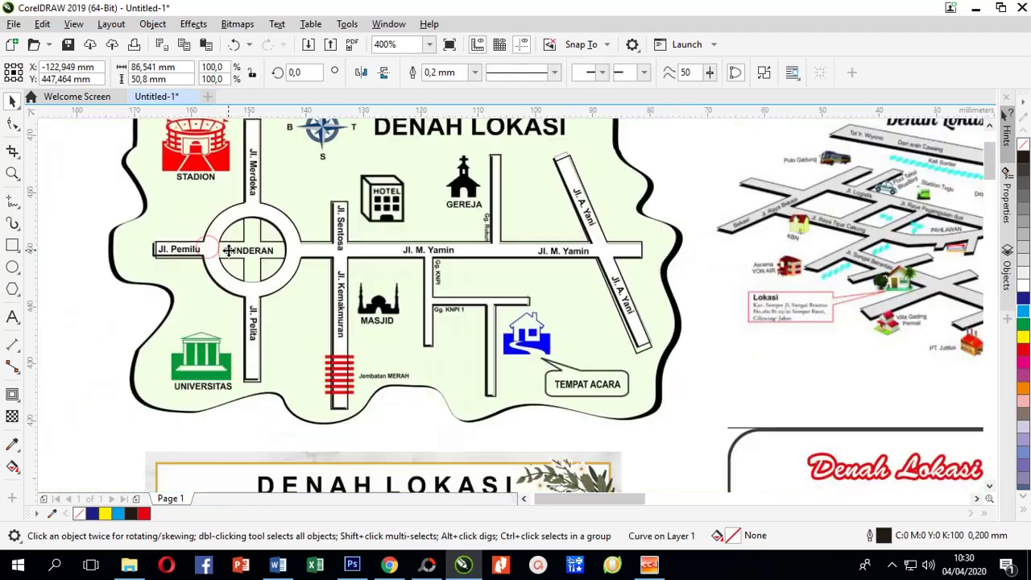
left_click(1025, 352)
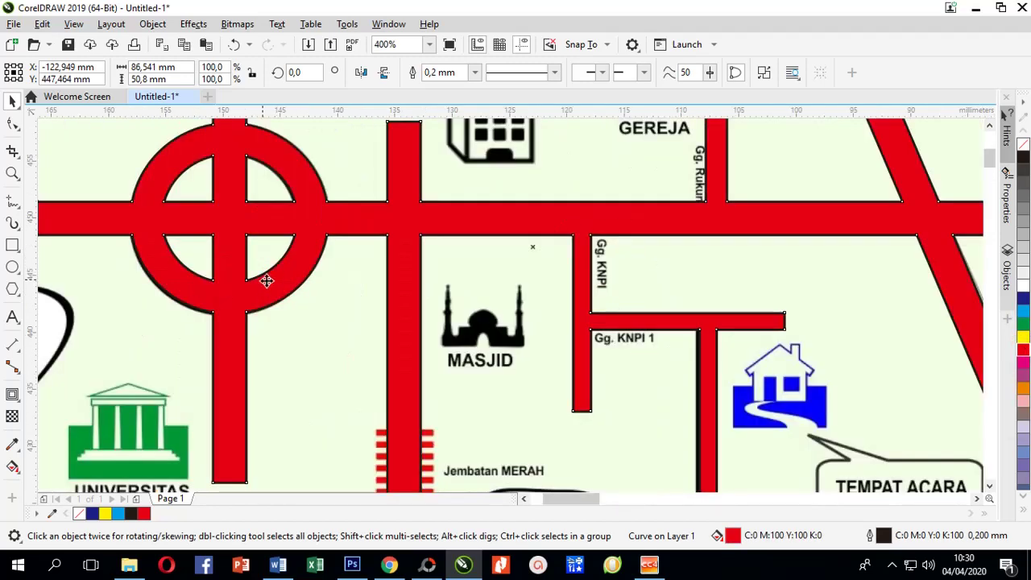
scroll(266, 278, "up", 2)
scroll(239, 265, "down", 2)
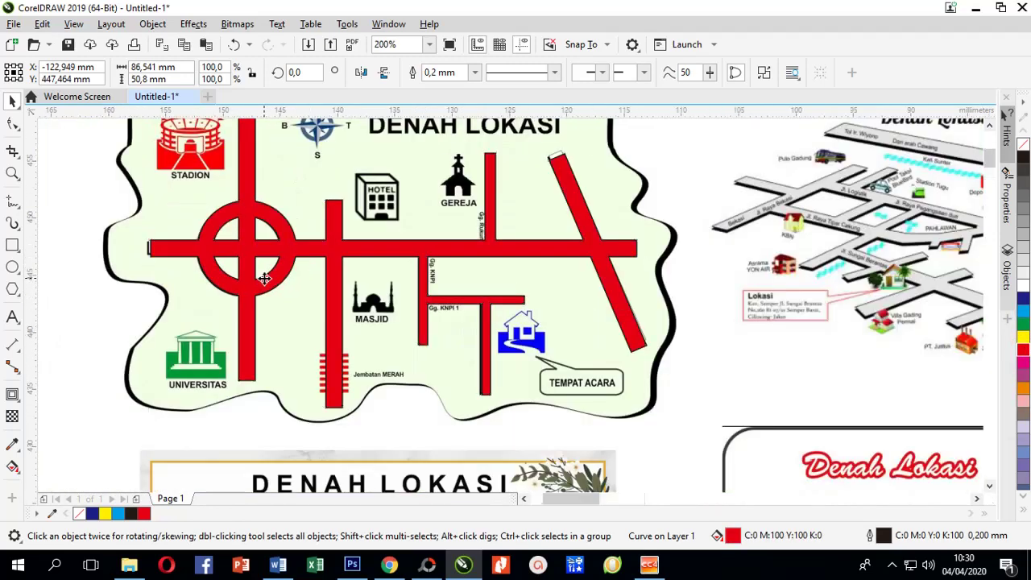
scroll(264, 278, "up", 2)
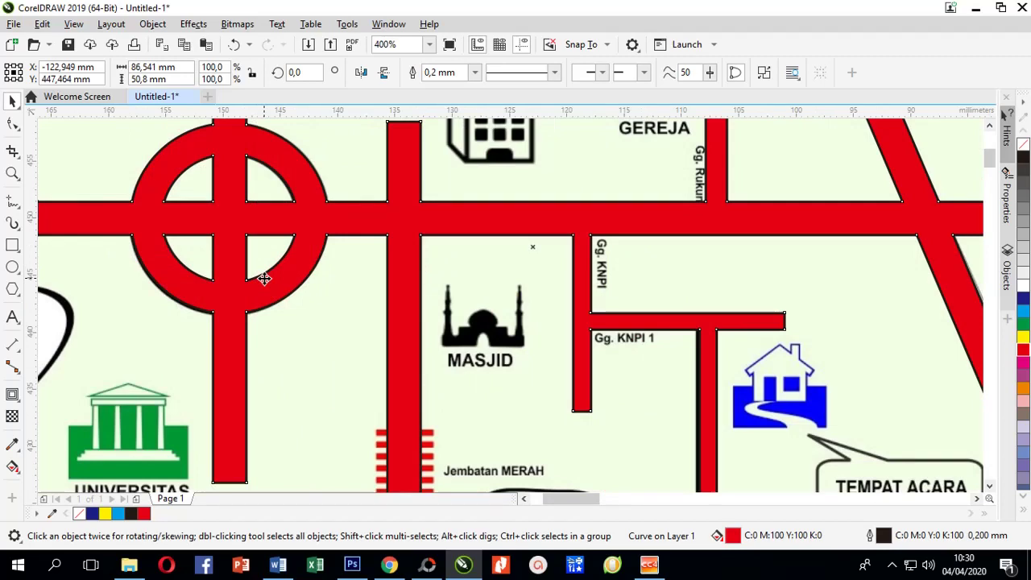
left_click(1026, 146)
scroll(363, 324, "down", 2)
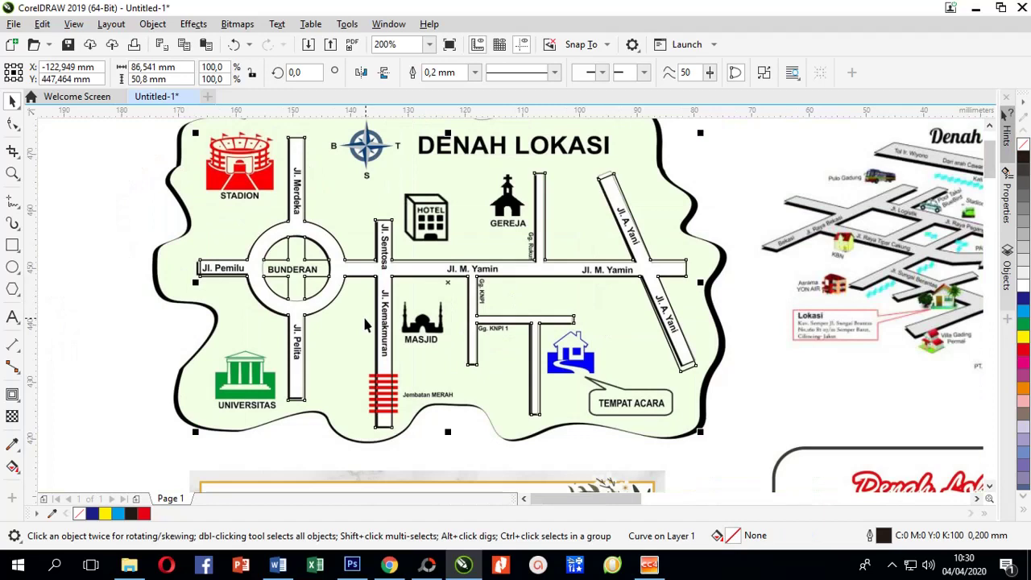
Unlock the reference map image and move it to an empty area beside the welded road outline
scroll(375, 321, "down", 2)
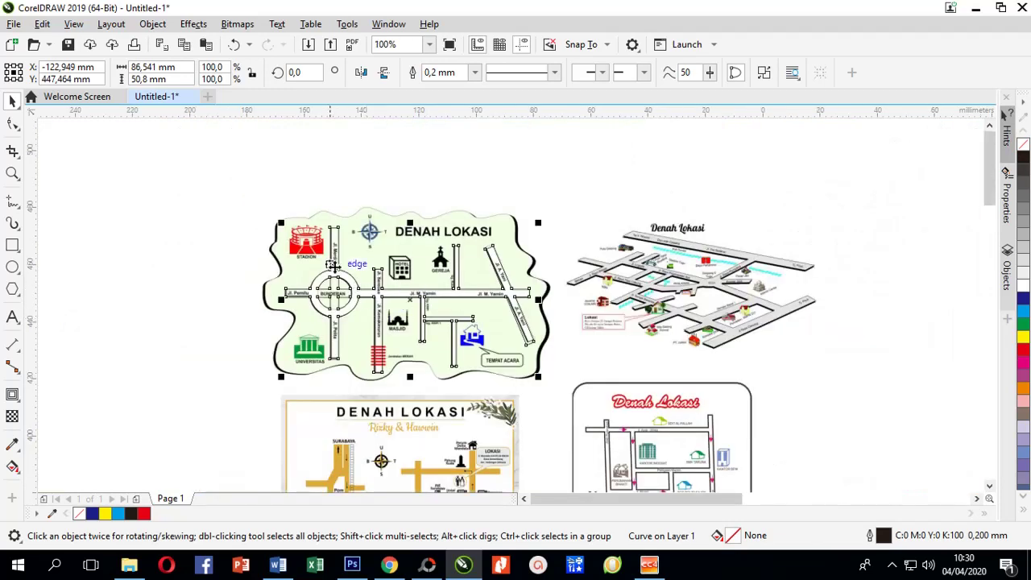
scroll(305, 249, "up", 2)
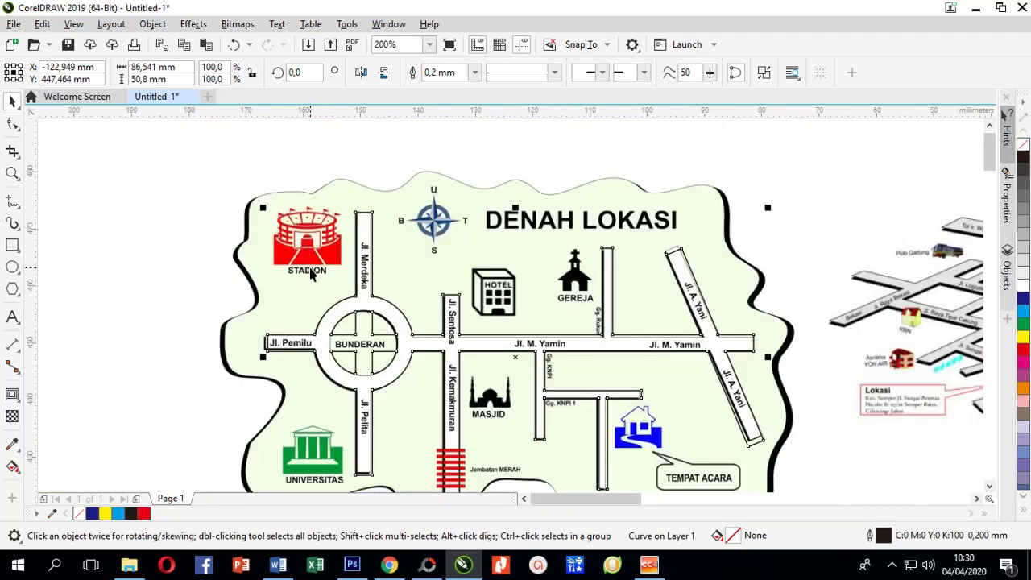
scroll(313, 274, "down", 2)
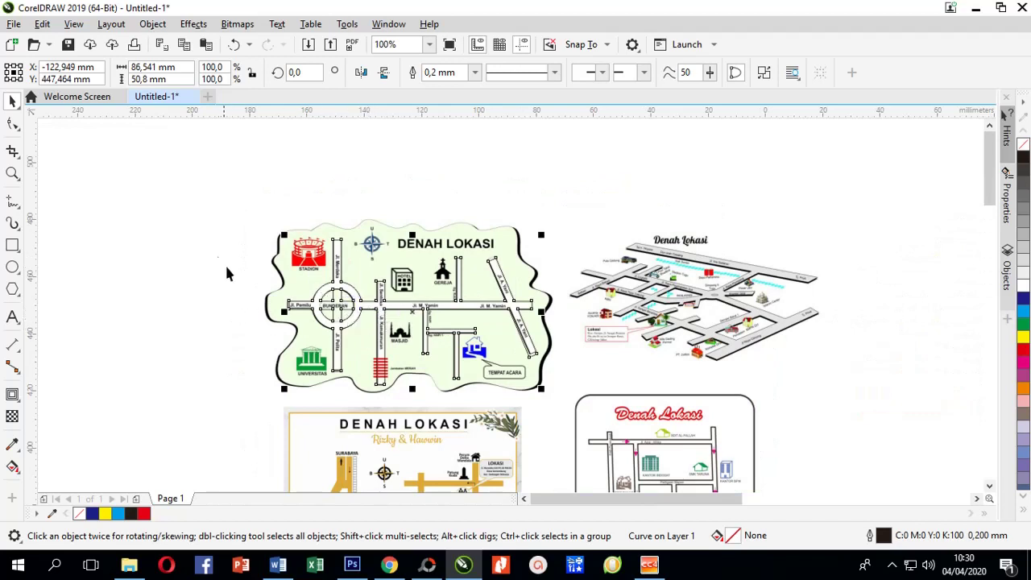
left_click(218, 255)
right_click(294, 275)
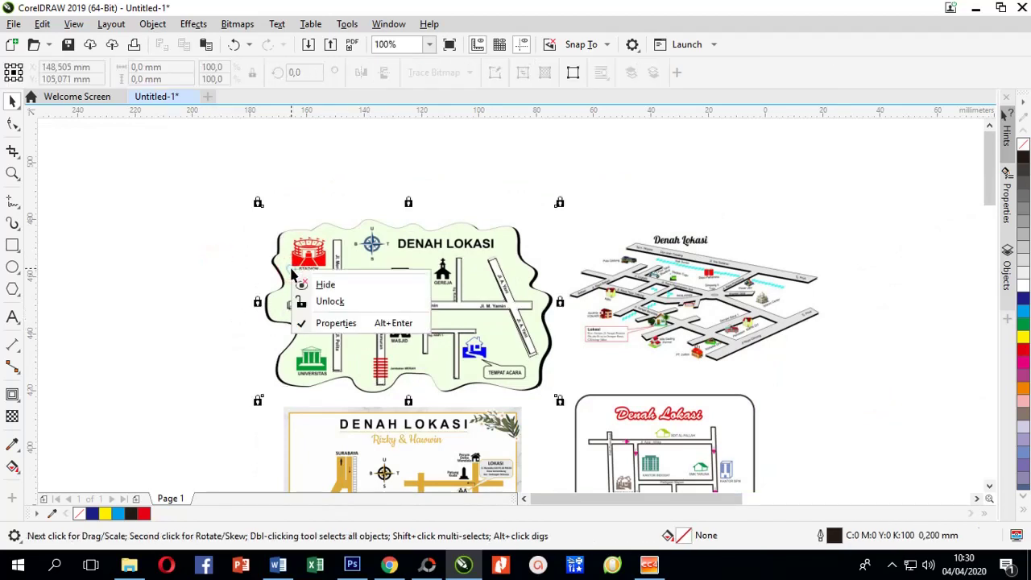
left_click(322, 301)
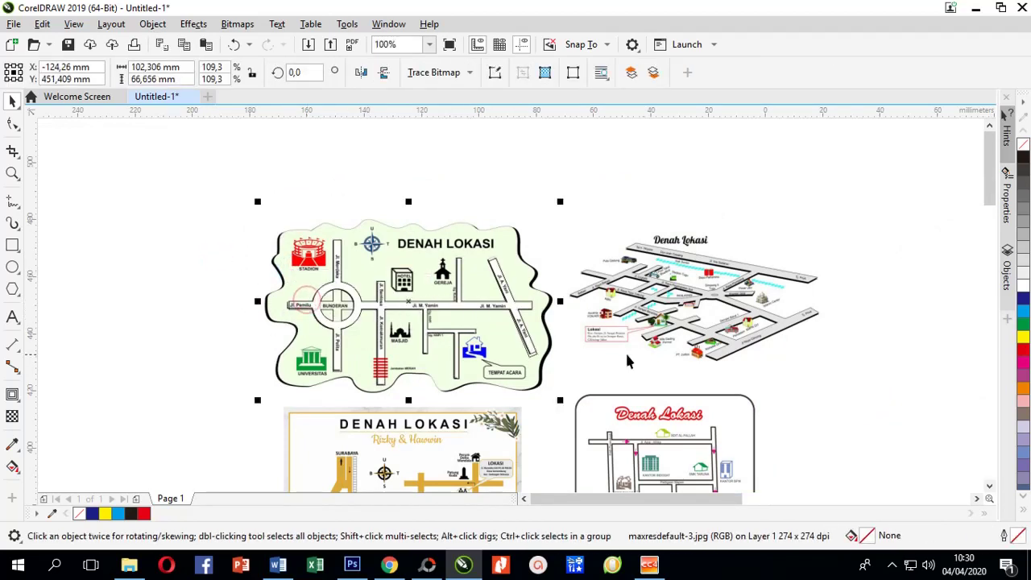
left_click_drag(286, 264, 80, 196)
left_click_drag(155, 268, 127, 200)
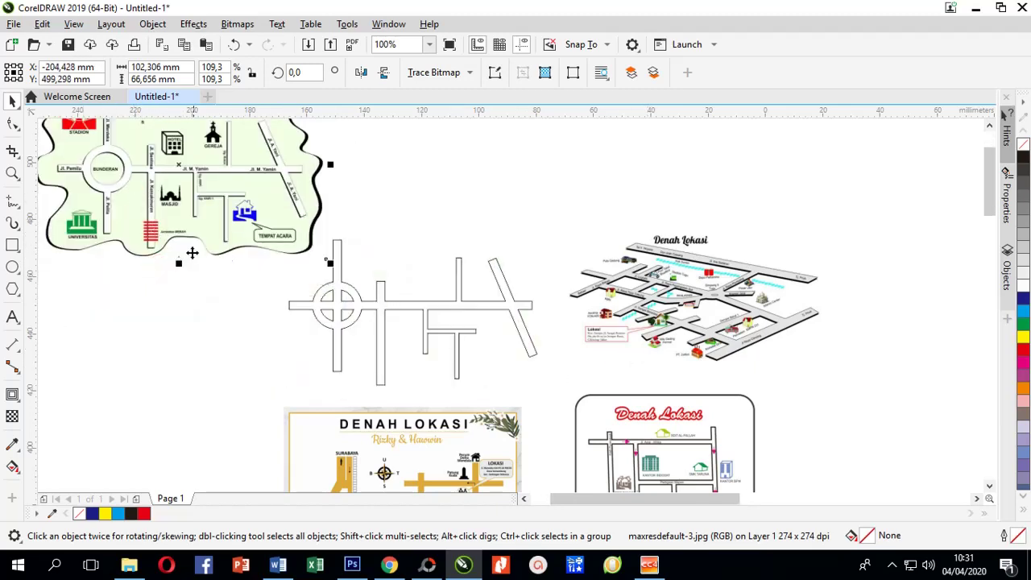
left_click_drag(200, 239, 208, 223)
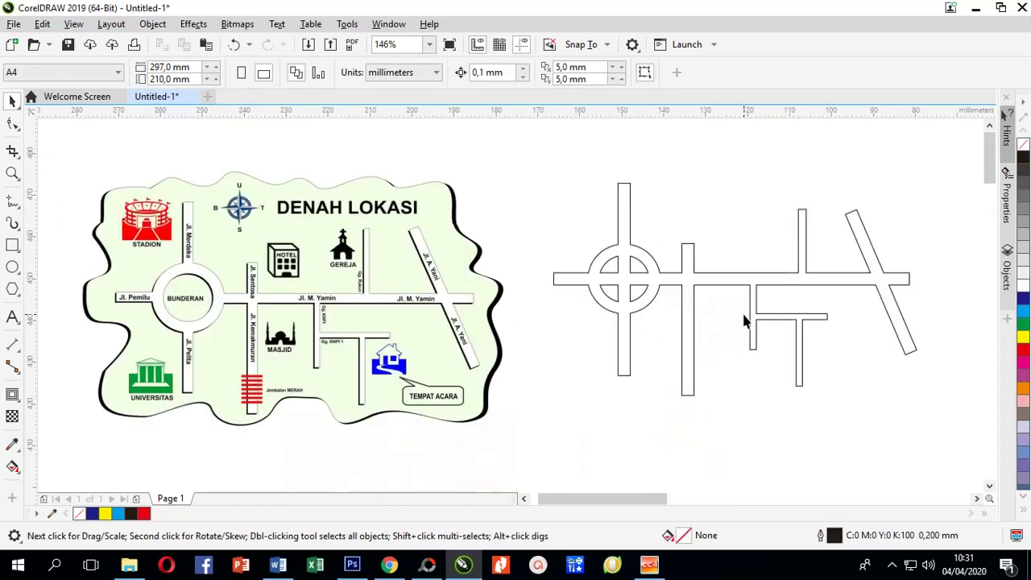
Add the artistic text "Jl. Khaki Lelah" above the main horizontal road of the welded road outline
key("h")
left_click_drag(745, 320, 406, 347)
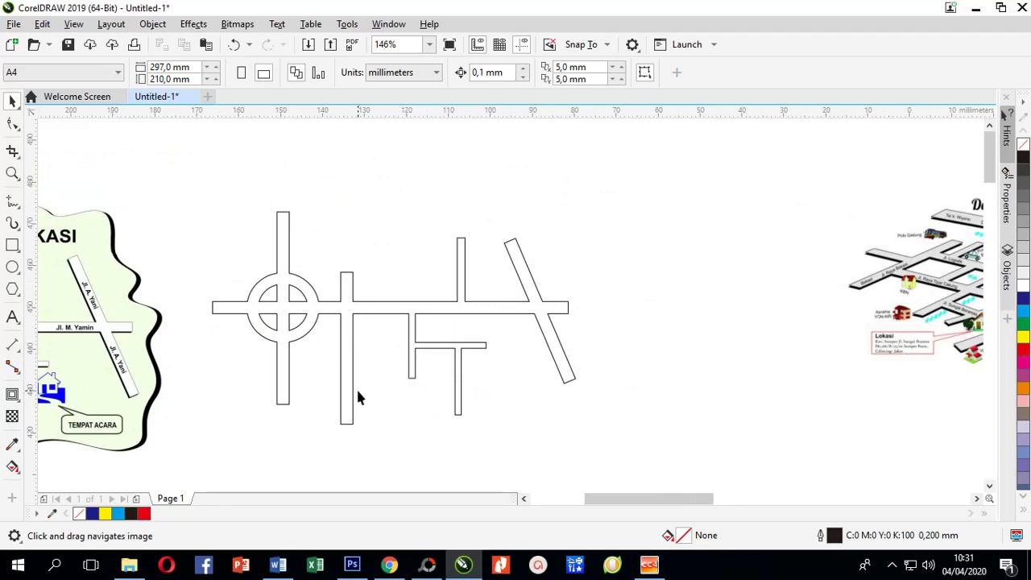
scroll(347, 391, "up", 2)
scroll(346, 385, "down", 2)
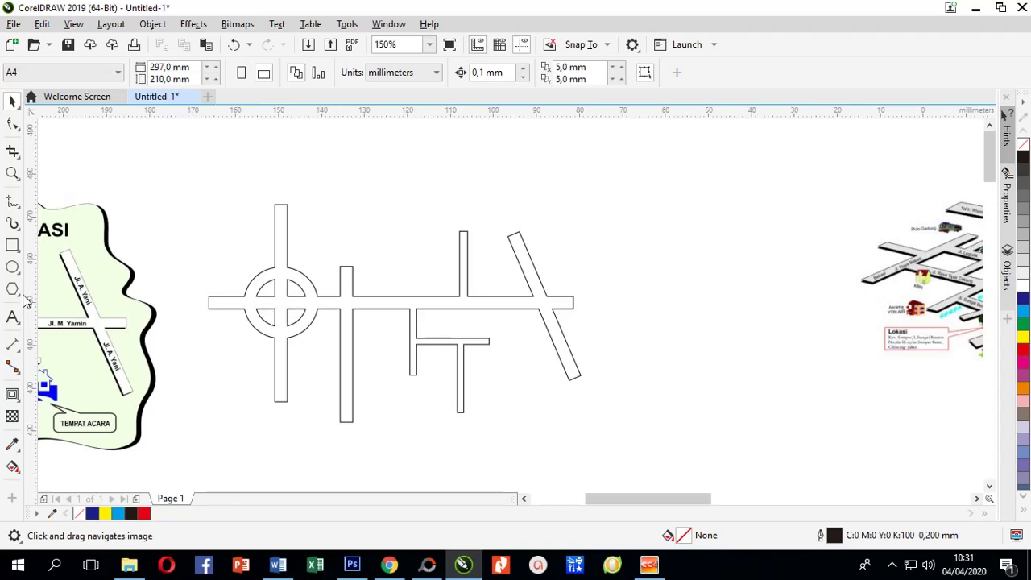
scroll(270, 332, "up", 2)
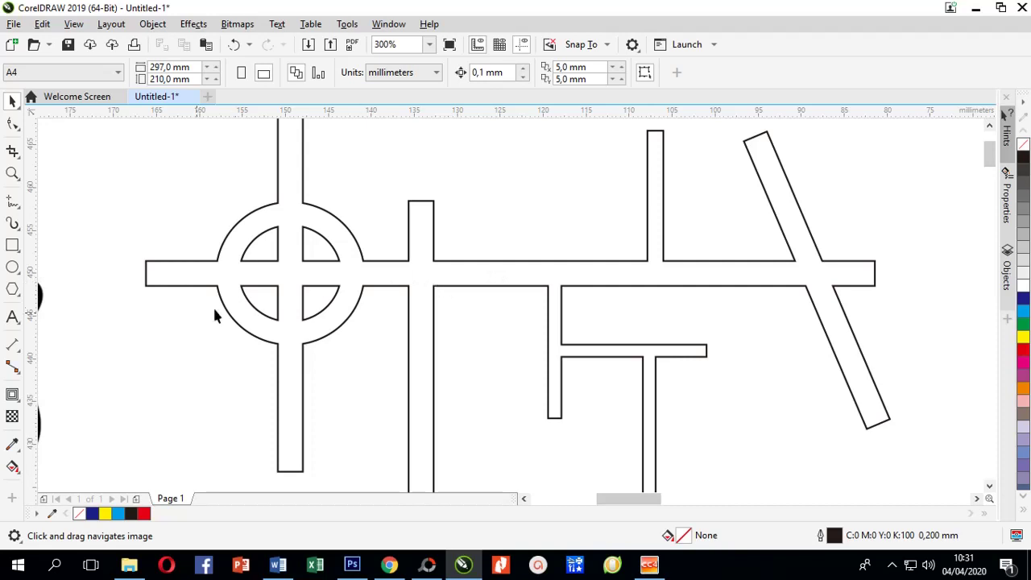
left_click(11, 317)
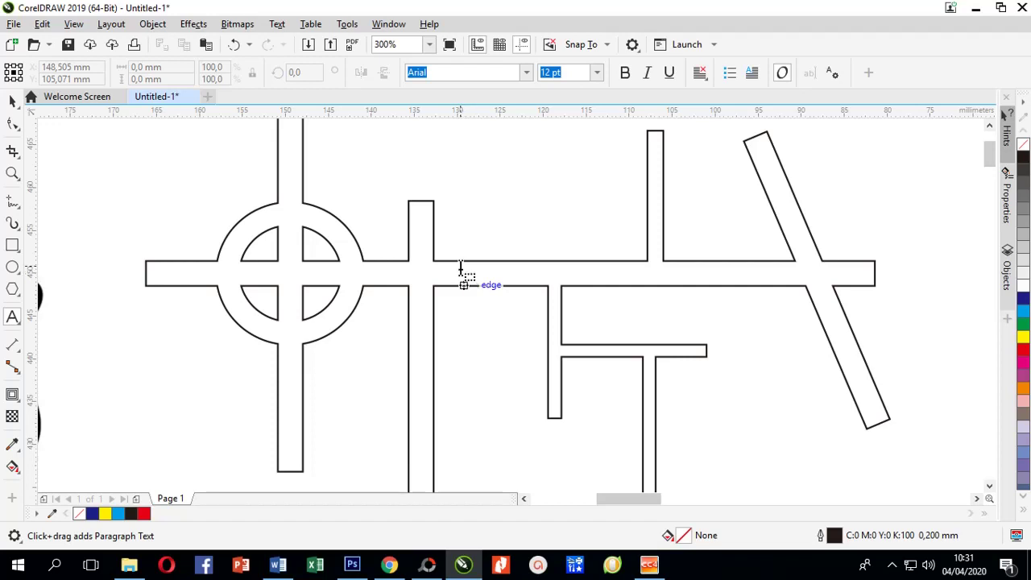
left_click(451, 176)
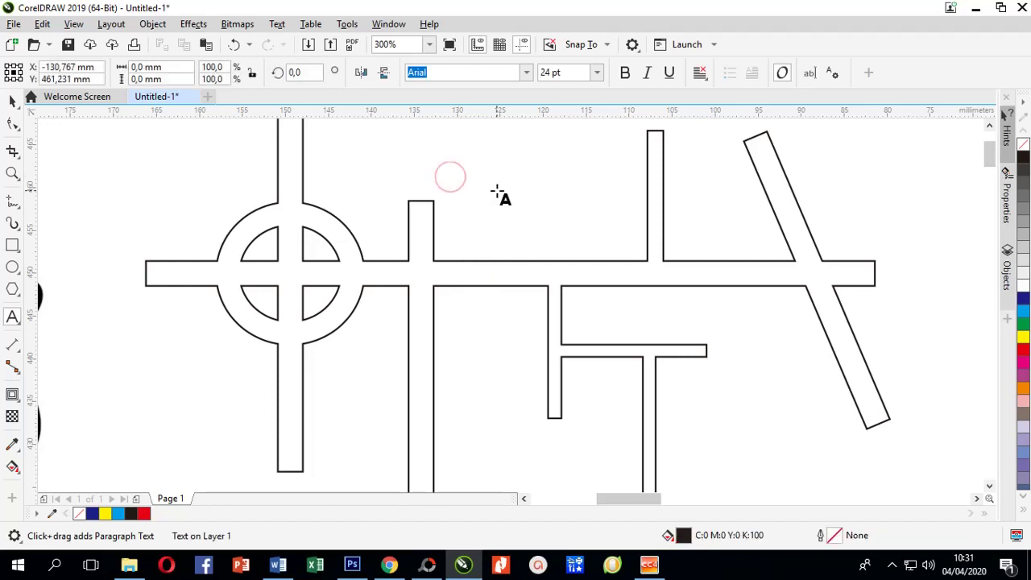
left_click_drag(497, 193, 458, 285)
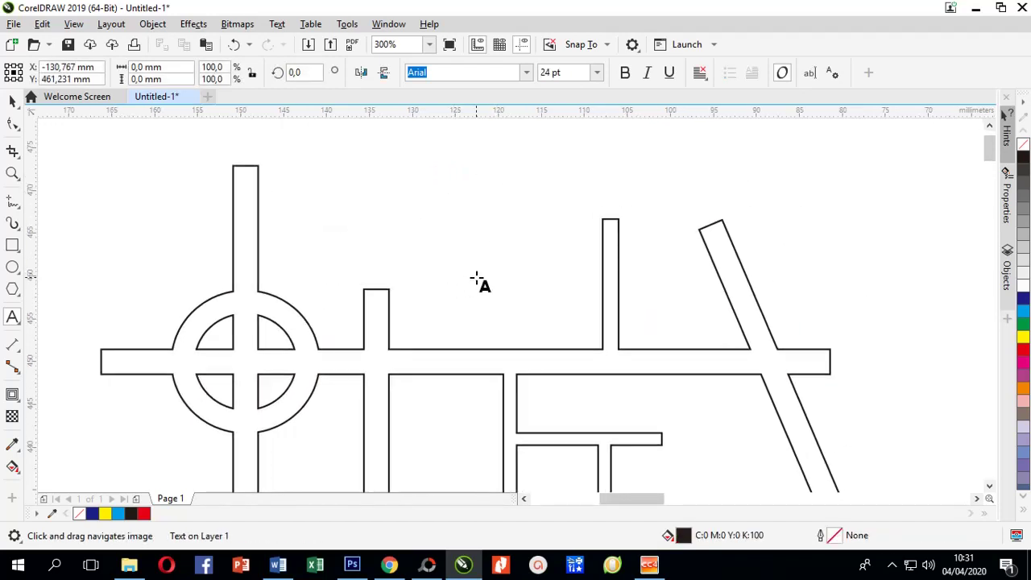
type("Jl. K")
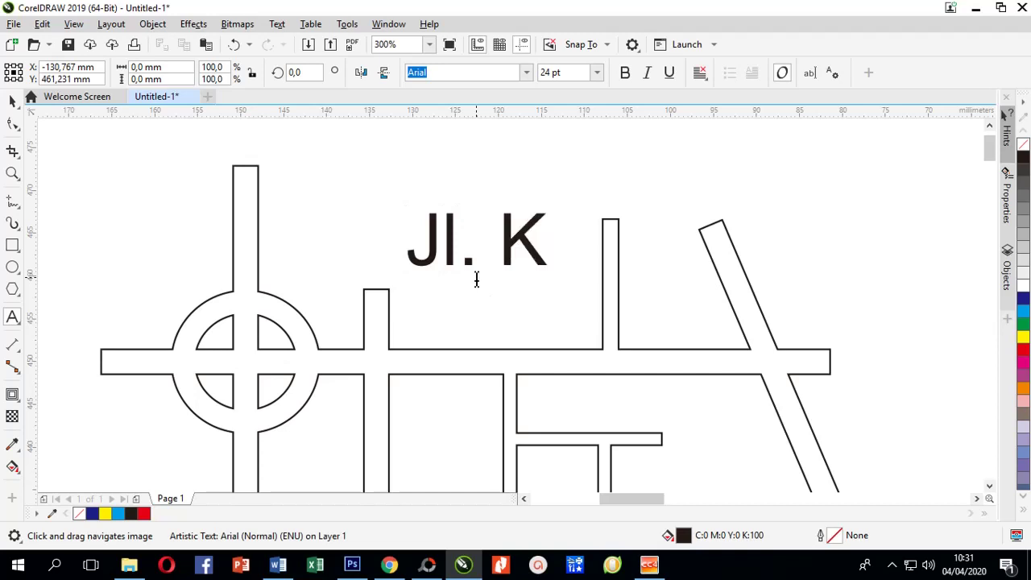
type("haki Lelah")
key("Escape")
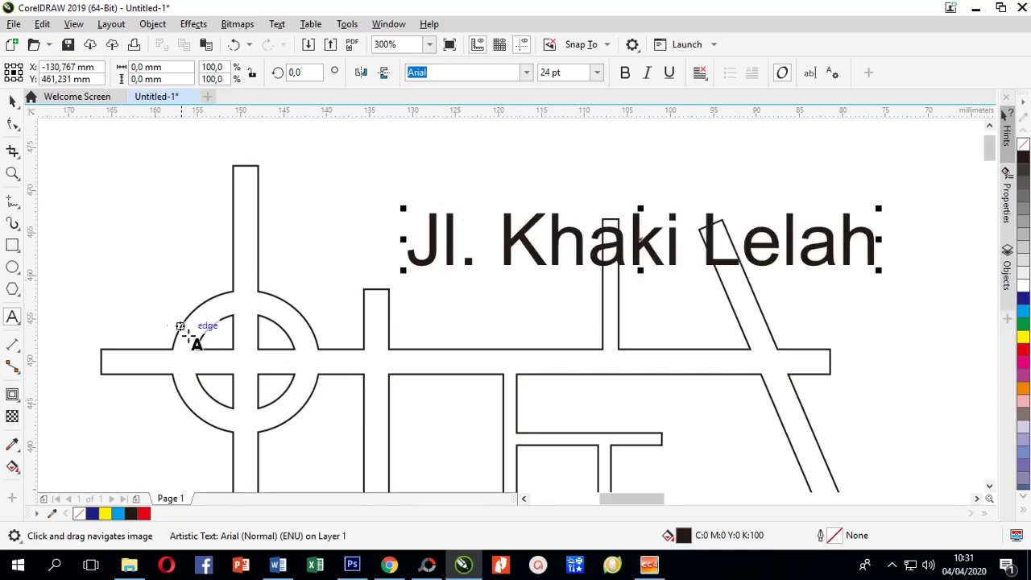
Set the "Jl. Khaki Lelah" label's font size to 14 pt
left_click(12, 100)
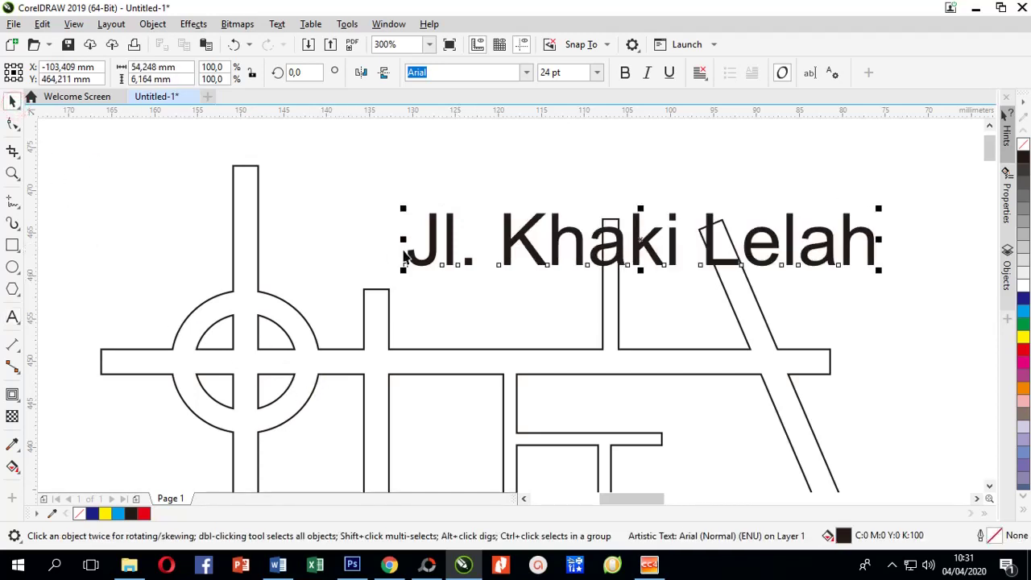
key("Tab")
type("1")
key("Return")
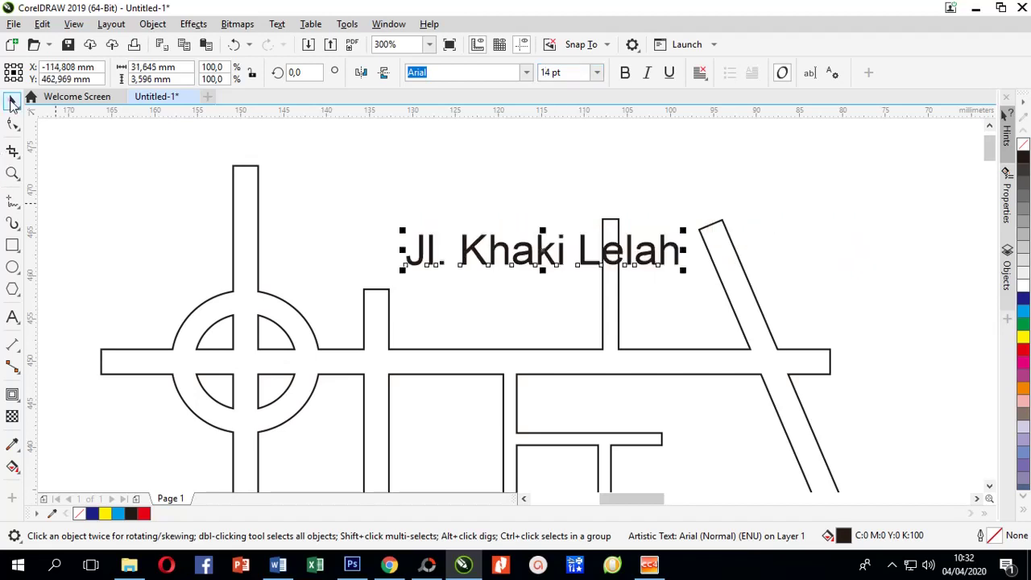
left_click(60, 139)
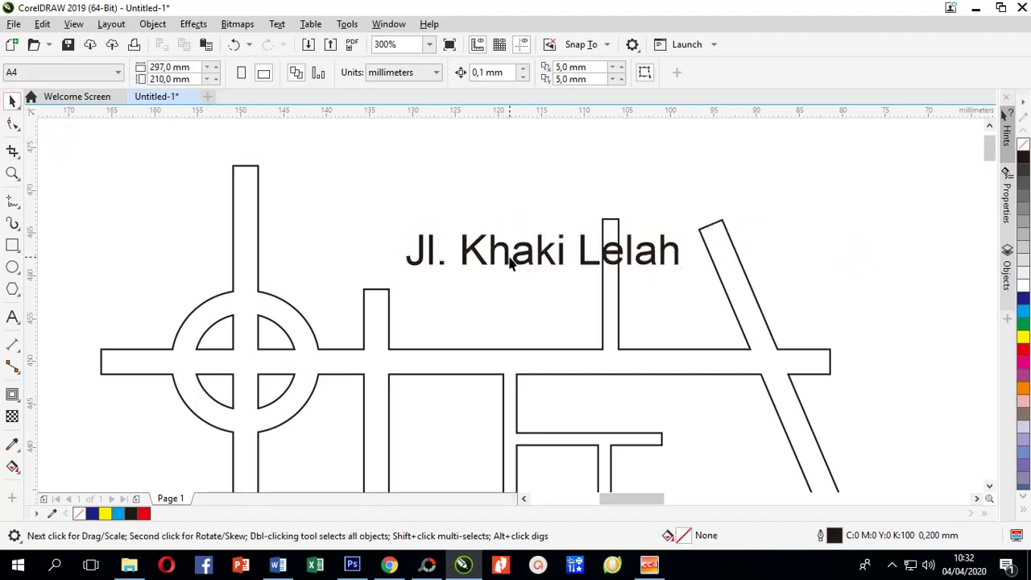
Move the "Jl. Khaki Lelah" label onto the main horizontal road and scale it down to about 10 pt to fit the road's width
left_click_drag(510, 260, 432, 282)
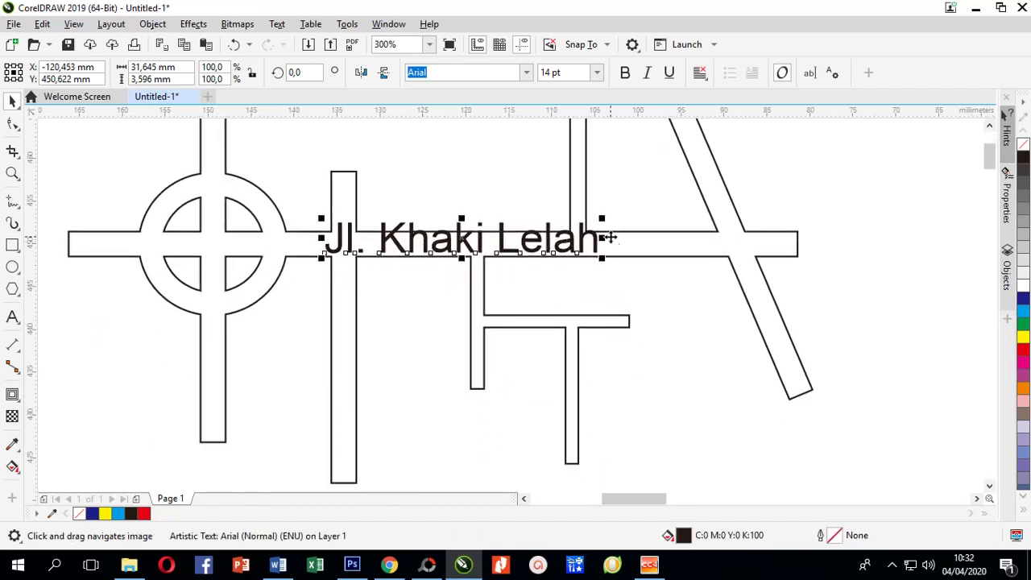
left_click_drag(604, 219, 525, 232)
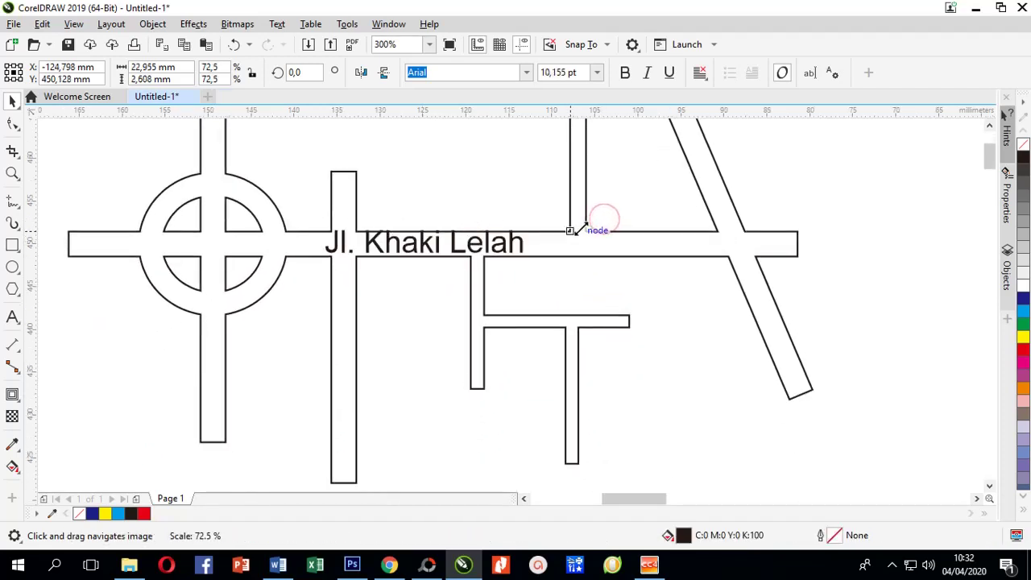
left_click(400, 276)
scroll(402, 248, "up", 2)
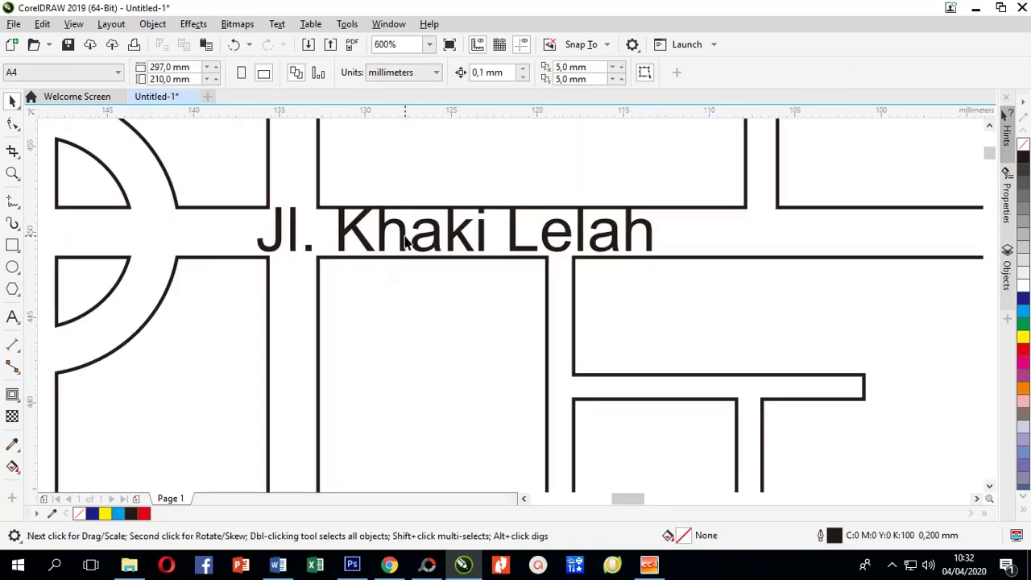
scroll(406, 242, "up", 2)
left_click(407, 242)
left_click_drag(408, 242, 460, 249)
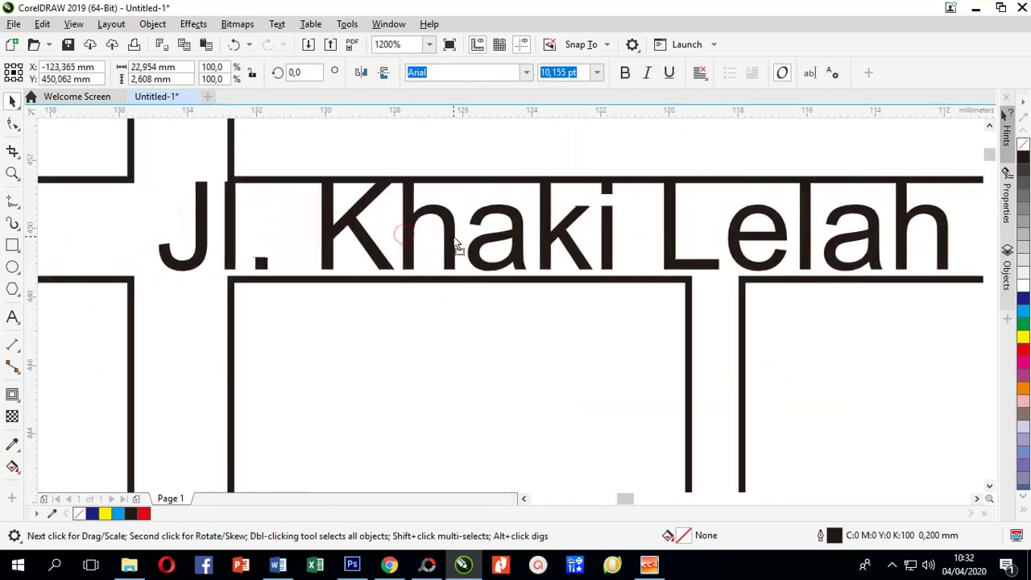
Flatten the "Jl. Khaki Lelah" label to about 2.15 mm high so it sits inside the road, and make it bold
left_click_drag(552, 177, 557, 189)
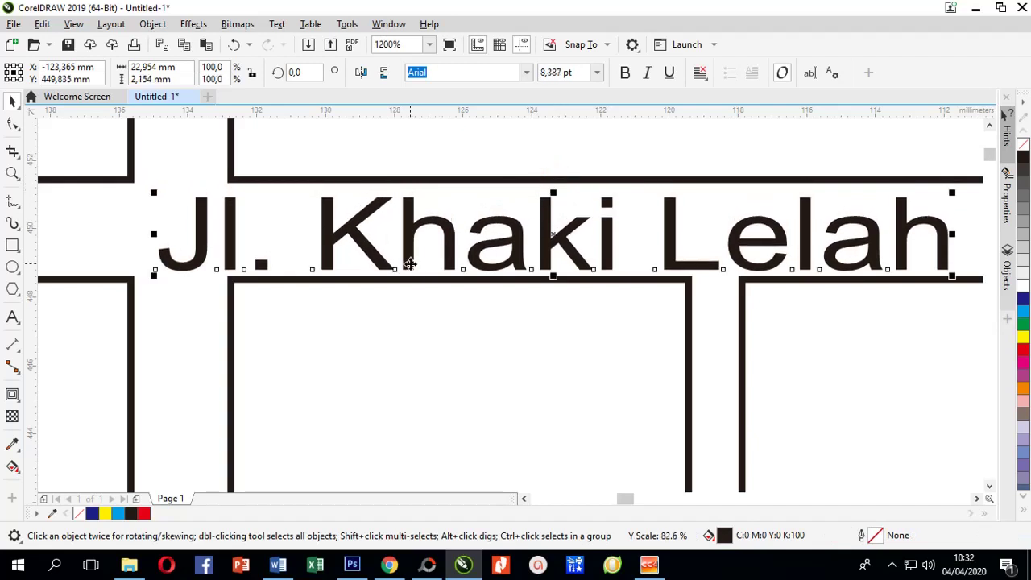
left_click(625, 72)
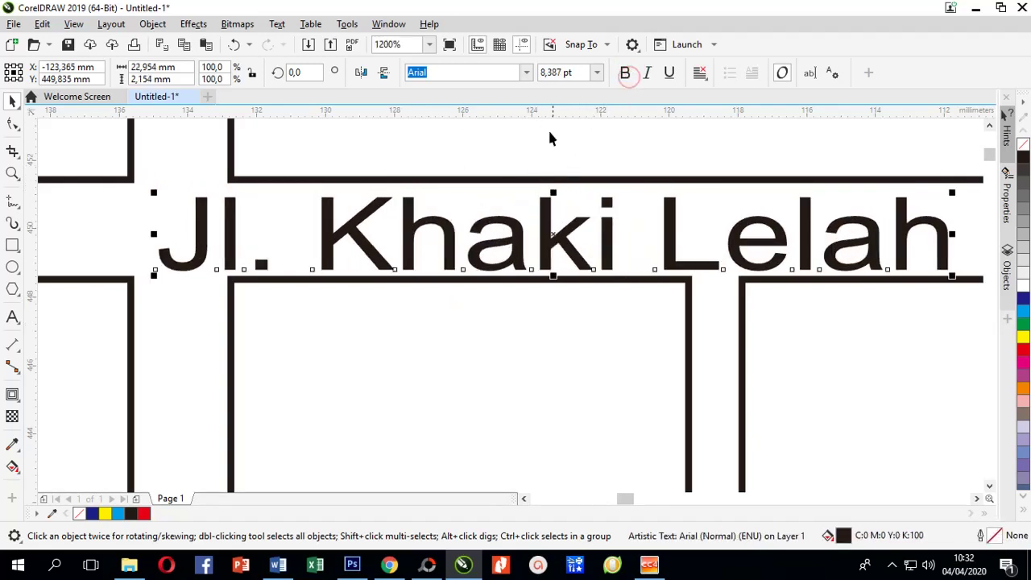
left_click(478, 302)
scroll(478, 302, "down", 4)
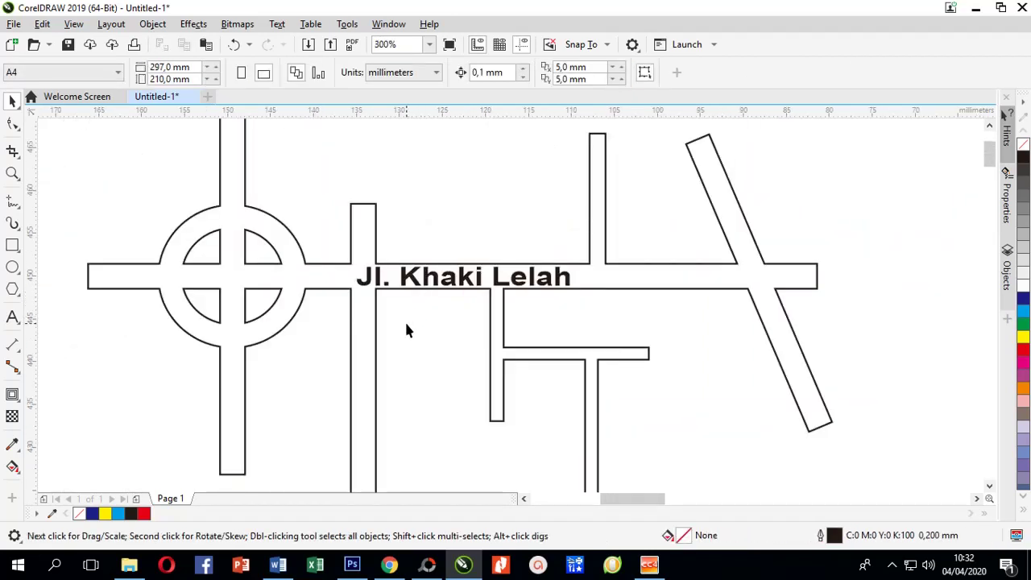
Place a copy of the "Jl. Khaki Lelah" label across the lower part of the long vertical road beside the roundabout
left_click_drag(384, 315, 406, 251)
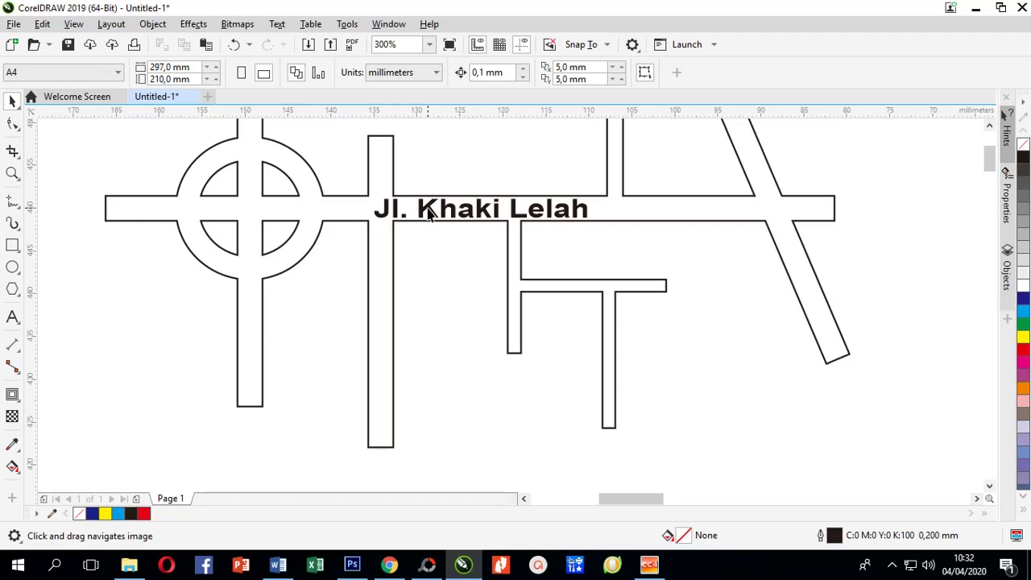
left_click_drag(429, 211, 353, 359)
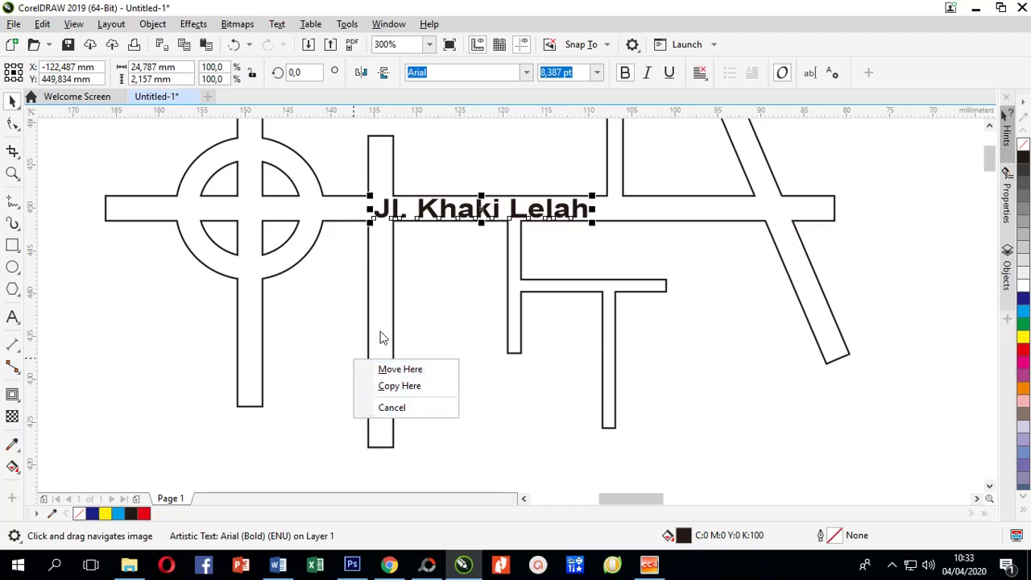
left_click(400, 385)
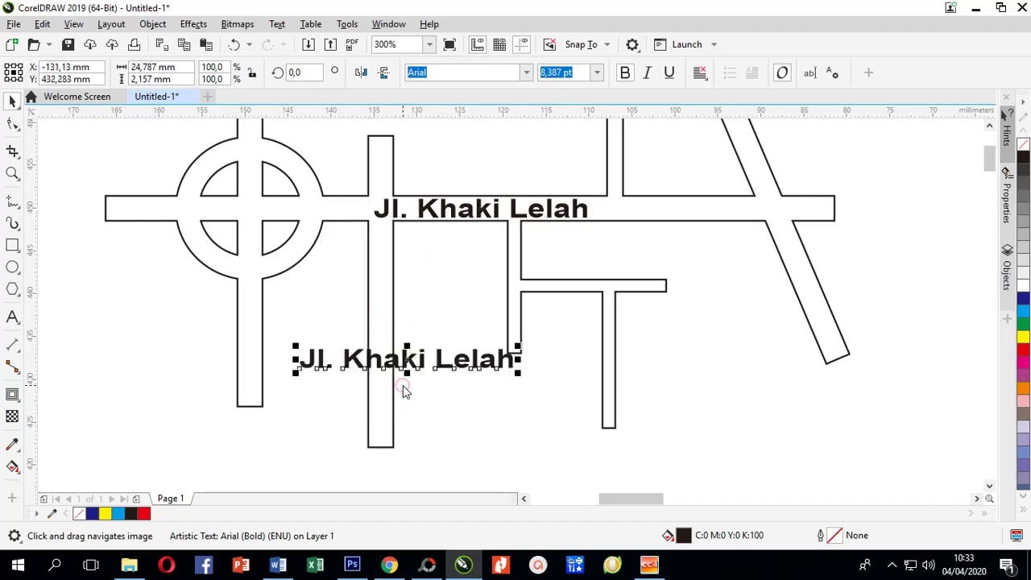
Change the copied label's text to "Jl. Simpang 1"
double_click(367, 359)
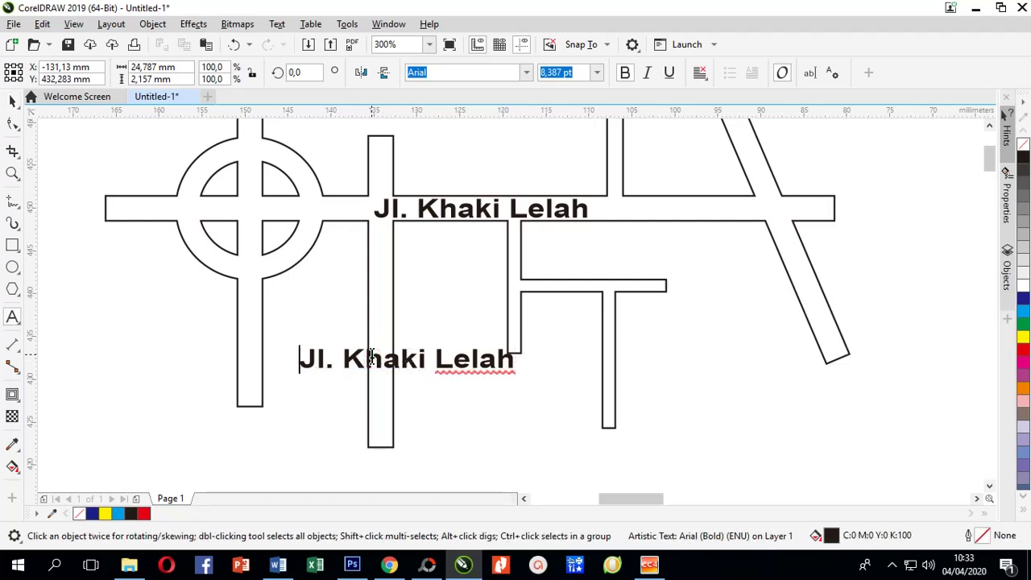
key("ctrl+a")
type("Jl. Simpang")
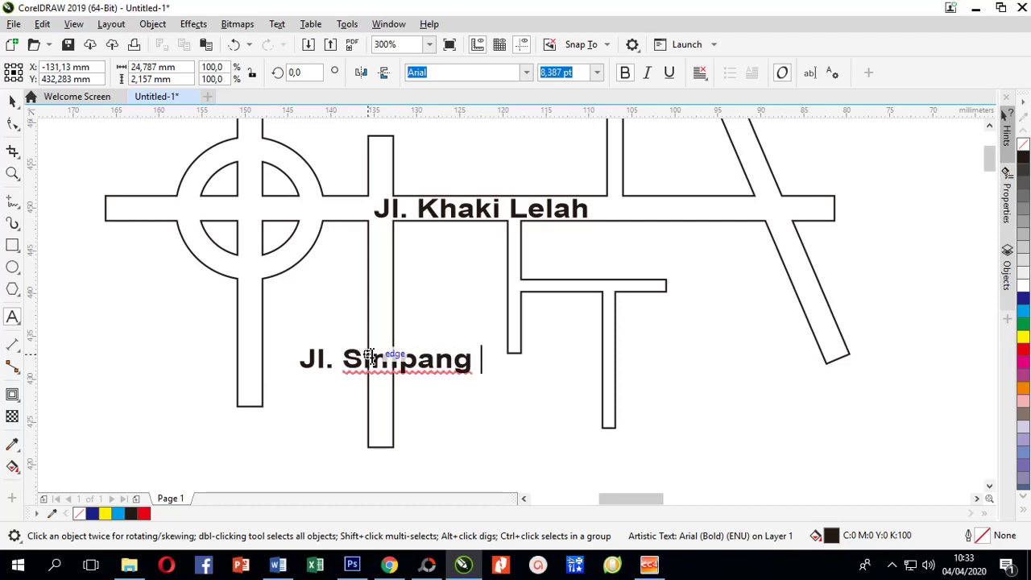
type(" 1")
left_click(12, 100)
left_click(353, 431)
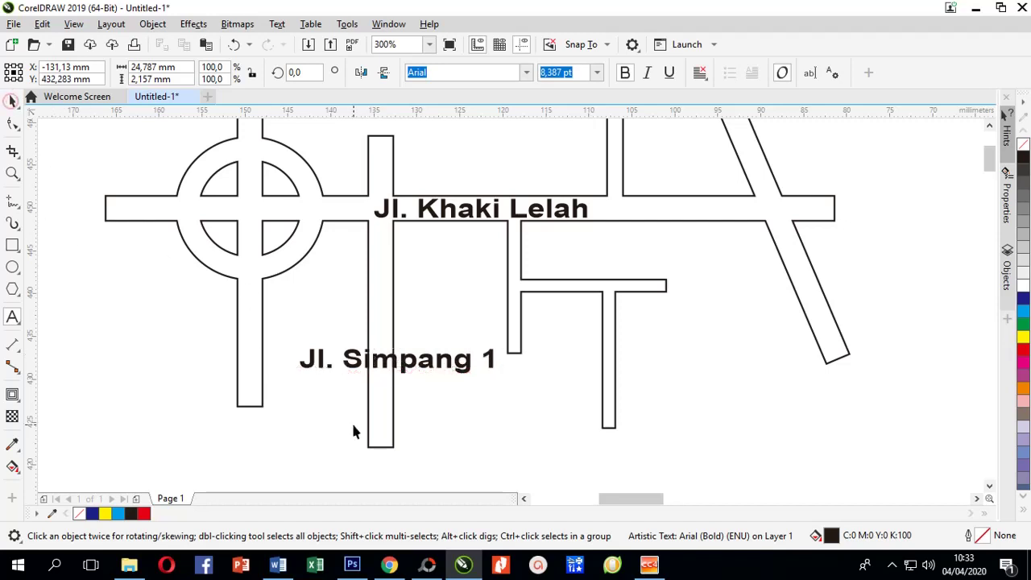
key("space")
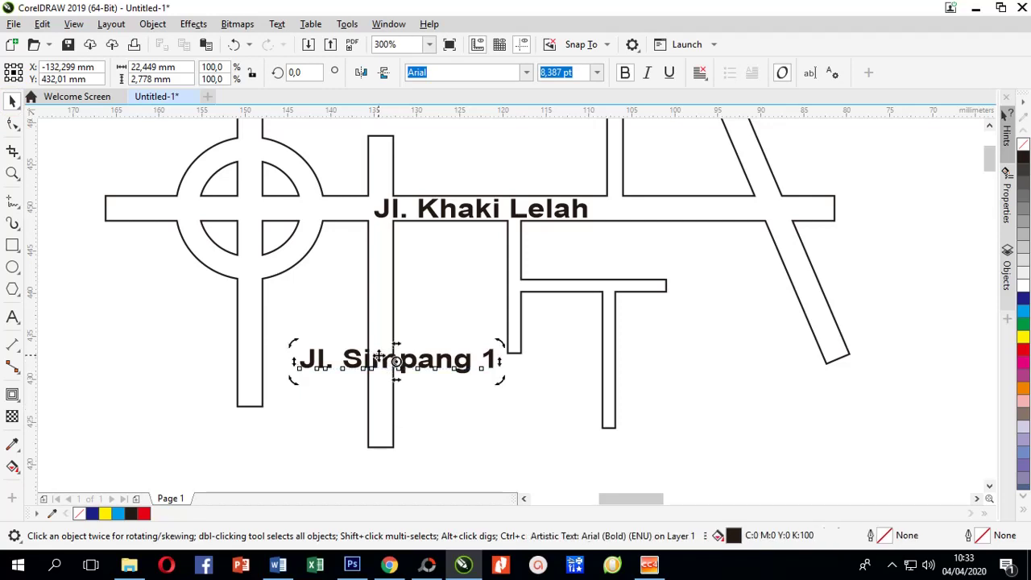
Try rotating the "Jl. Simpang 1" label freehand by about 88 degrees, and undo the rotation
left_click(378, 355)
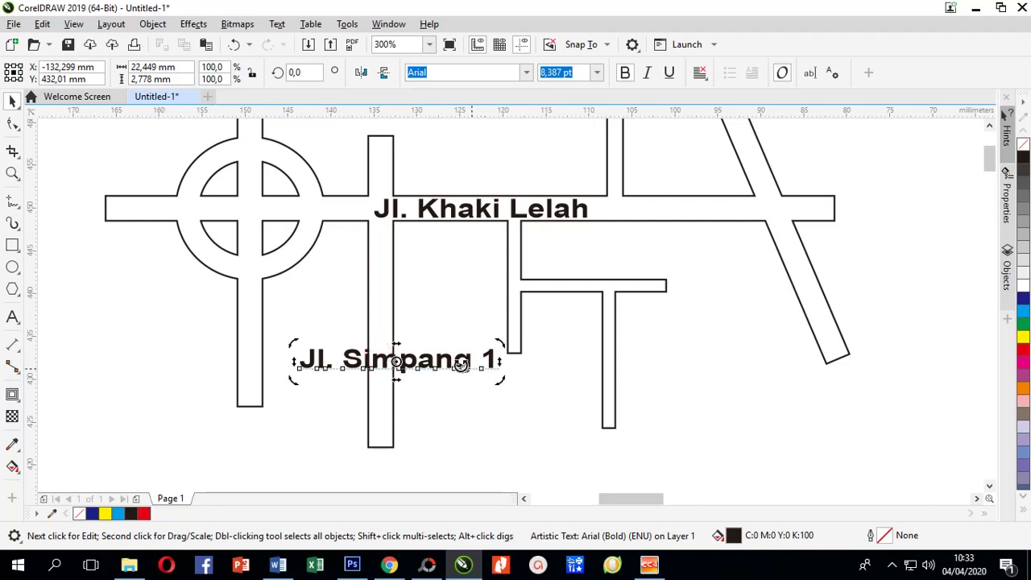
left_click_drag(502, 342, 389, 292)
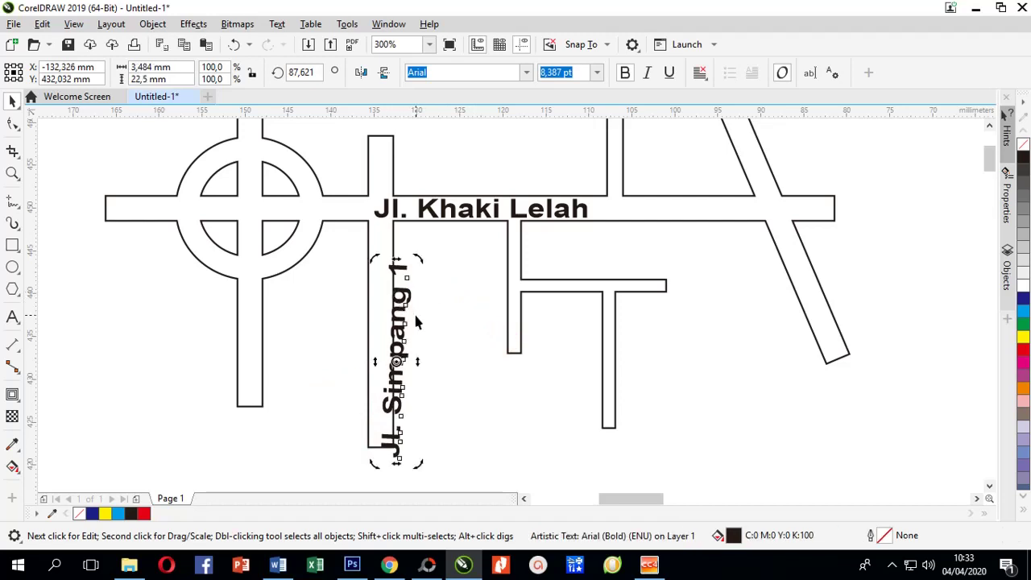
key("ctrl+z")
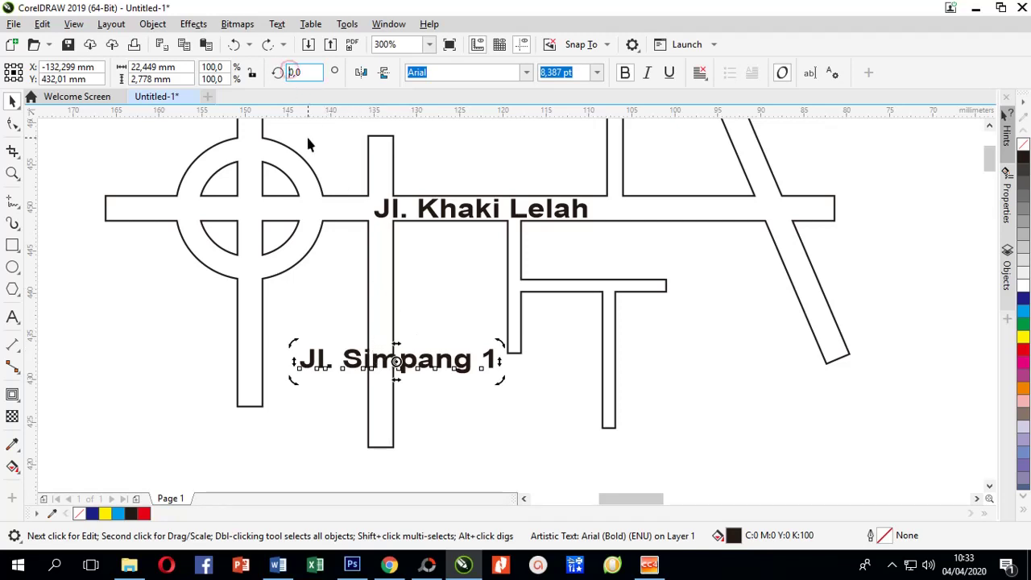
Set the "Jl. Simpang 1" label's rotation angle to 90 degrees
type("9")
key("Return")
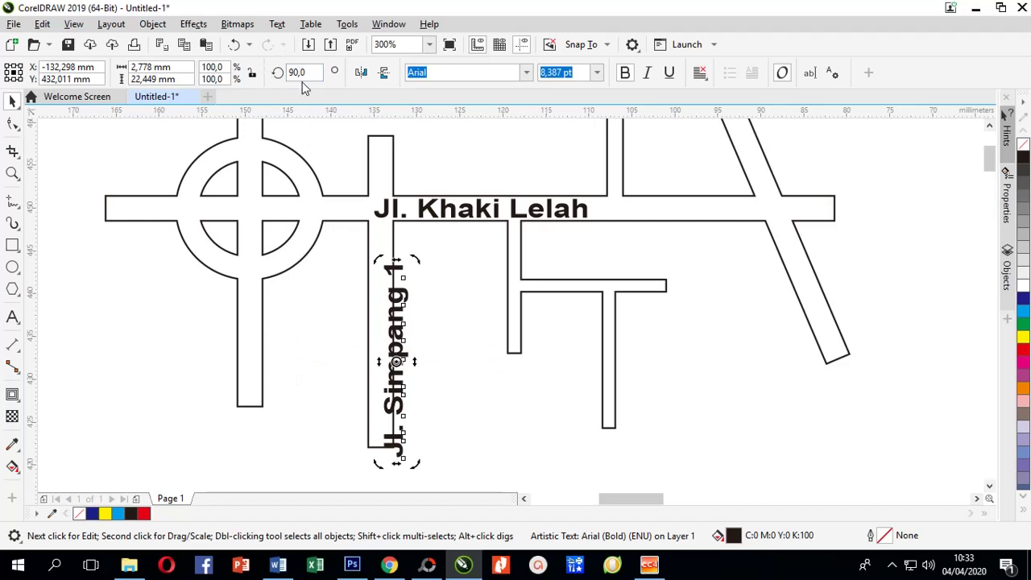
left_click(117, 283)
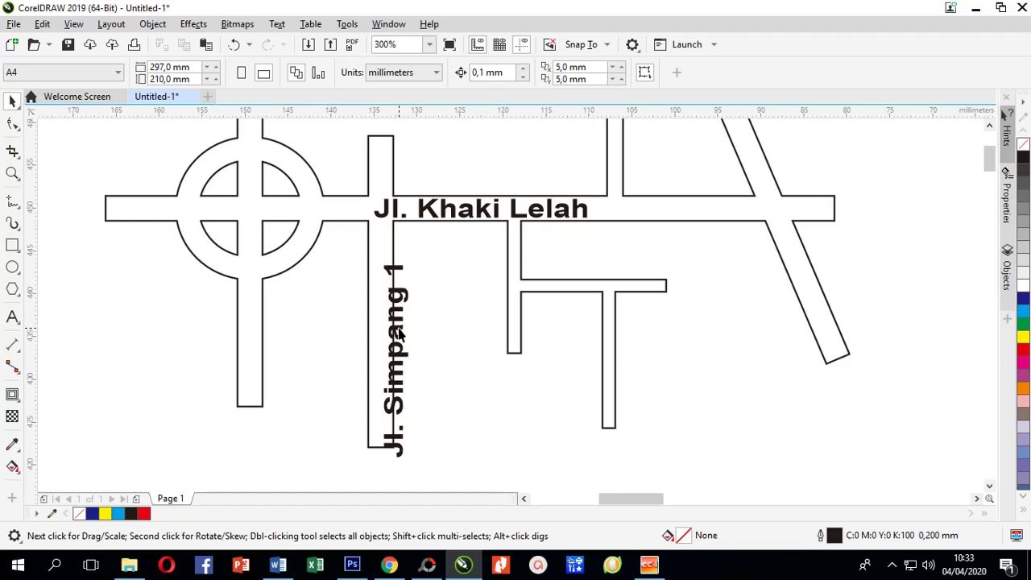
Move the "Jl. Simpang 1" label inside the vertical road beside the roundabout and scale it down to about 7 pt
left_click_drag(401, 333, 392, 312)
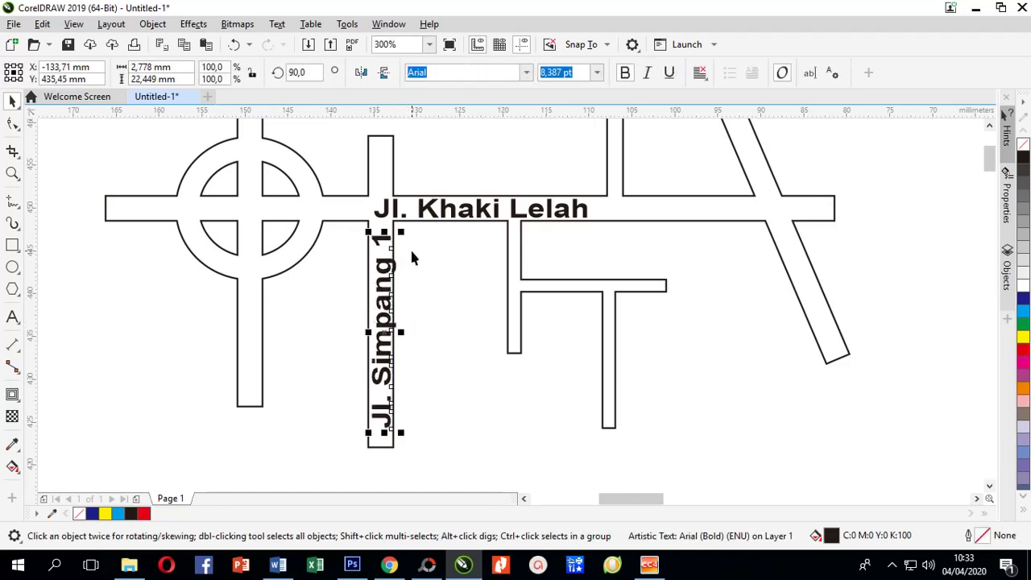
left_click_drag(400, 232, 396, 262)
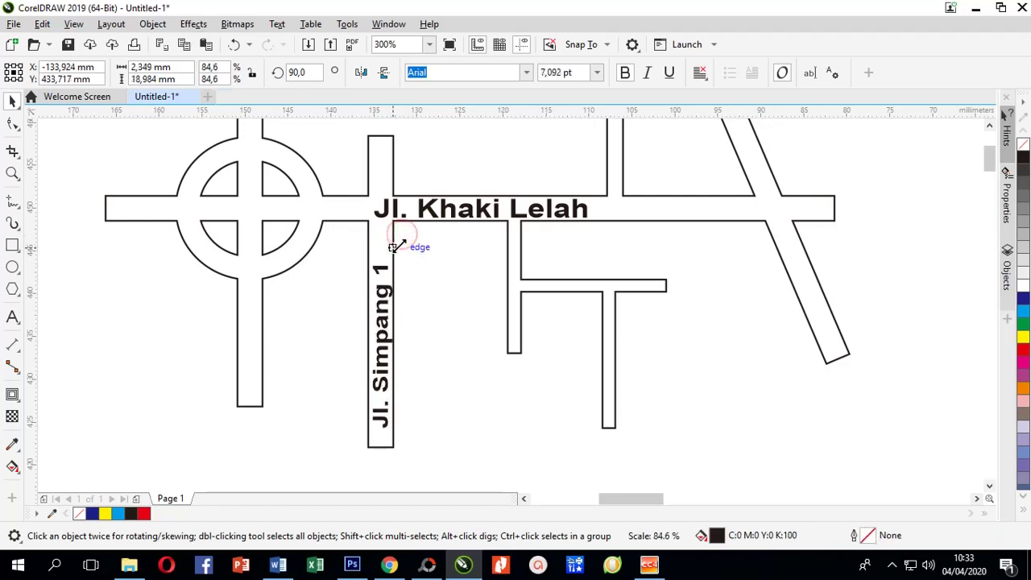
left_click(339, 318)
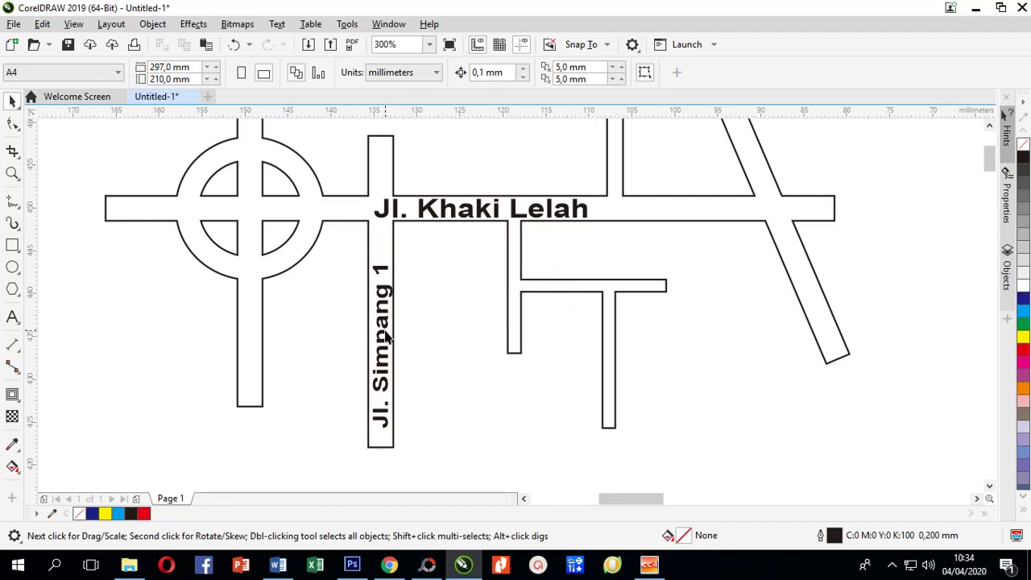
Place a copy of the vertical "Jl. Simpang 1" label beside the short vertical road below the main road
left_click_drag(386, 337, 489, 338)
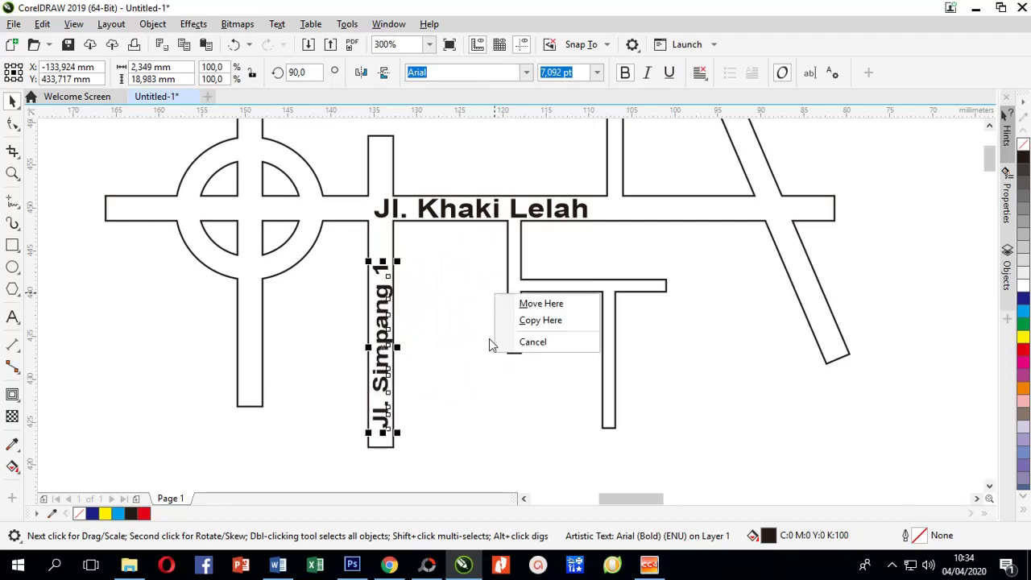
left_click(537, 321)
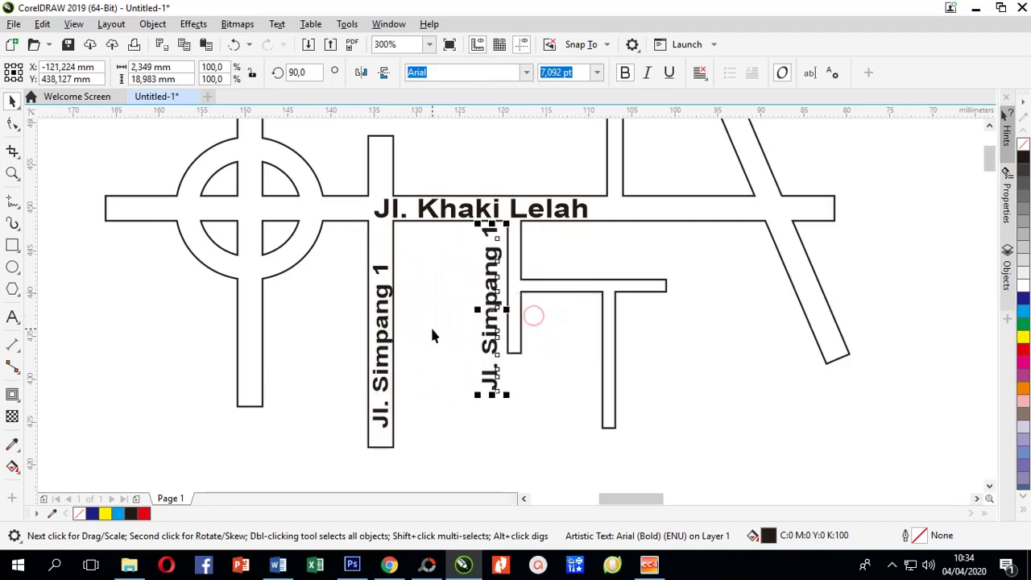
left_click_drag(386, 338, 445, 318)
left_click_drag(444, 319, 383, 319)
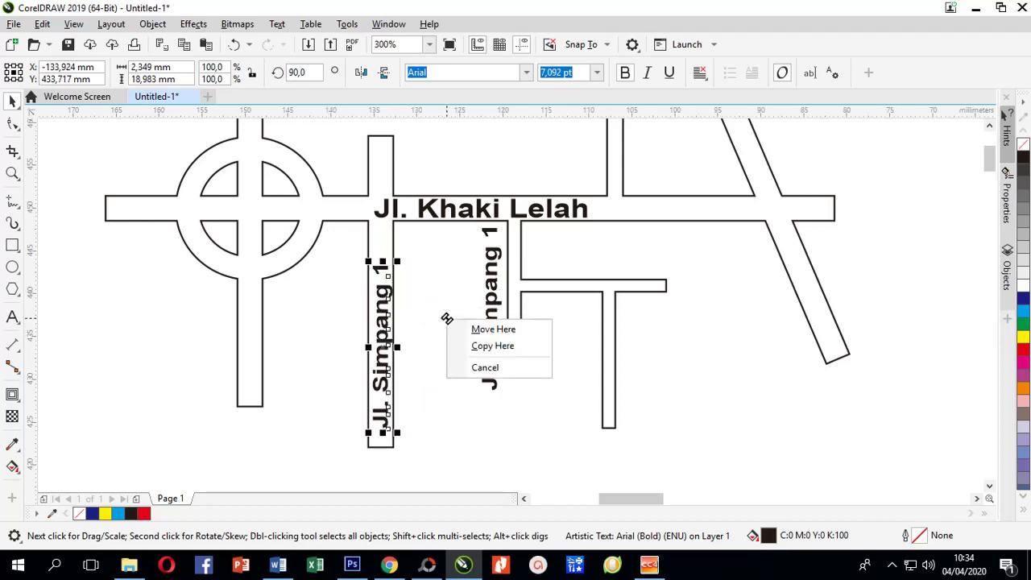
left_click(476, 346)
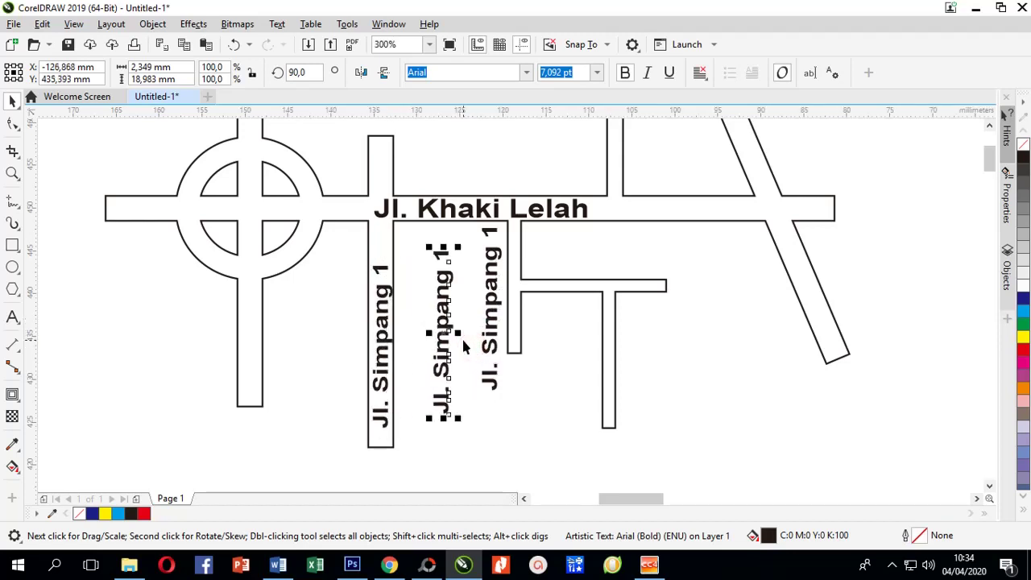
key("Delete")
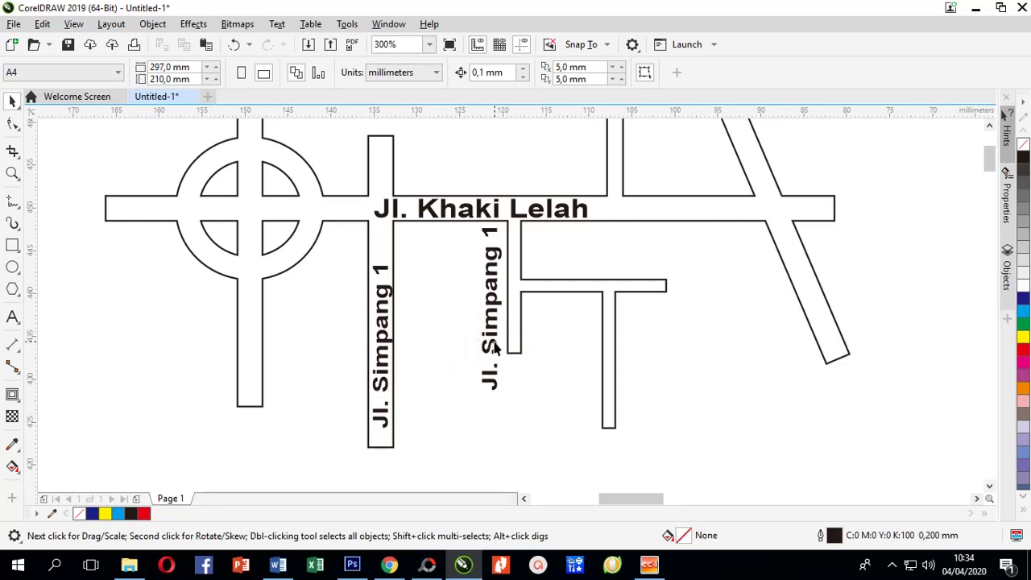
Change the copied label beside the short vertical road to "Gang I" and move it up along that road
double_click(494, 346)
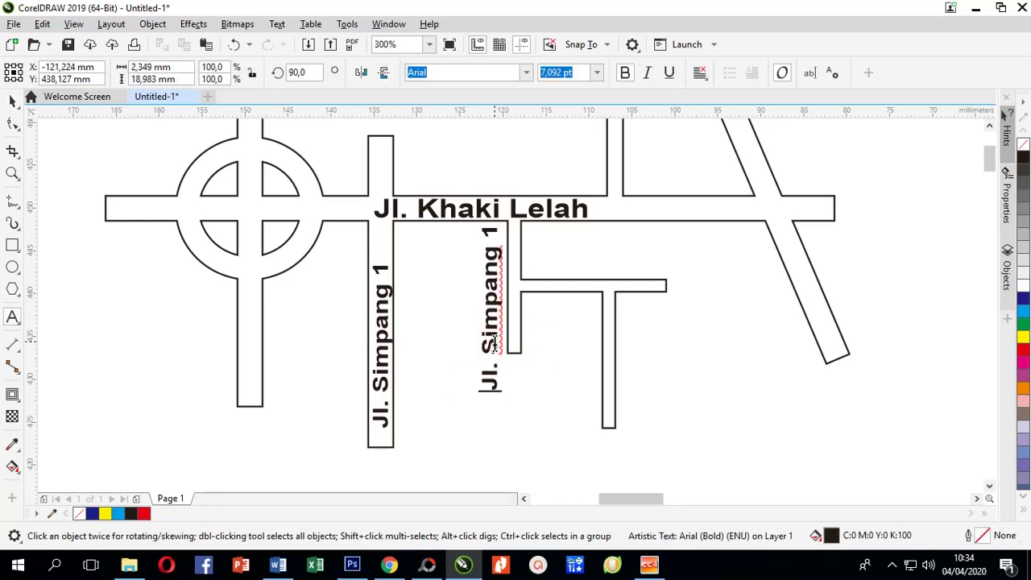
key("ctrl+a")
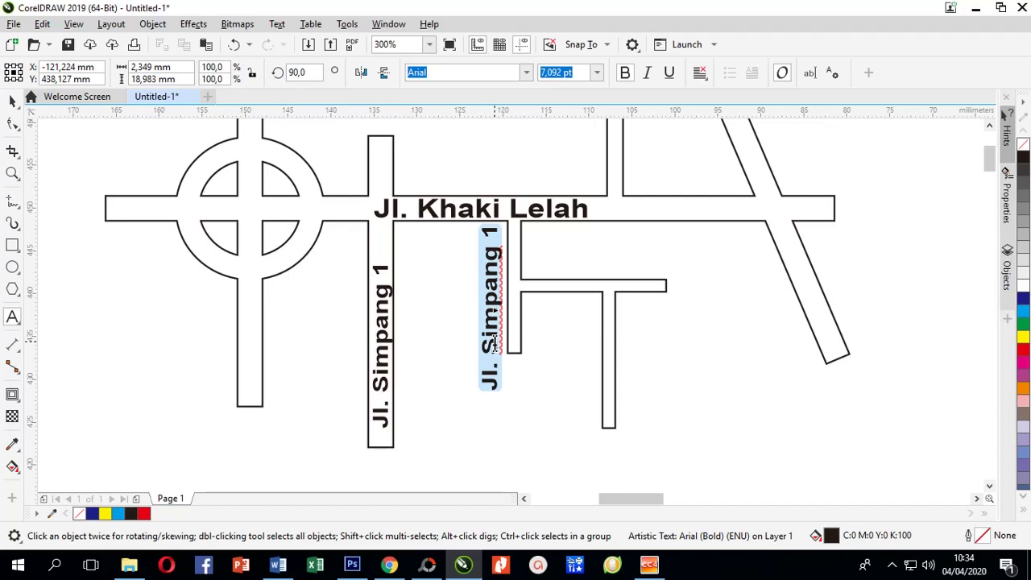
type("Gang")
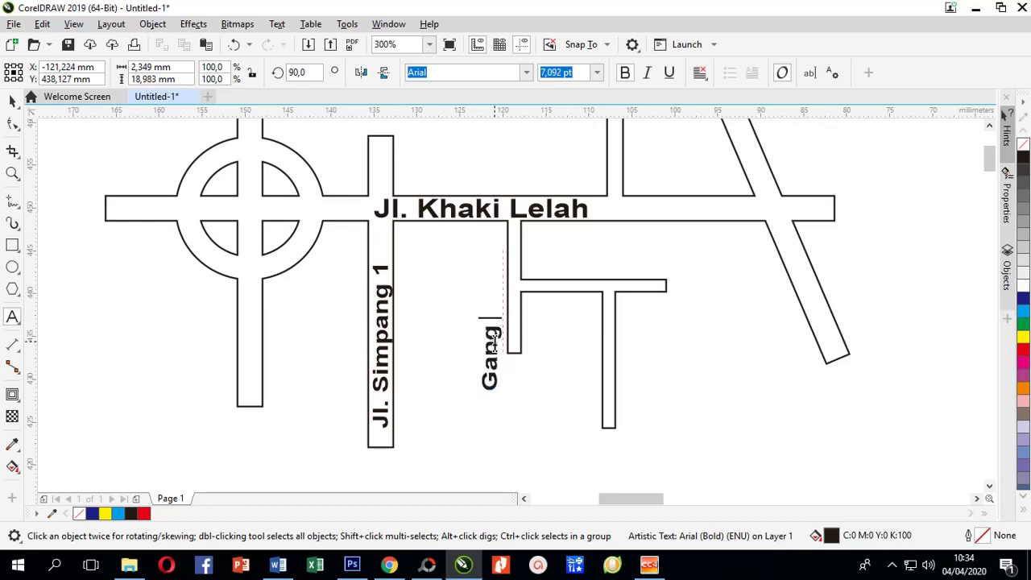
type(" I")
left_click(11, 101)
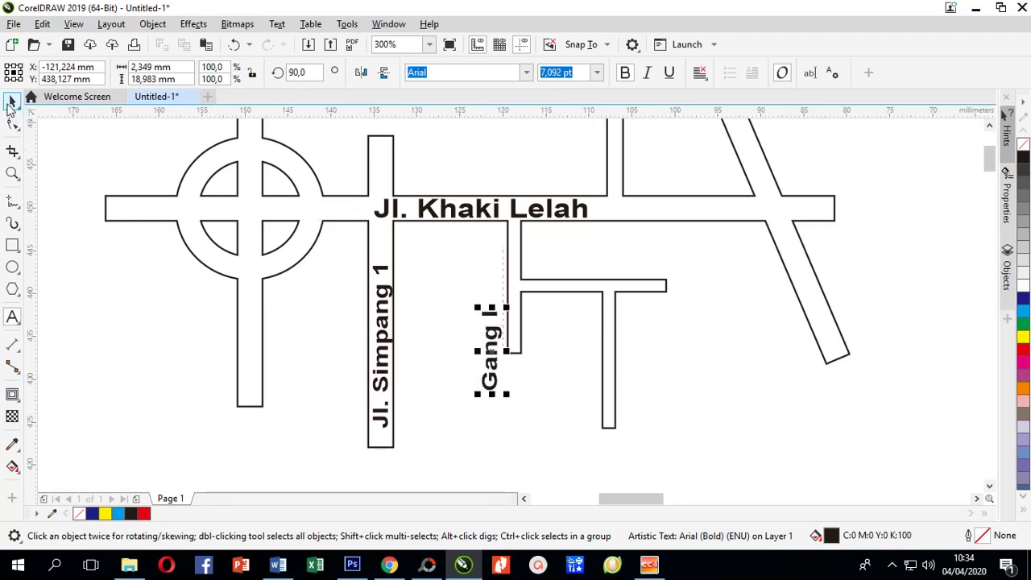
left_click_drag(483, 348, 507, 337)
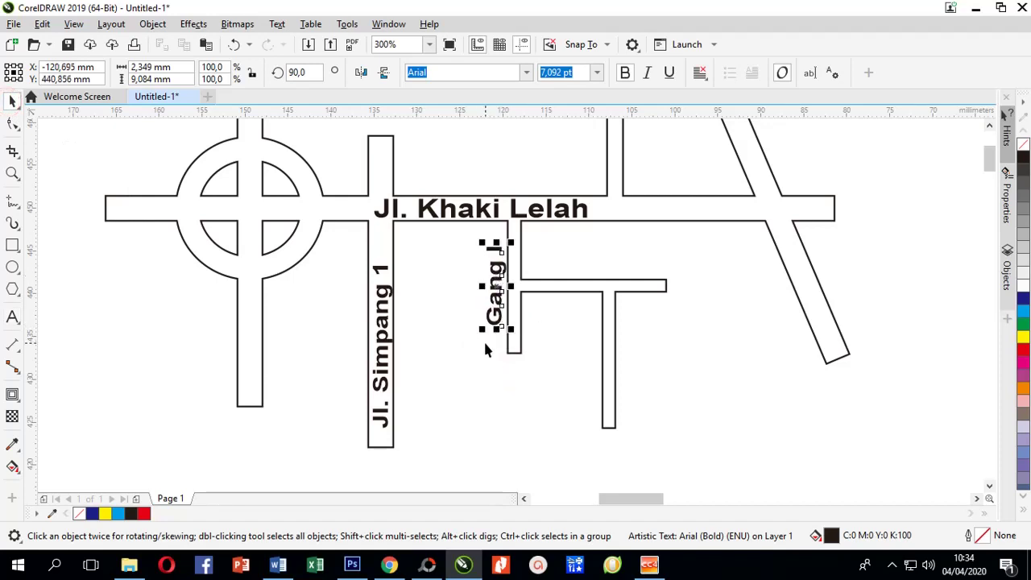
left_click(500, 218)
left_click_drag(499, 217, 648, 266)
left_click(690, 287)
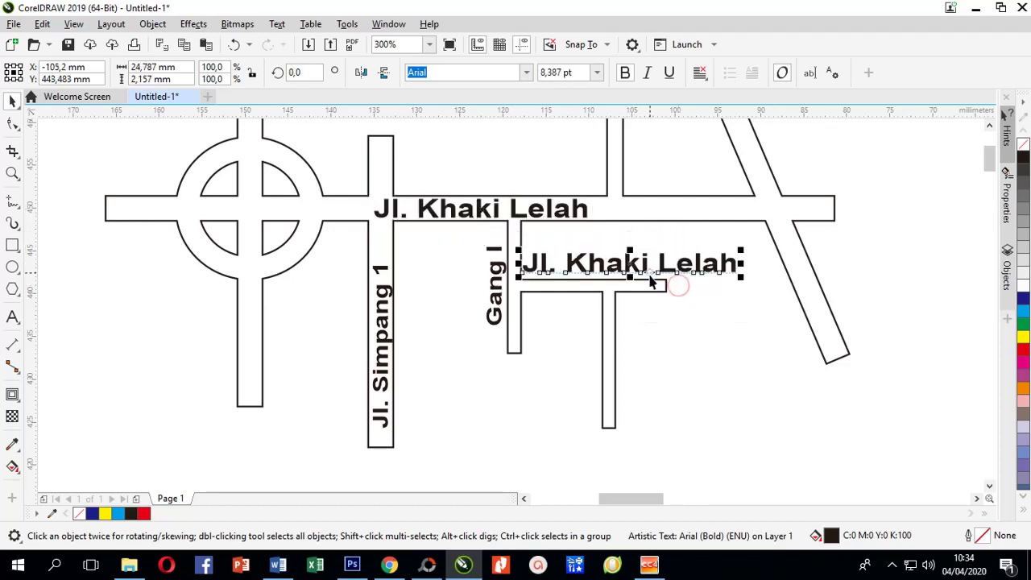
key("Delete")
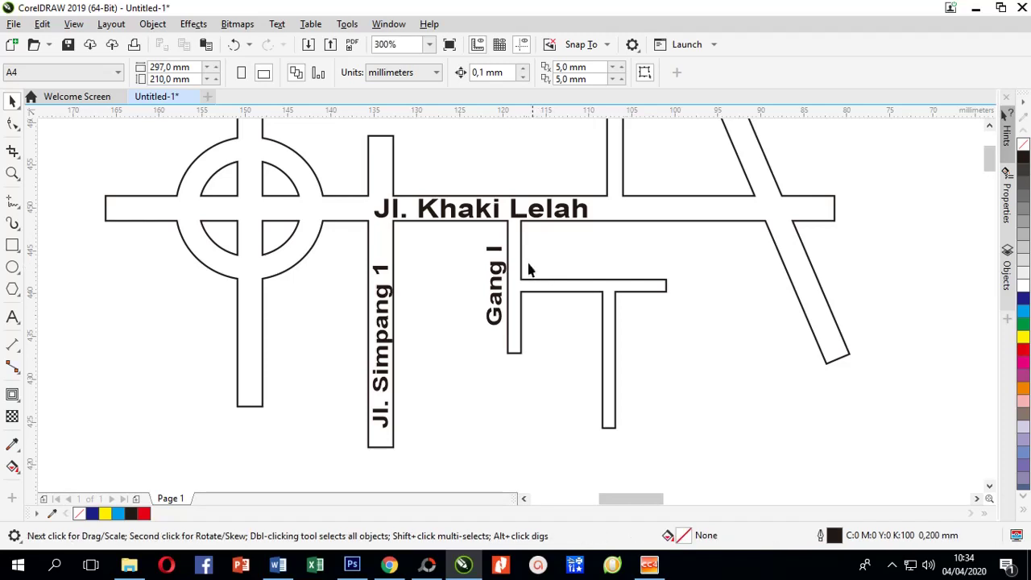
Copy the "Gang I" label to the short horizontal branch road, set its rotation to 0 degrees and place it just above the road
left_click_drag(501, 274, 590, 265)
left_click(622, 290)
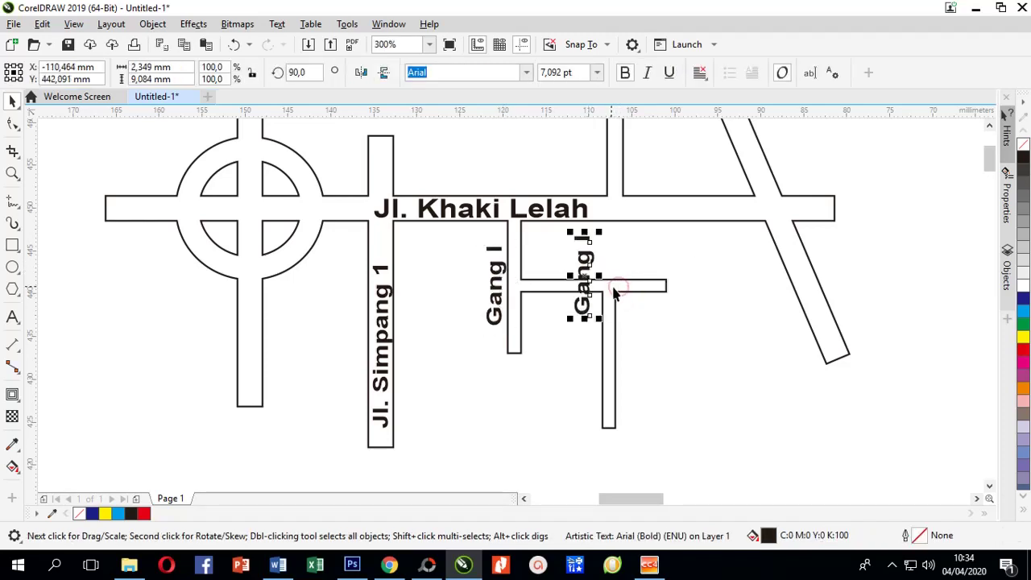
key("BackSpace")
key("Return")
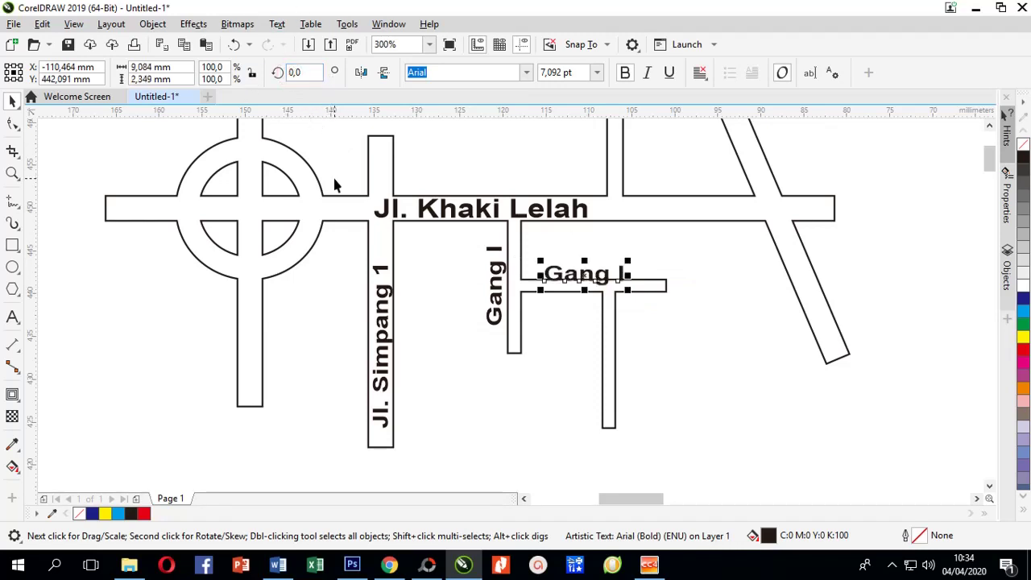
left_click_drag(586, 277, 574, 270)
Change the horizontal label's text to "Gang II"
double_click(572, 268)
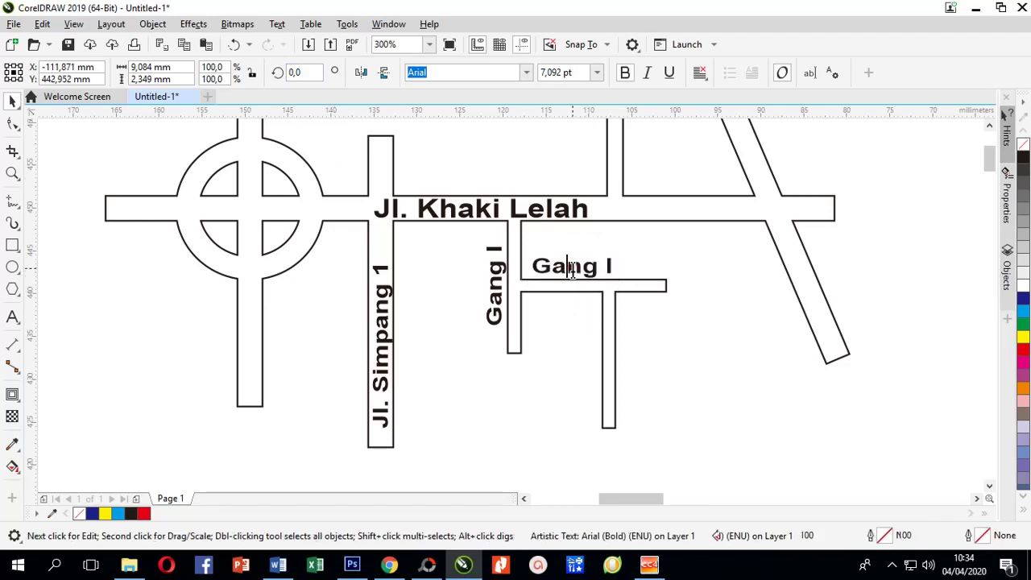
left_click(604, 266)
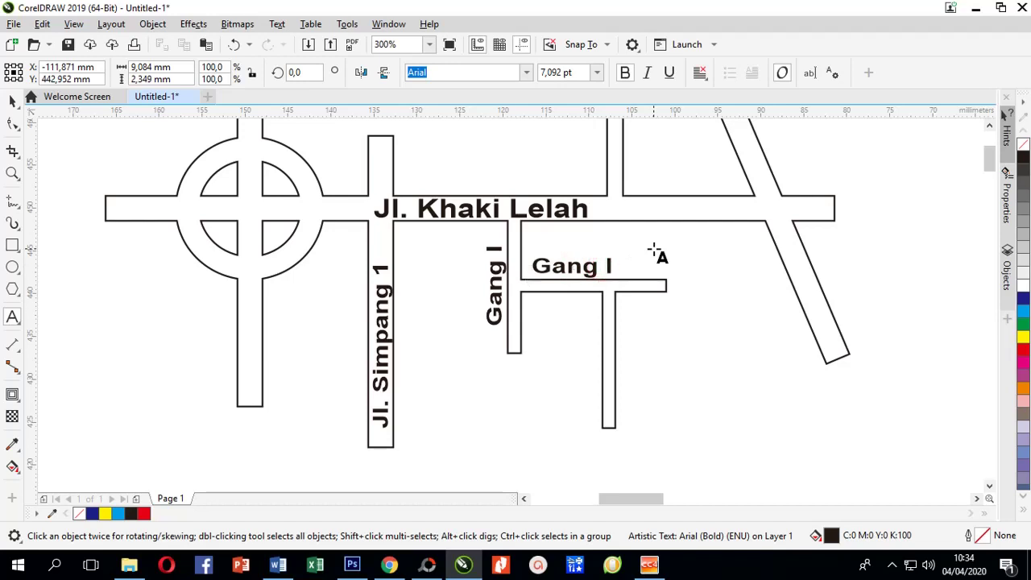
type("I")
left_click(13, 100)
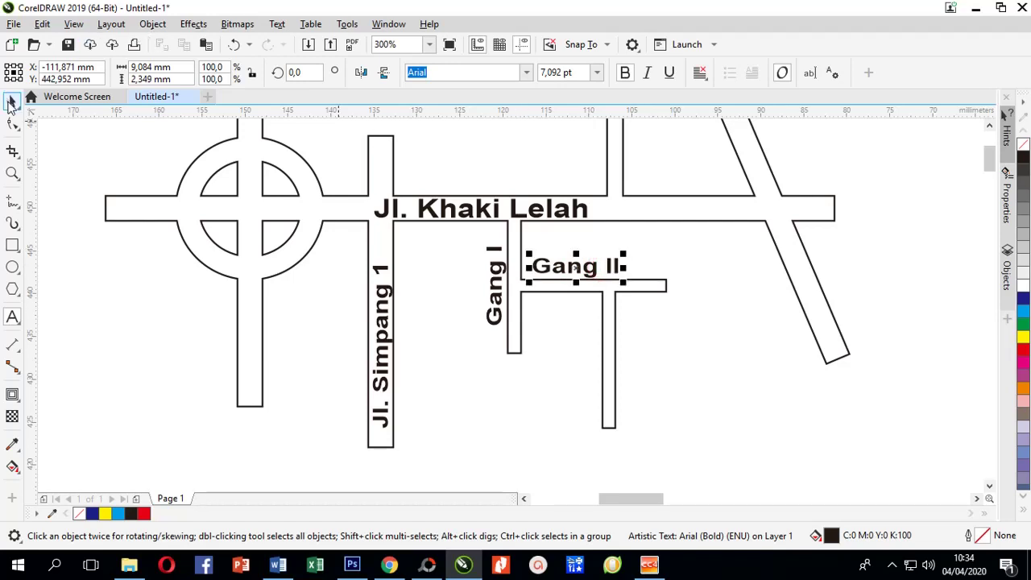
mouse_move(586, 312)
left_mouse_down()
mouse_move(532, 339)
mouse_move(479, 386)
left_mouse_up()
left_click_drag(559, 354, 500, 343)
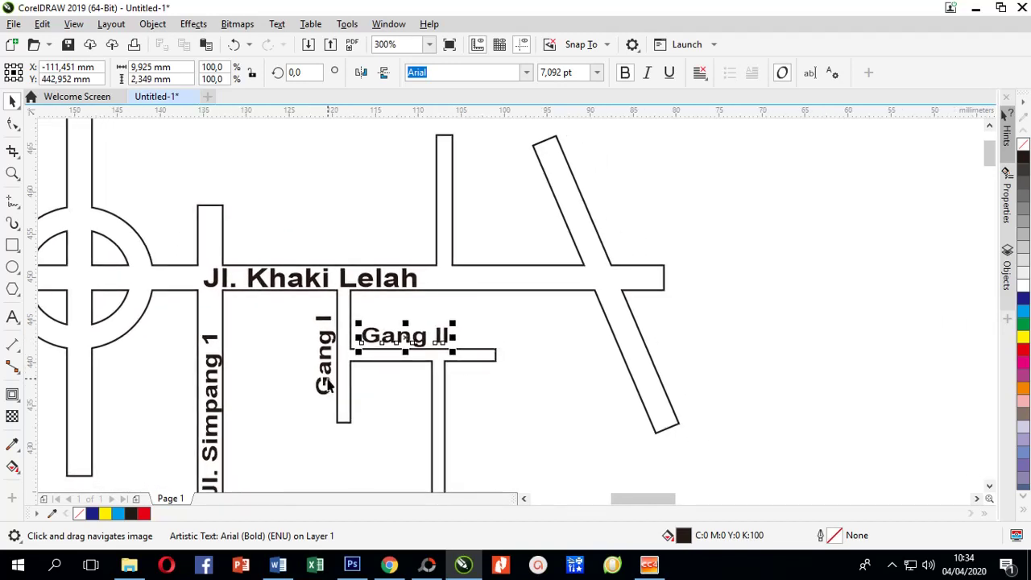
left_click_drag(327, 385, 528, 258)
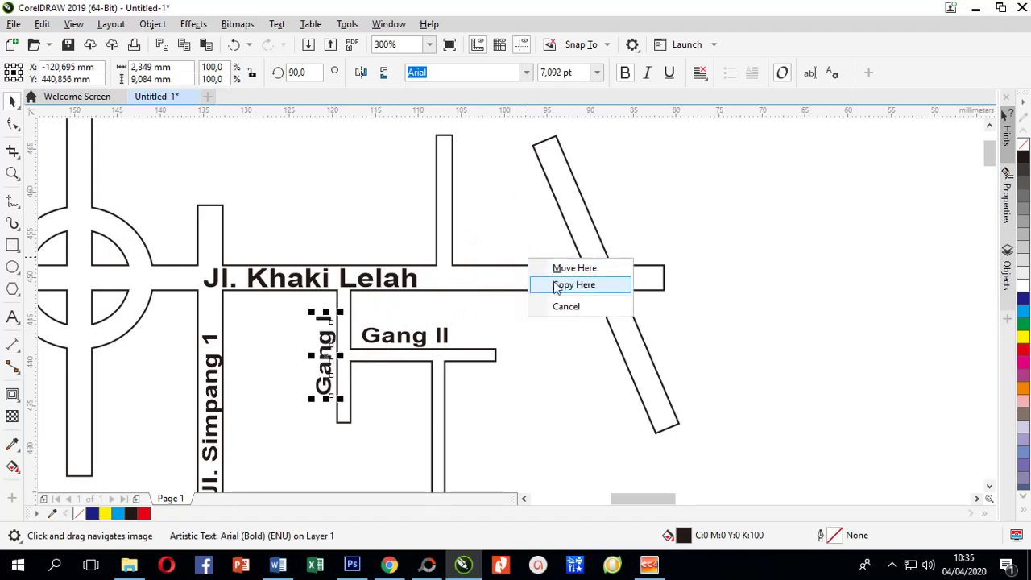
left_click(573, 285)
left_click_drag(542, 278, 543, 310)
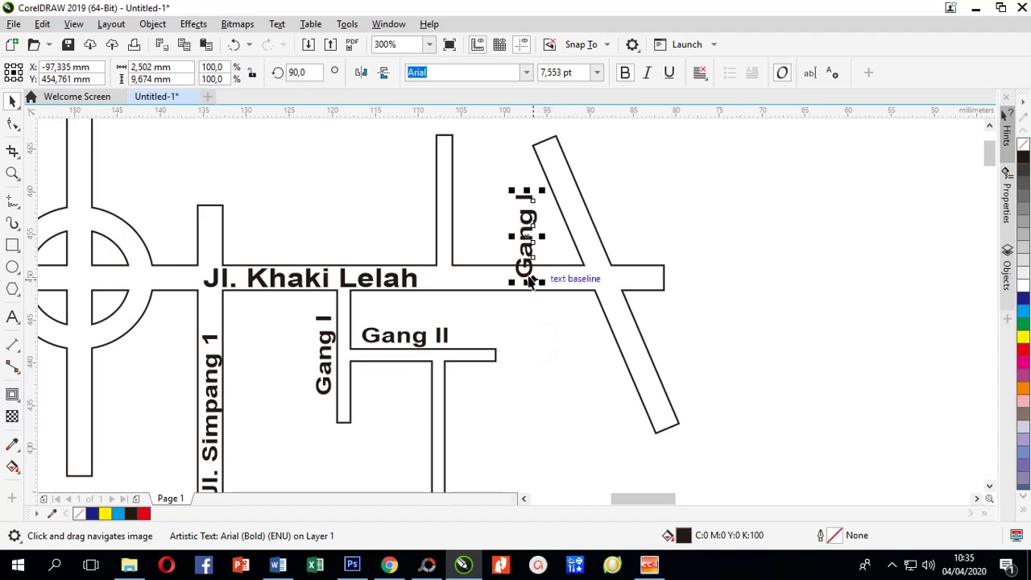
key("Delete")
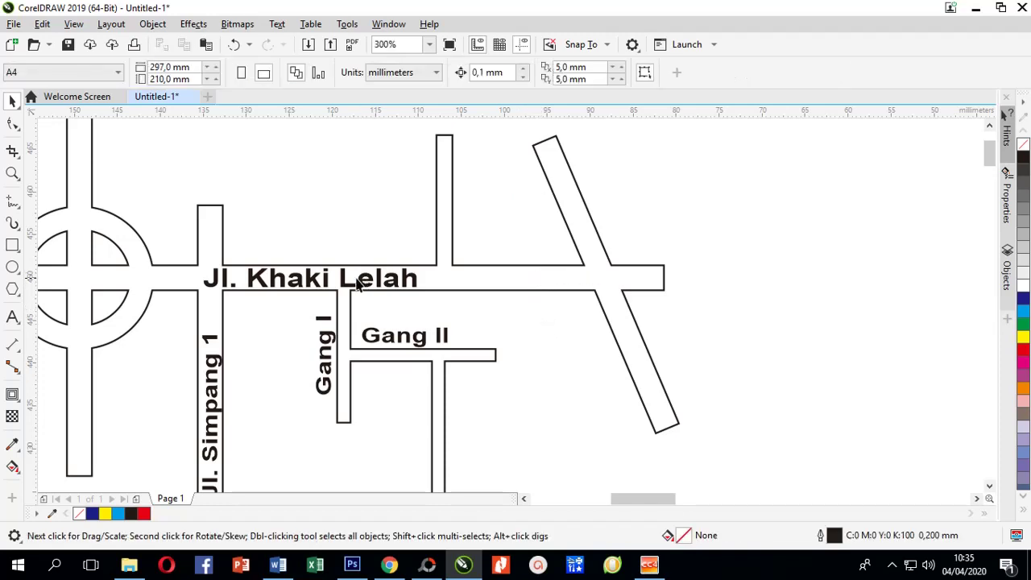
Copy the "Jl. Khaki Lelah" label onto the slanted road and rotate it to about 293 degrees to follow the road
left_click_drag(346, 281, 732, 218)
left_click(766, 246)
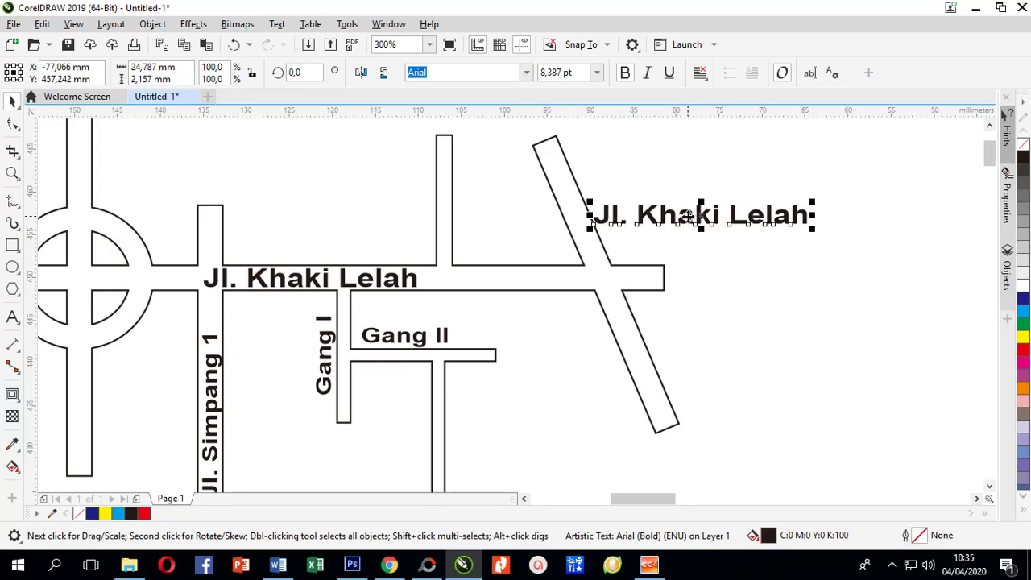
left_click_drag(689, 216, 596, 285)
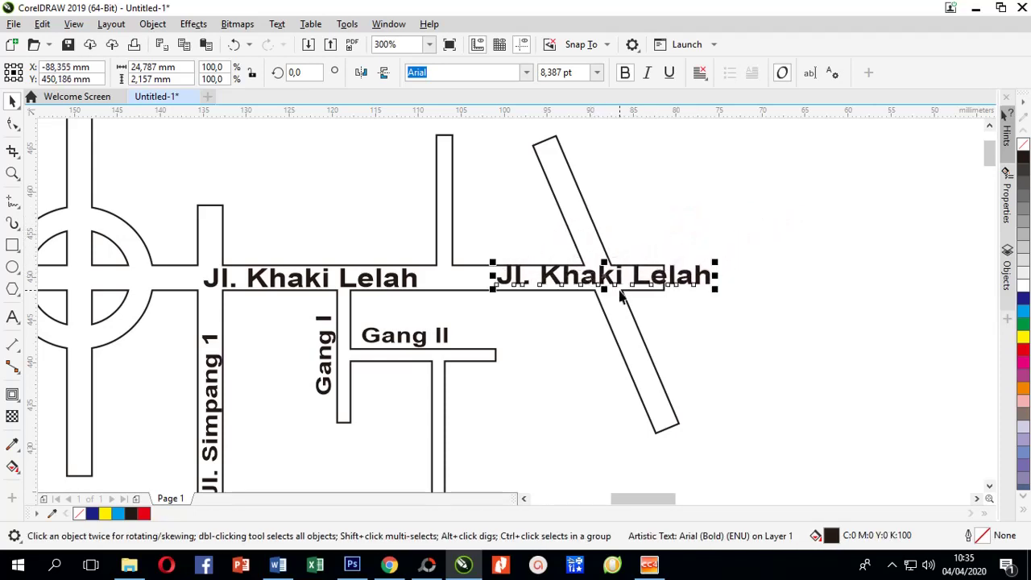
left_click(594, 277)
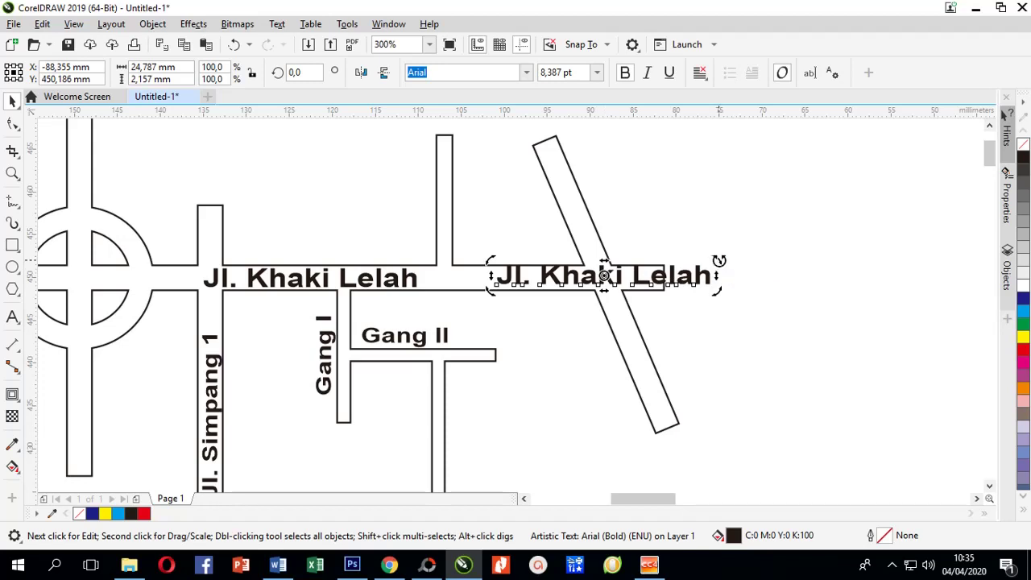
left_click_drag(718, 261, 679, 398)
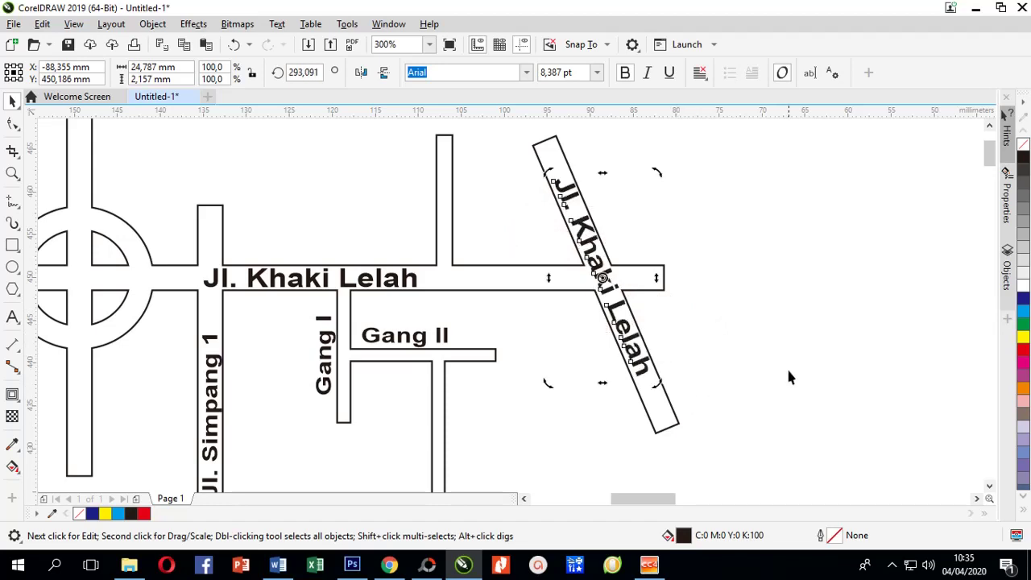
left_click(768, 322)
Examine the roundabout and street labels in the reference location map to compare them with the traced roads
scroll(769, 321, "down", 2)
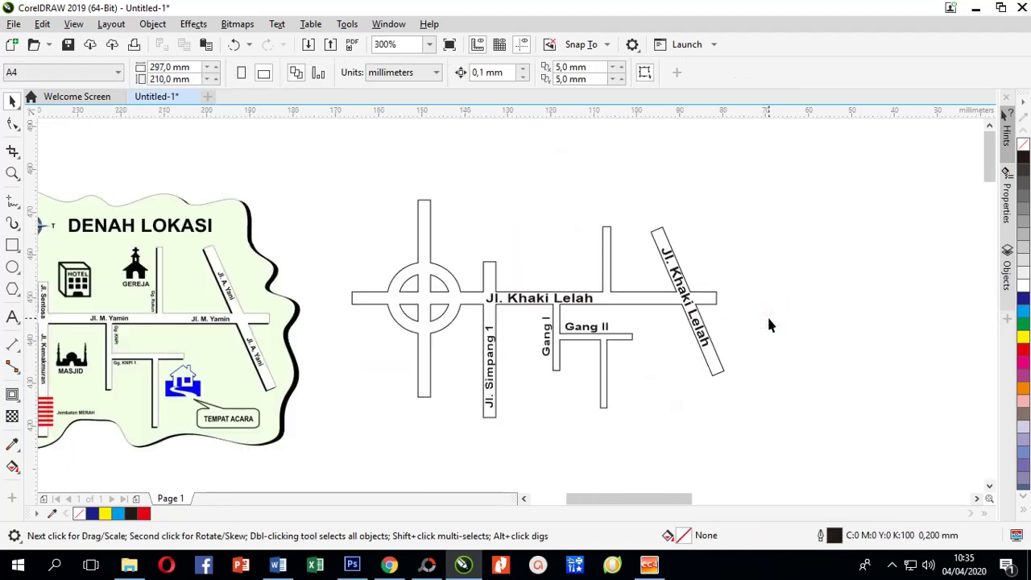
left_click_drag(391, 333, 587, 303)
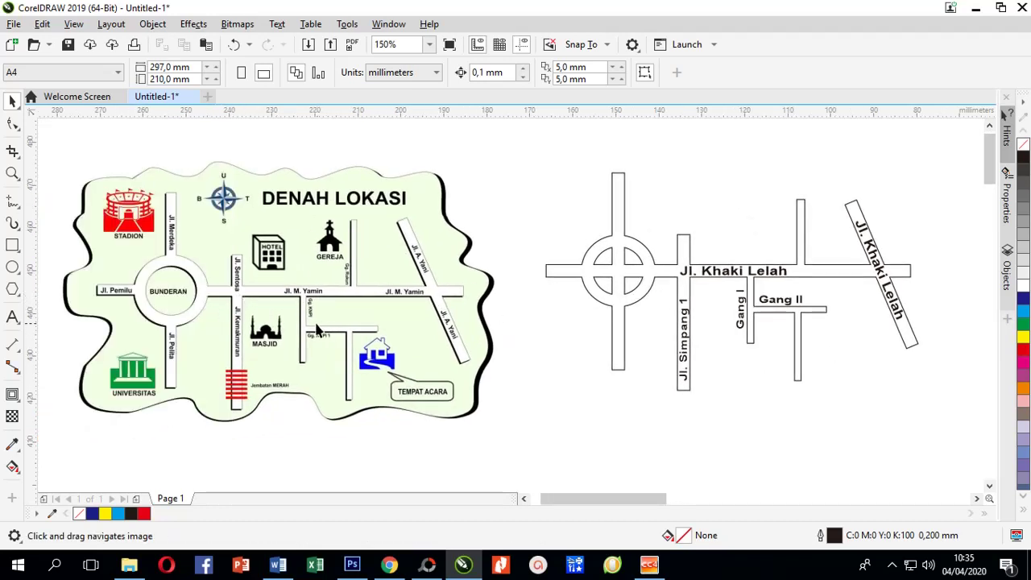
scroll(161, 304, "up", 2)
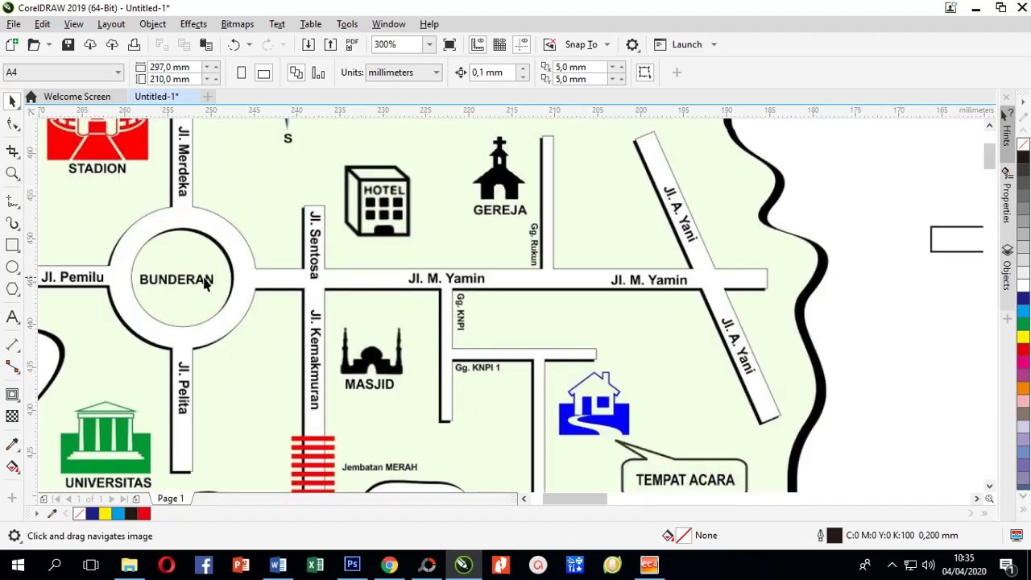
scroll(176, 281, "down", 2)
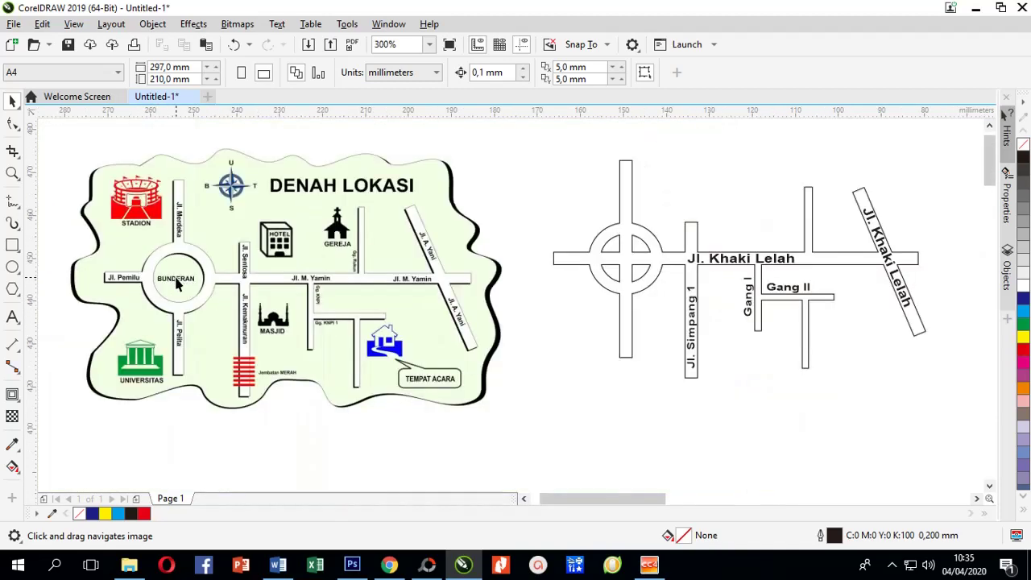
left_click_drag(589, 344, 327, 307)
scroll(359, 236, "up", 2)
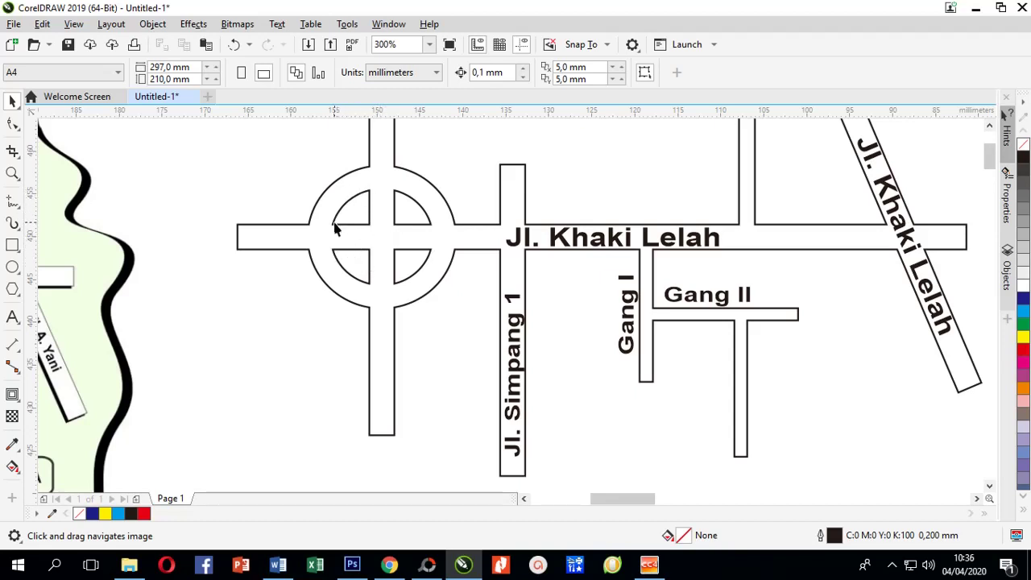
left_click(12, 268)
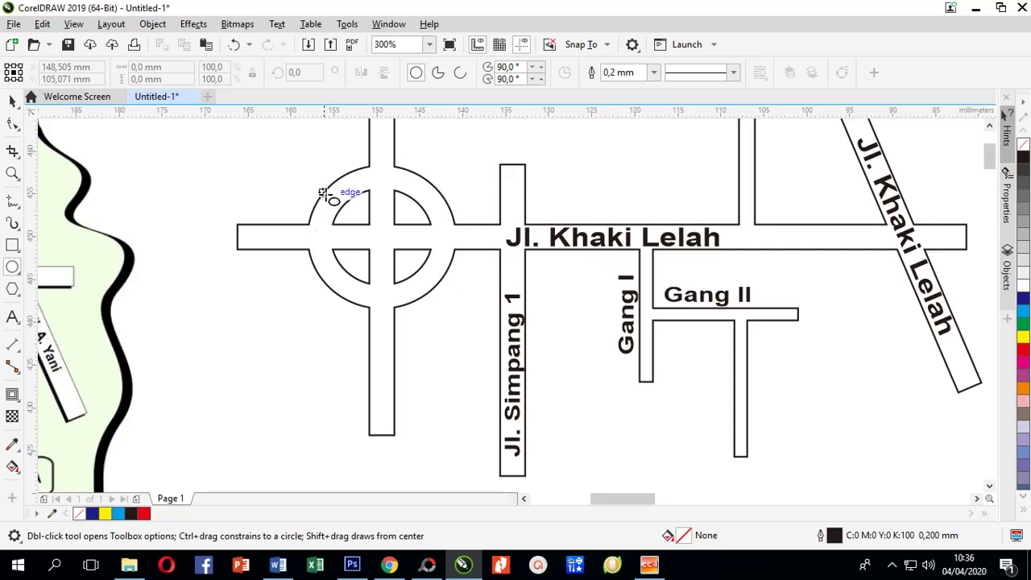
left_click_drag(320, 166, 410, 266)
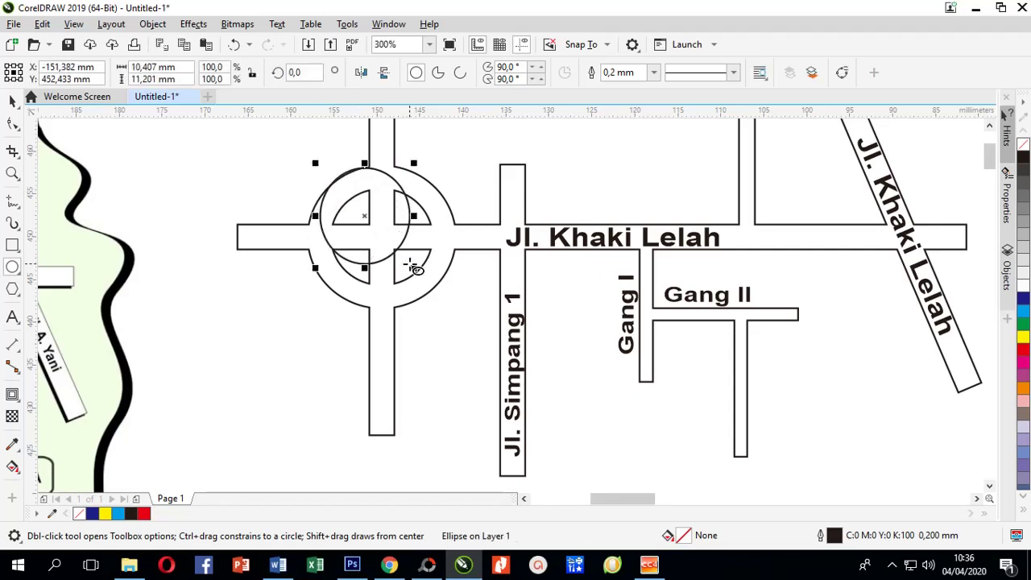
key("Delete")
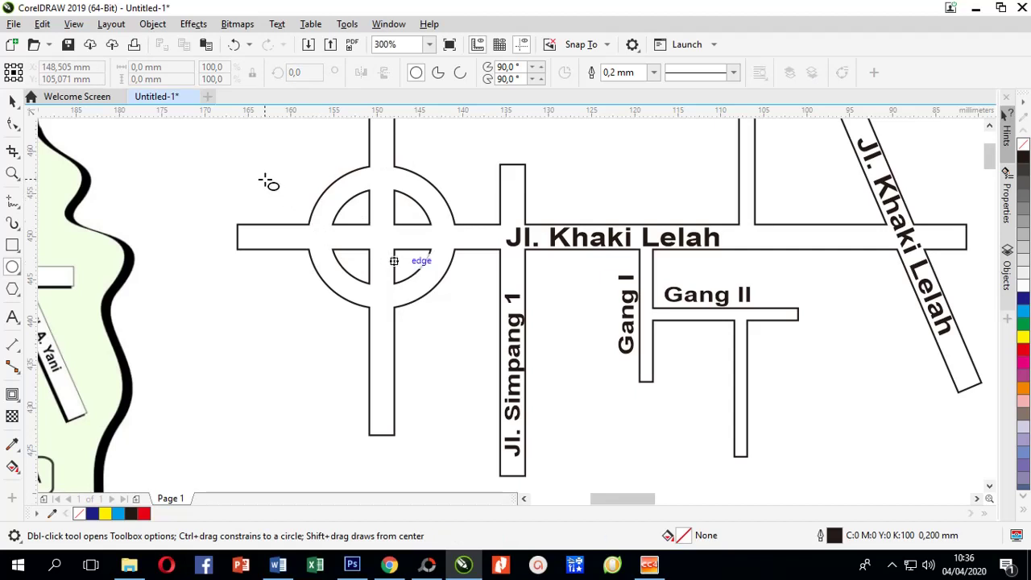
Draw a circle about 12.3 mm in diameter and move it over the centre of the roundabout
mouse_move(263, 178)
left_mouse_down()
mouse_move(306, 223)
mouse_move(341, 288)
left_mouse_up()
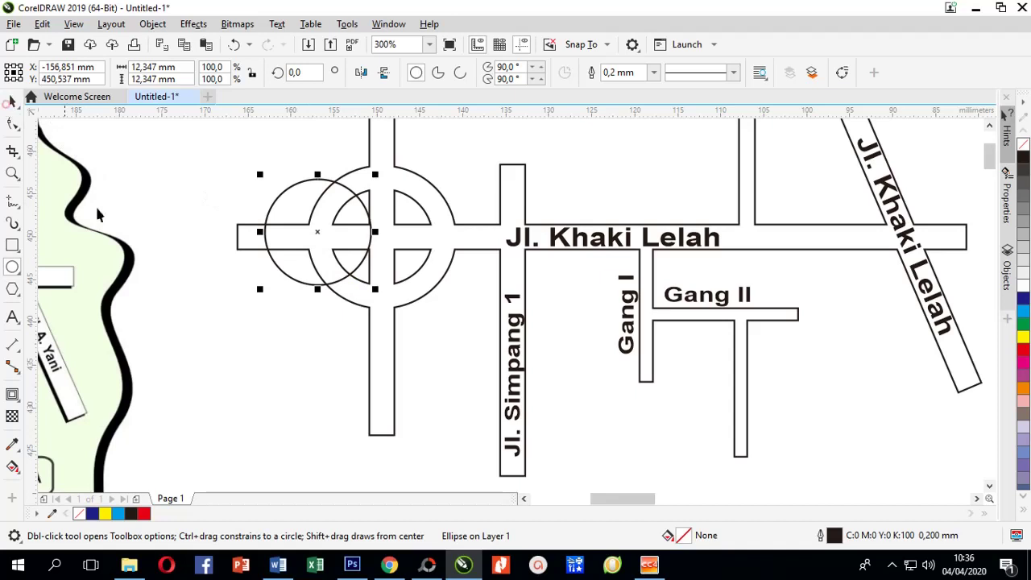
key("space")
left_click_drag(276, 266, 478, 322)
scroll(400, 294, "up", 2)
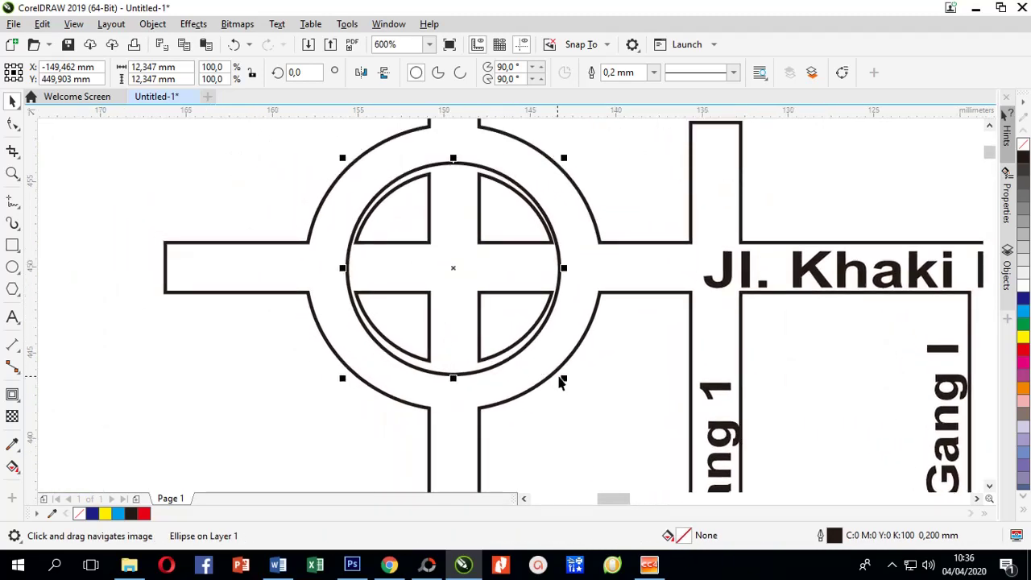
Resize the roundabout's centre circle to about 11.9 mm in diameter and align it with the traced inner ring
left_click_drag(563, 377, 553, 367)
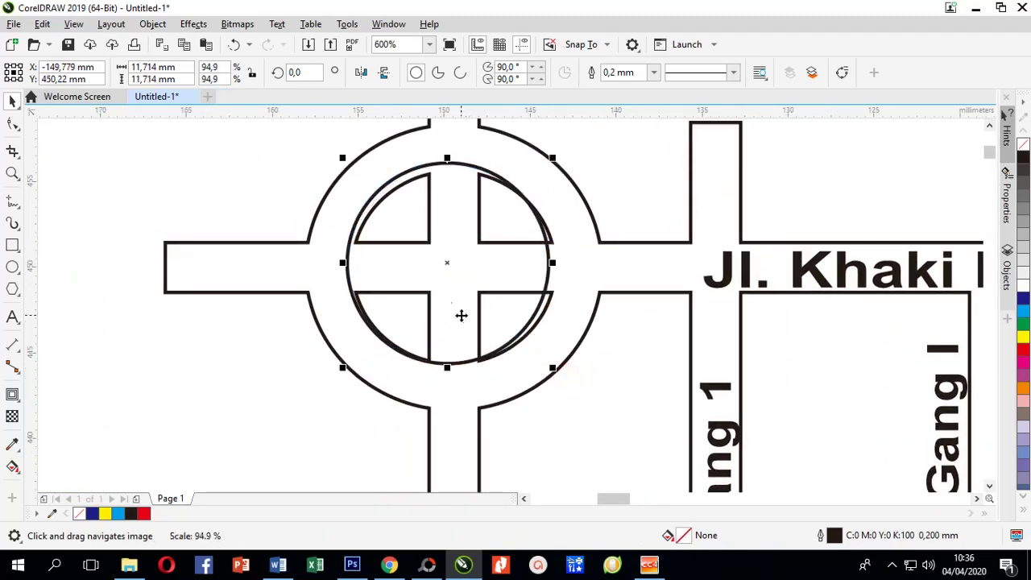
key("Right")
key("Right")
key("Right")
key("Right")
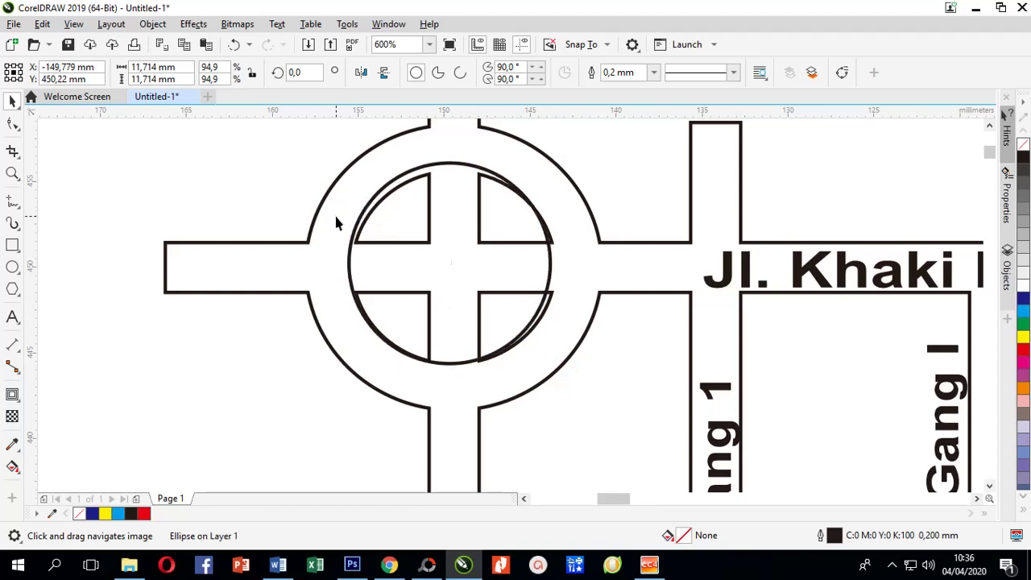
key("Down")
key("Down")
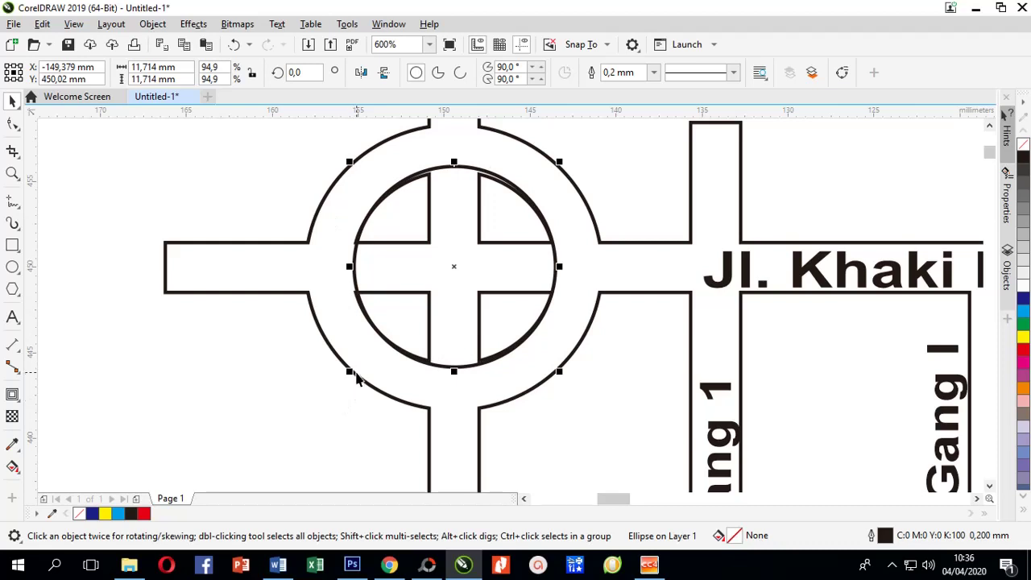
left_click_drag(349, 372, 349, 371)
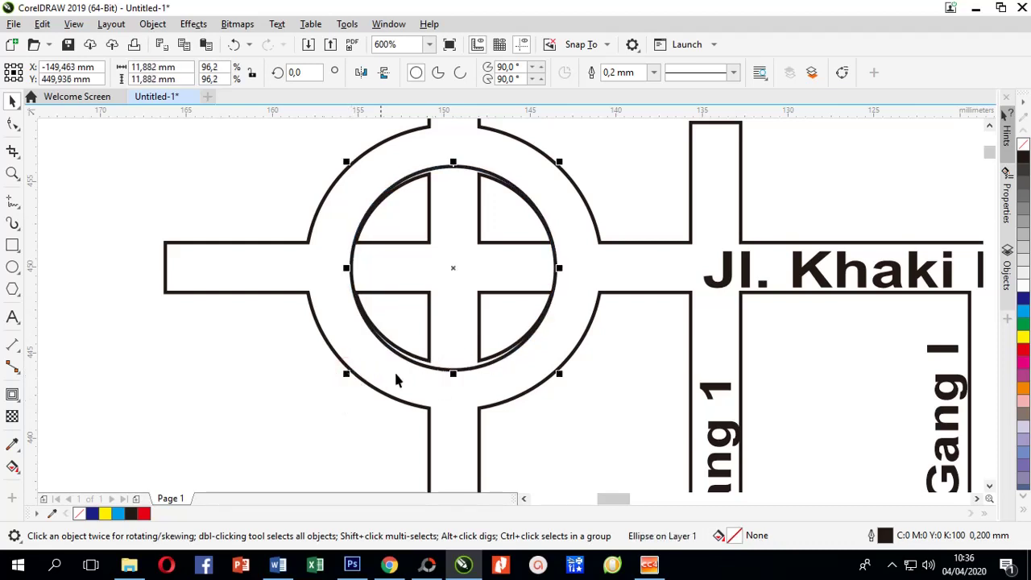
left_click(51, 139)
Fill the roundabout's centre circle with yellow and the welded roads with light grey
scroll(87, 214, "down", 1)
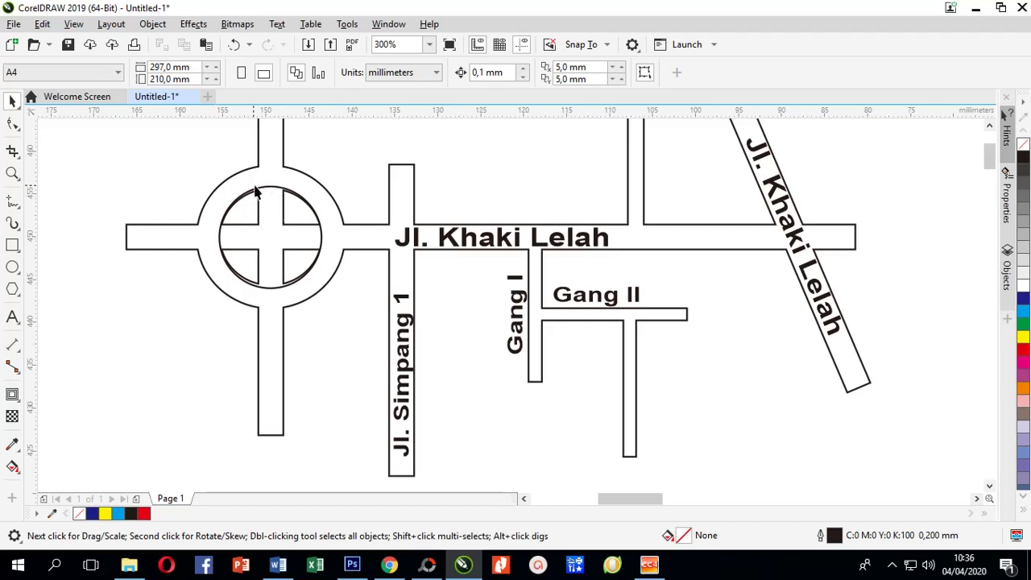
left_click(227, 226)
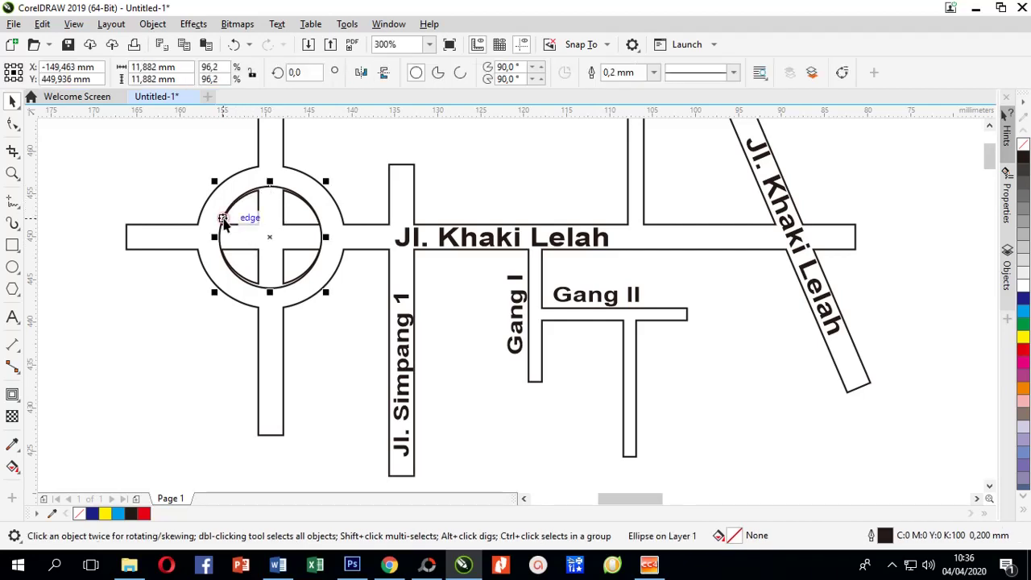
left_click(1022, 338)
left_click(202, 363)
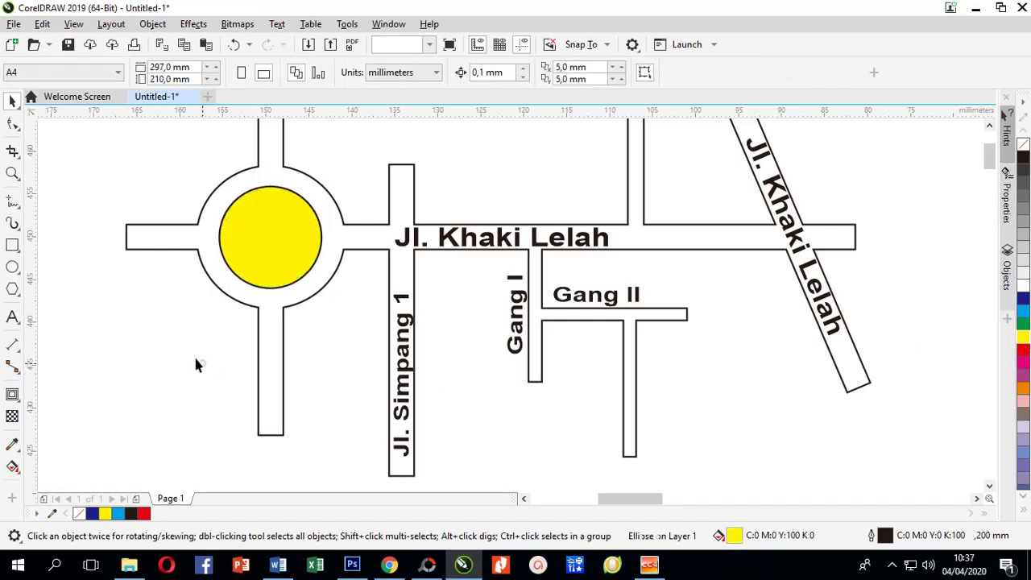
left_click(157, 240)
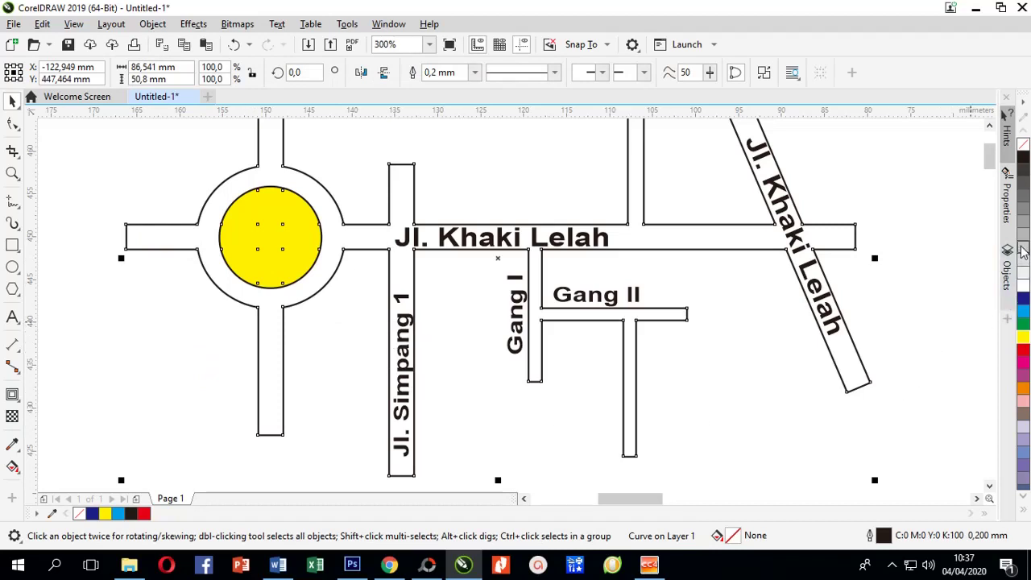
left_click(1023, 251)
left_click(187, 356)
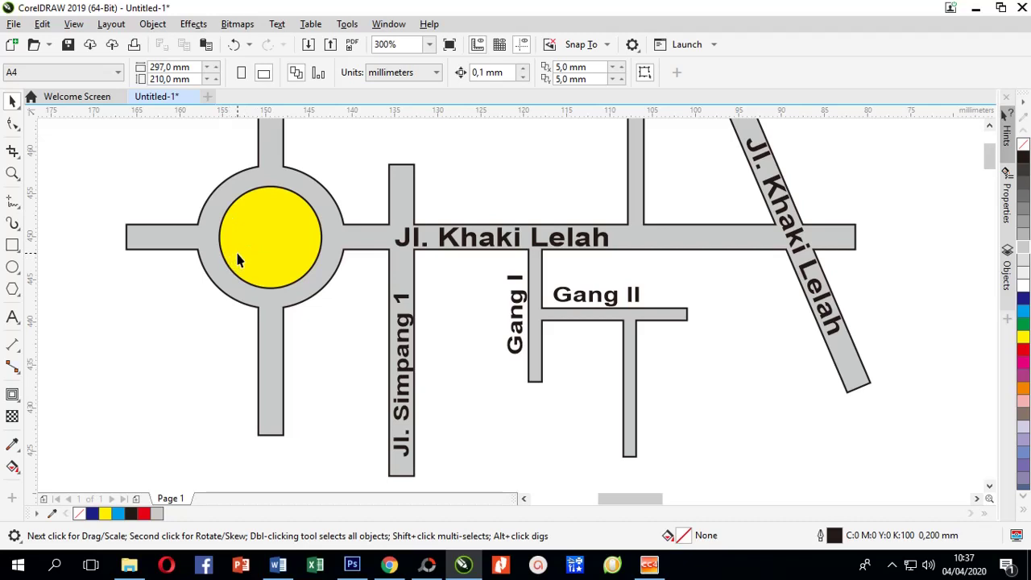
left_click_drag(237, 258, 110, 385)
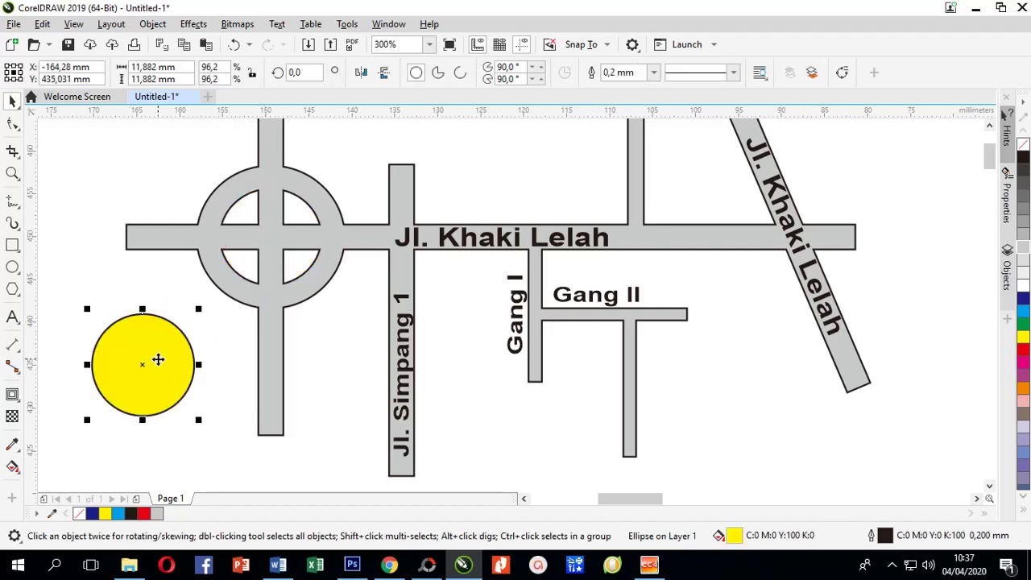
key("ctrl+z")
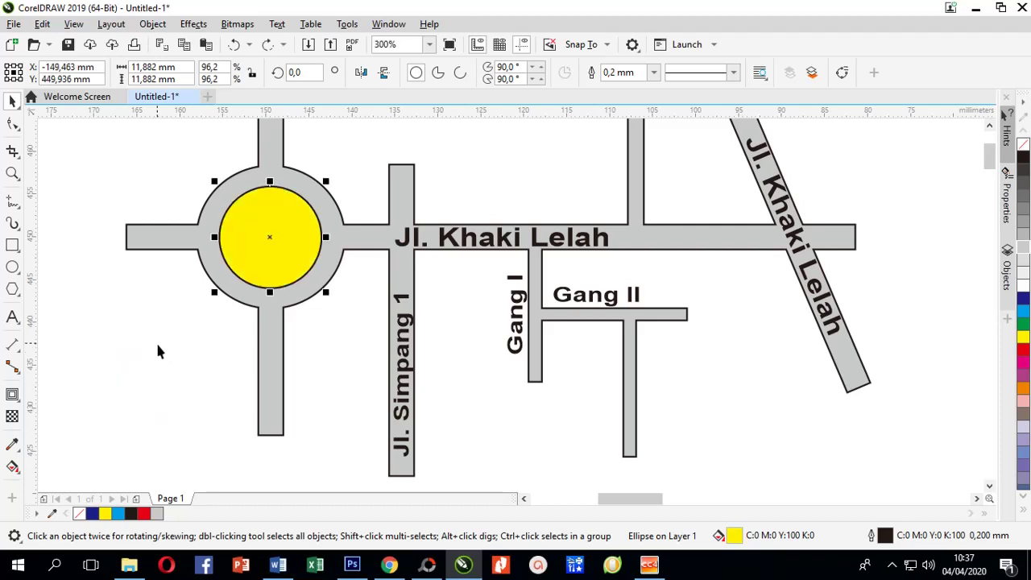
left_click(158, 348)
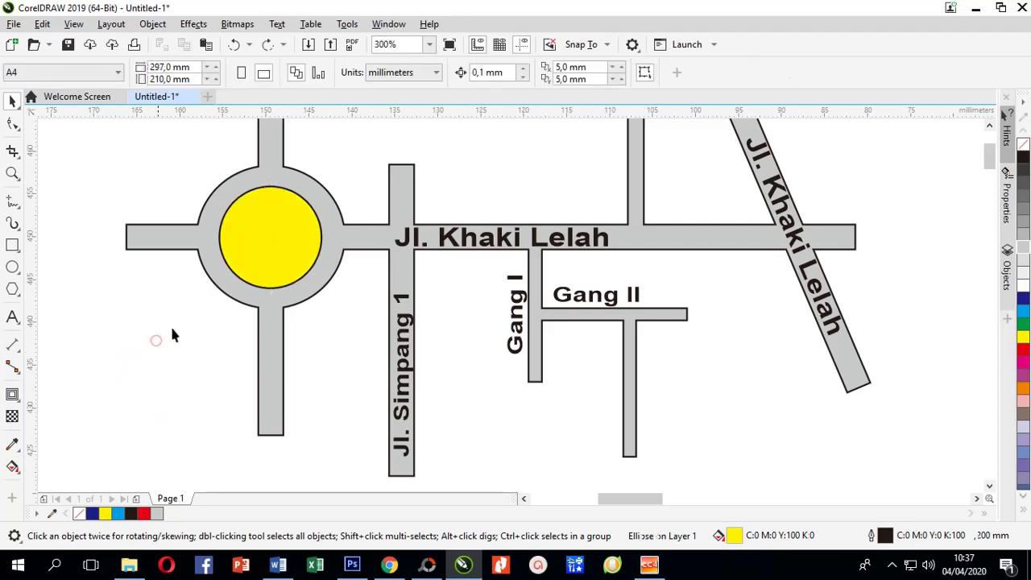
Trim the grey roads with the yellow circle to open the roundabout's centre, and delete the circle
left_click(241, 241)
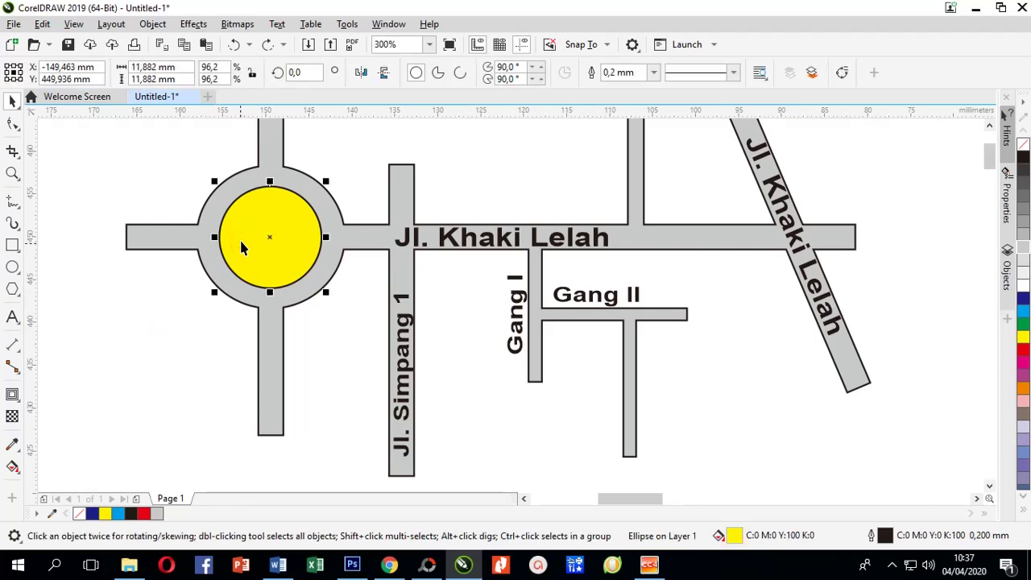
left_click(169, 241, "shift")
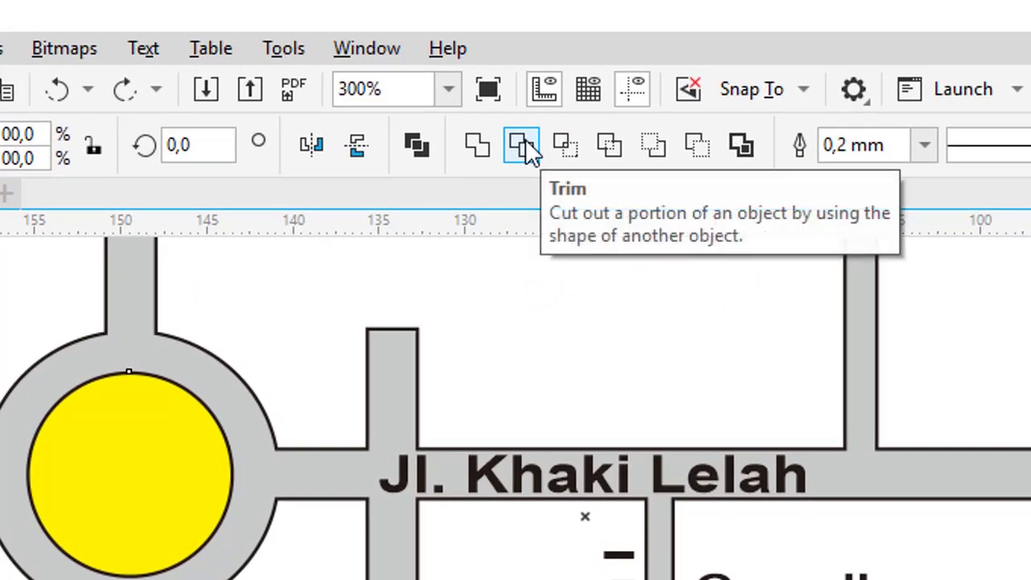
left_click(524, 145)
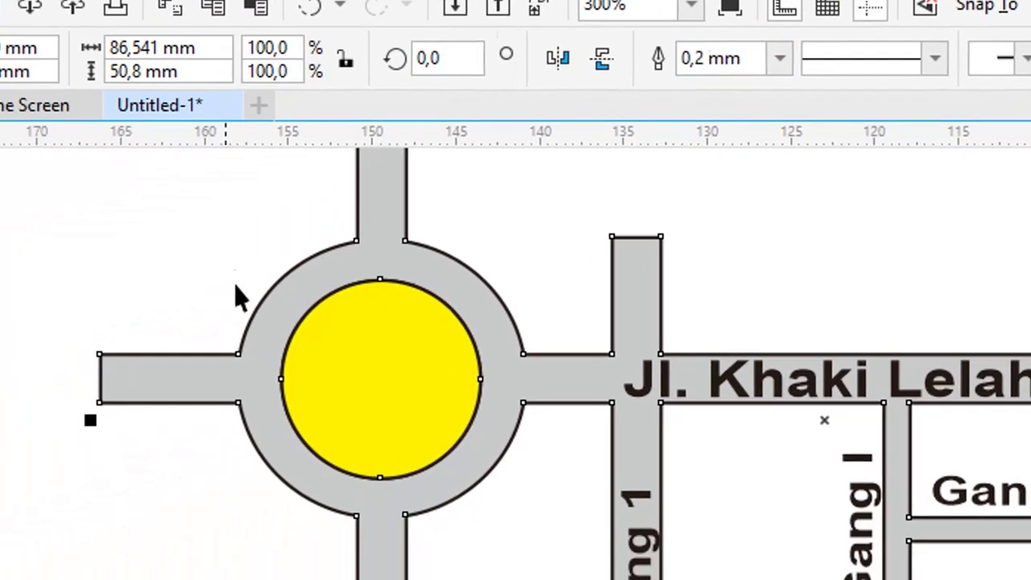
left_click(62, 191)
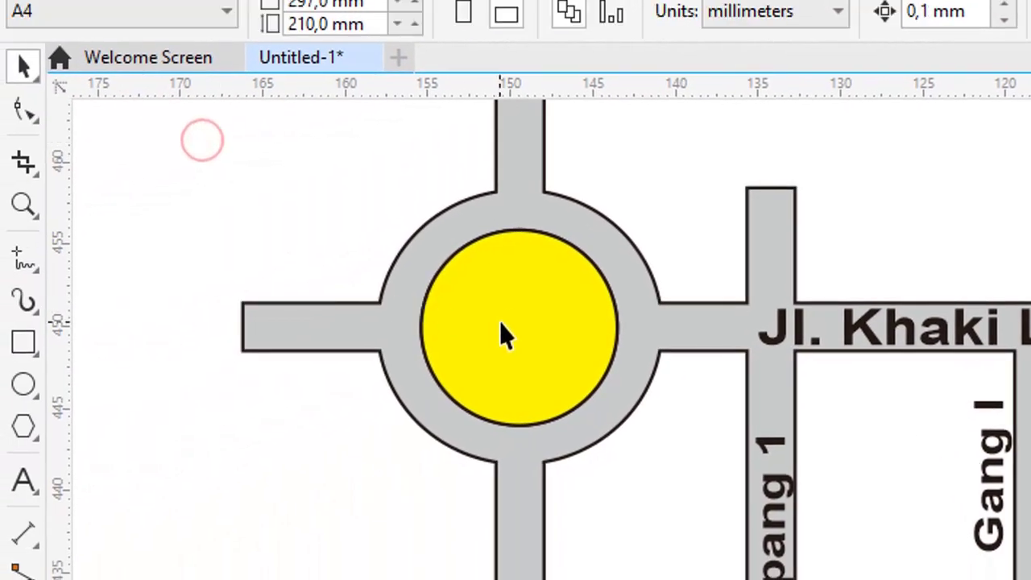
left_click_drag(356, 373, 110, 579)
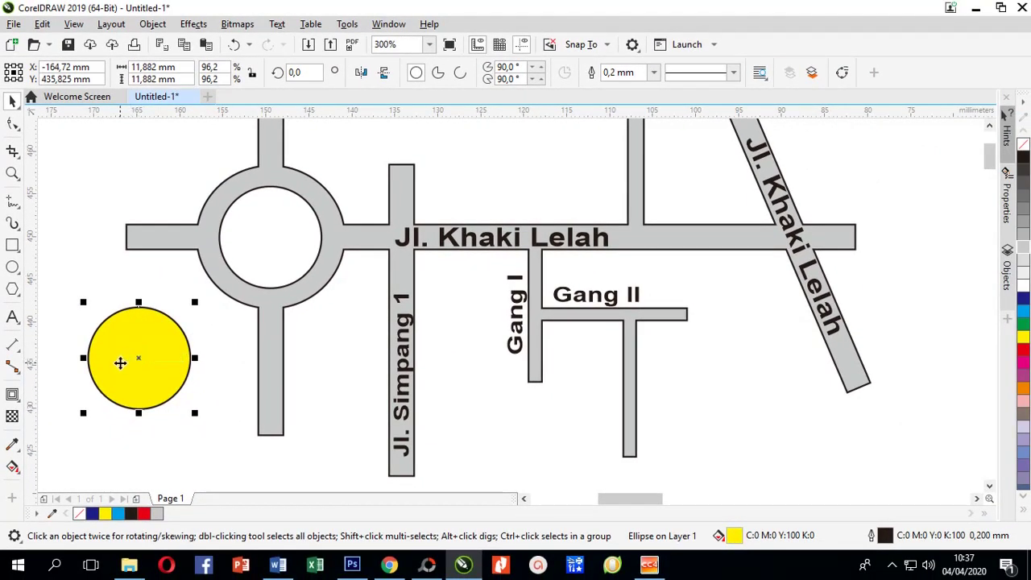
left_click_drag(120, 363, 127, 335)
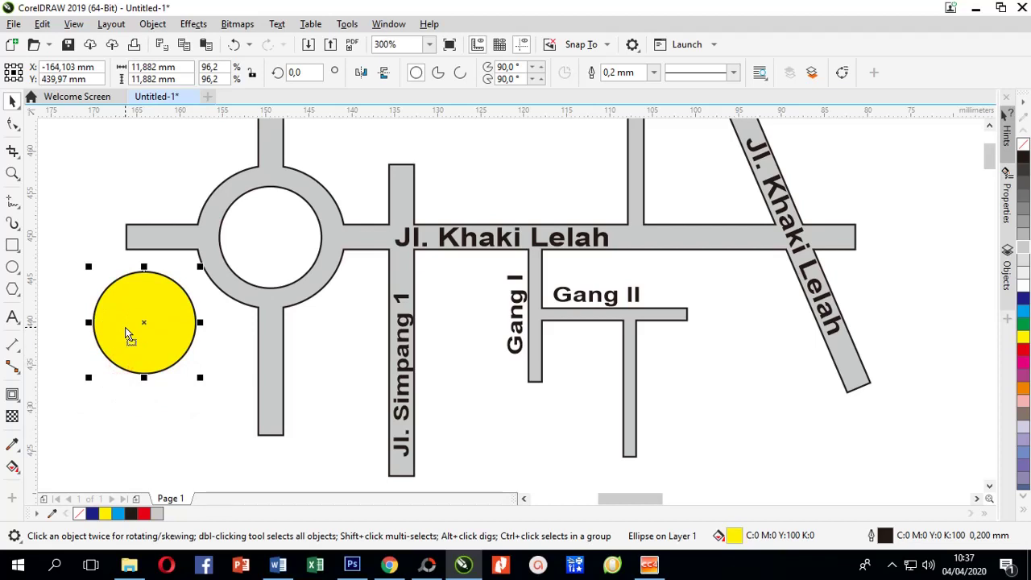
key("Delete")
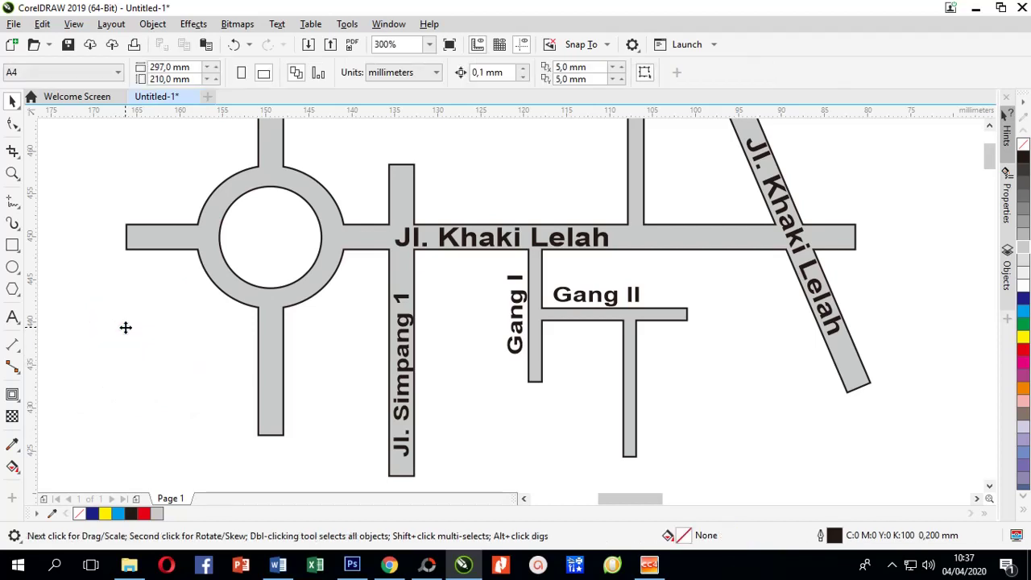
Add the artistic text "Bunderan" starting inside the roundabout's open centre
scroll(125, 327, "down", 1)
scroll(169, 357, "up", 1)
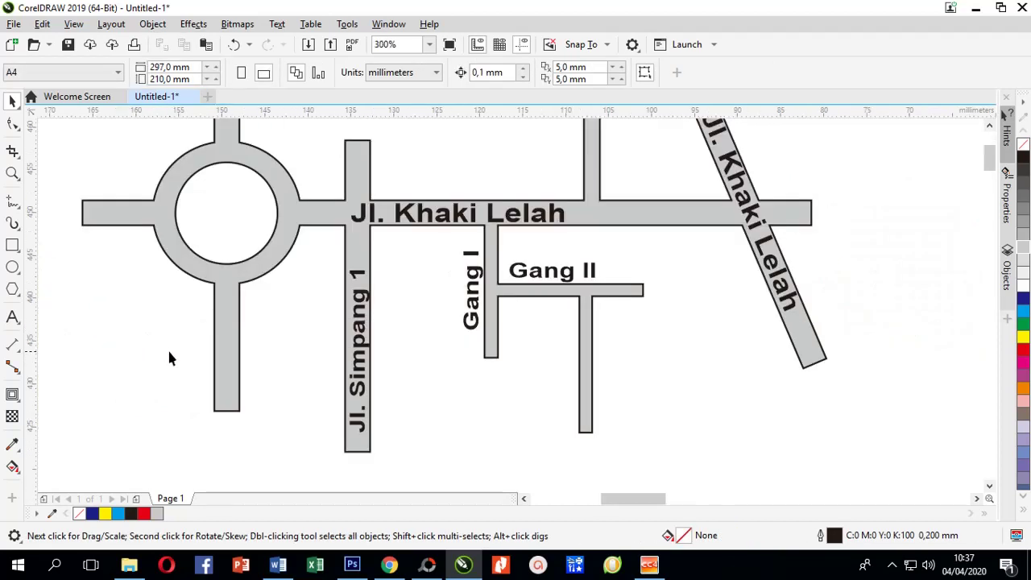
scroll(169, 359, "down", 1)
mouse_move(249, 315)
left_mouse_down()
mouse_move(396, 298)
mouse_move(311, 304)
mouse_move(315, 279)
left_mouse_up()
scroll(315, 279, "up", 1)
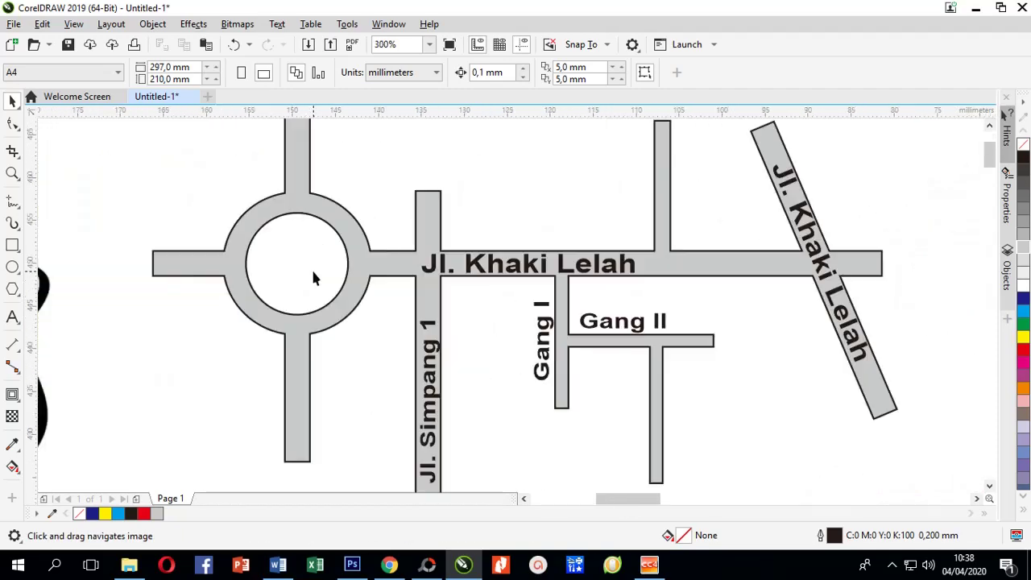
left_click(12, 317)
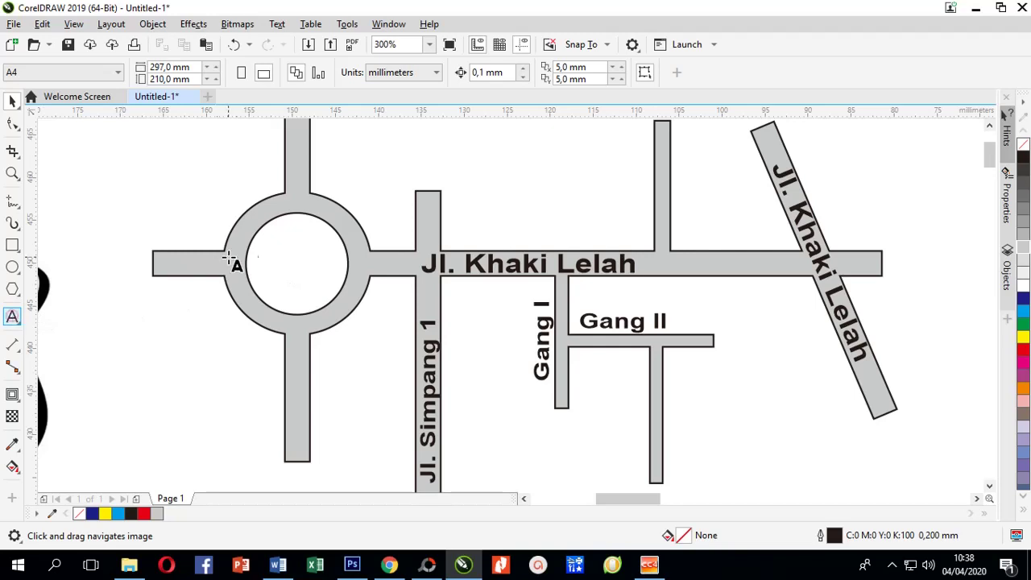
left_click(276, 260)
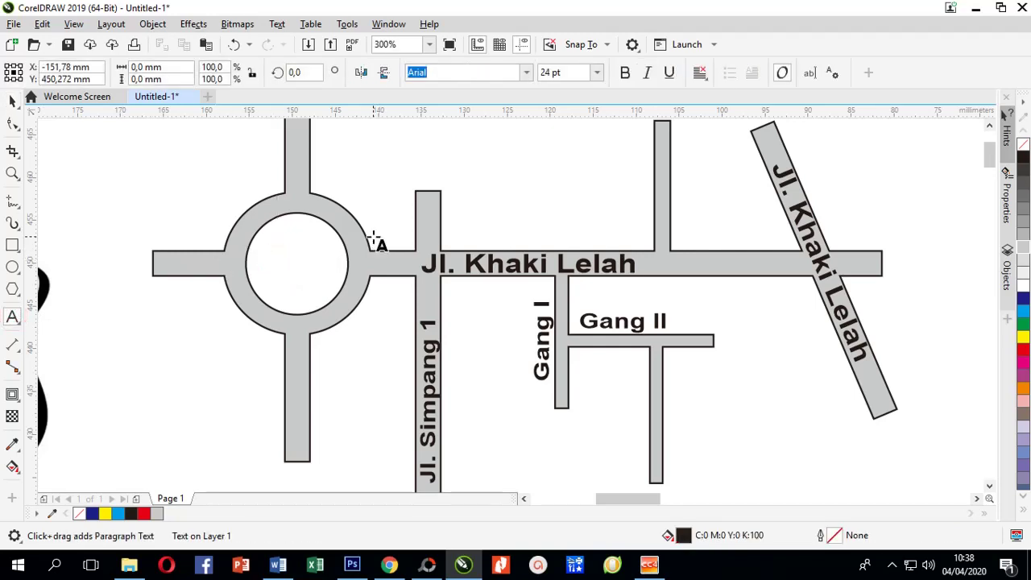
type("Bunderan")
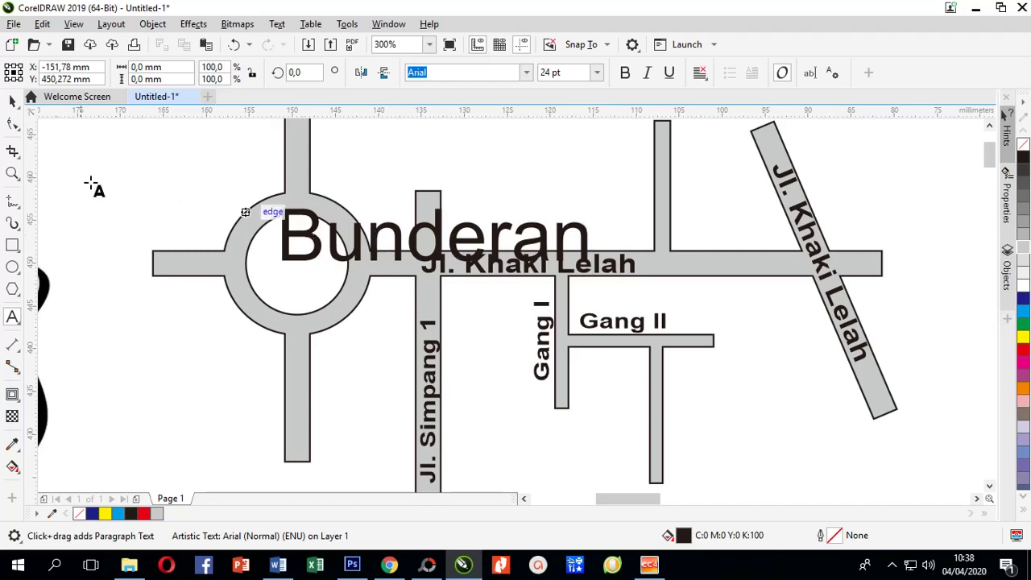
left_click(12, 100)
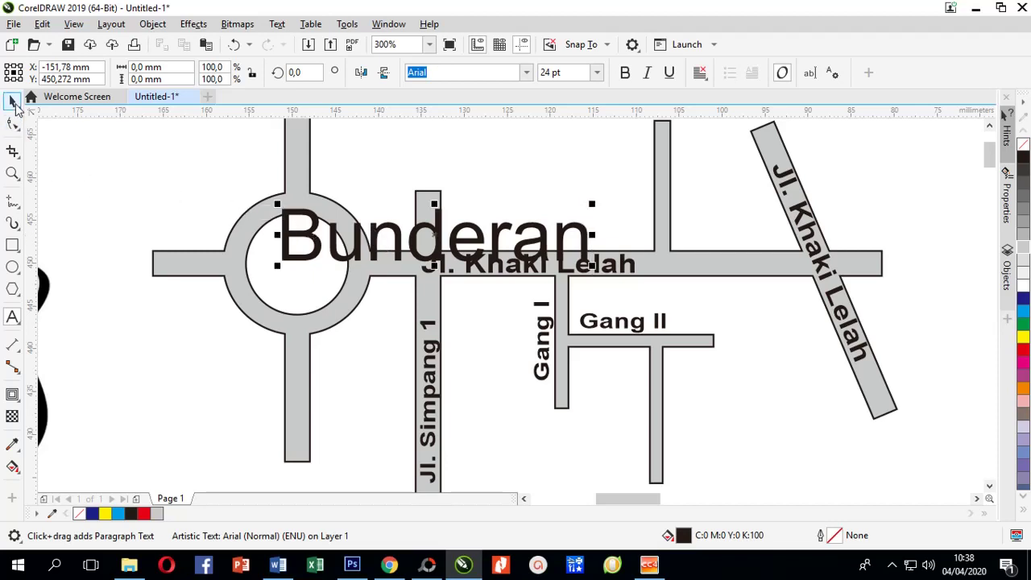
Reduce the "Bunderan" label to 14 pt, scale it down to about 6.5 pt and centre it inside the roundabout
left_click(550, 72)
type("14")
key("Return")
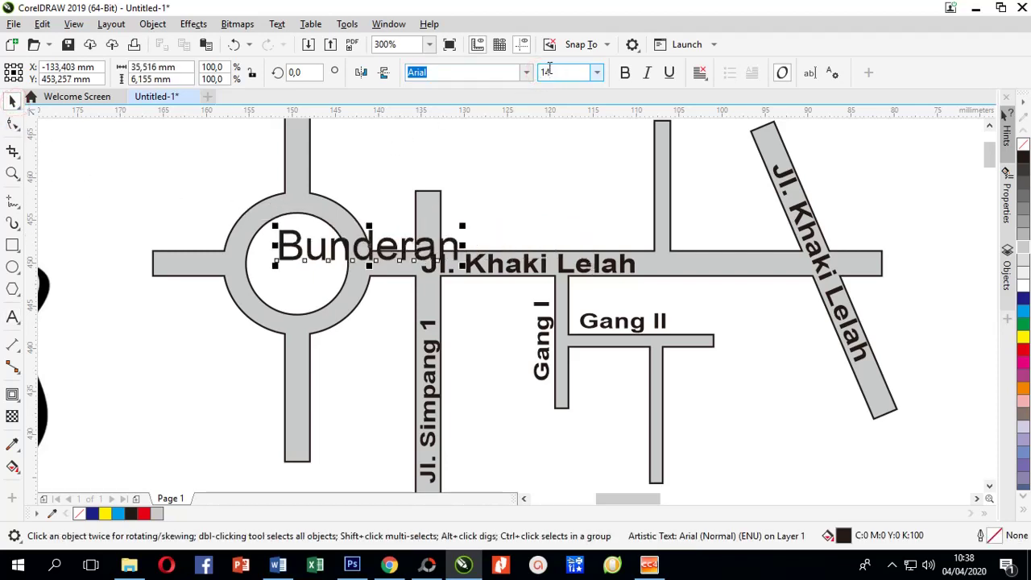
left_click_drag(321, 256, 296, 272)
left_click_drag(438, 241, 296, 257)
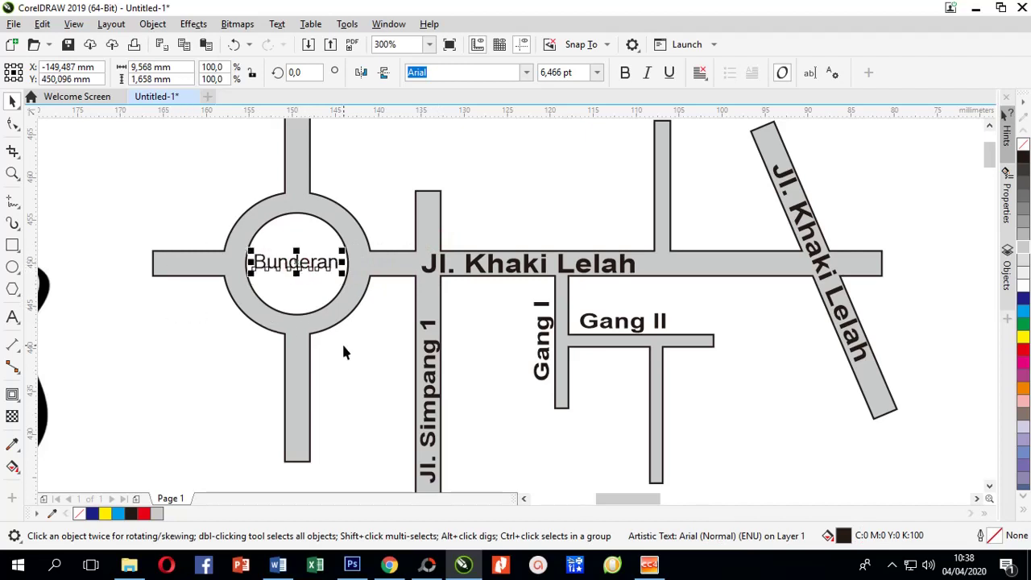
Compare the labelled road map with the reference location map and the landmark icons it uses
scroll(341, 363, "down", 3)
scroll(299, 399, "up", 3)
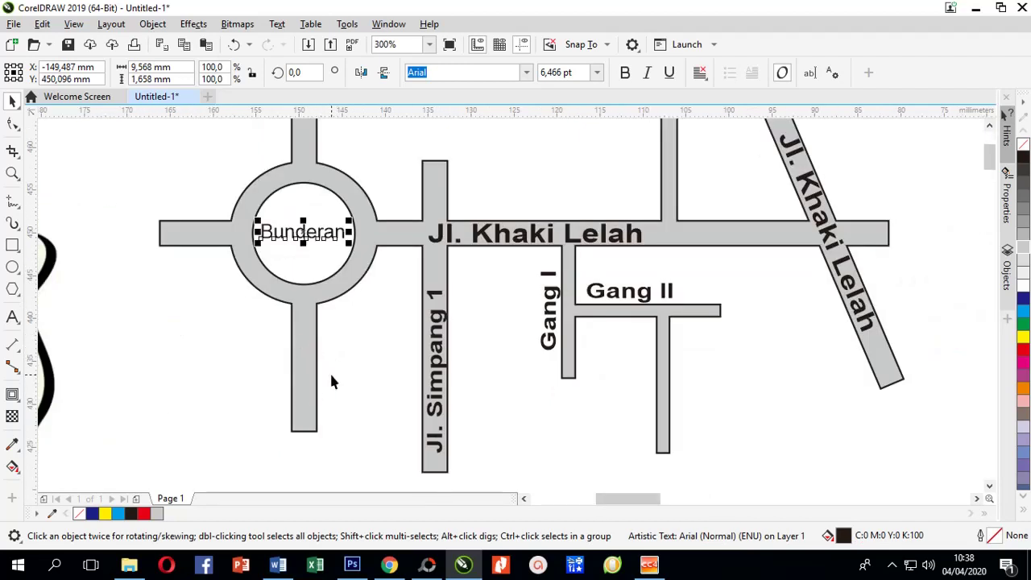
left_click_drag(325, 346, 274, 406)
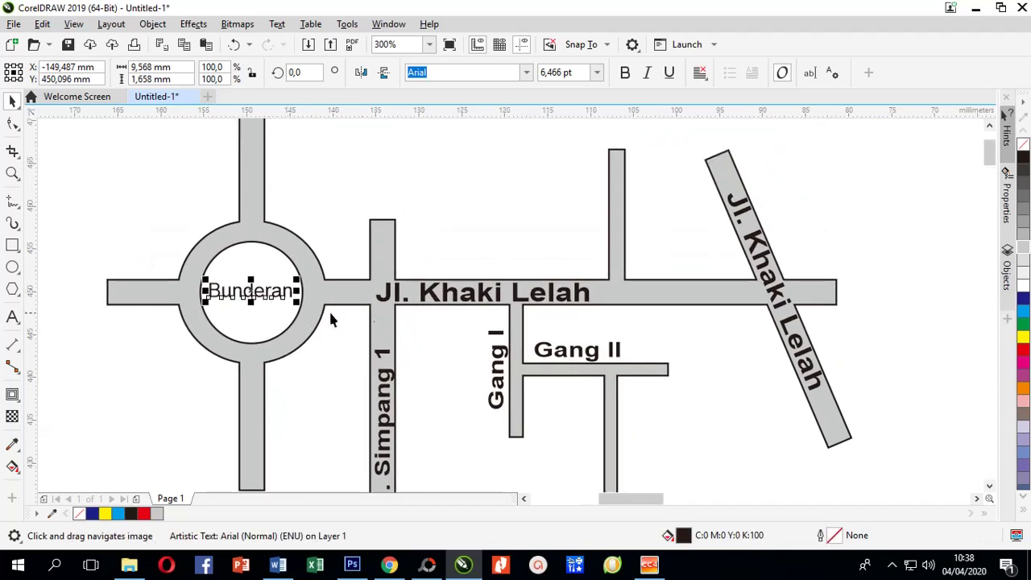
left_click_drag(342, 230, 346, 265)
scroll(360, 262, "down", 2)
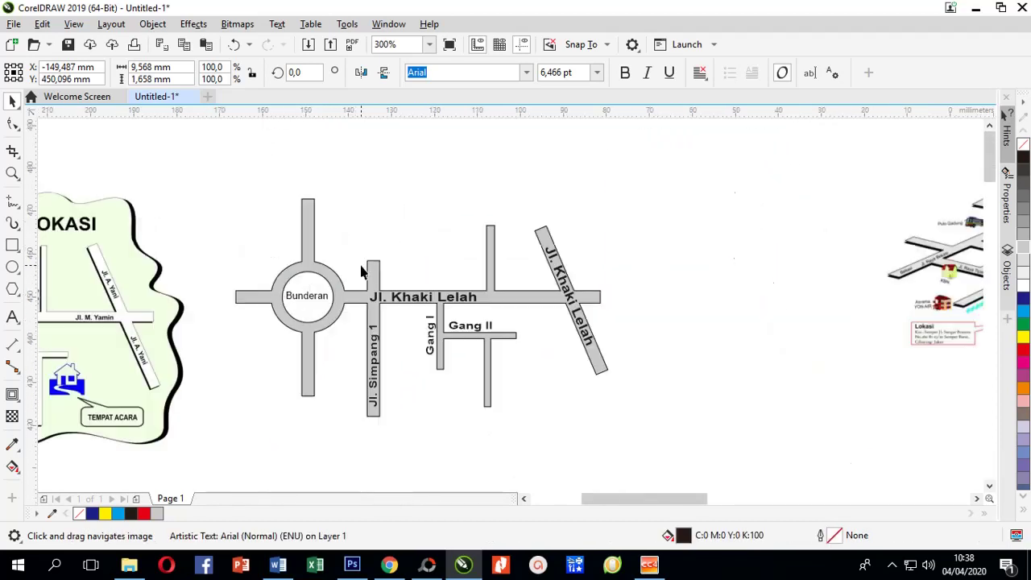
left_click_drag(367, 354, 426, 361)
left_click_drag(330, 381, 428, 346)
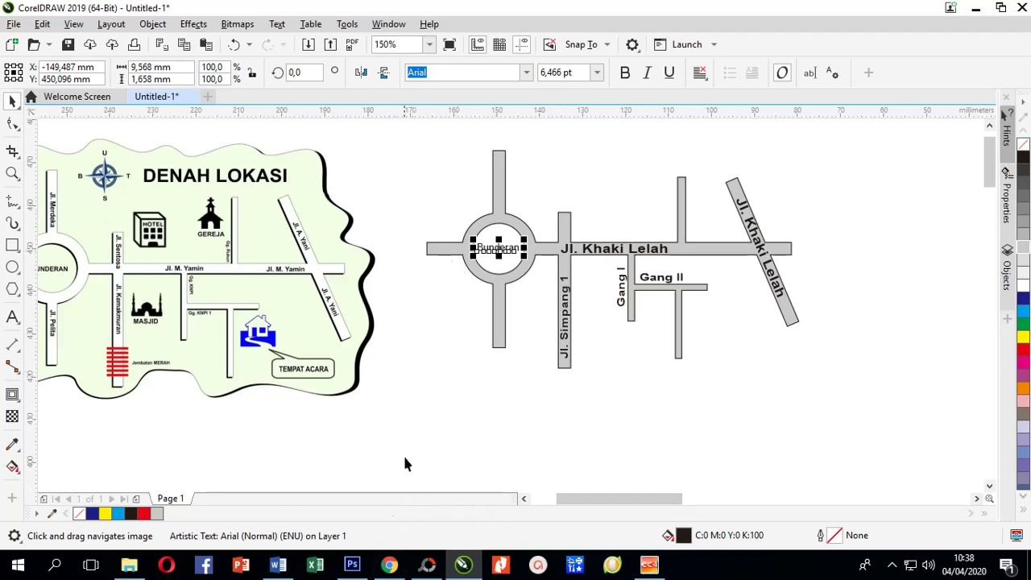
Switch to Chrome, open the related shop-building icon set image and save it to Downloads as unnamed.jpg
left_click(389, 565)
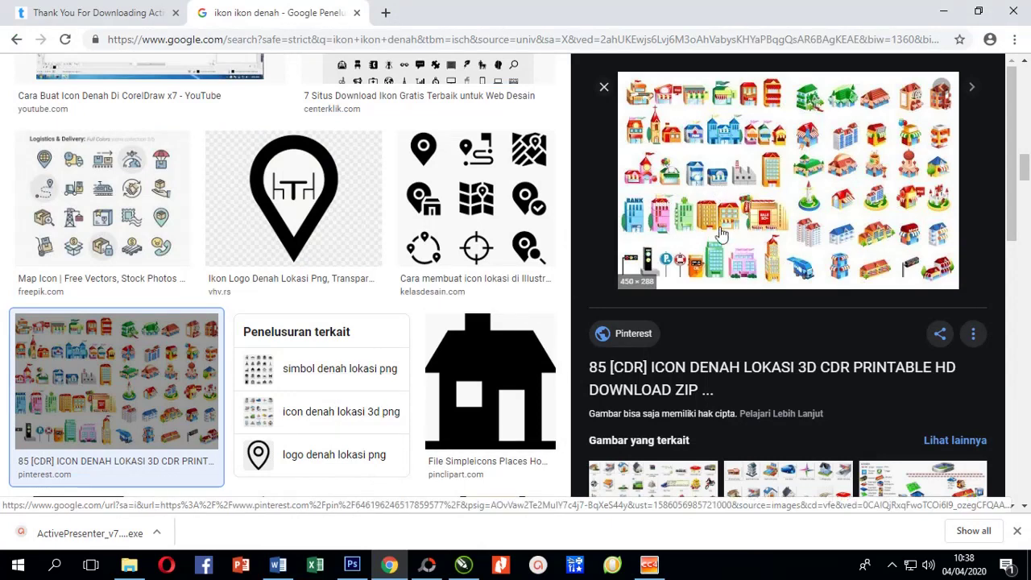
left_click(710, 185)
key("ctrl+w")
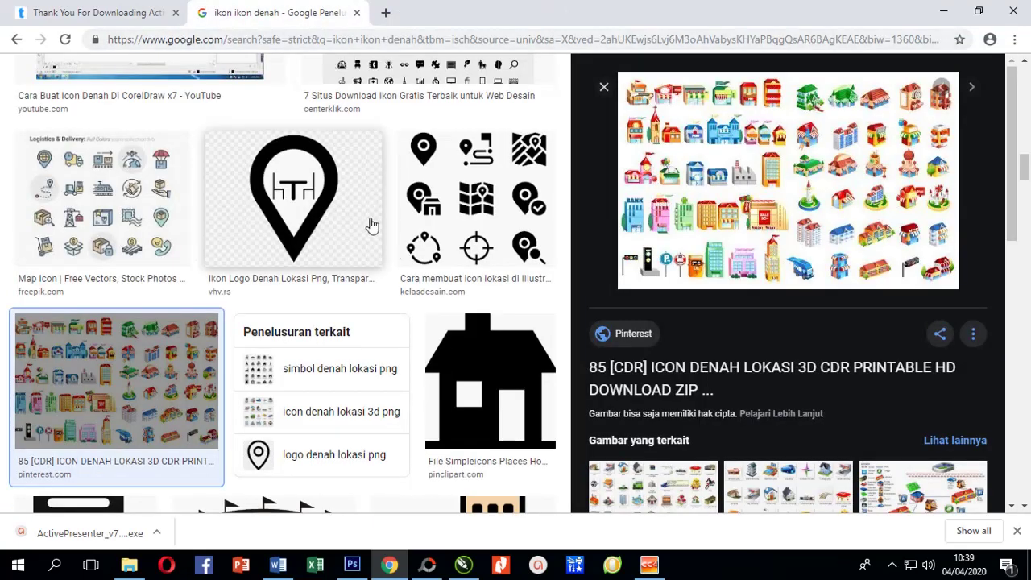
scroll(719, 351, "down", 3)
left_click(782, 419)
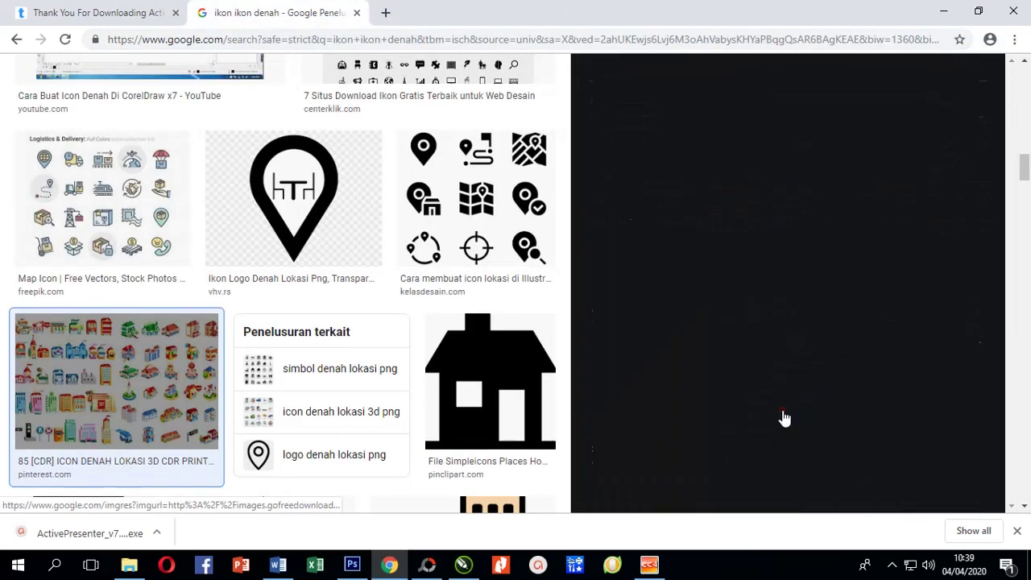
right_click(706, 233)
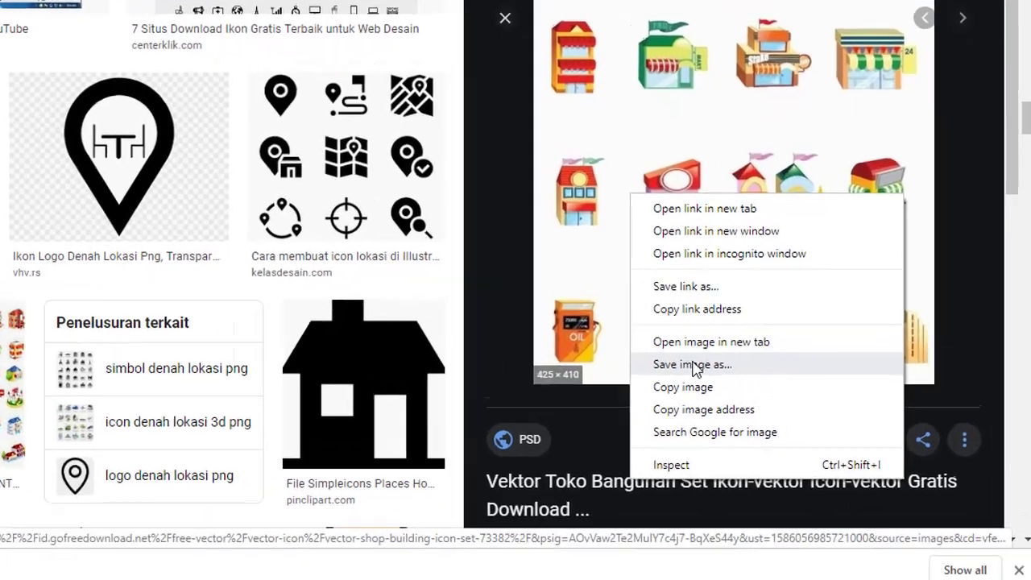
left_click(756, 365)
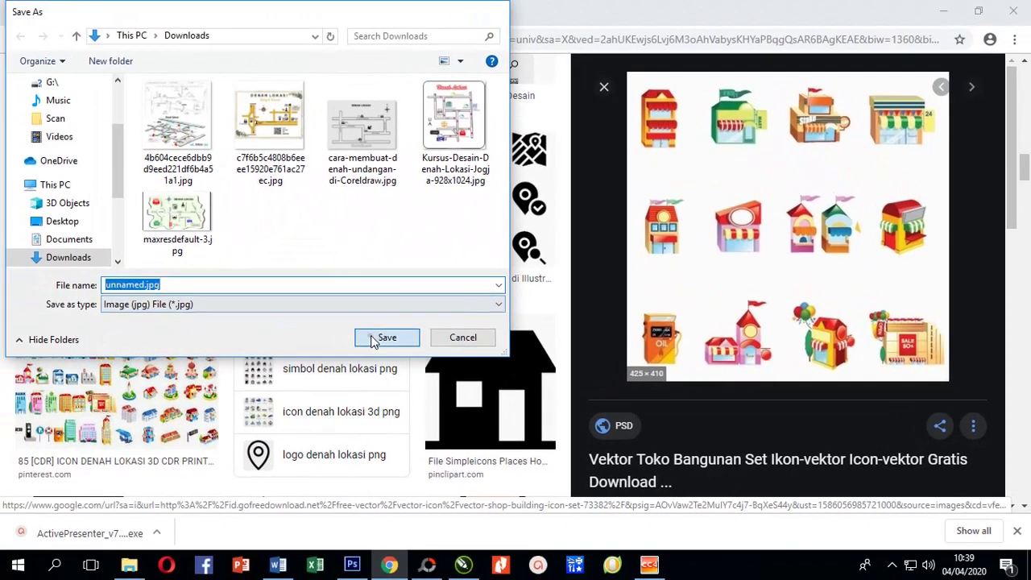
left_click(372, 335)
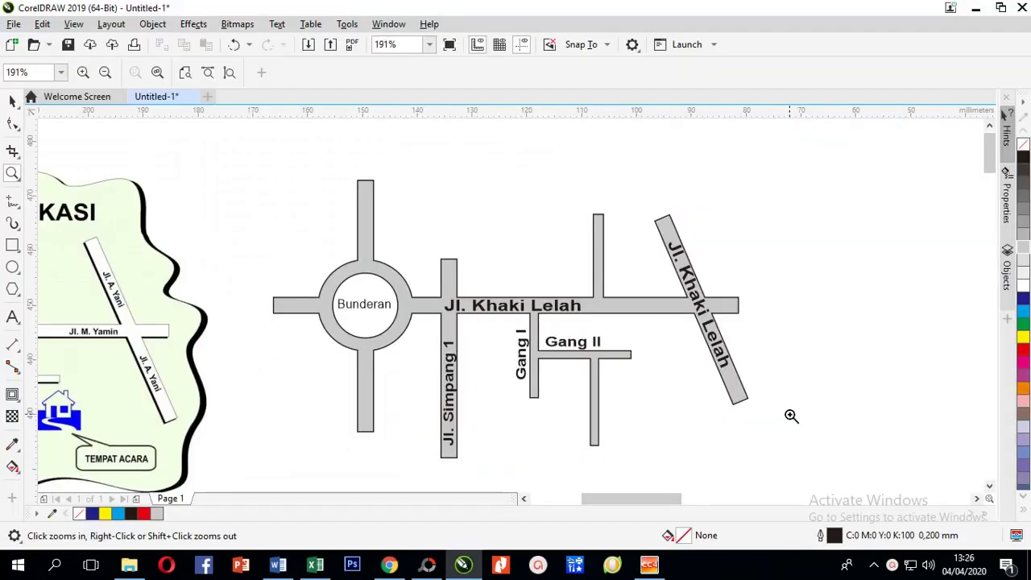
From the Chrome image results, save the 3D "ICON DENAH LOKASI" sheet to Downloads as 9e7190a4c44730f677de1f798ad95dbe.jpg
right_click(451, 396)
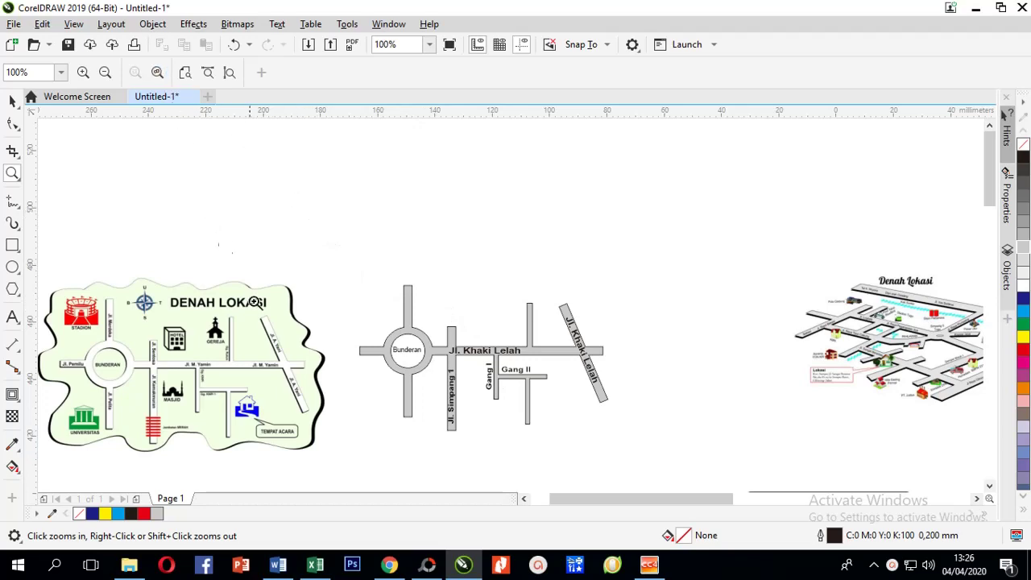
left_click(390, 566)
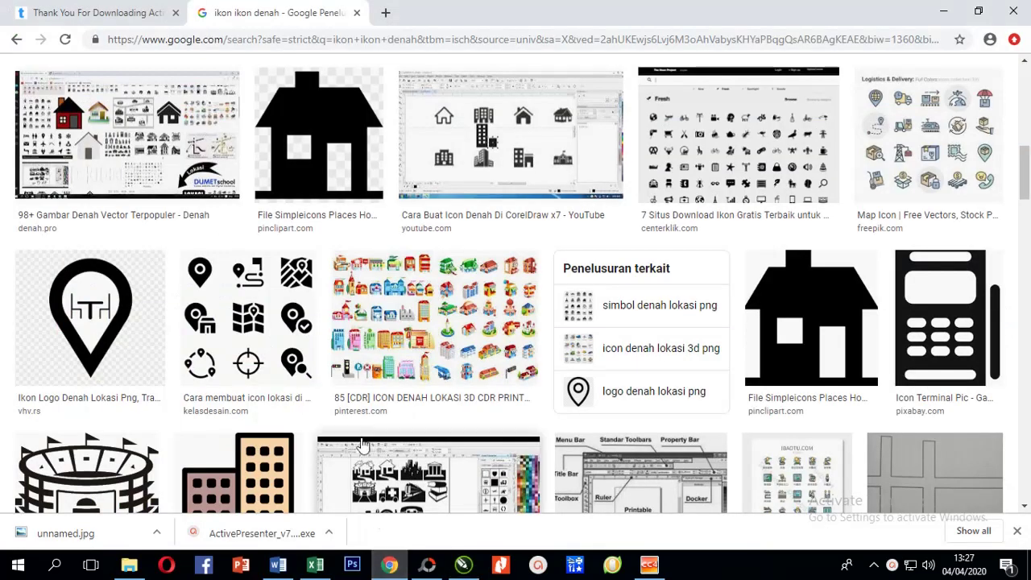
left_click(370, 304)
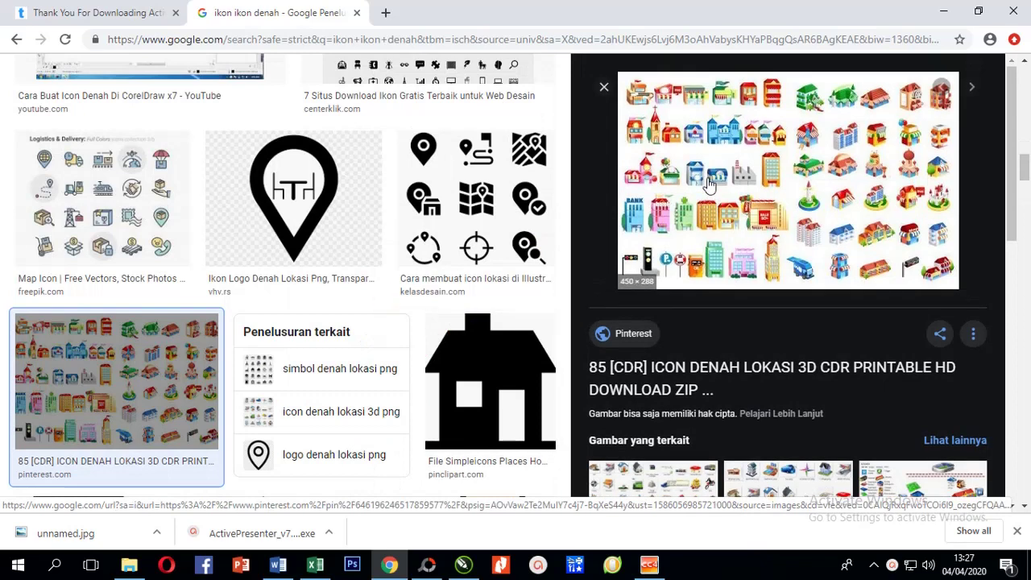
right_click(707, 179)
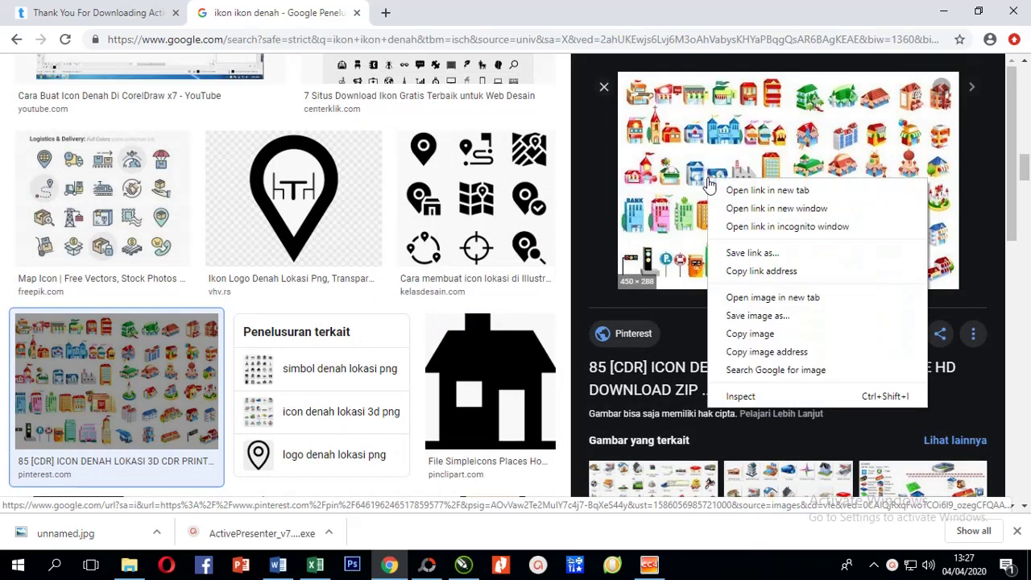
left_click(755, 316)
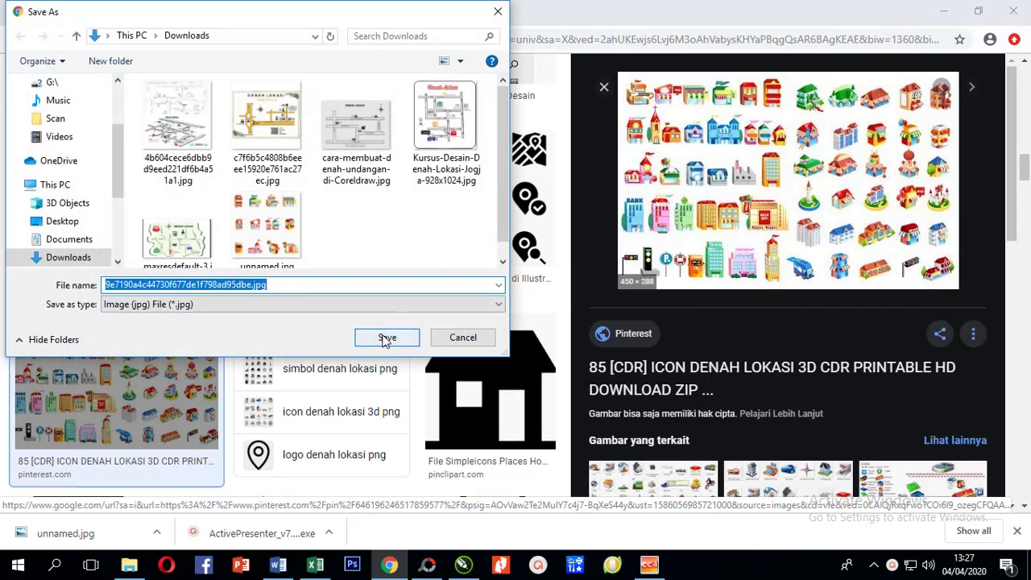
left_click(387, 336)
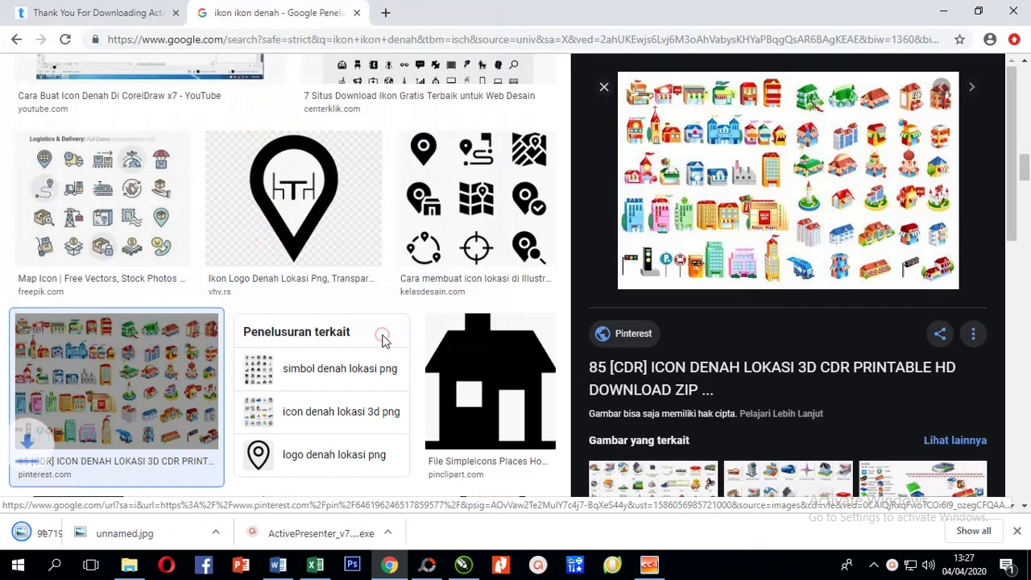
Import both downloaded icon sheets into the CorelDRAW drawing, placed about 74 mm and 76.5 mm wide beside each other
left_click(464, 564)
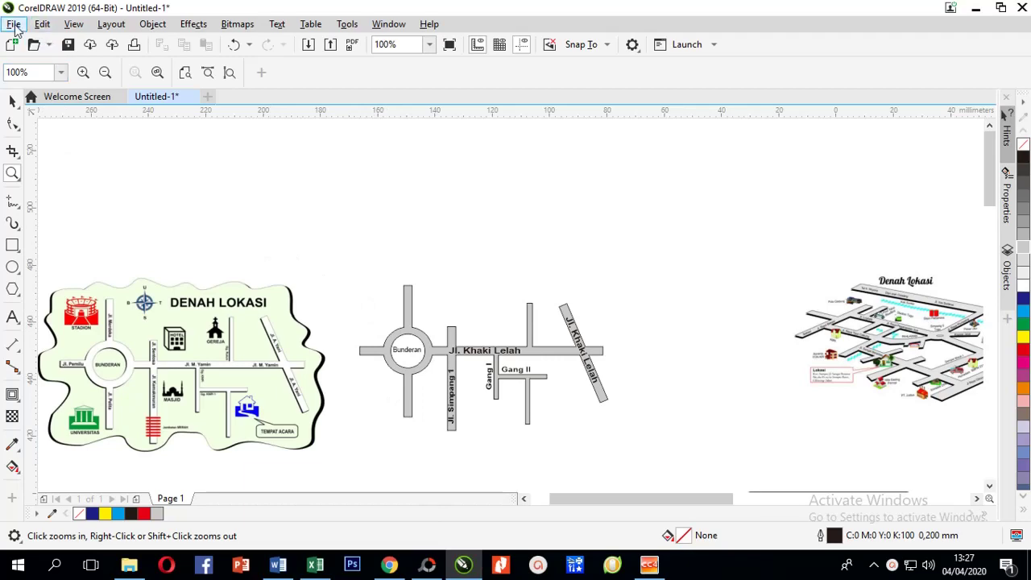
left_click(14, 24)
left_click(46, 271)
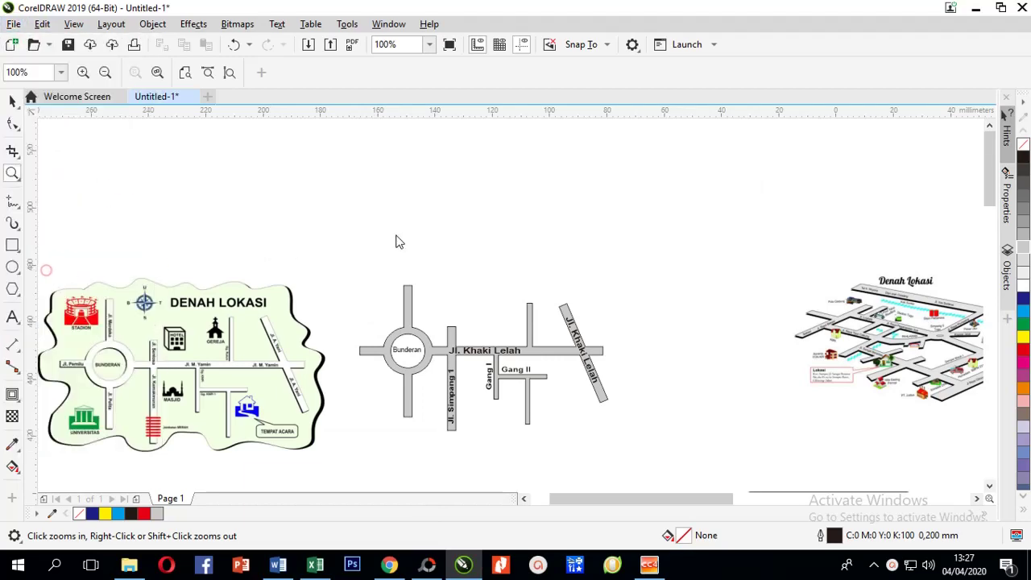
left_click(552, 232)
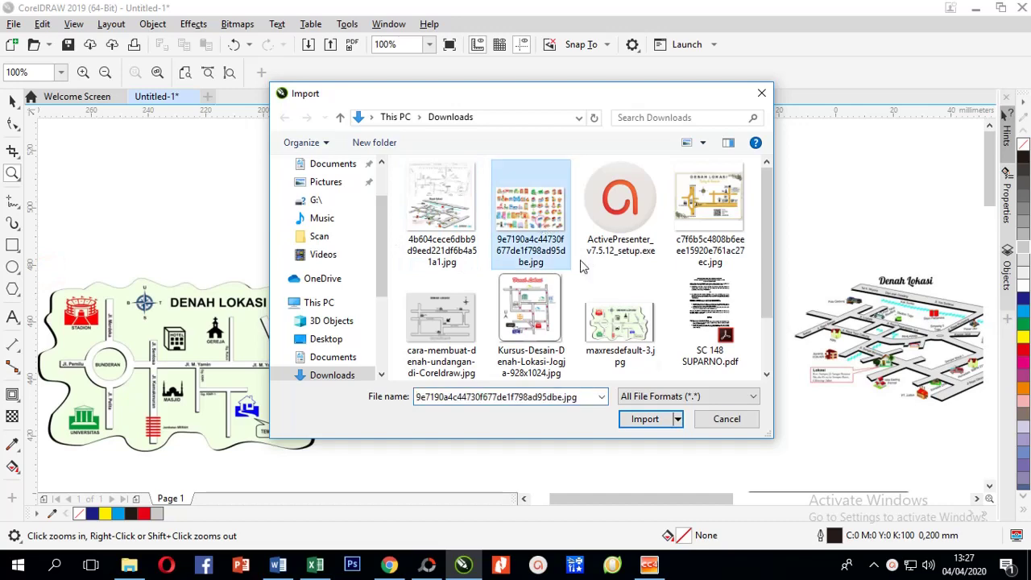
left_click_drag(764, 251, 767, 330)
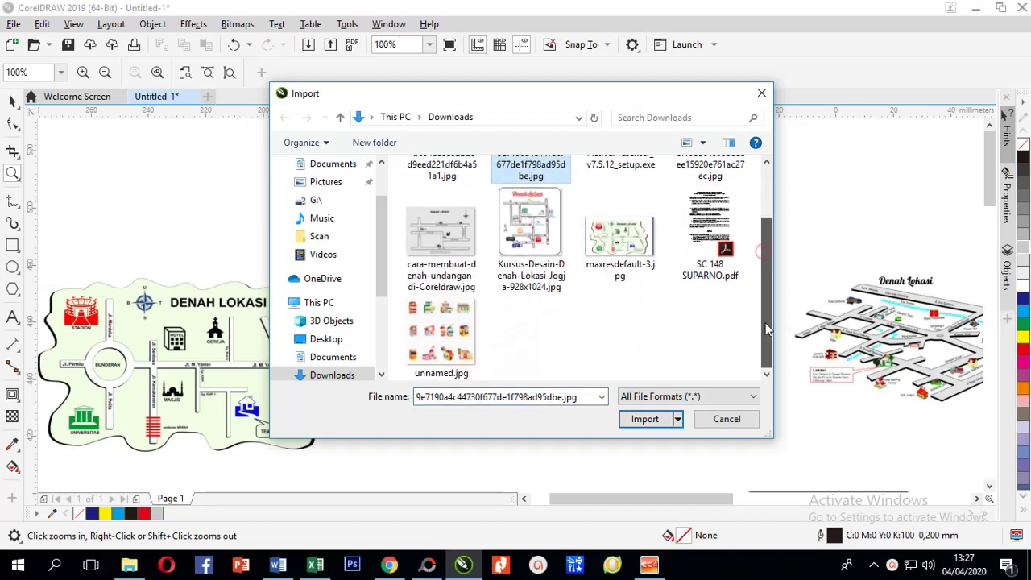
left_click(442, 335, "ctrl")
left_click(642, 419)
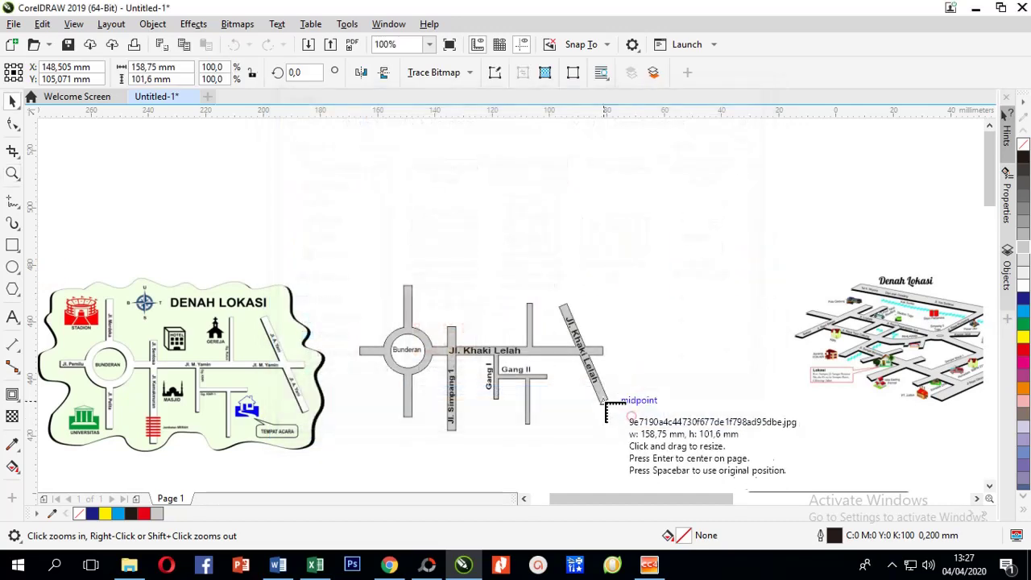
left_click_drag(285, 168, 527, 304)
left_click_drag(519, 168, 745, 385)
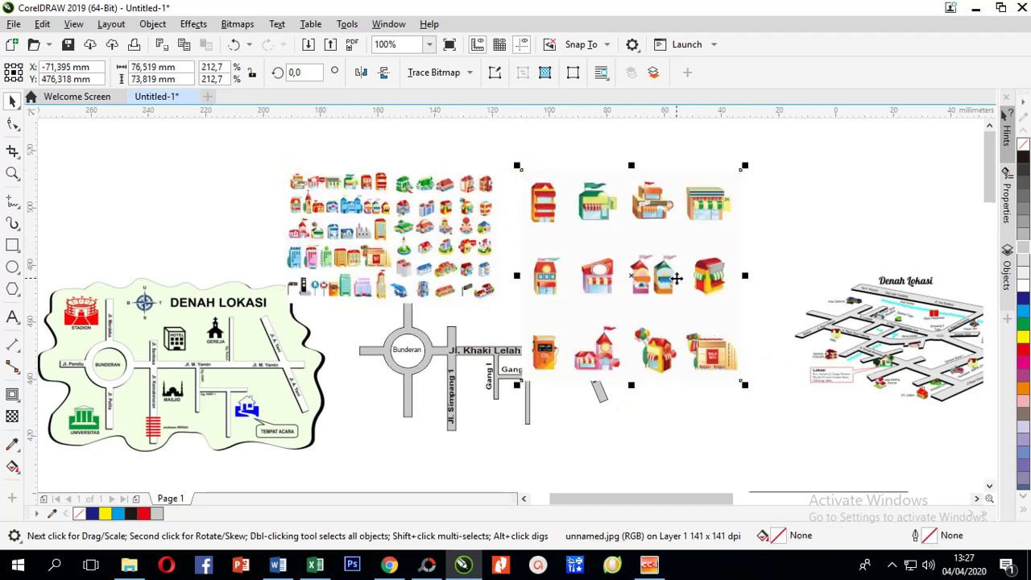
Move the two icon sheets off the grey roads, one above the reference map and the other beyond the slanted road
left_click_drag(676, 277, 766, 236)
left_click_drag(423, 244, 337, 216)
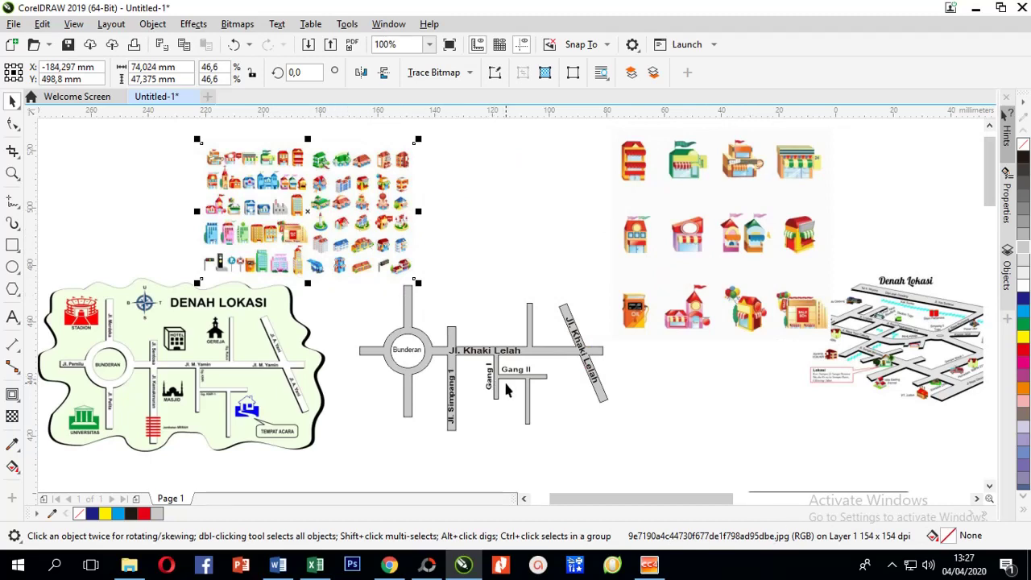
scroll(506, 389, "up", 1)
scroll(391, 321, "down", 1)
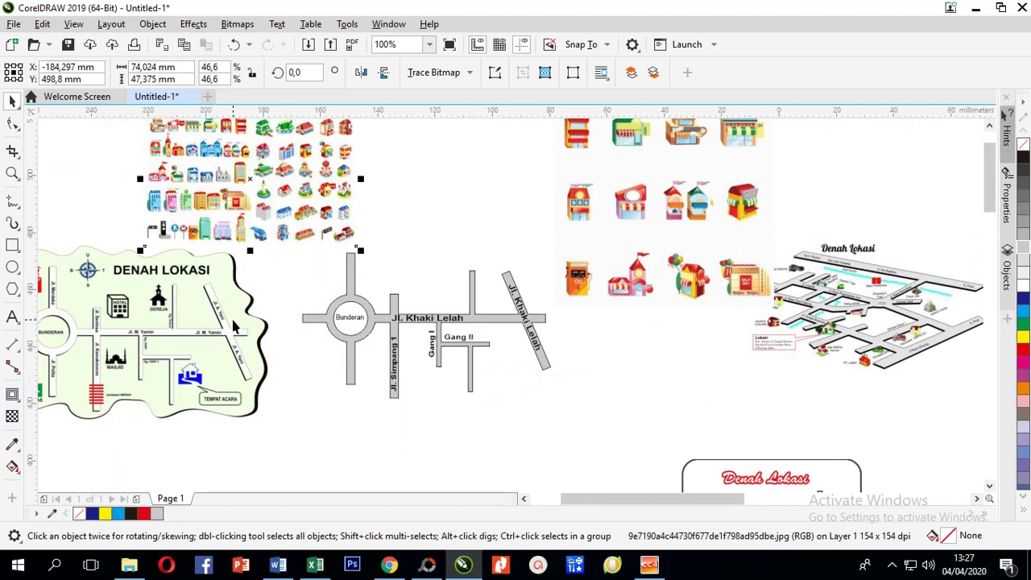
Switch to Chrome and search Google Images for "ikon masjid"
left_click(389, 564)
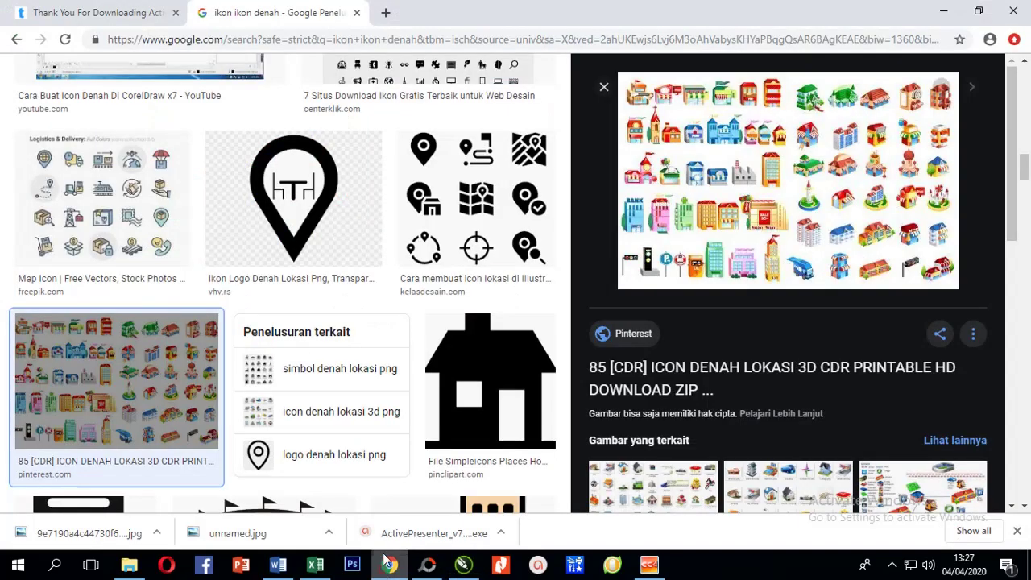
scroll(335, 243, "up", 20)
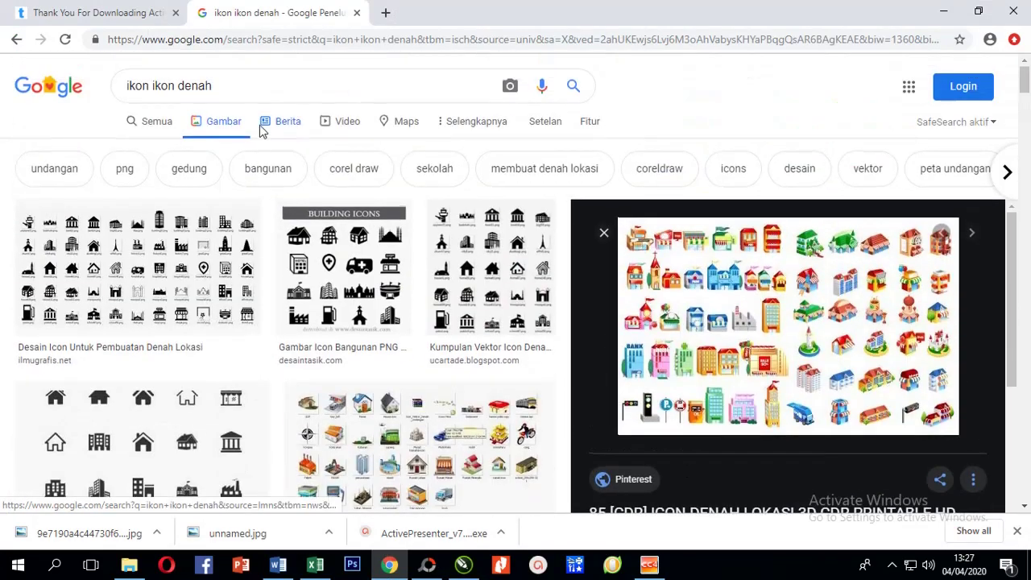
left_click_drag(212, 85, 153, 97)
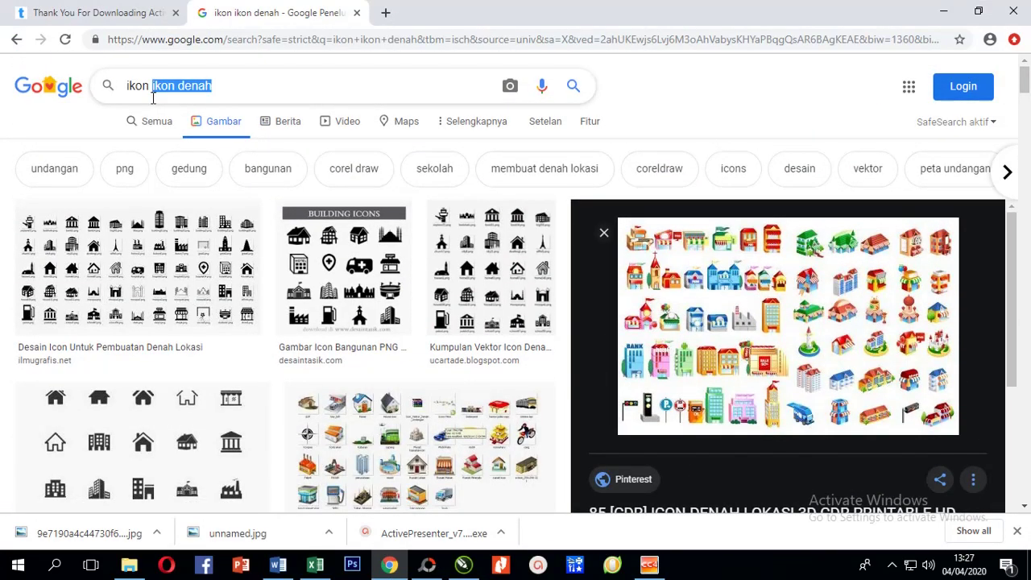
type("masjid")
key("Return")
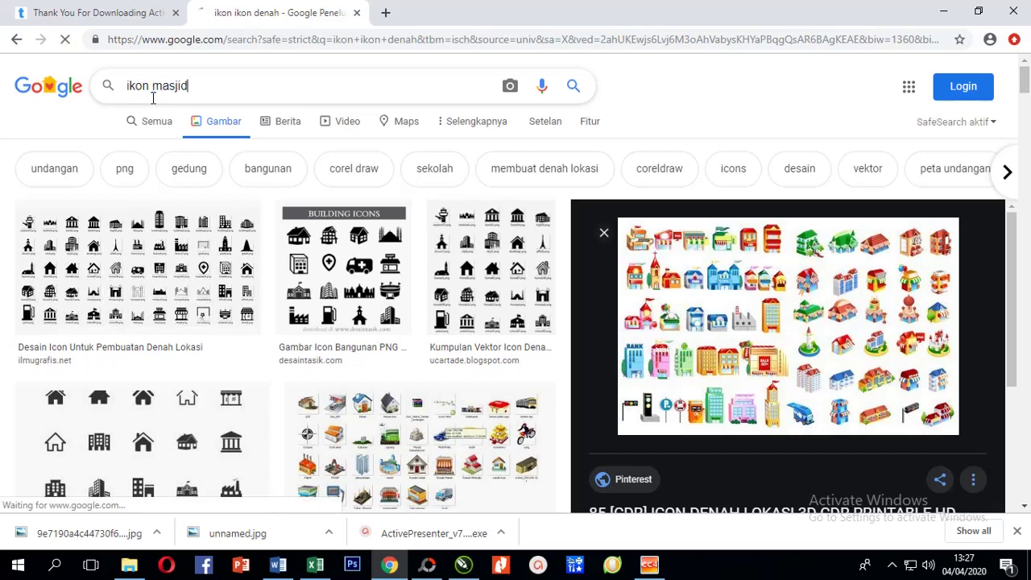
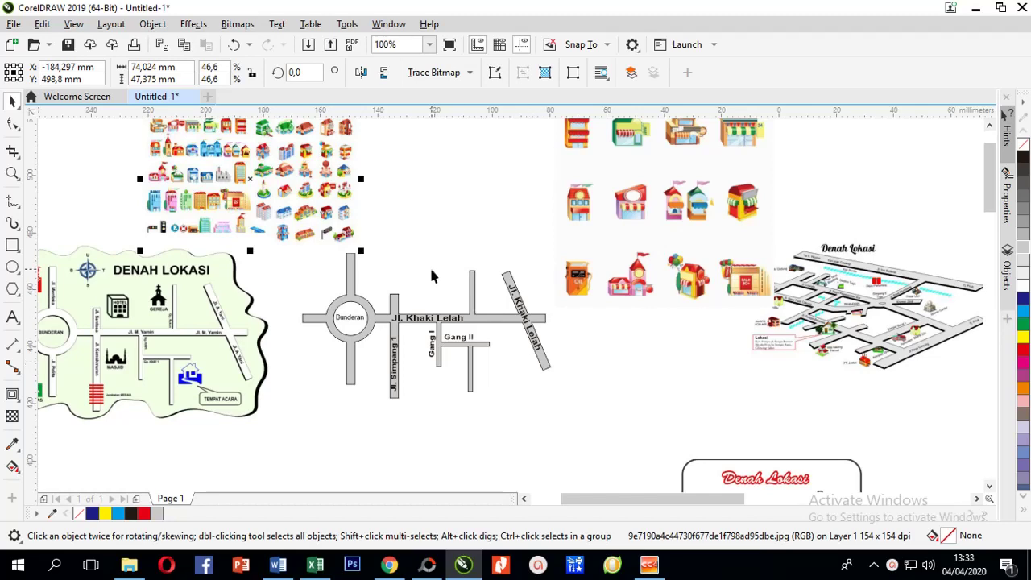
Duplicate the shop-building icon sheet to its right as a spare, and reposition the original beside the road map
scroll(431, 270, "up", 3)
scroll(431, 270, "down", 3)
left_click_drag(561, 228, 521, 223)
key("ctrl+z")
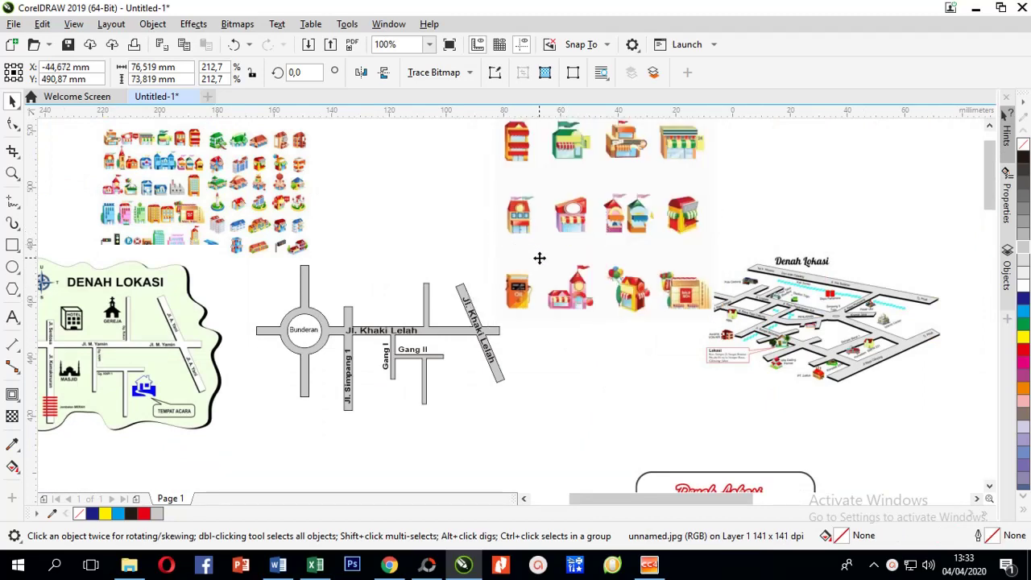
left_click_drag(539, 258, 548, 256)
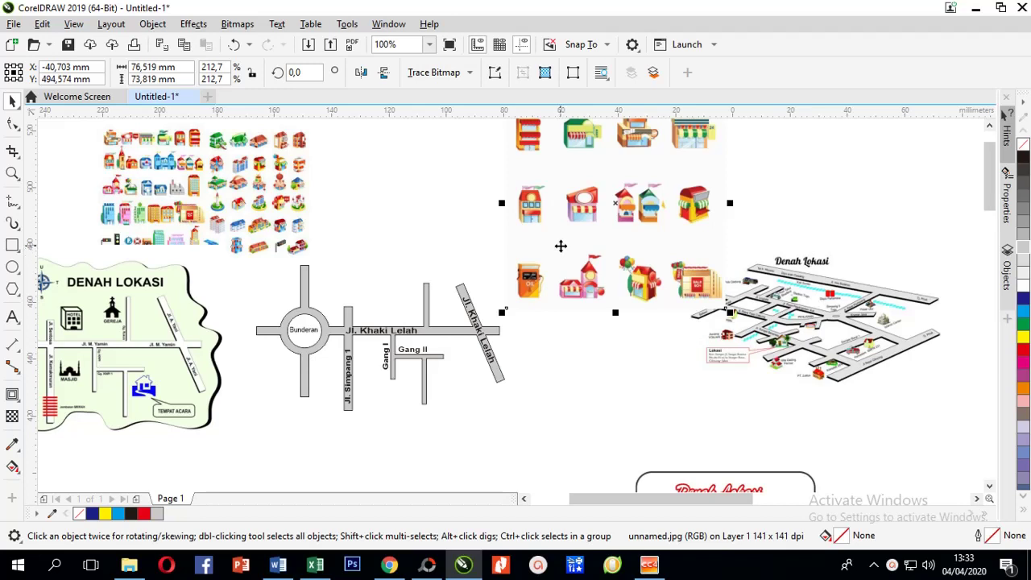
left_click_drag(561, 246, 863, 203)
left_click(706, 261)
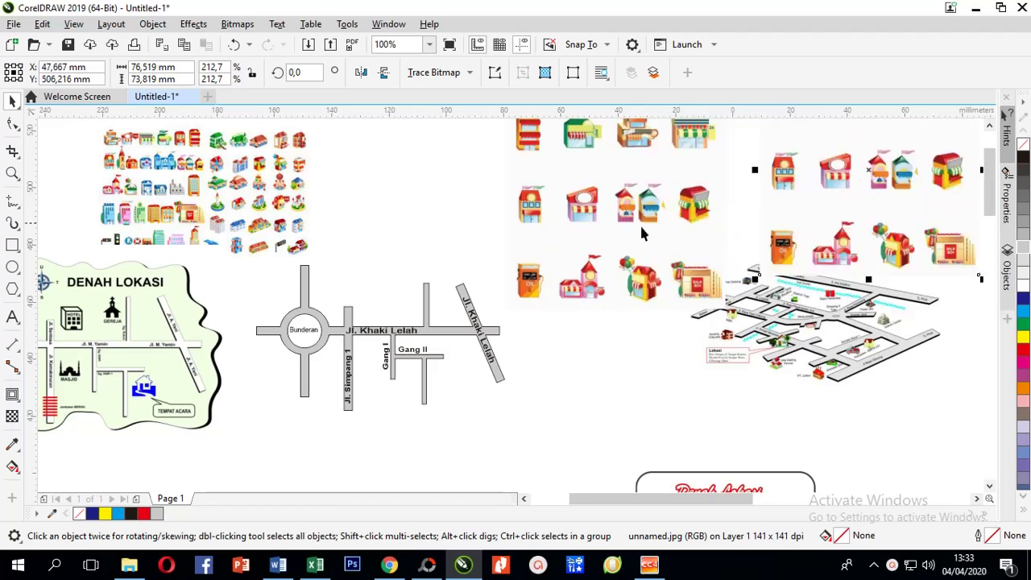
left_click_drag(570, 213, 571, 261)
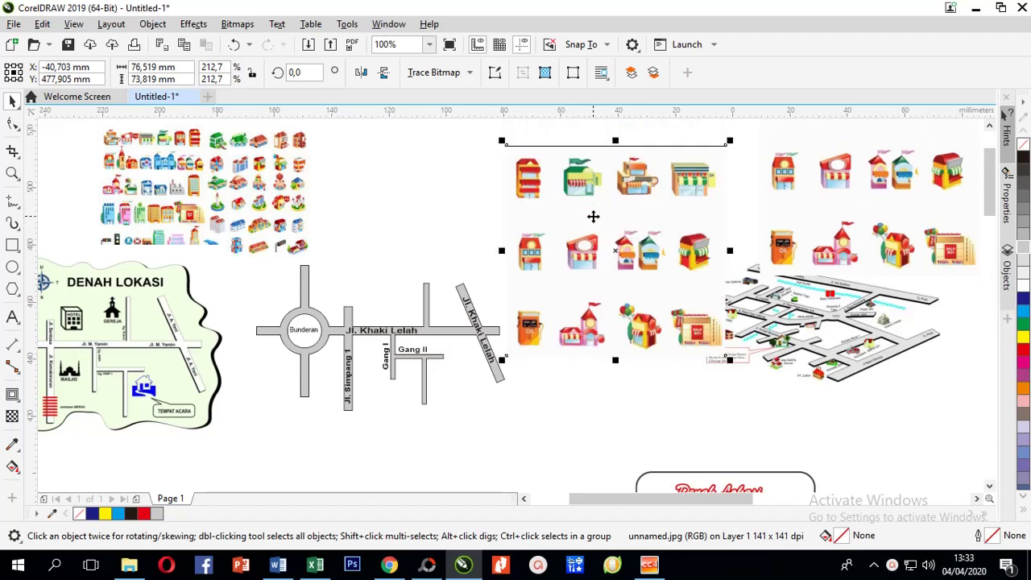
left_click_drag(592, 216, 577, 218)
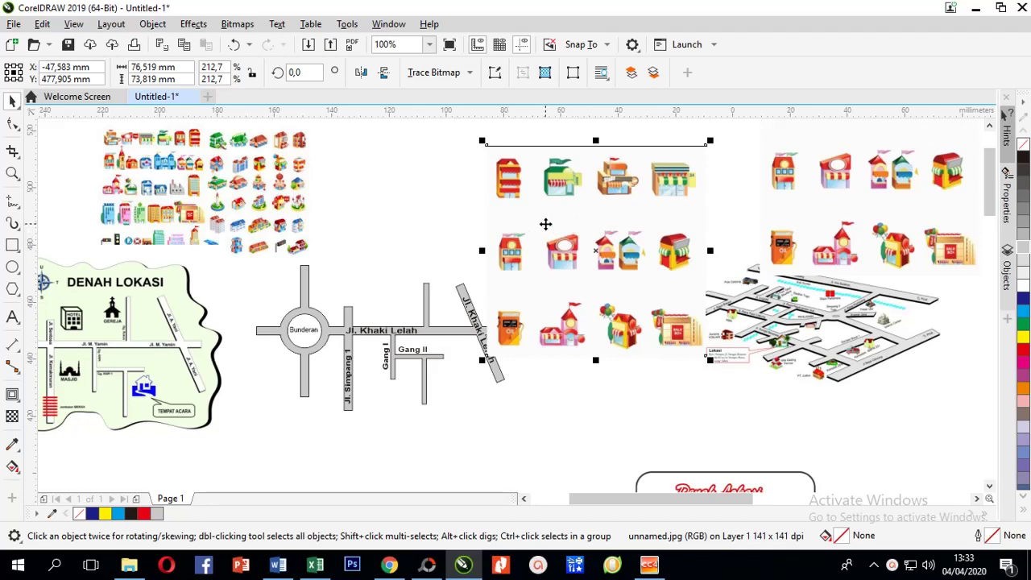
left_click(545, 224)
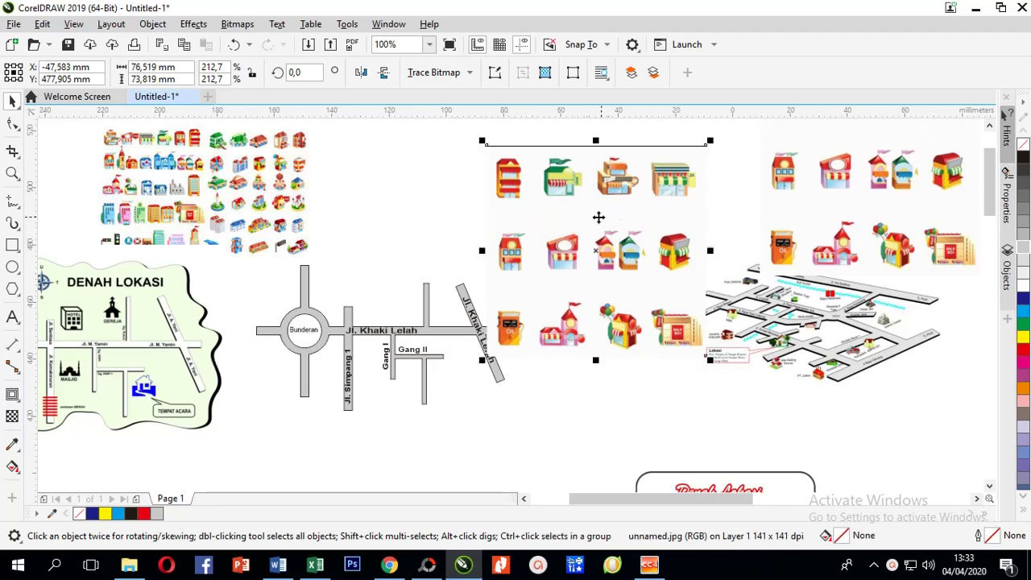
Crop the original shop-building sheet down to the striped-awning shop at the end of its first row
left_click(14, 154)
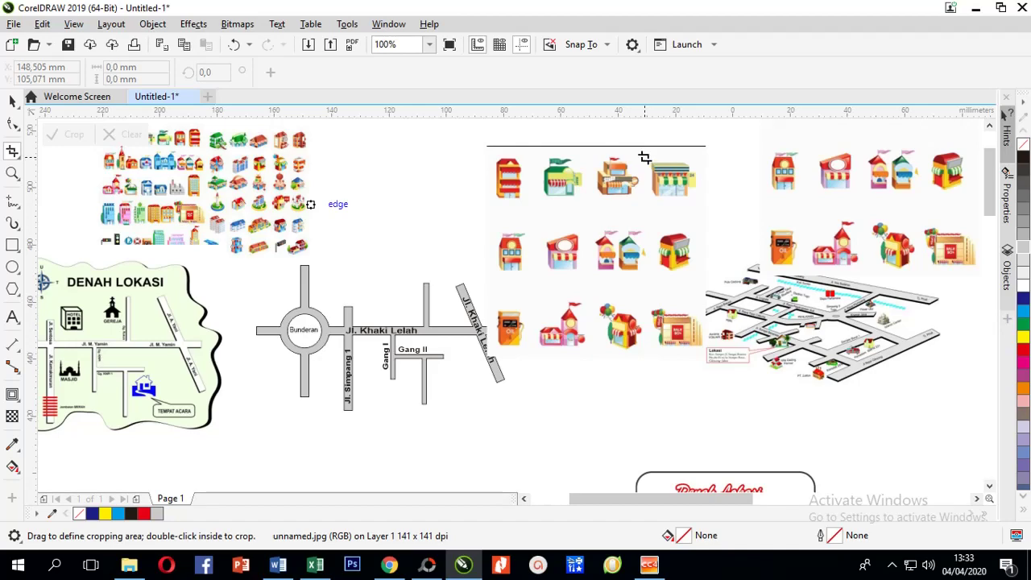
left_click_drag(646, 157, 700, 203)
double_click(667, 177)
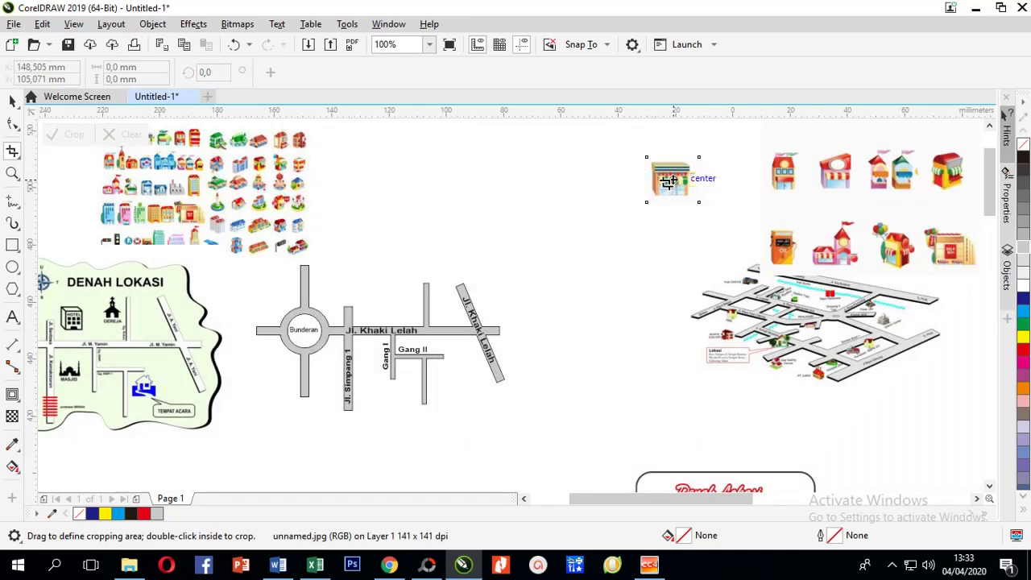
Place the cropped shop icon above Jl. Khaki Lelah beside Jl. Simpang 1, scaled down to about 7.3 by 6.3 mm
left_click(13, 101)
left_click_drag(675, 183, 395, 341)
scroll(386, 296, "up", 2)
scroll(386, 297, "up", 2)
left_click_drag(498, 228, 360, 340)
left_click_drag(330, 374, 330, 375)
scroll(401, 180, "down", 2)
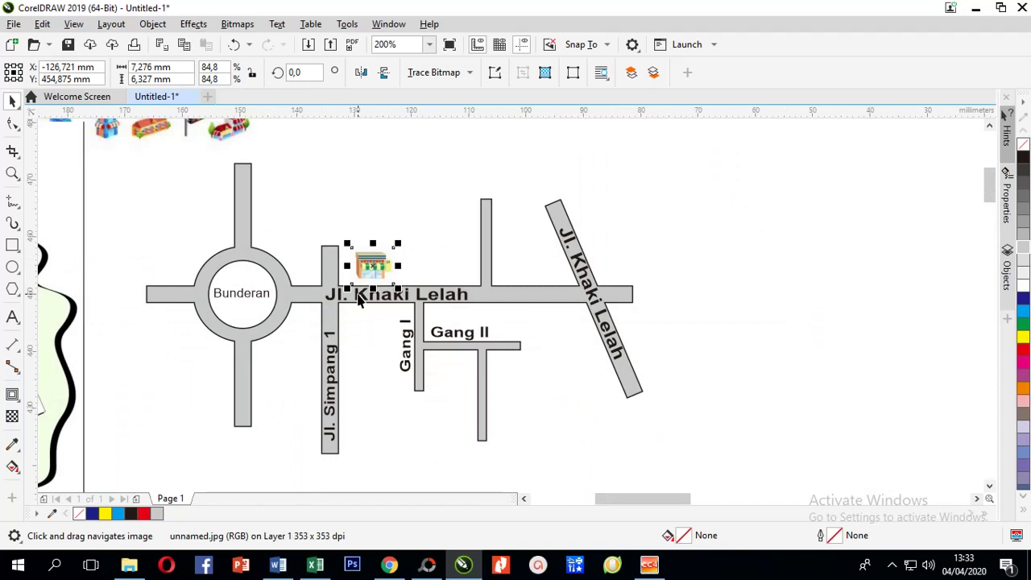
Move the shop image against the short road above Jl. Khaki Lelah, at the Jl. Simpang 1 junction
scroll(375, 267, "up", 2)
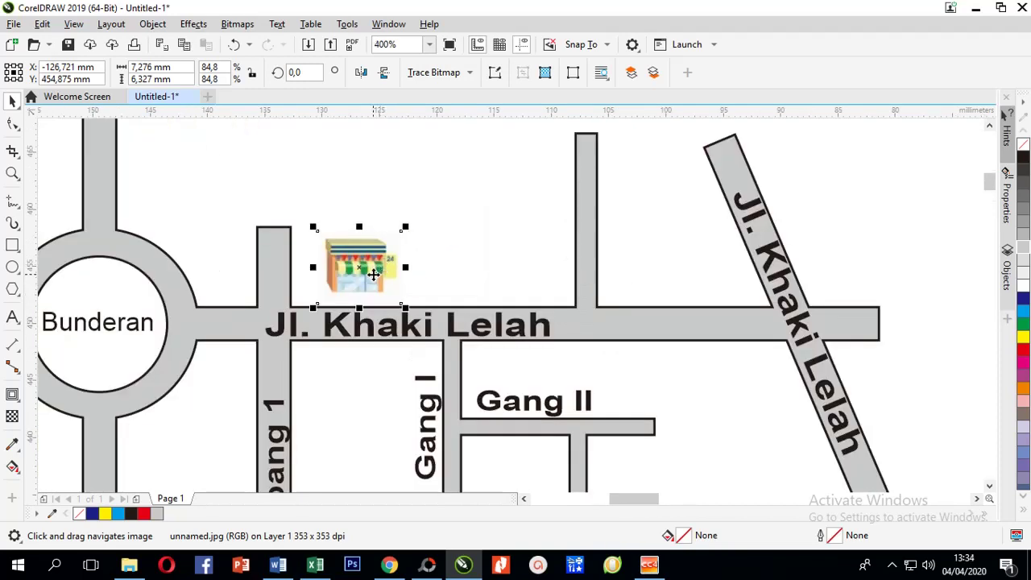
left_click_drag(359, 280, 340, 276)
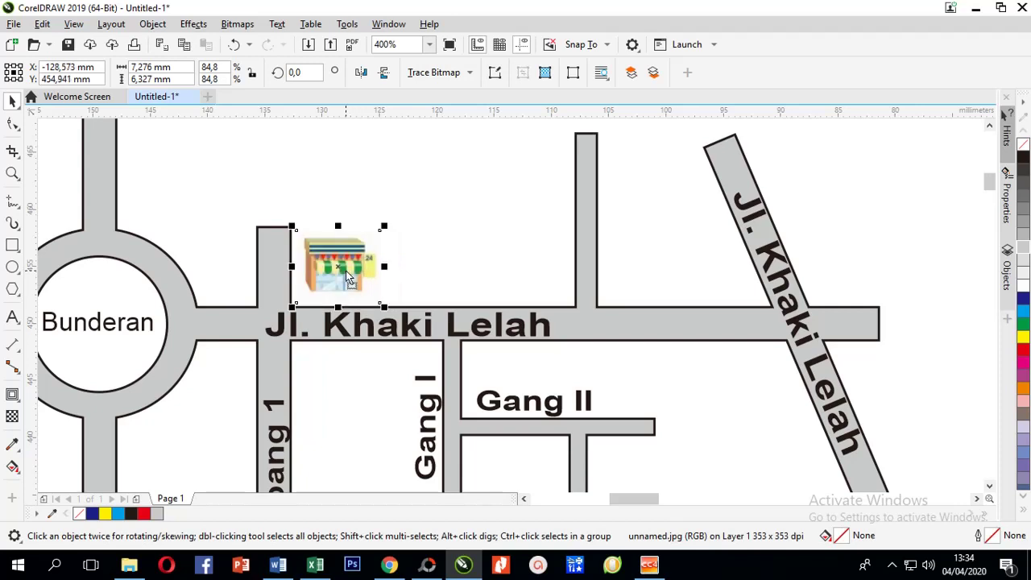
left_click(343, 191)
left_click(340, 274)
Crop the shop image closely around the shop, to about 6.6 × 5.0 mm
left_click(13, 150)
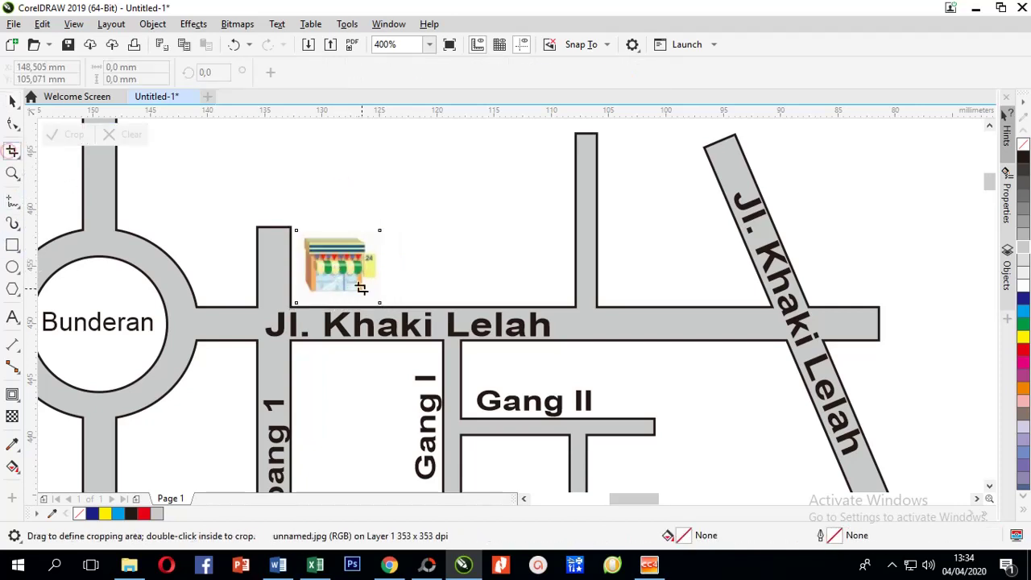
scroll(362, 287, "up", 4)
scroll(362, 288, "down", 2)
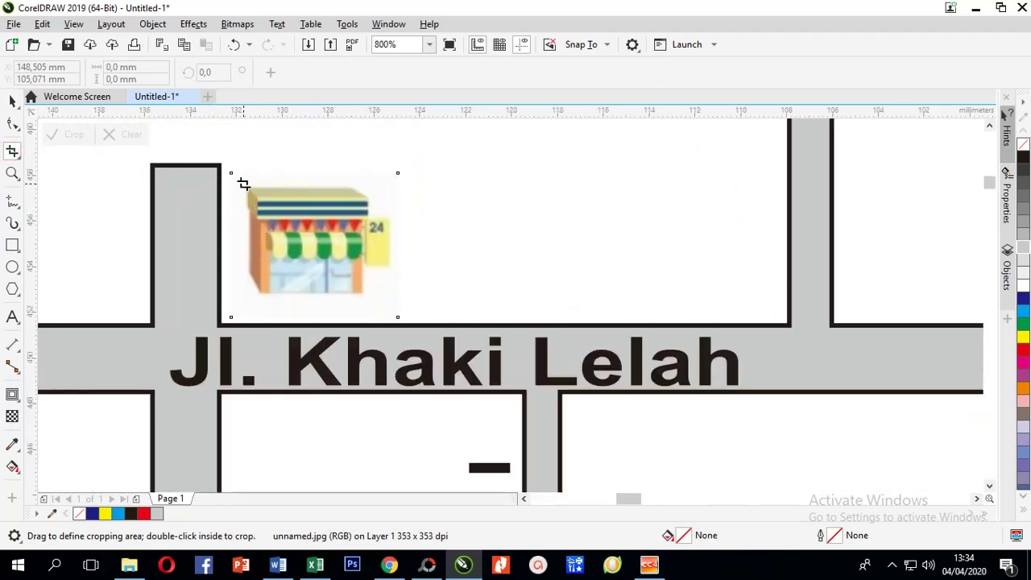
left_click_drag(242, 182, 391, 296)
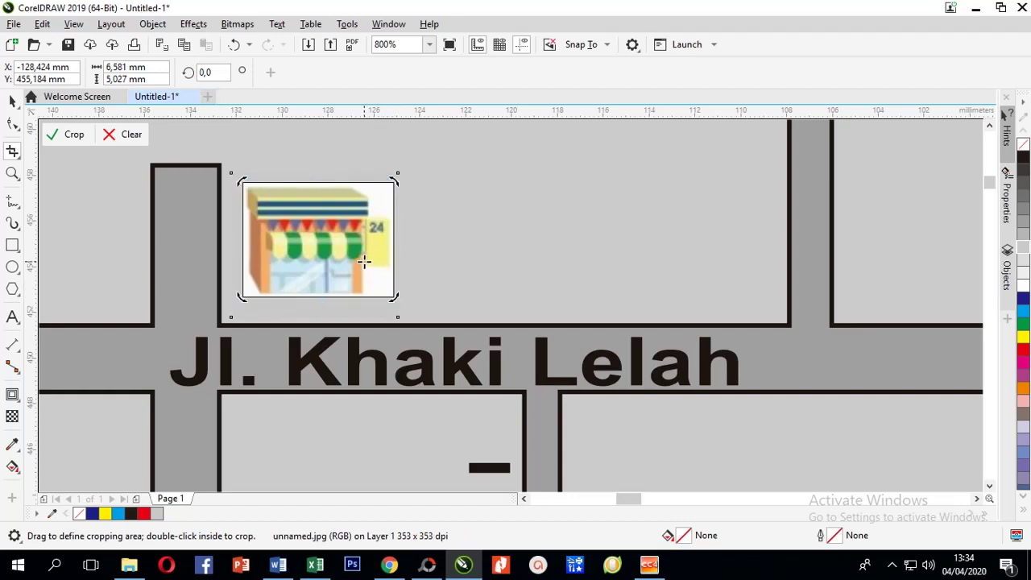
double_click(364, 260)
Nudge the cropped shop image slightly down toward Jl. Khaki Lelah, close beside the short upper road
left_click(12, 101)
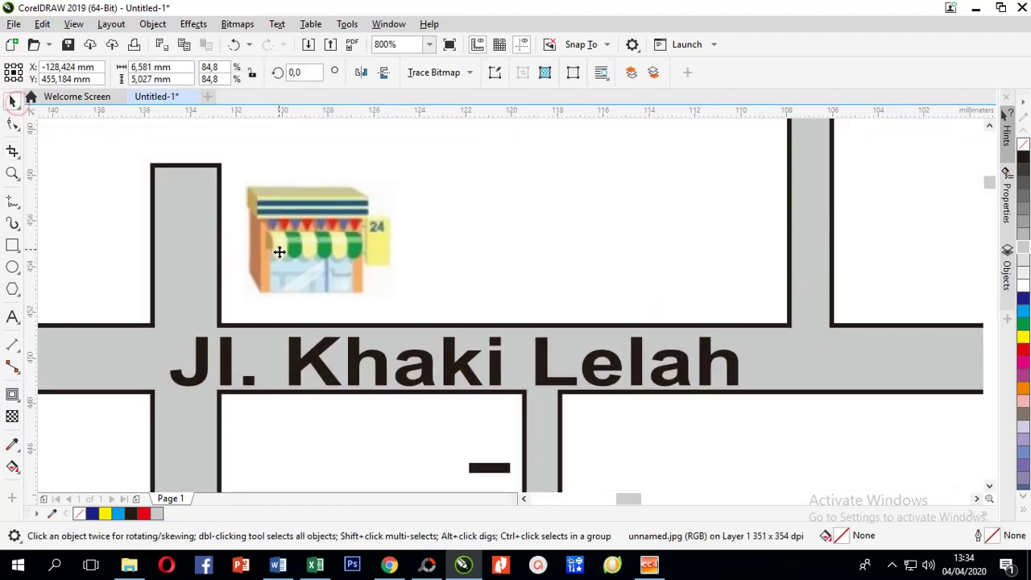
mouse_move(276, 249)
left_mouse_down()
mouse_move(274, 274)
mouse_move(265, 265)
mouse_move(306, 253)
mouse_move(266, 253)
left_mouse_up()
scroll(265, 265, "down", 2)
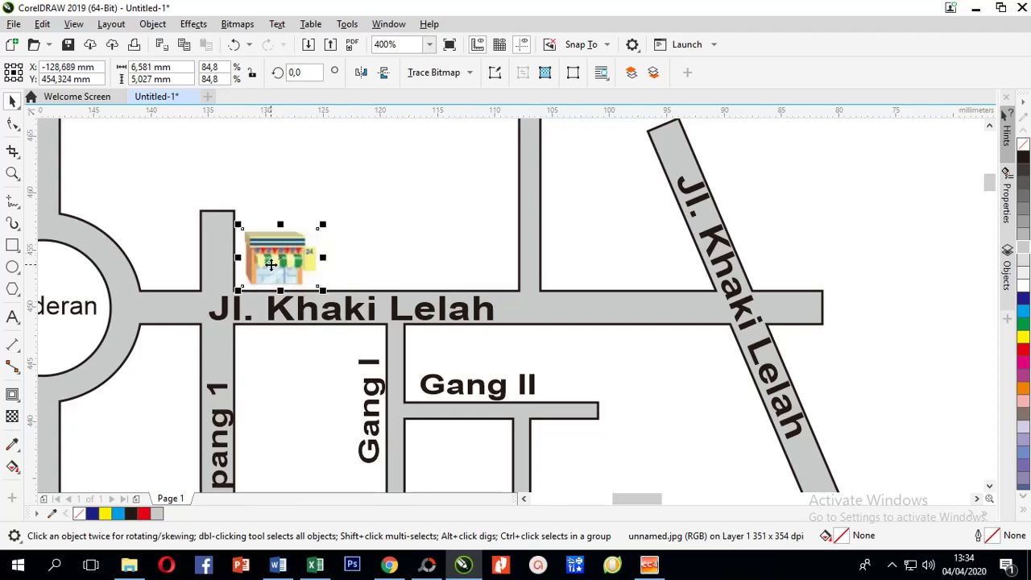
scroll(270, 251, "down", 2)
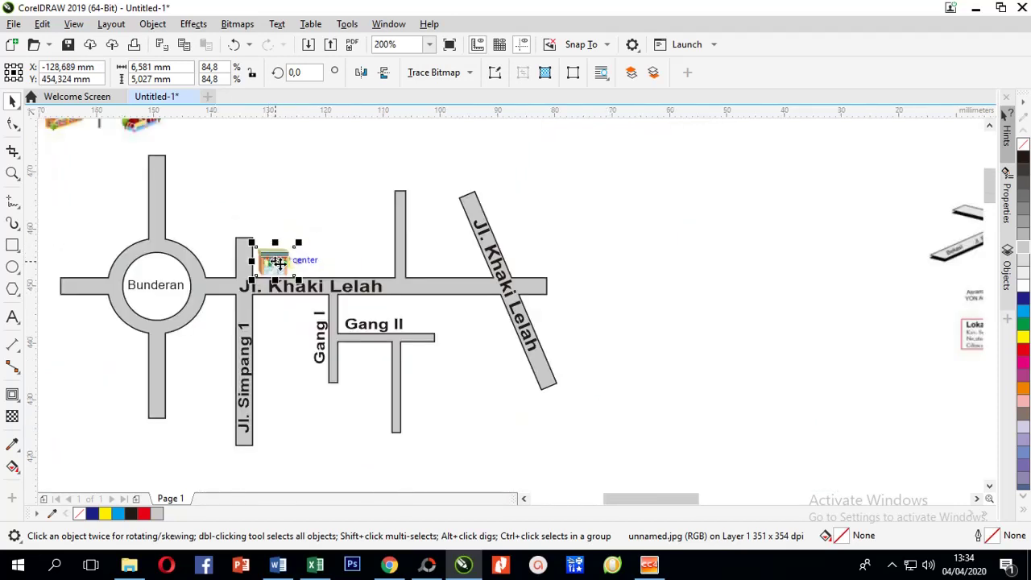
left_click_drag(280, 263, 444, 312)
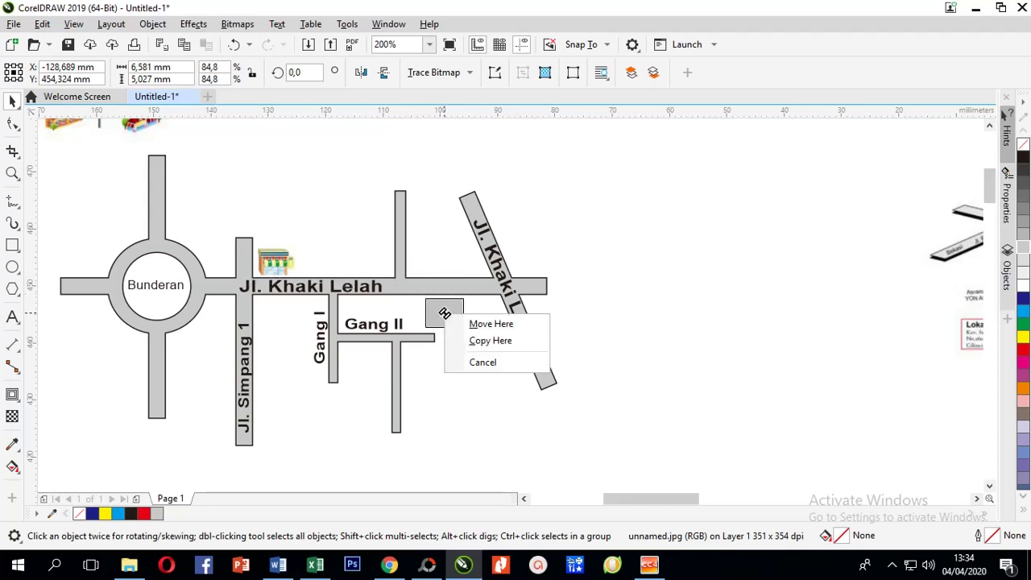
left_click(444, 313)
Copy the sheet of small building icons above the map to a spot up and left of the original
scroll(296, 275, "down", 1)
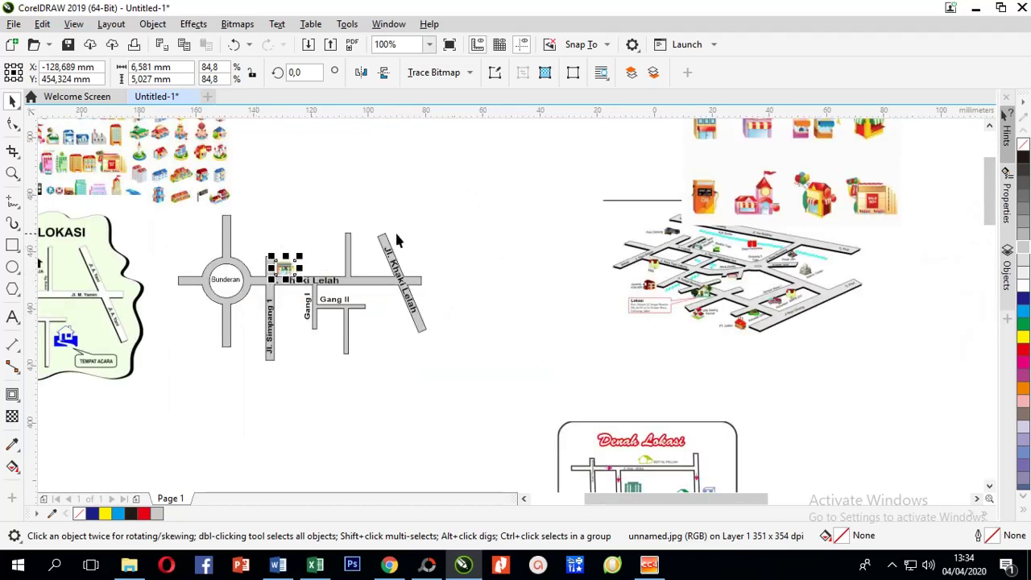
left_click(159, 157)
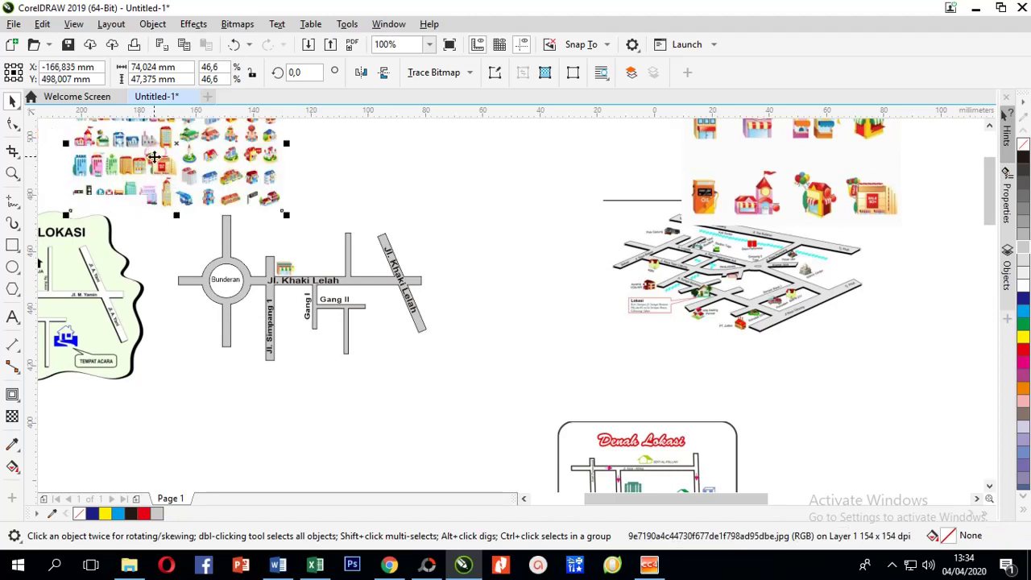
scroll(171, 154, "up", 3)
scroll(241, 186, "up", 2)
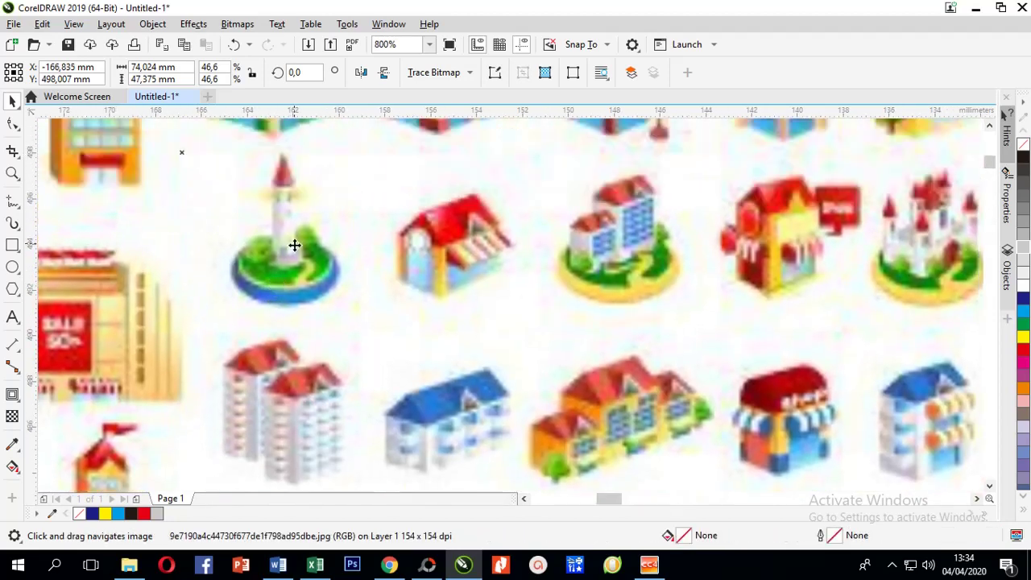
scroll(304, 202, "down", 1)
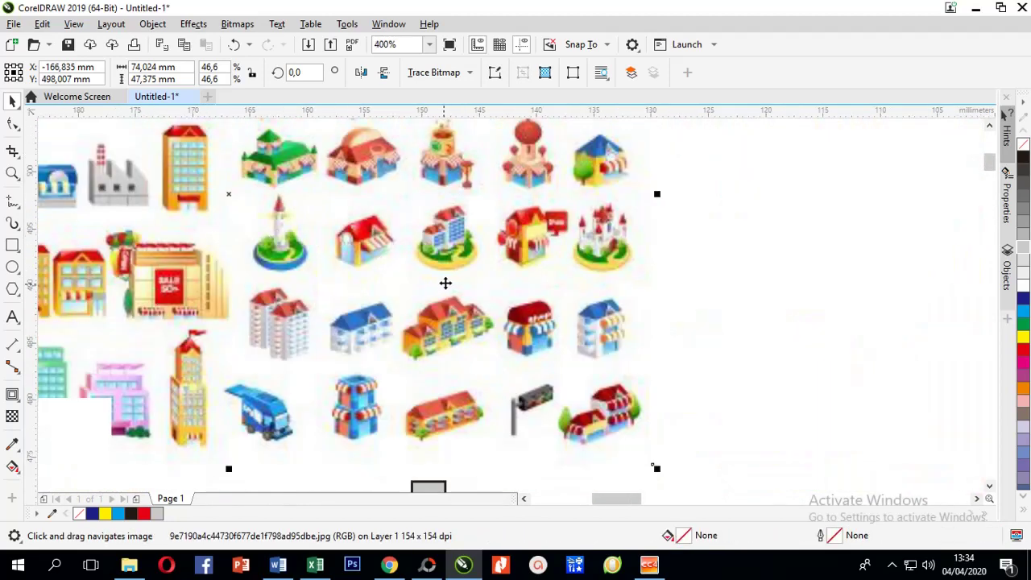
left_click_drag(425, 293, 451, 269)
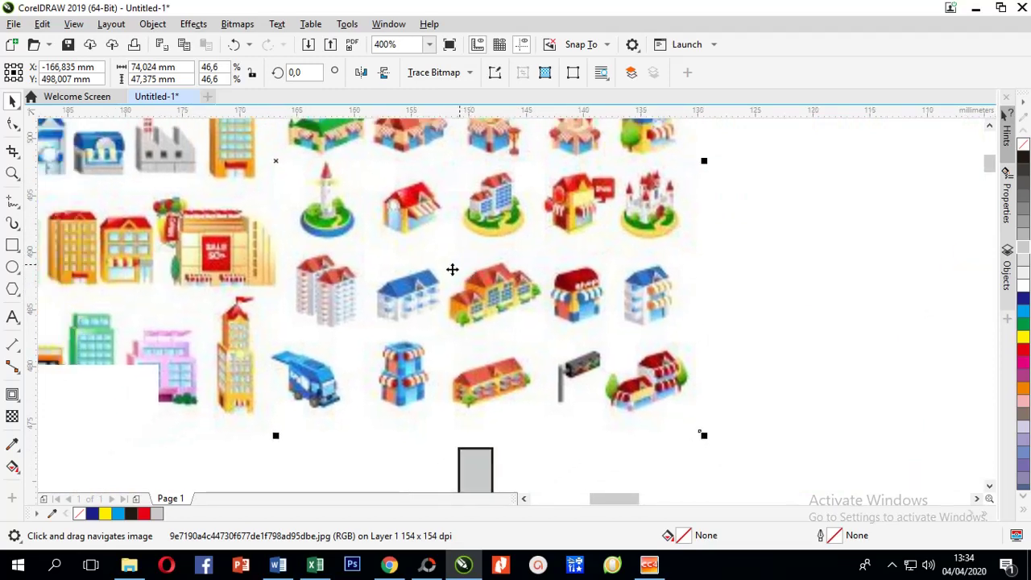
scroll(255, 272, "down", 2)
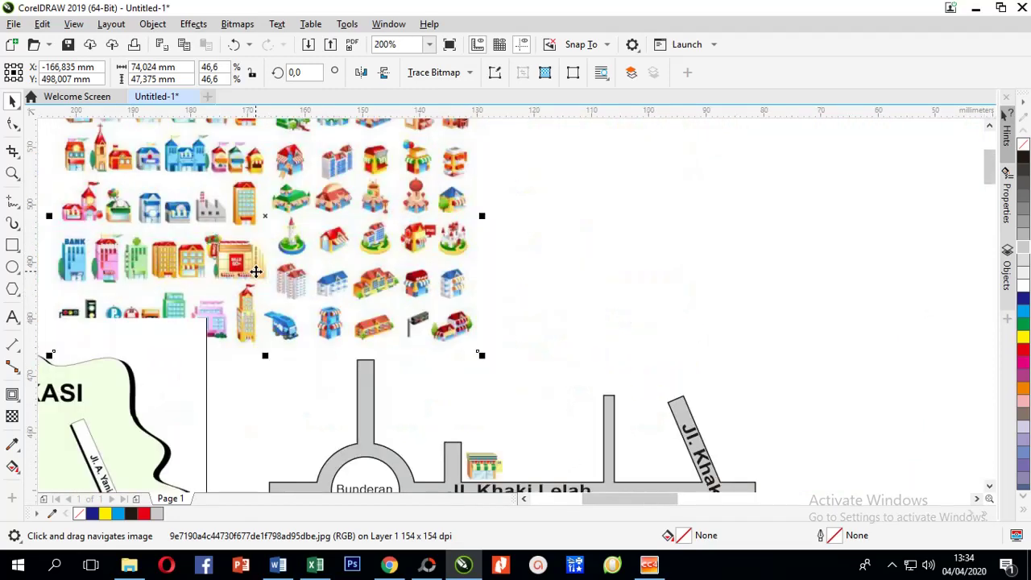
left_click_drag(242, 266, 93, 220)
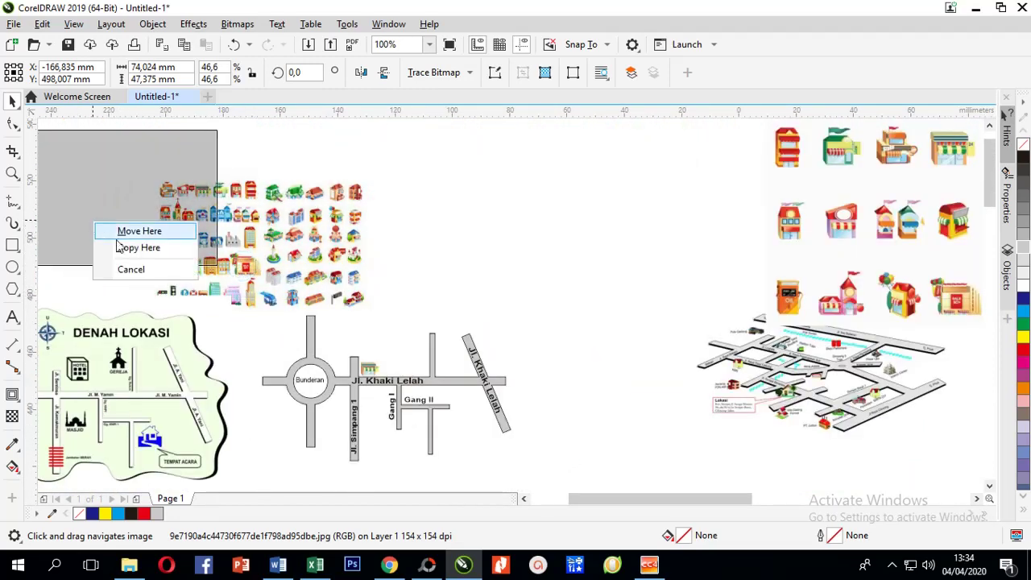
left_click(143, 248)
Crop the original icon sheet down to the yellow red-roofed building with three gables, about 8.8 × 5.9 mm
scroll(291, 279, "up", 2)
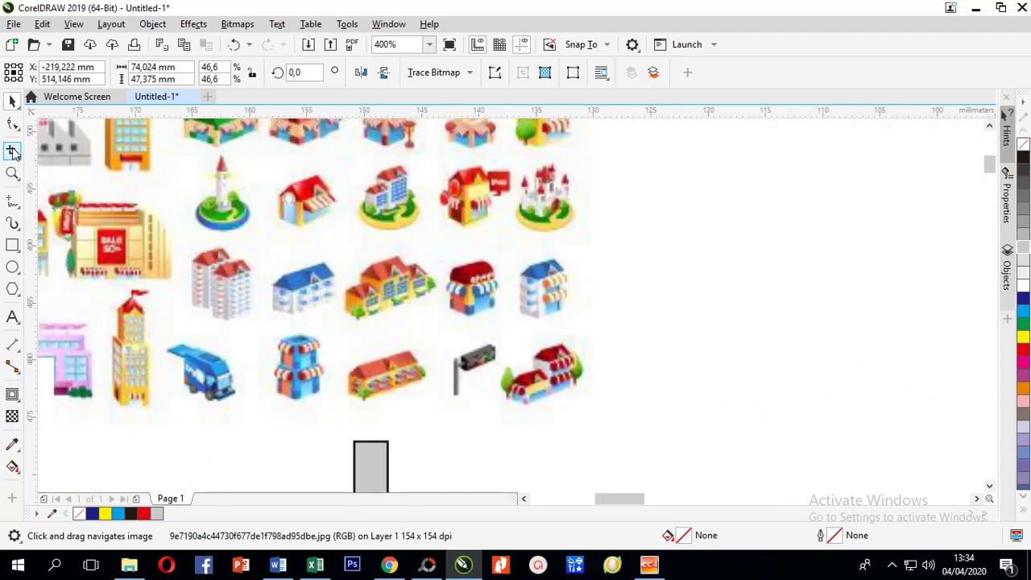
left_click(12, 151)
left_click(12, 100)
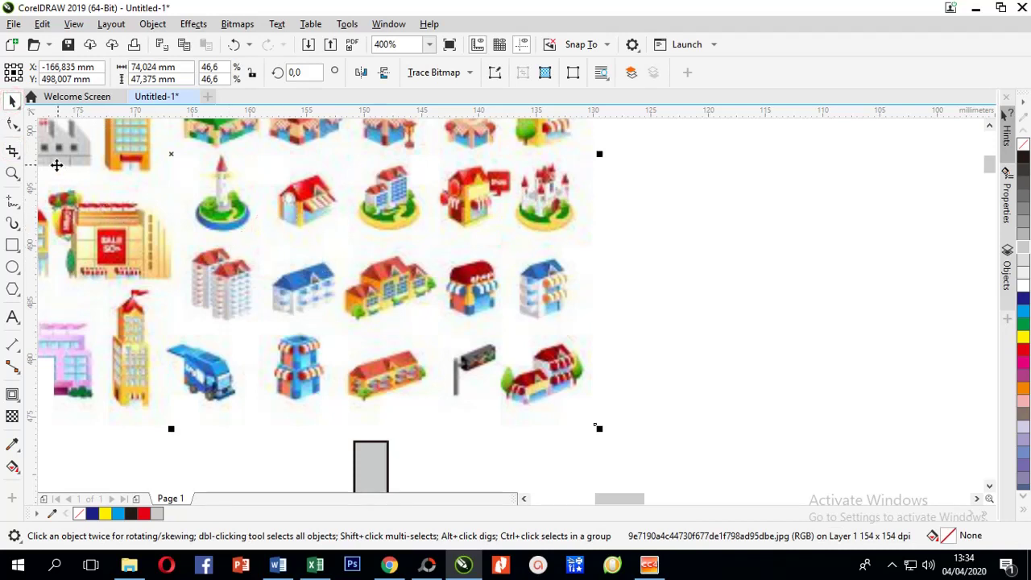
left_click(12, 151)
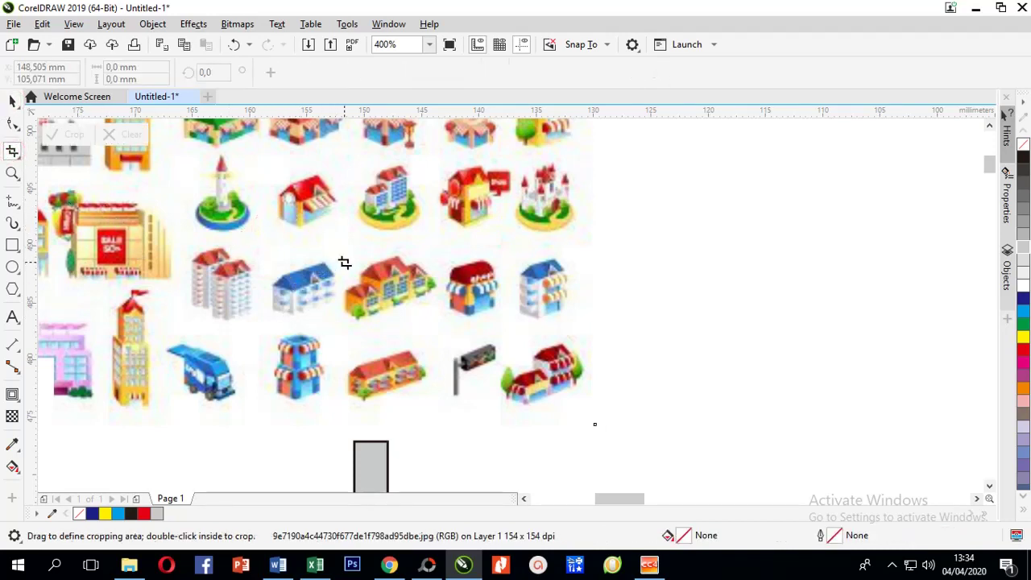
left_click_drag(342, 256, 444, 323)
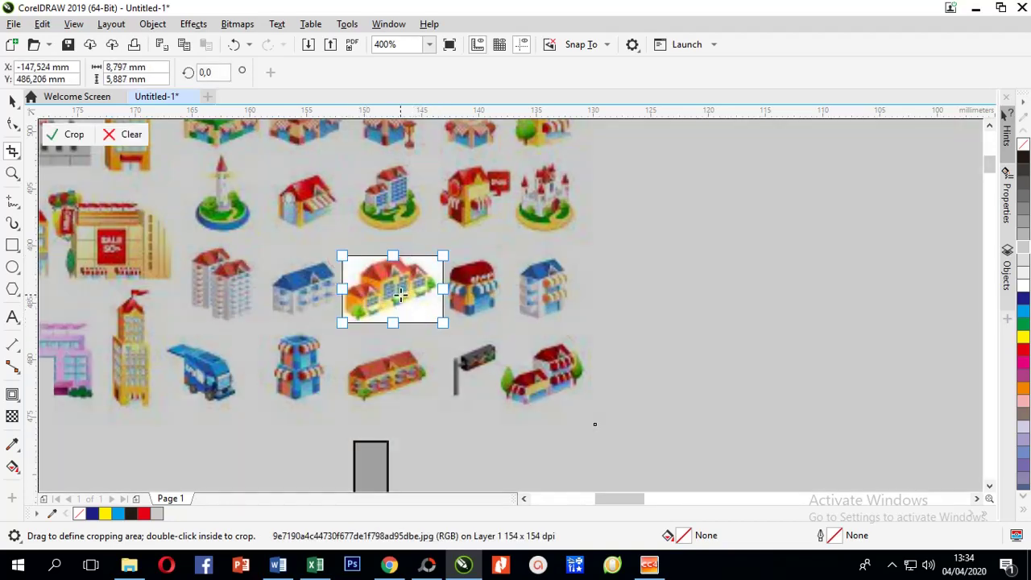
double_click(401, 295)
Move the cropped yellow building to the right of the diagonal Jl. Khaki Lelah road
left_click(12, 98)
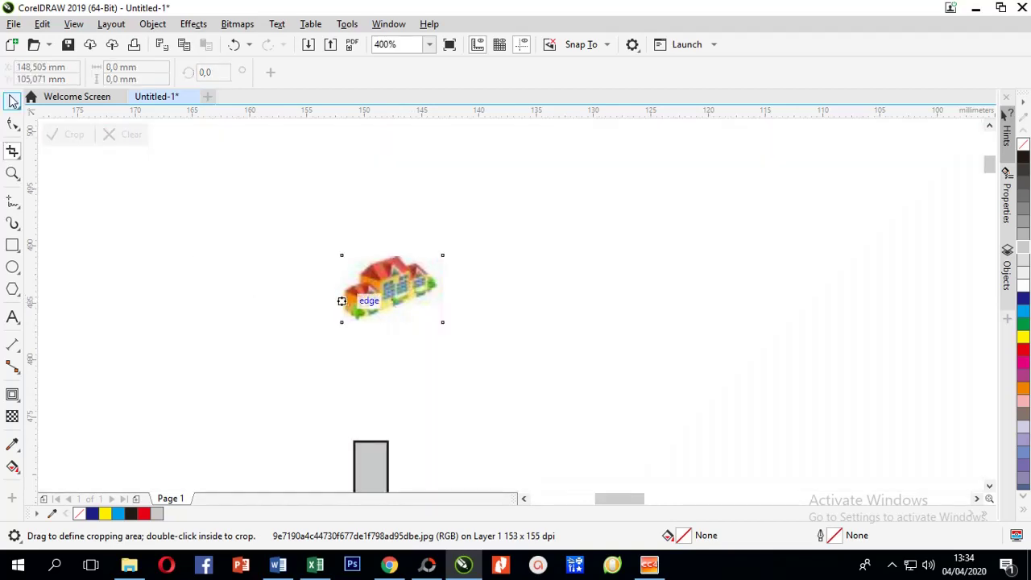
scroll(123, 279, "down", 2)
scroll(125, 276, "down", 2)
left_click_drag(189, 281, 378, 357)
scroll(377, 356, "up", 4)
left_click_drag(379, 311, 360, 335)
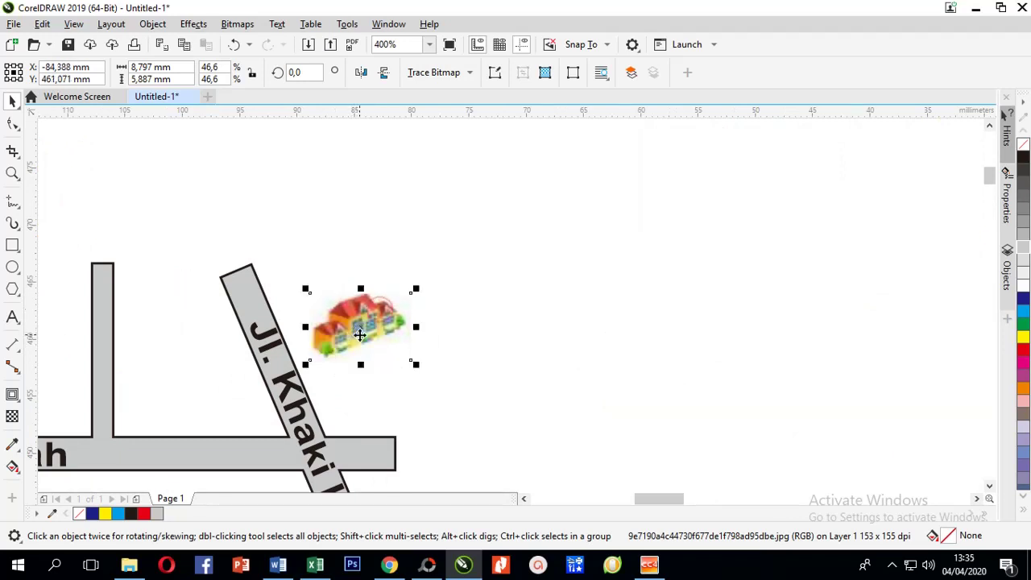
Mirror the yellow building horizontally, keeping it upright
left_click(384, 72)
left_click(360, 73)
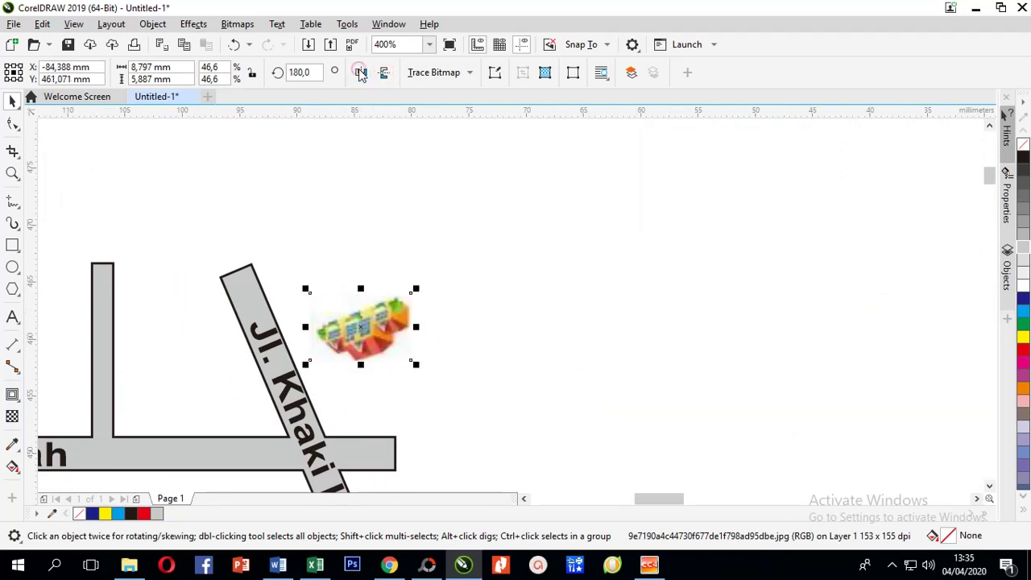
left_click(383, 72)
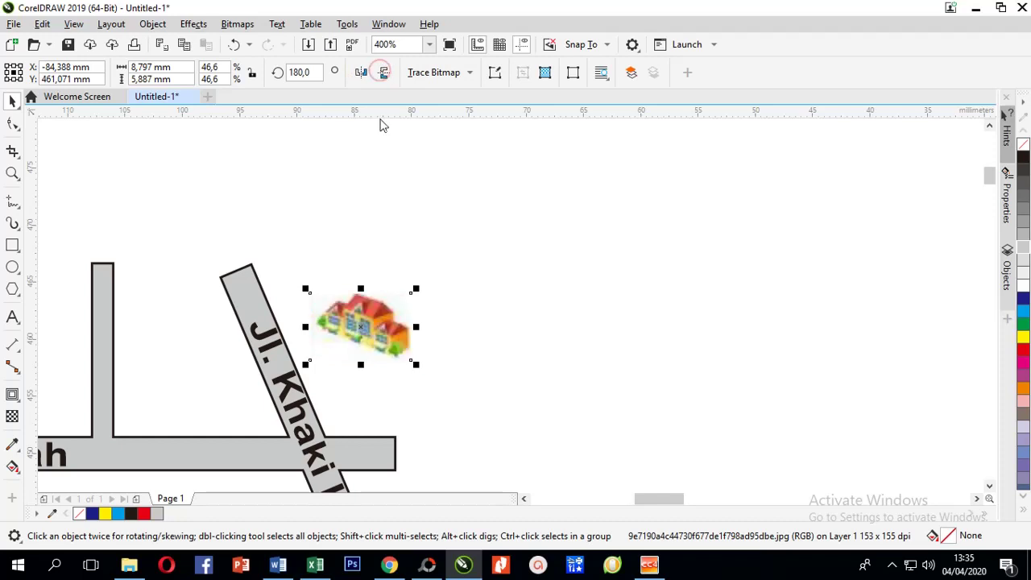
Place the yellow building in the corner between the diagonal road and the right end of horizontal Jl. Khaki Lelah
left_click_drag(379, 334, 351, 413)
scroll(392, 415, "up", 1)
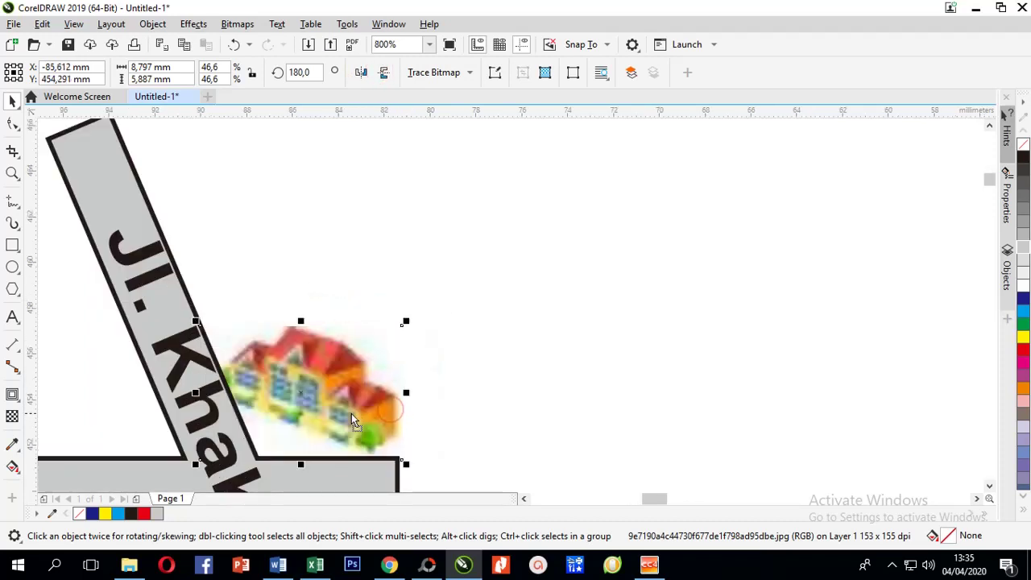
scroll(351, 413, "down", 1)
scroll(357, 354, "down", 1)
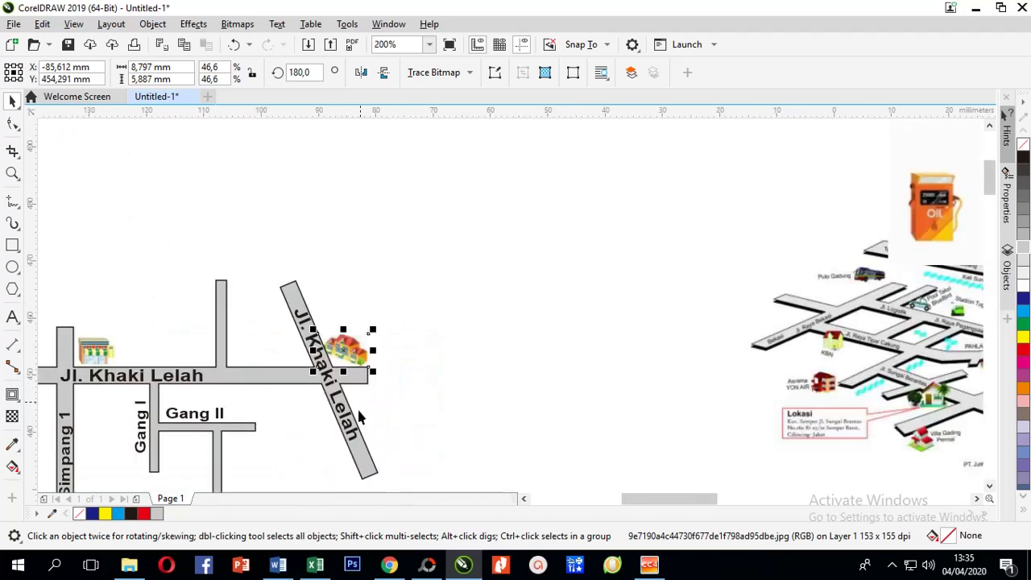
scroll(348, 285, "up", 1)
left_click_drag(348, 285, 336, 281)
left_click(424, 307)
left_click(334, 282)
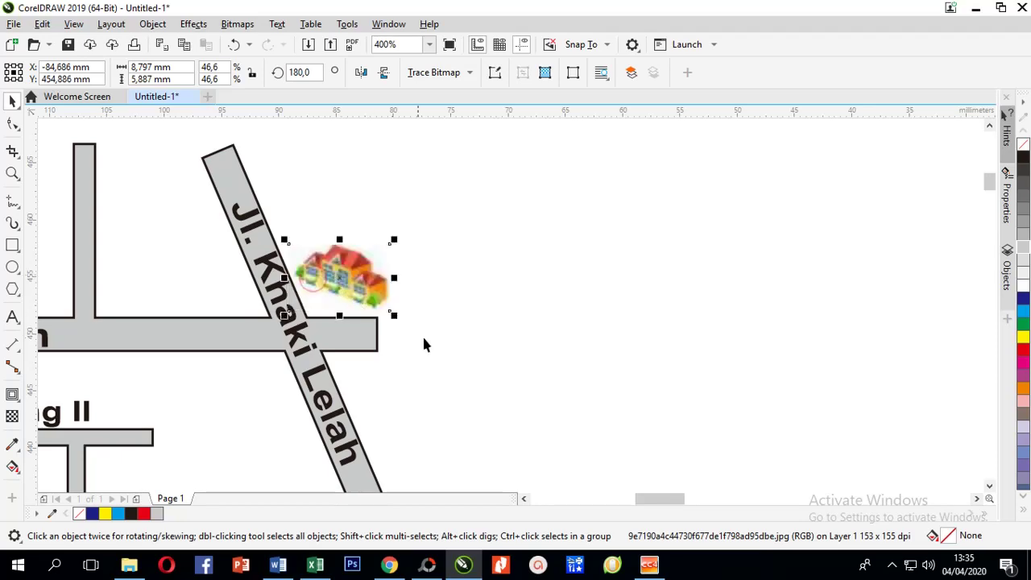
Examine the roundabout area, the reference location map and the remaining building icons for the next landmark
scroll(425, 332, "down", 2)
left_click_drag(380, 406, 407, 380)
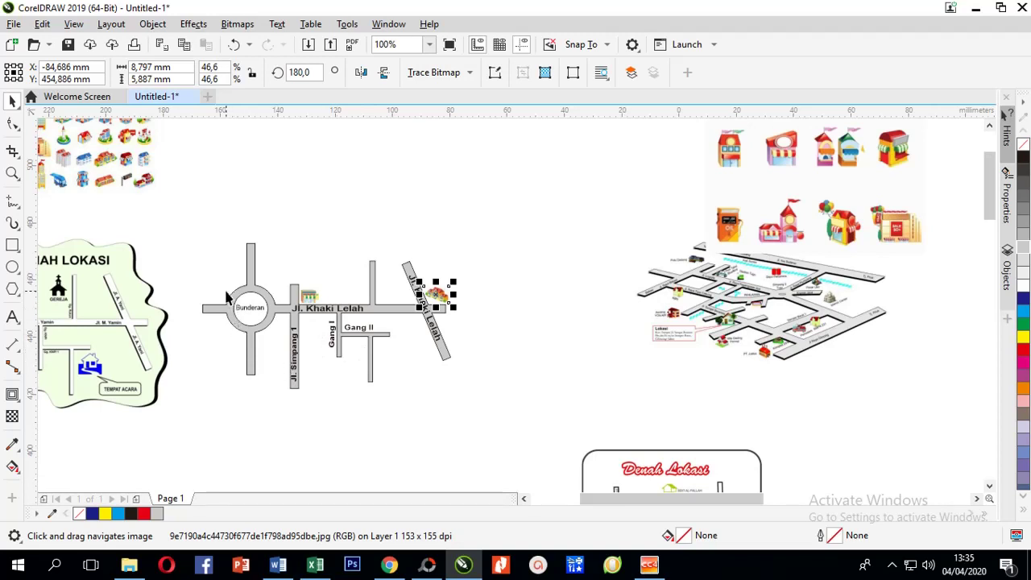
scroll(248, 266, "up", 1)
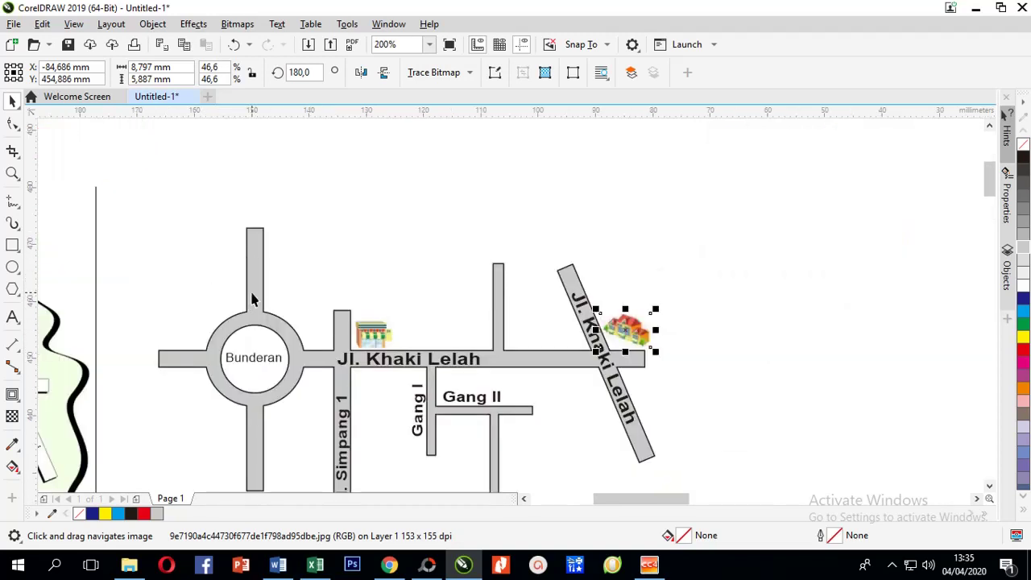
scroll(252, 300, "down", 1)
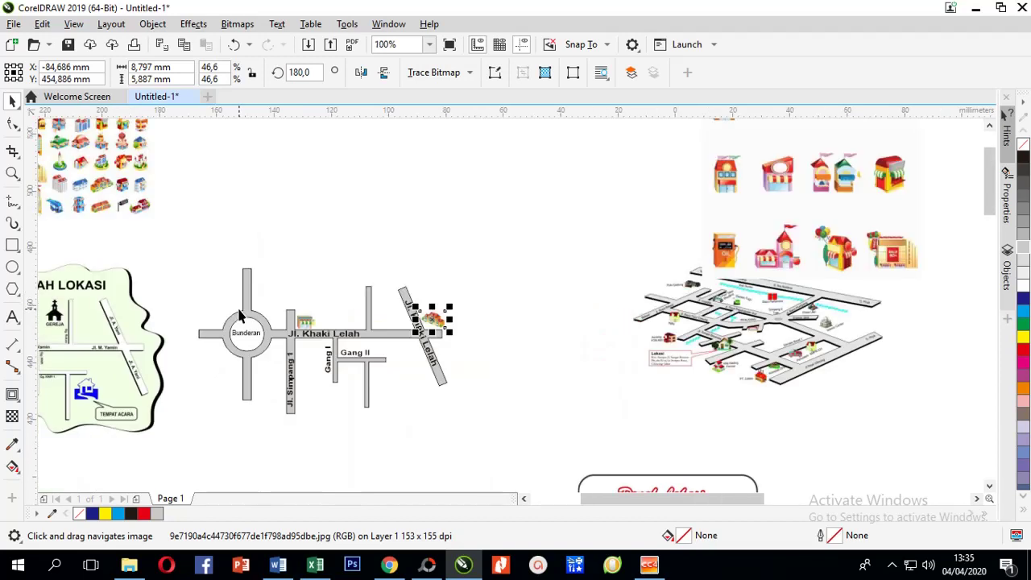
scroll(376, 345, "right", 5)
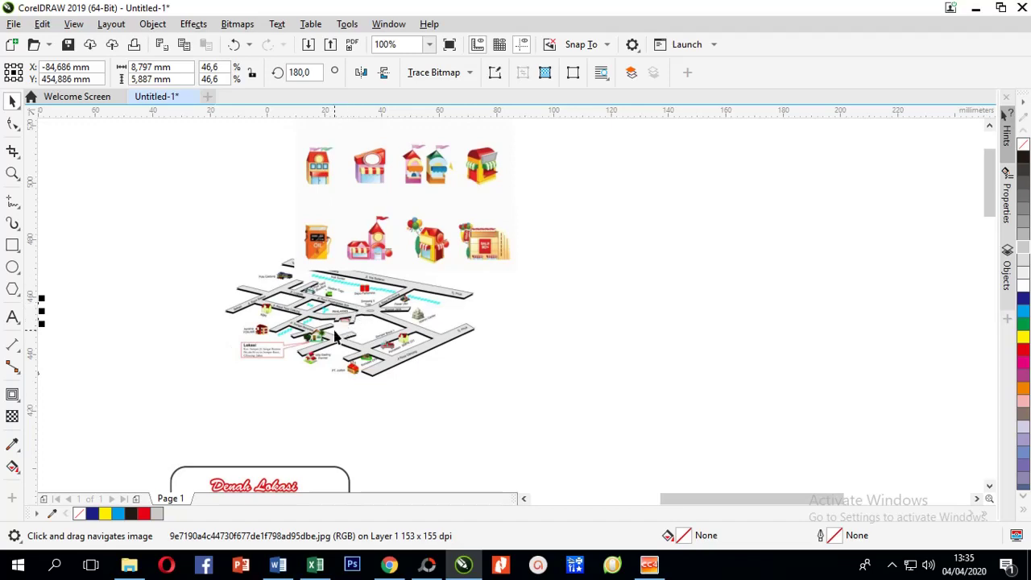
scroll(335, 337, "up", 1)
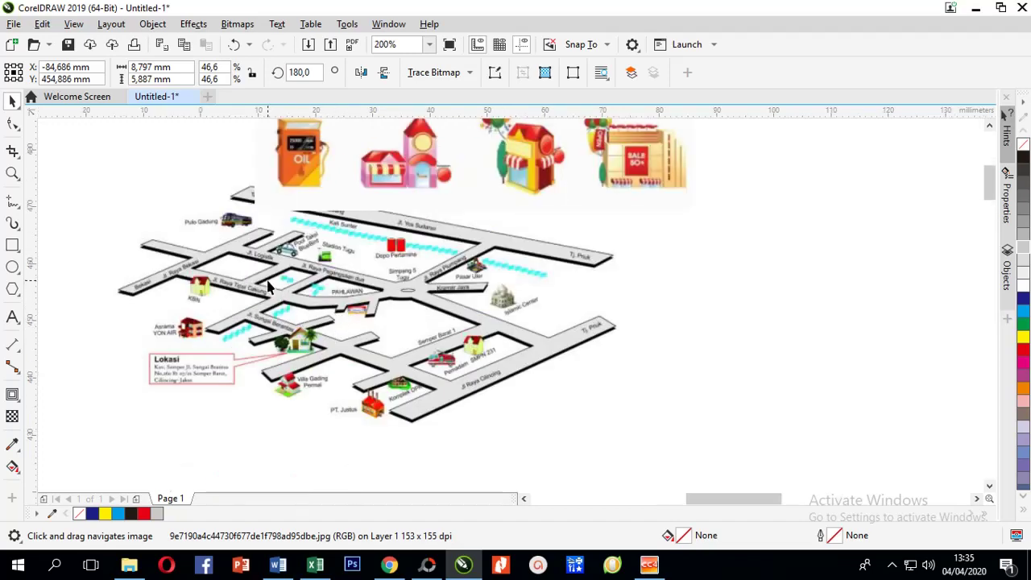
scroll(270, 286, "down", 1)
scroll(362, 298, "left", 5)
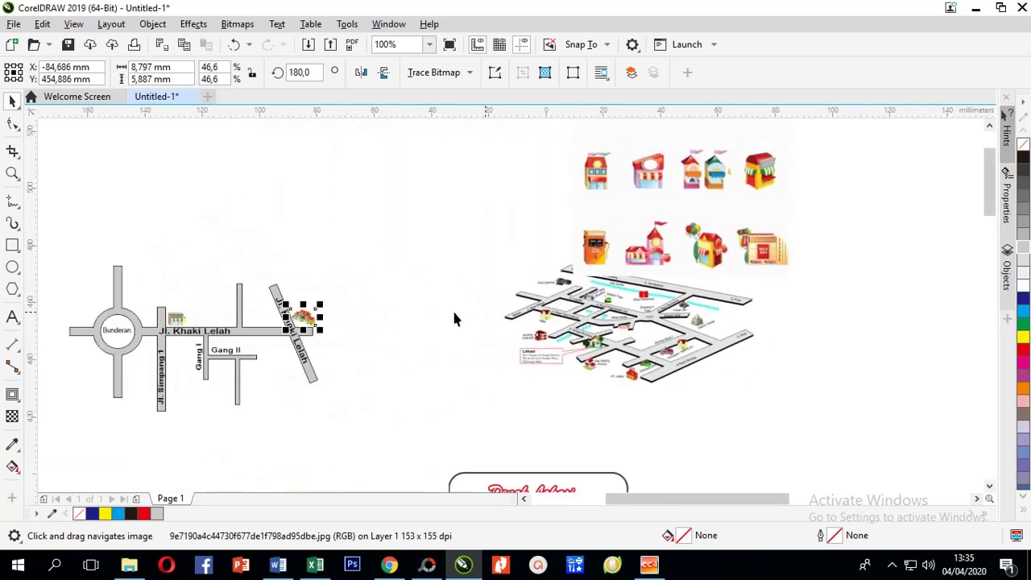
Place a copy of the vertical Jl. Simpang 1 label on the road below the roundabout
scroll(409, 286, "left", 1)
scroll(258, 322, "up", 1)
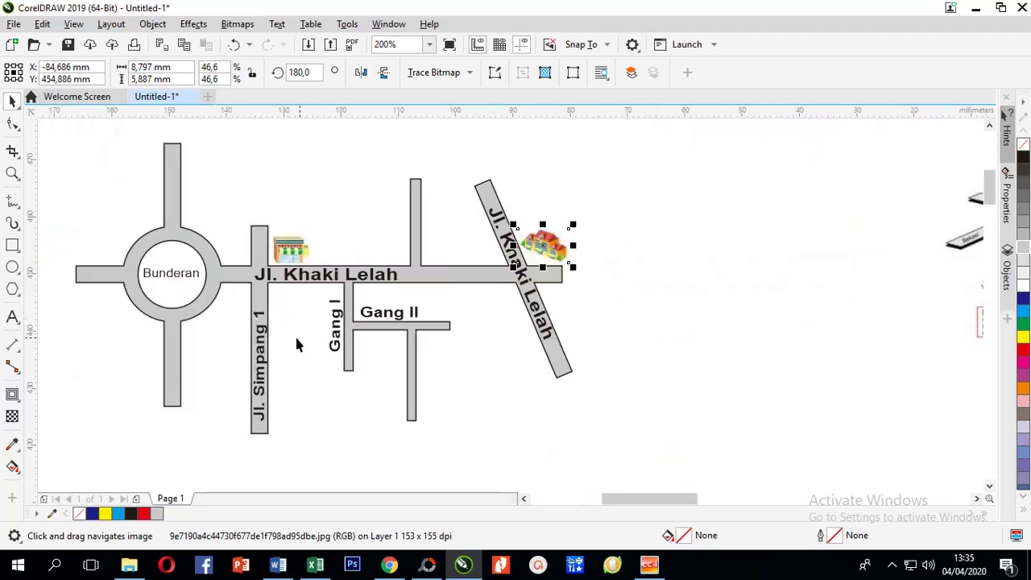
left_click_drag(260, 354, 182, 354)
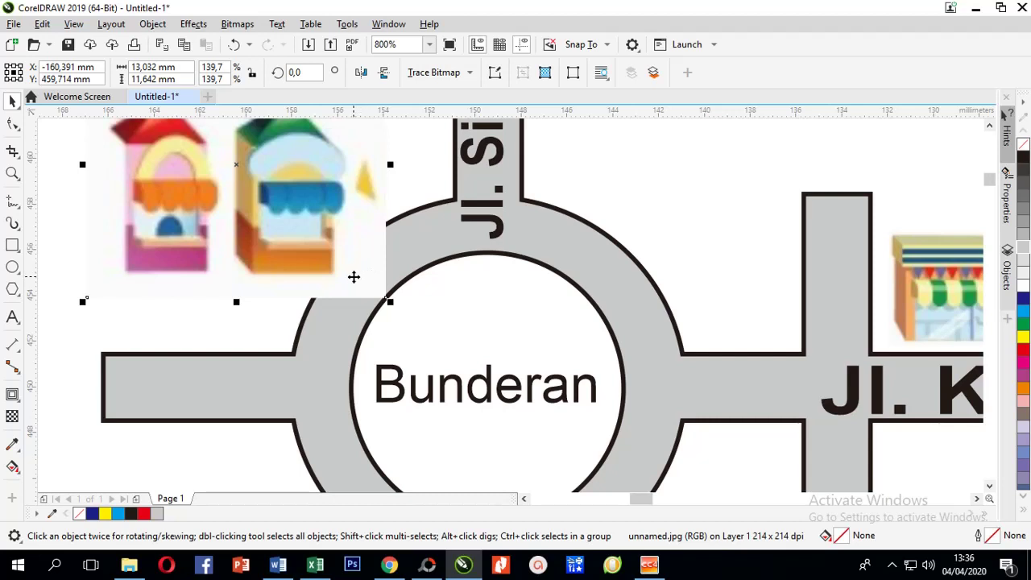
Send the image of the two shop buildings behind the grey roundabout road shape
right_click(314, 242)
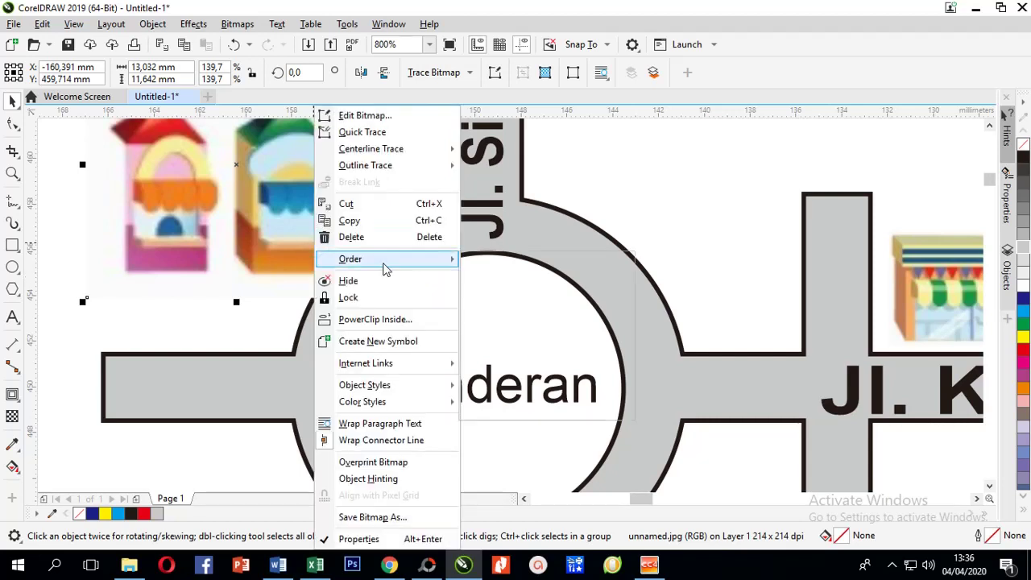
mouse_move(385, 268)
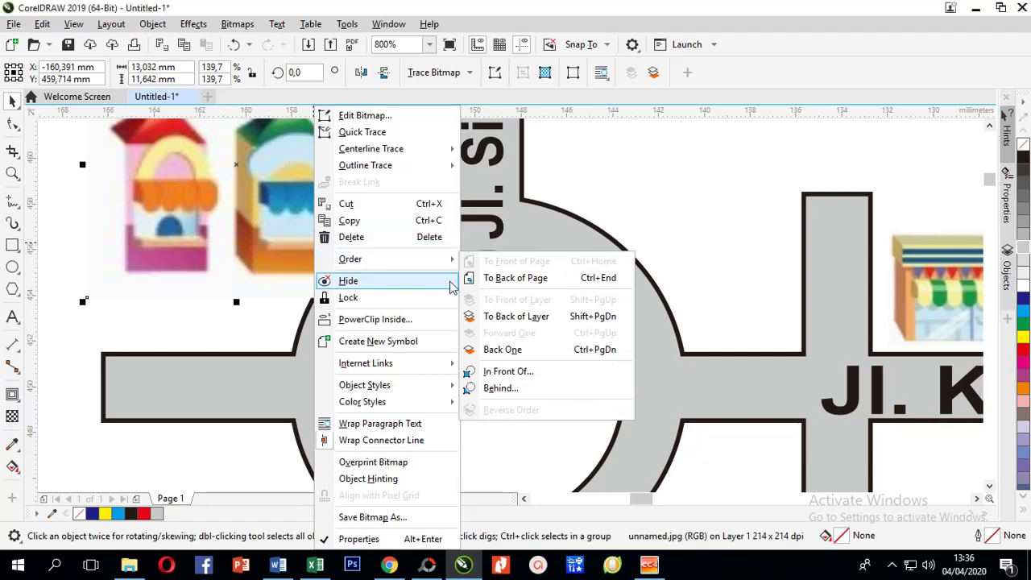
left_click(501, 389)
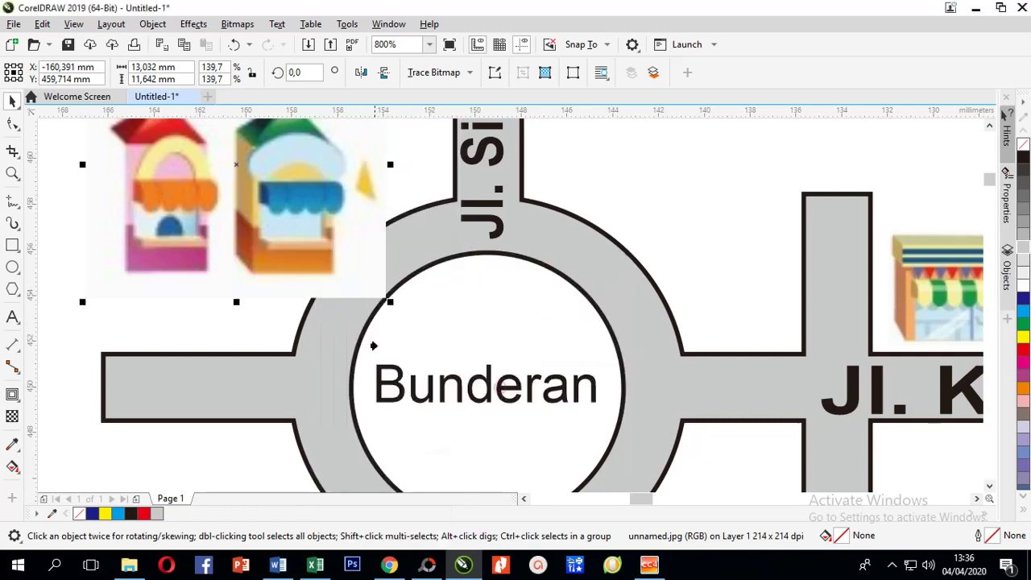
left_click(299, 389)
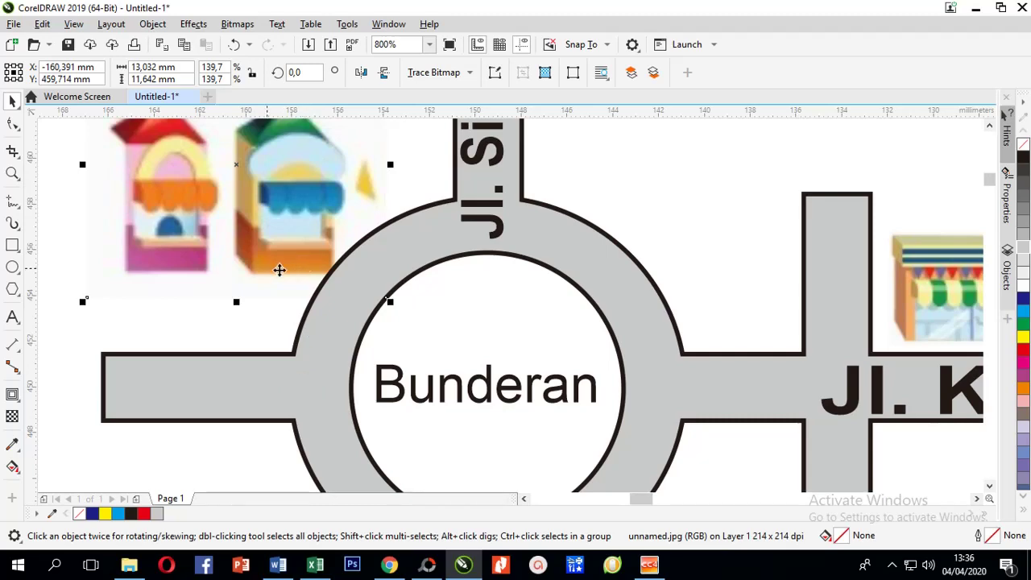
Move the green Denah Lokasi reference map away from the drawn map, to the empty area above and beyond the perspective map
scroll(257, 267, "down", 2)
scroll(257, 266, "down", 1)
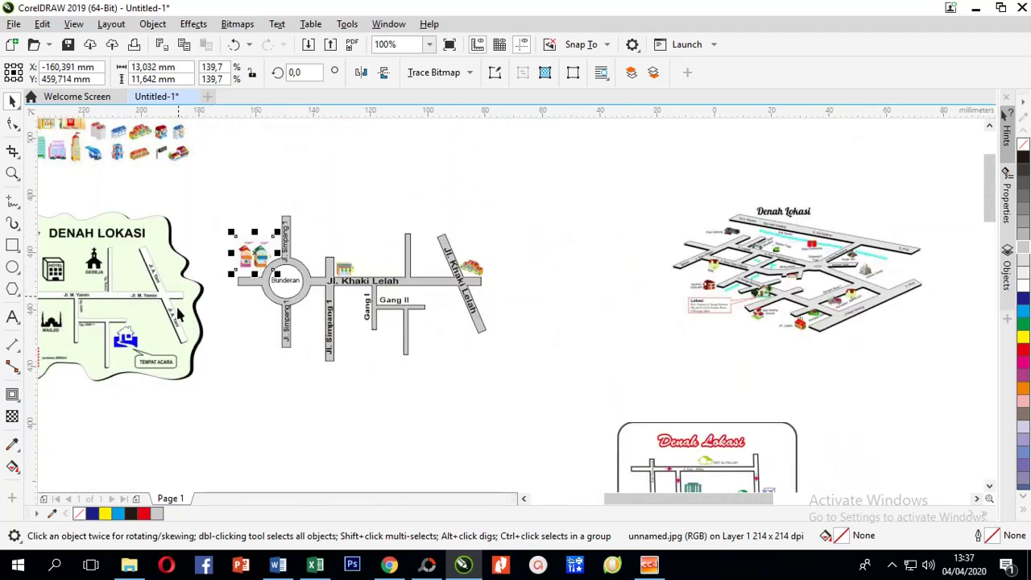
scroll(199, 284, "left", 2)
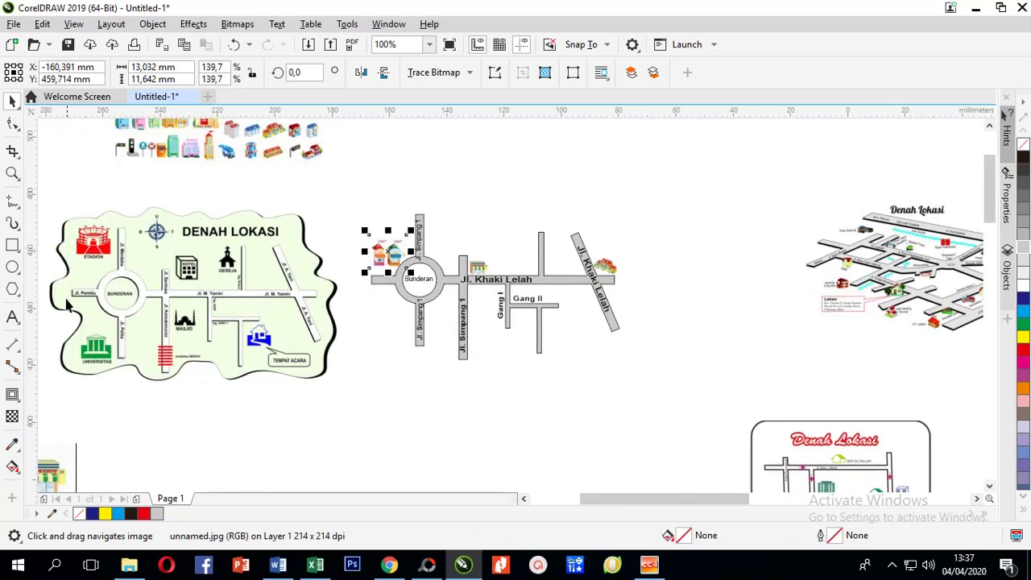
scroll(265, 321, "right", 2)
scroll(170, 320, "down", 1)
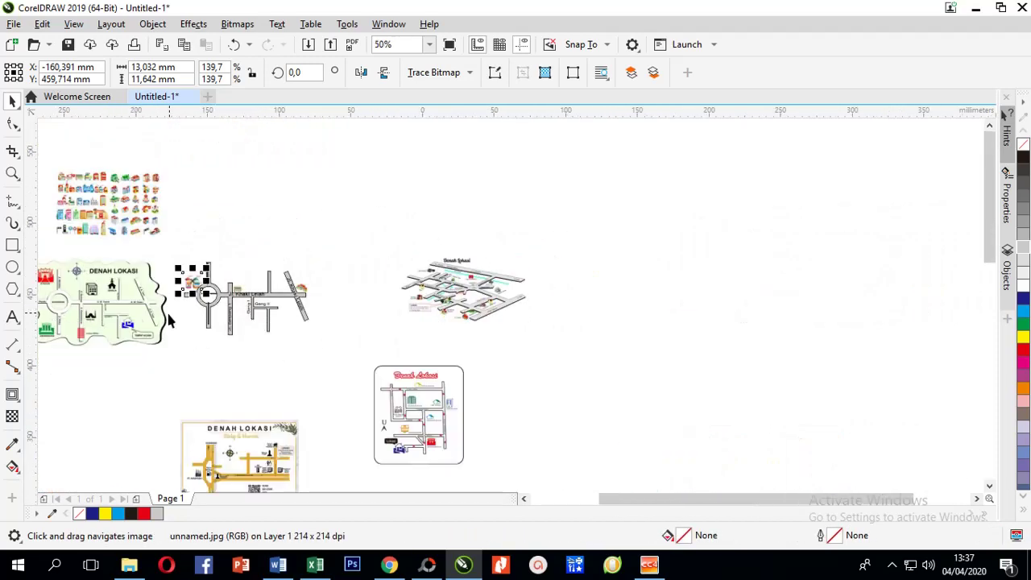
left_click_drag(147, 320, 650, 201)
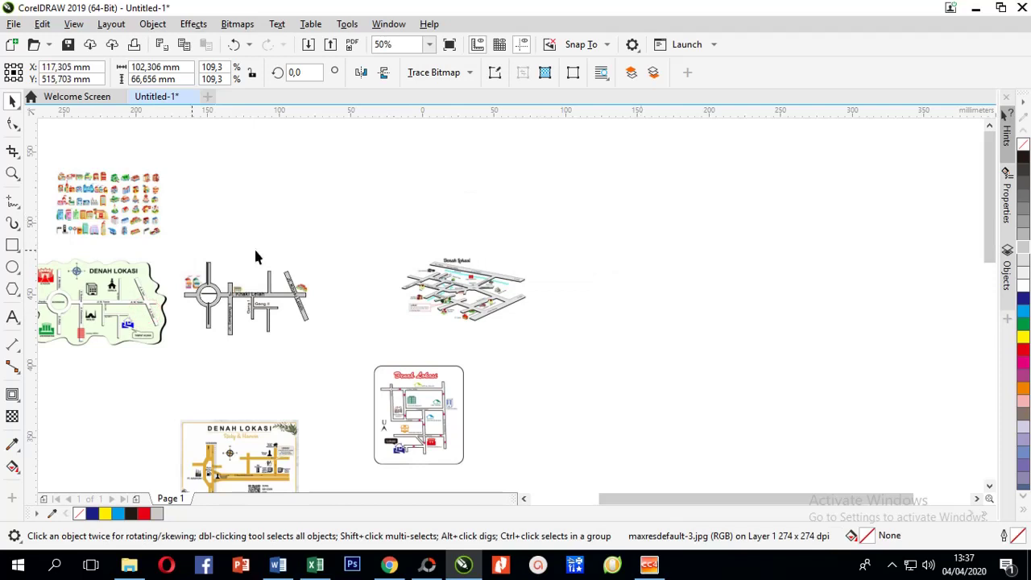
Draw a rectangular frame around the drawn map and tighten its four sides to about 100.5 by 62.2 mm
left_click(12, 244)
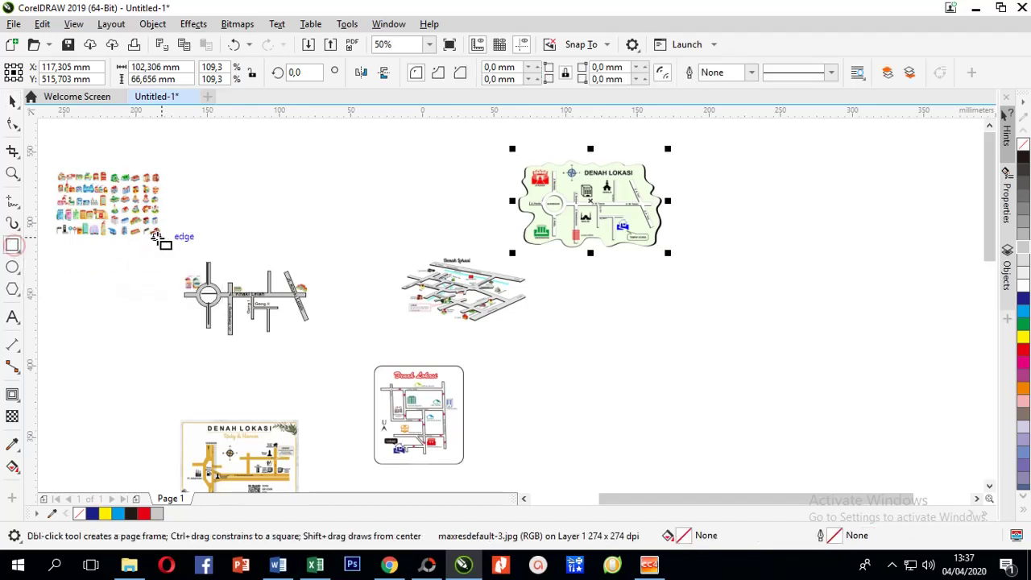
mouse_move(162, 238)
left_mouse_down()
mouse_move(323, 352)
mouse_move(339, 352)
left_mouse_up()
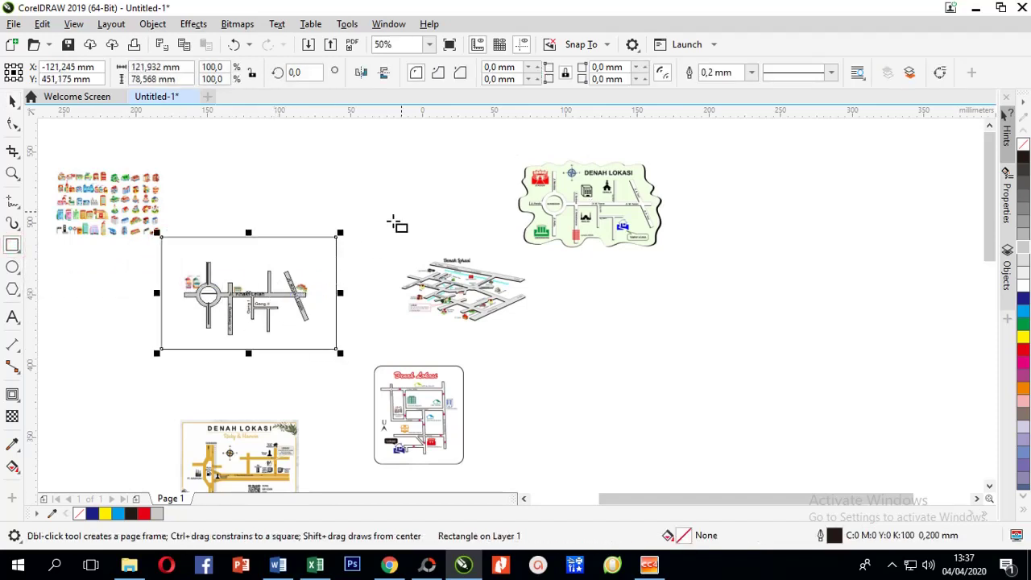
scroll(248, 263, "up", 2)
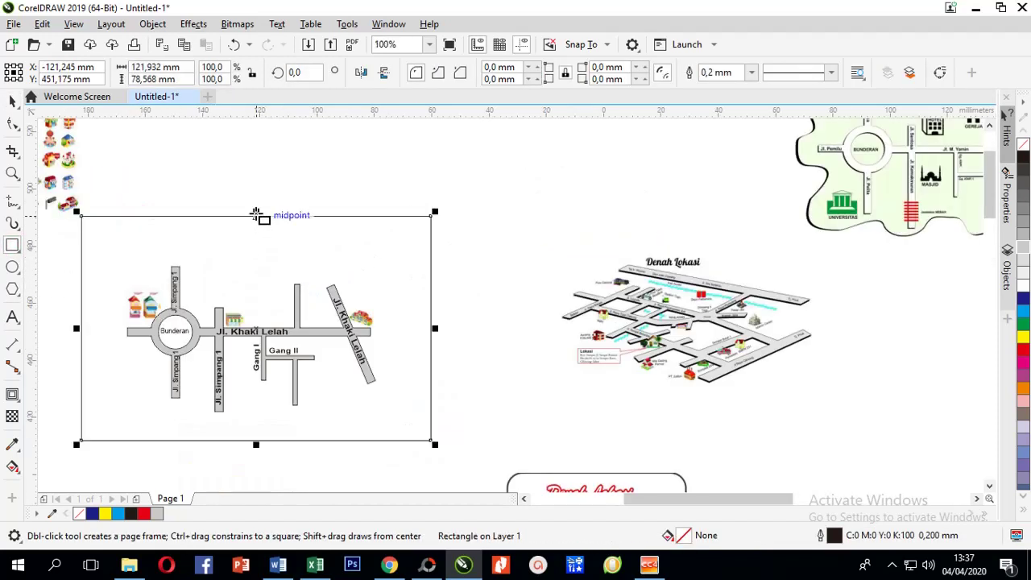
left_click_drag(256, 211, 256, 244)
left_click_drag(79, 344, 112, 344)
left_click_drag(274, 443, 274, 431)
left_click_drag(434, 342, 404, 341)
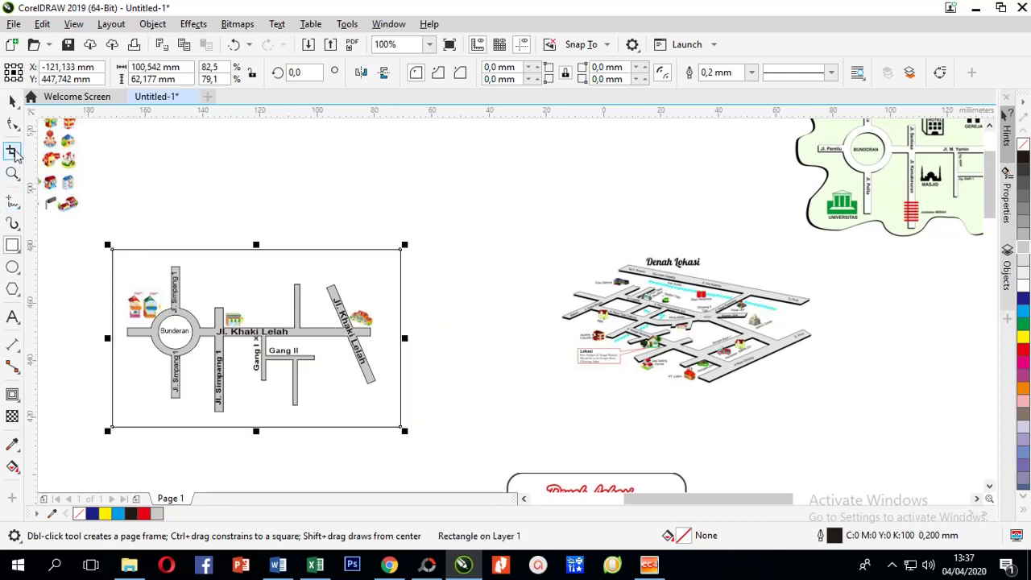
Convert the rectangular frame around the map to curves
left_click(12, 100)
scroll(59, 294, "up", 1)
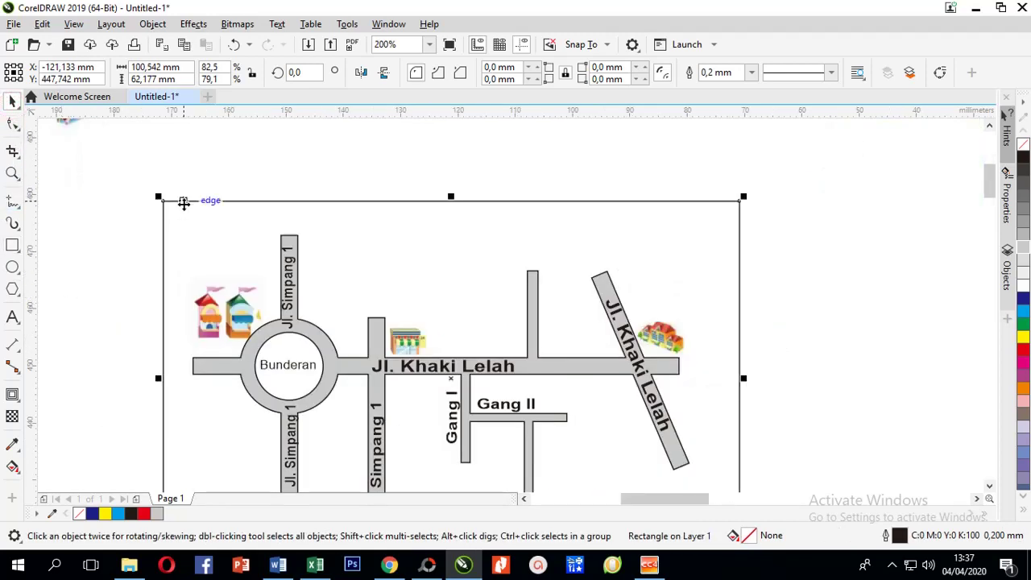
right_click(182, 201)
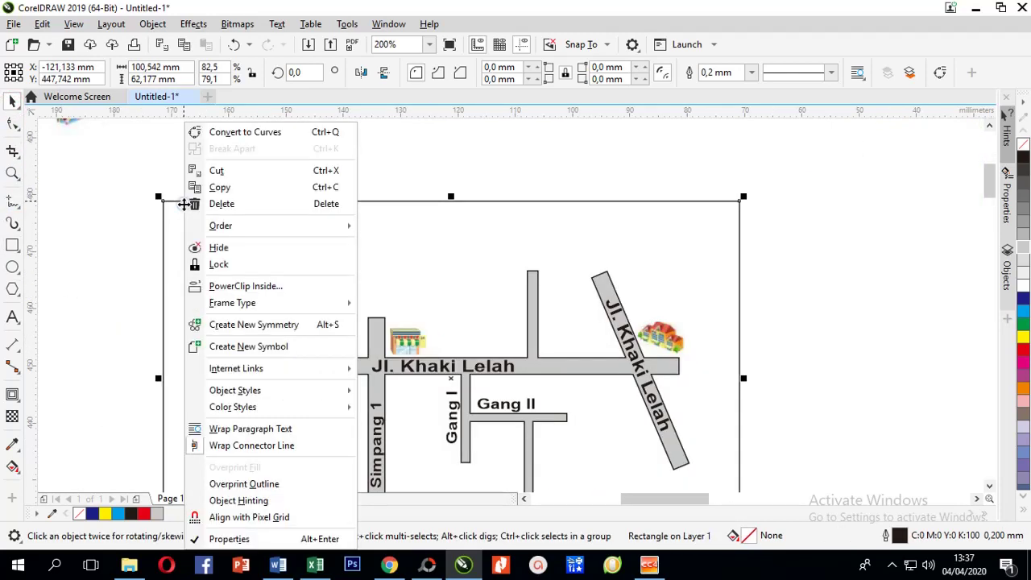
left_click(232, 134)
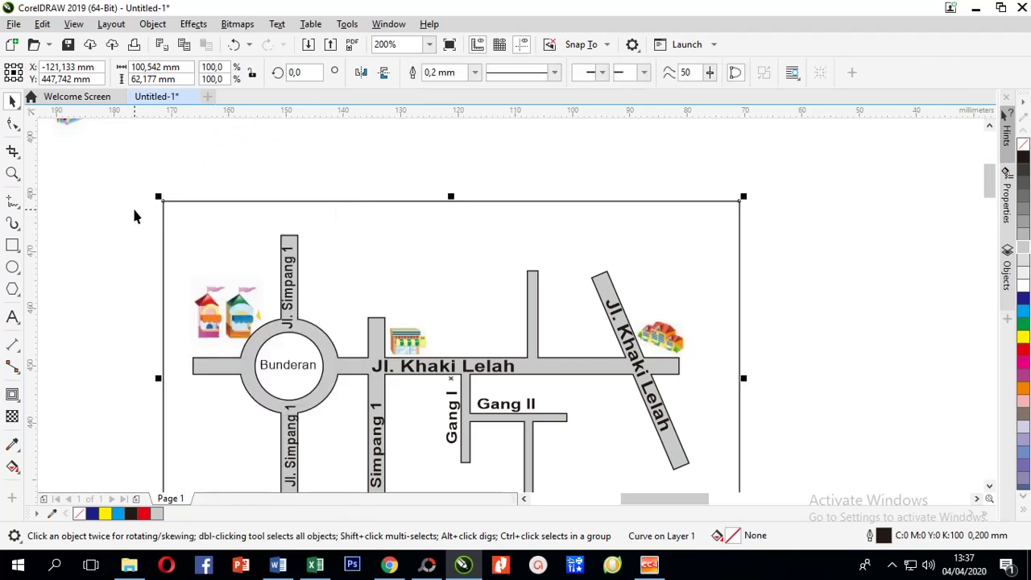
Add two nodes on the frame's top edge and lower the segment between them by about 5 mm
scroll(149, 194, "down", 1)
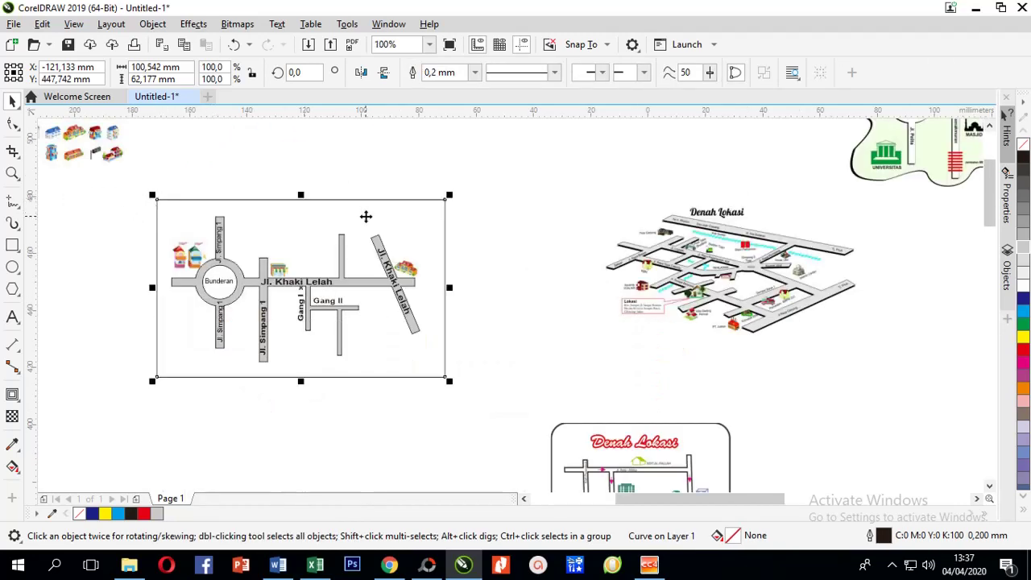
scroll(341, 207, "up", 1)
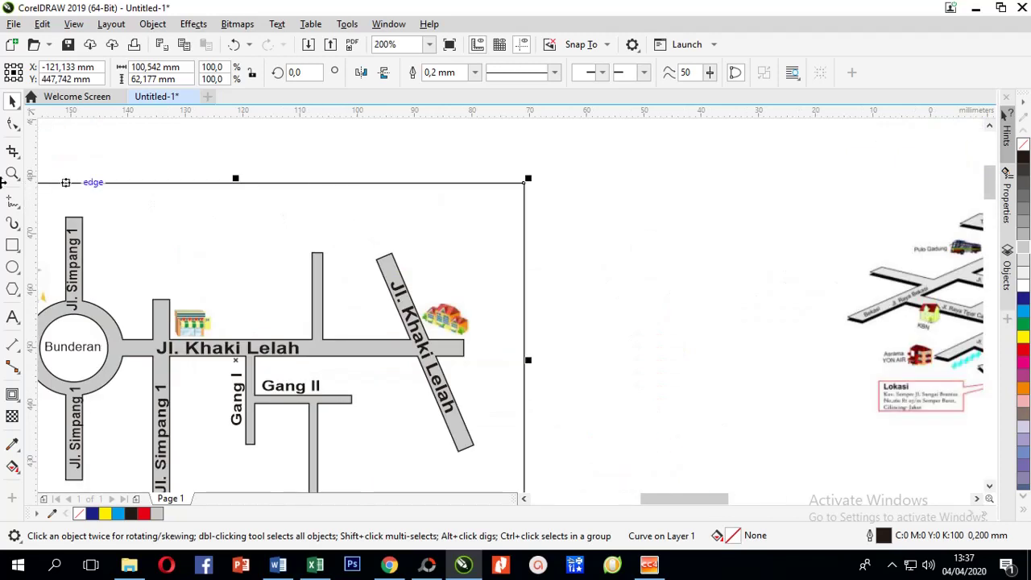
left_click(13, 125)
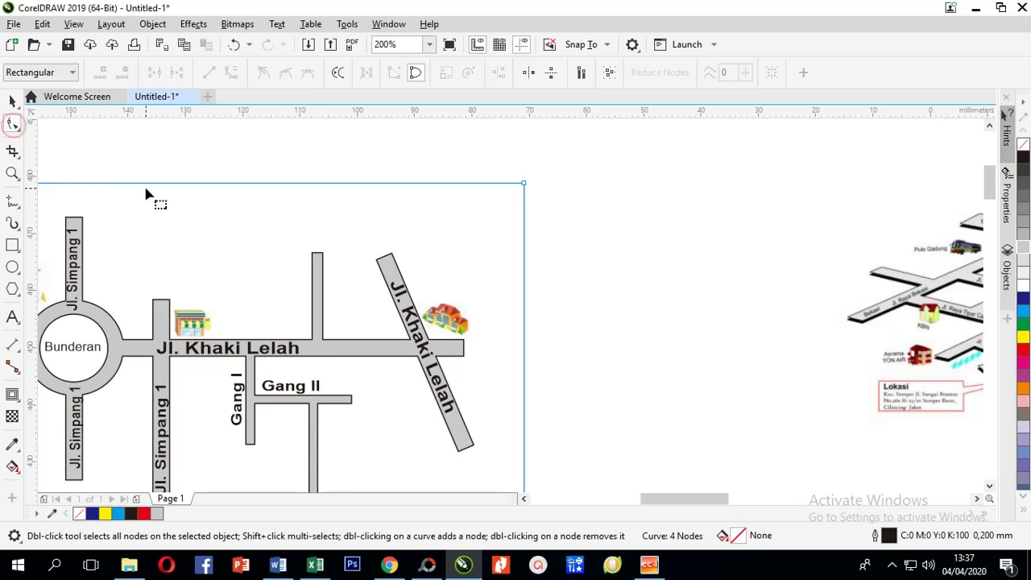
left_click(136, 183)
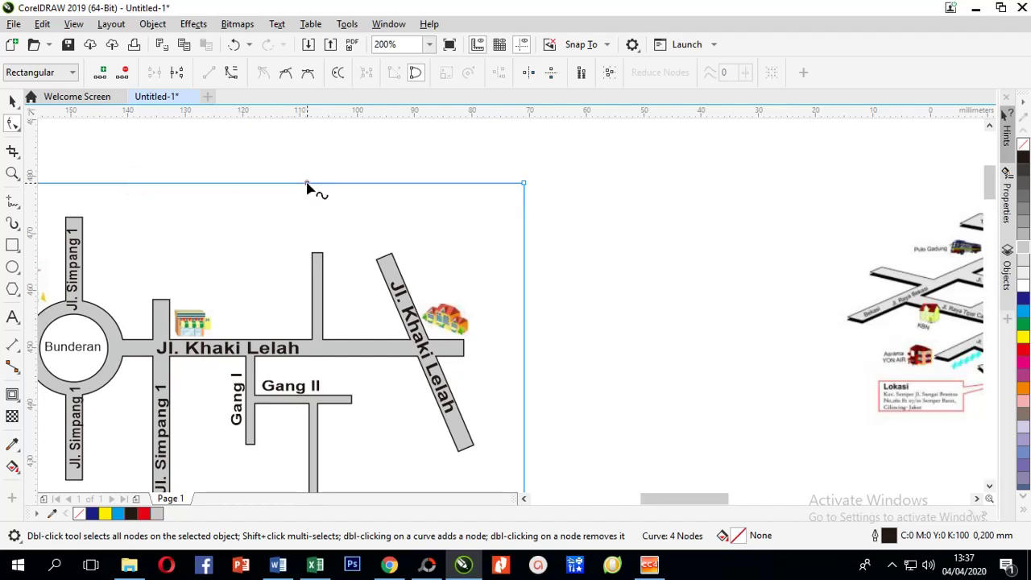
double_click(307, 184)
double_click(143, 183)
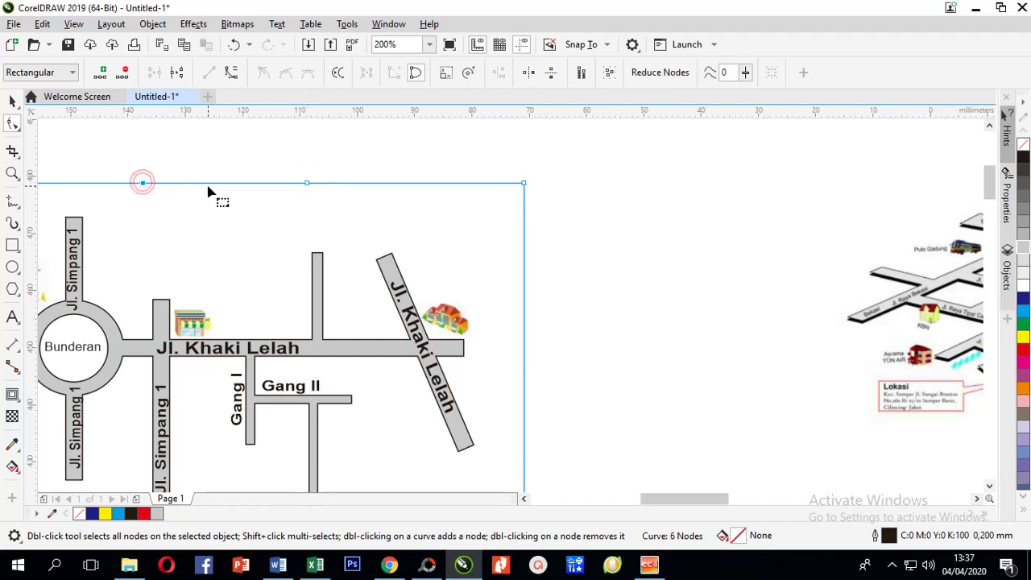
left_click_drag(210, 184, 210, 214)
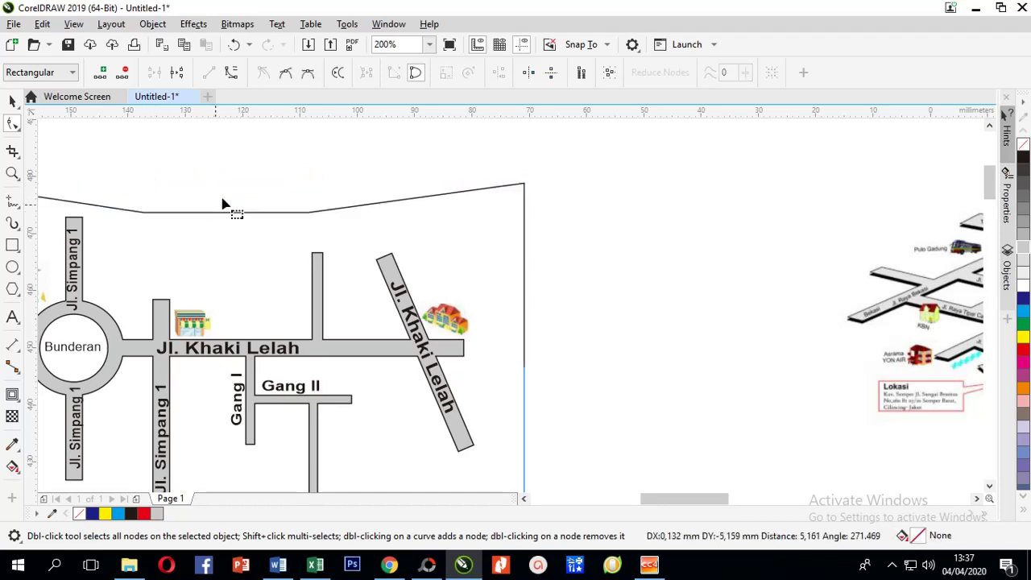
Convert the left segment of the frame's top edge to a curve and bend it upward
scroll(223, 203, "down", 2)
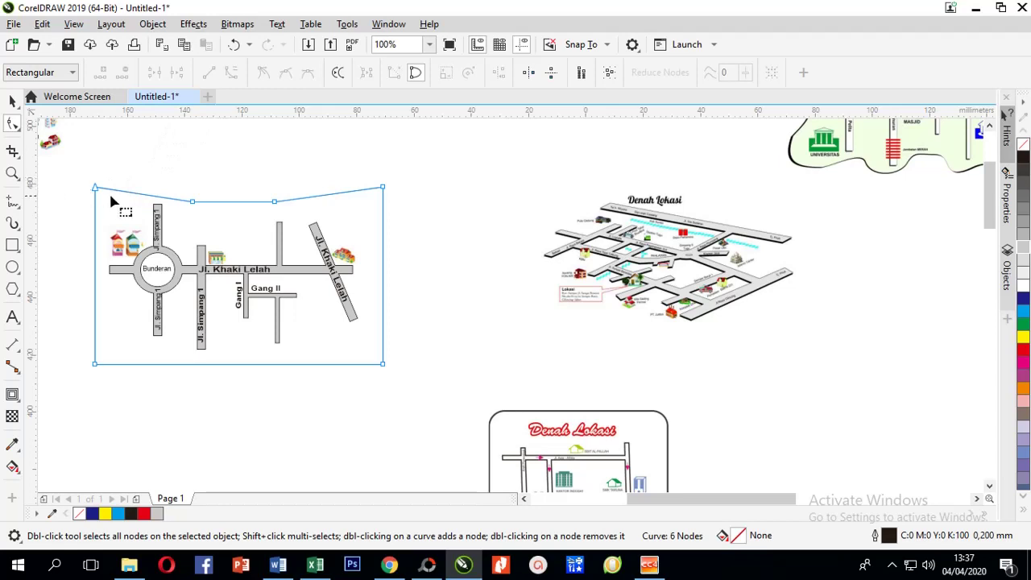
left_click(142, 196)
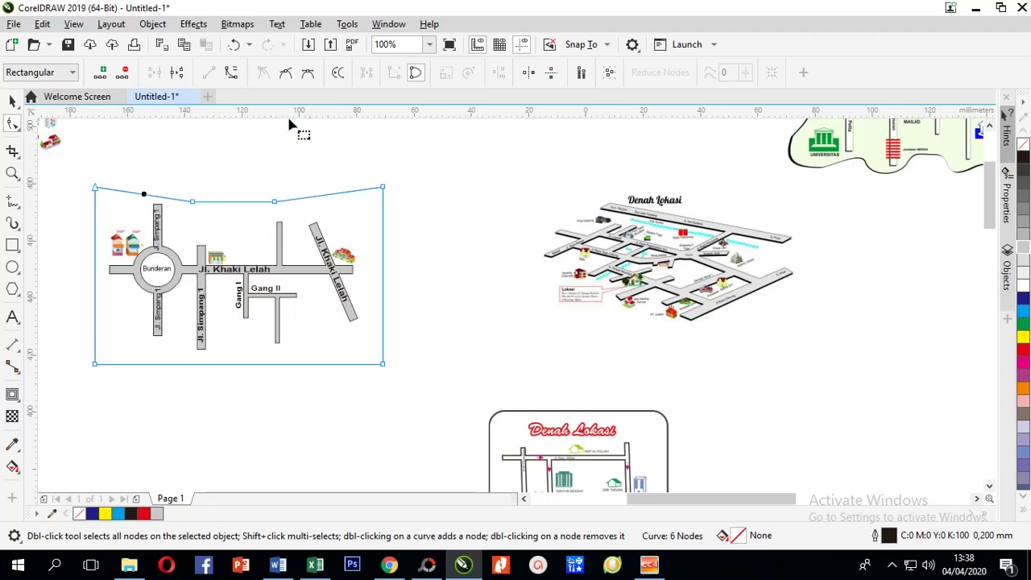
left_click(231, 74)
scroll(137, 202, "up", 1)
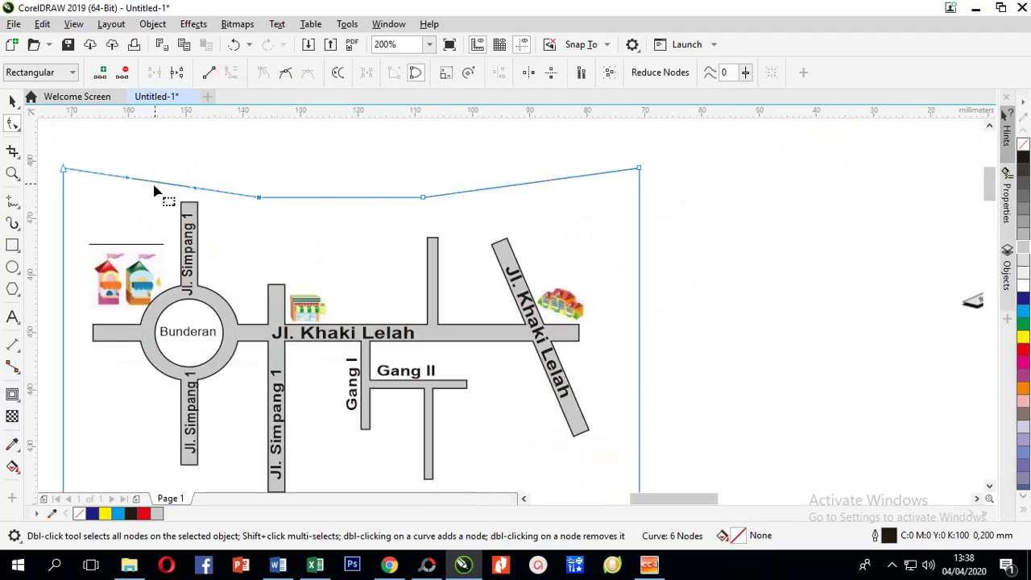
left_click_drag(160, 187, 188, 170)
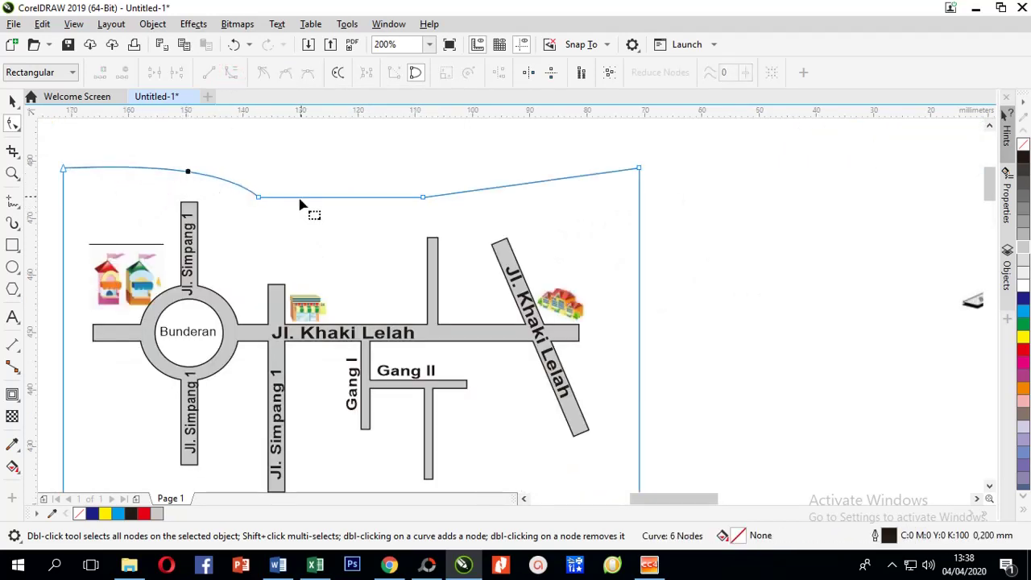
Convert the middle segment of the frame's top edge to a curve, bending it downward and raising its right-hand node
left_click(323, 196)
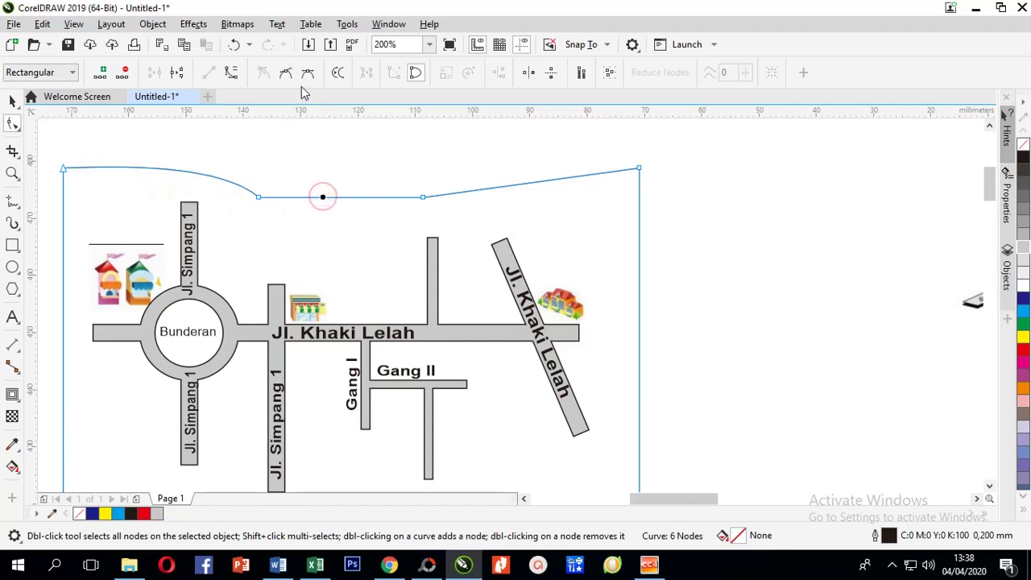
left_click(231, 73)
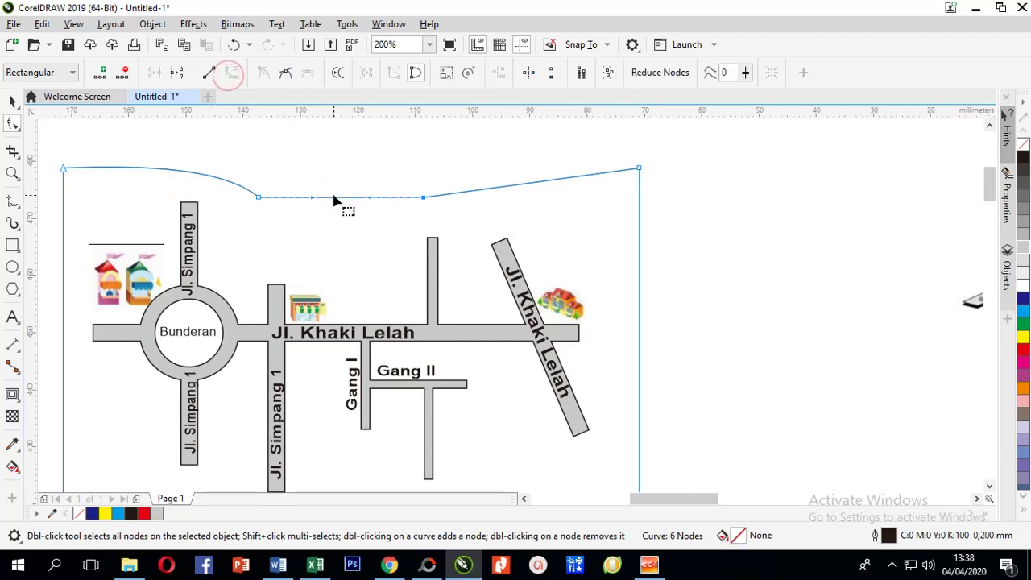
left_click_drag(333, 196, 321, 215)
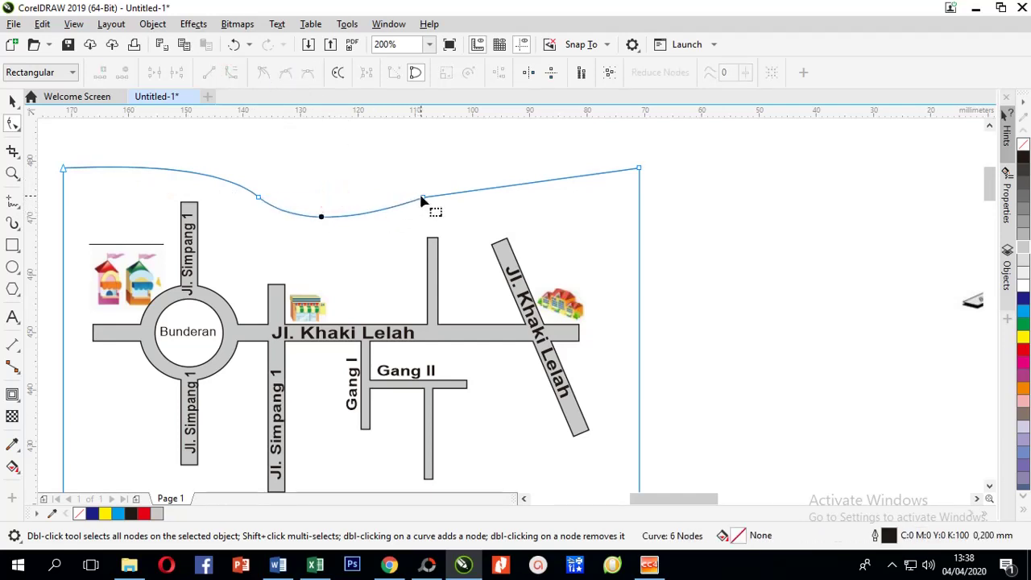
left_click_drag(421, 197, 405, 175)
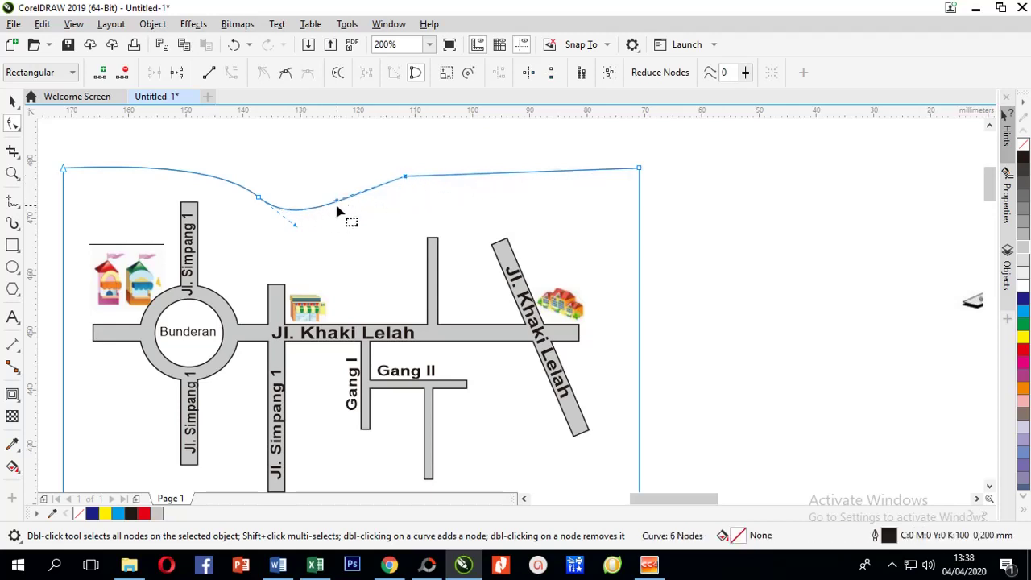
left_click_drag(336, 202, 351, 222)
Convert the top edge's right segment to a curve, add a node on it, and pull the corner node down into a curved corner
left_click(547, 171)
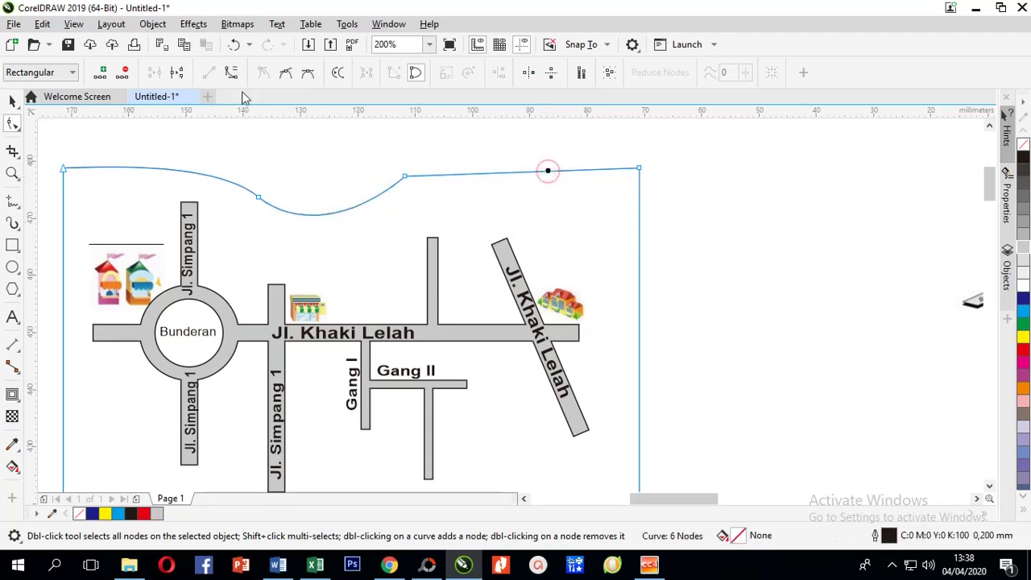
left_click(233, 74)
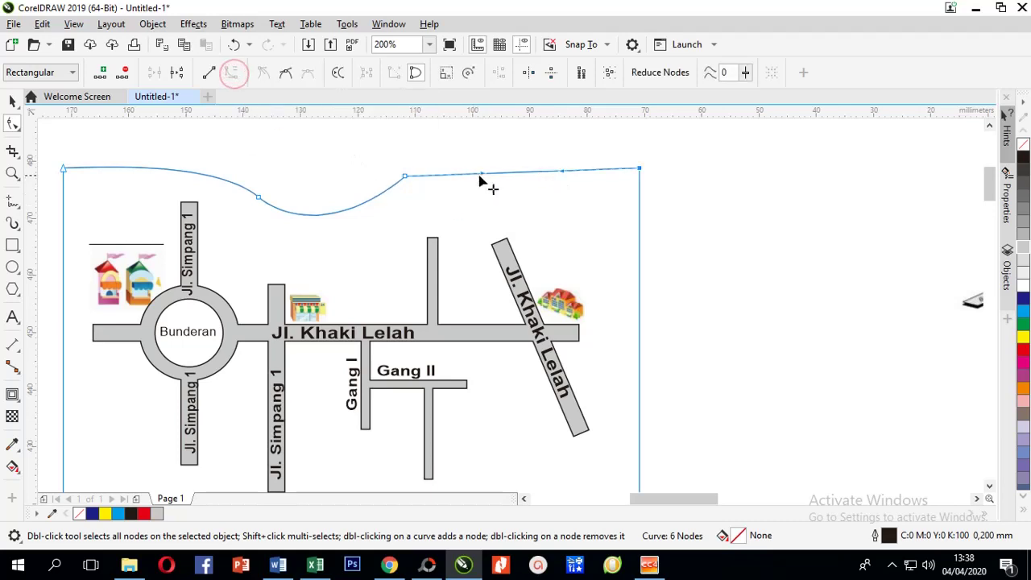
double_click(547, 172)
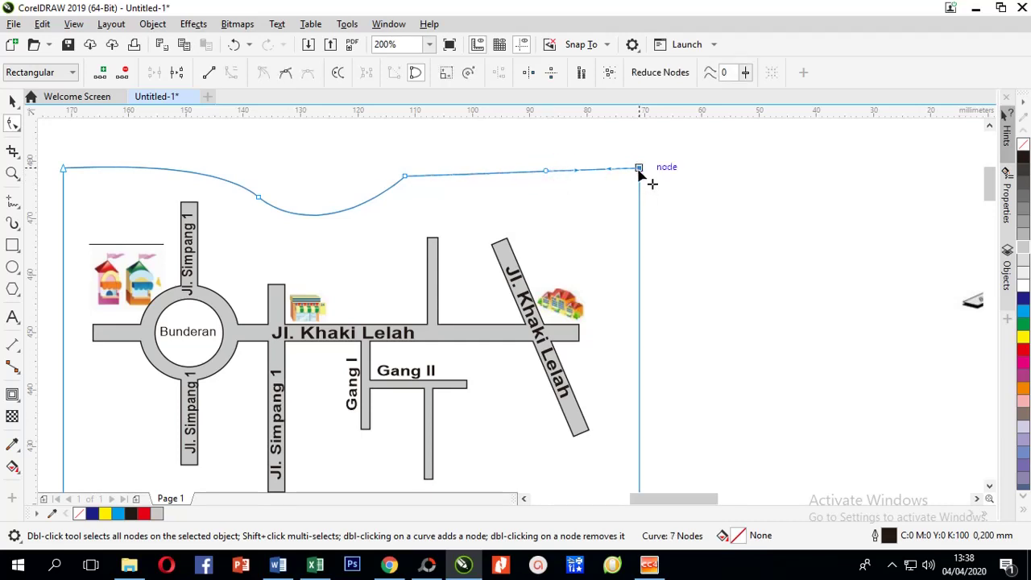
left_click_drag(639, 169, 555, 247)
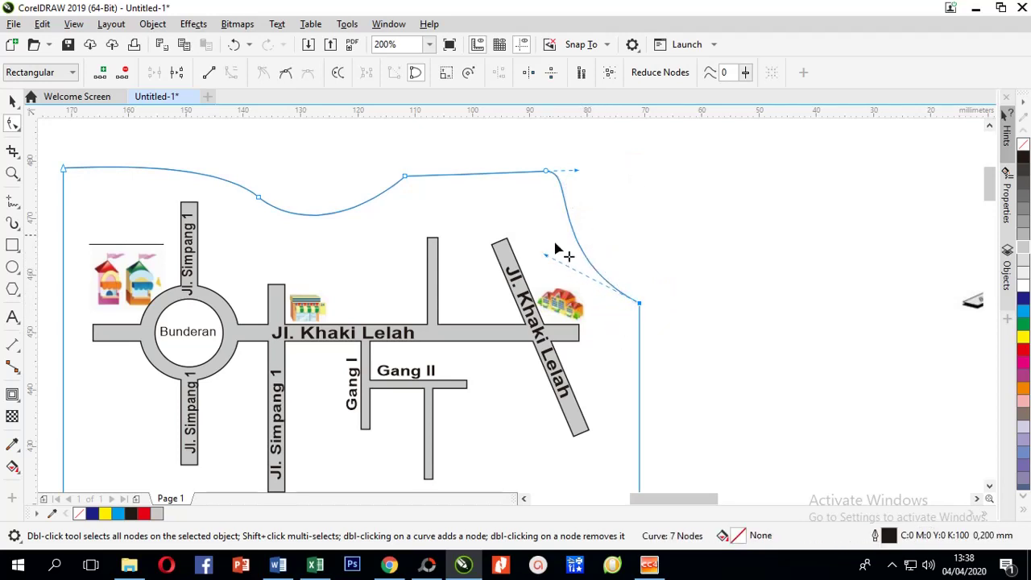
Extend the curve handle of the top-edge node beside the frame's rounded right corner and finish editing the nodes
left_click_drag(581, 176, 627, 179)
scroll(588, 210, "down", 2)
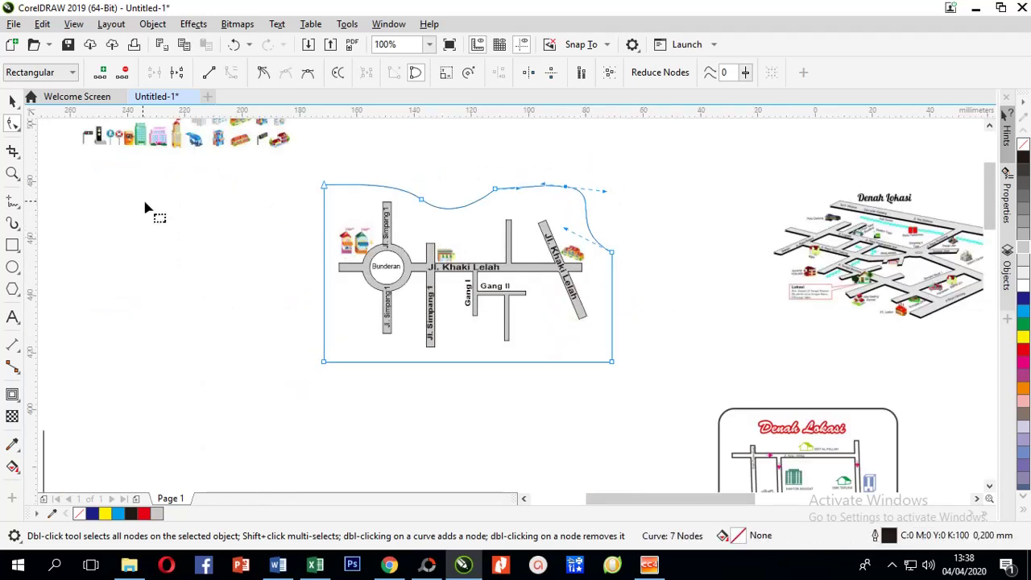
left_click(13, 105)
left_click(475, 156)
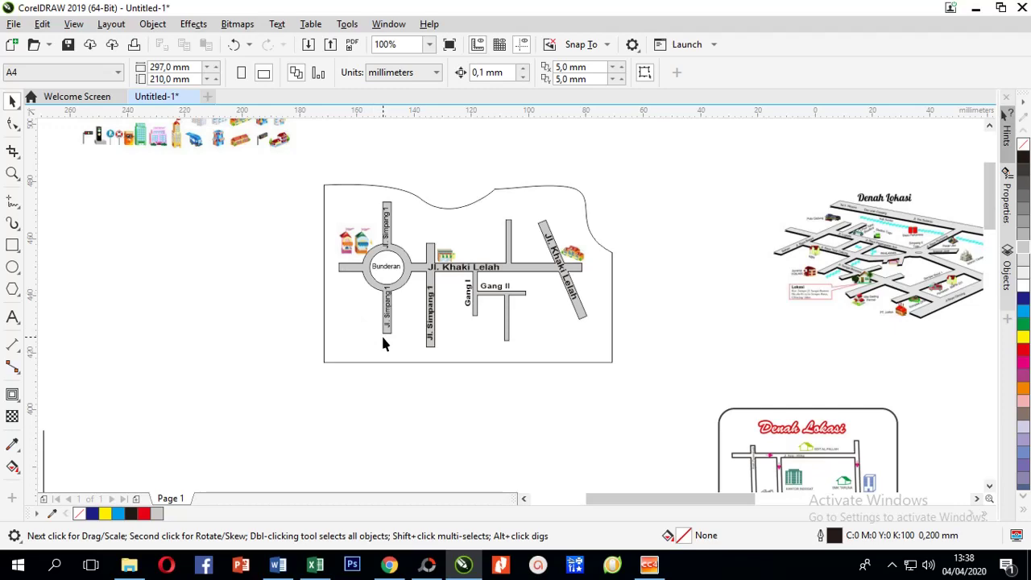
Group the wavy frame with all the map's streets, icons and labels, and undo the grouping
scroll(383, 340, "down", 2)
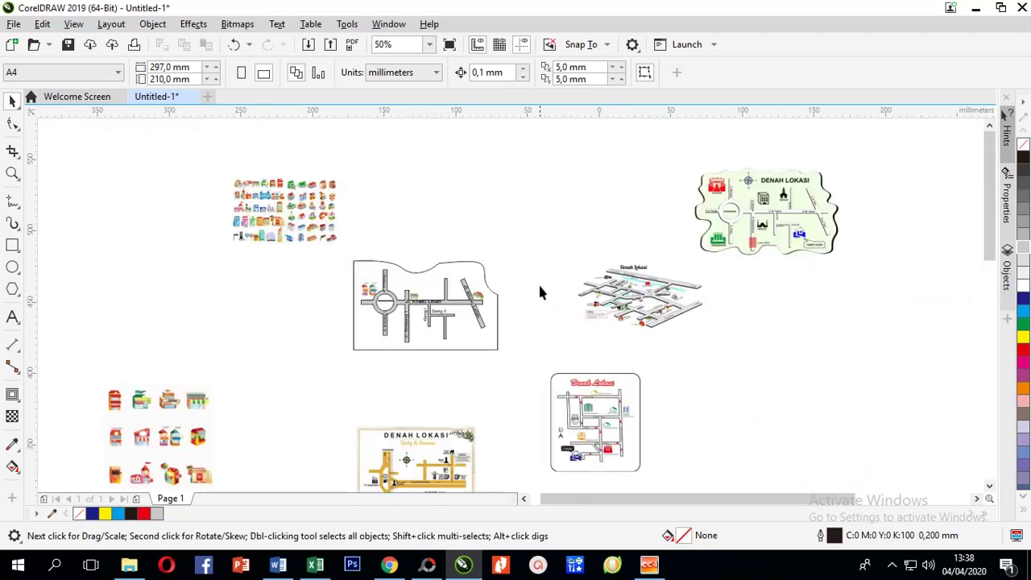
scroll(721, 308, "up", 2)
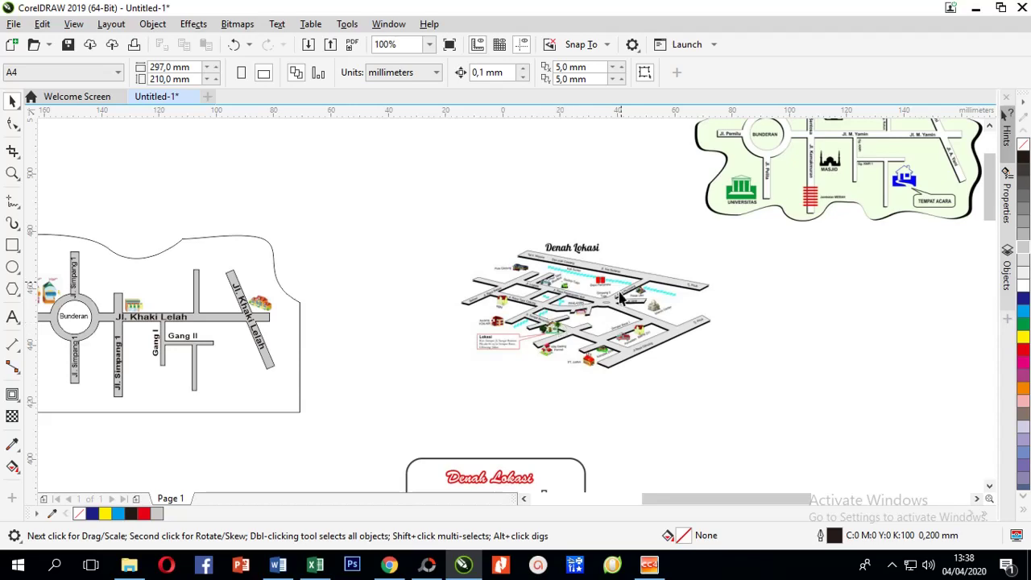
scroll(612, 322, "down", 2)
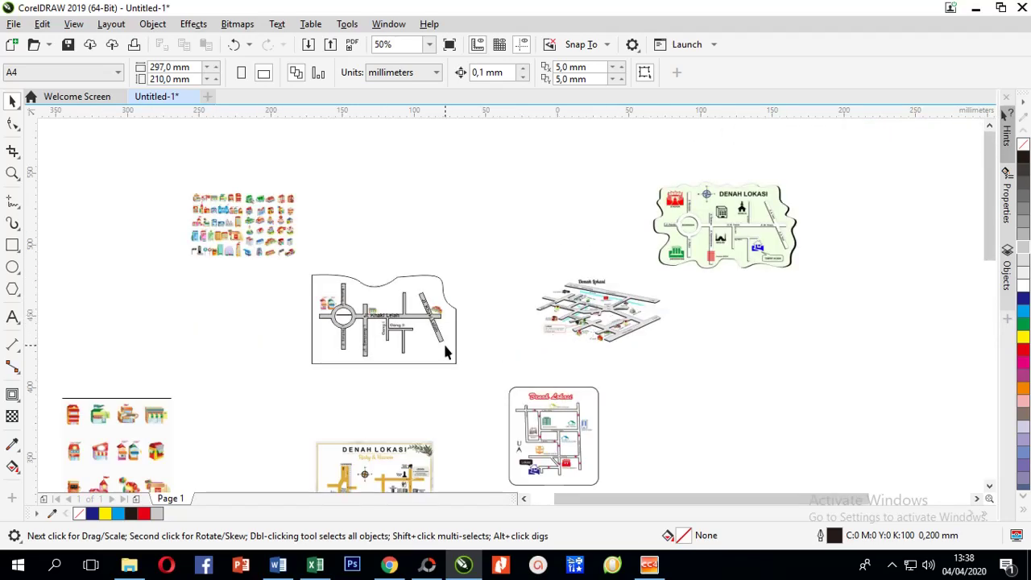
scroll(447, 352, "up", 2)
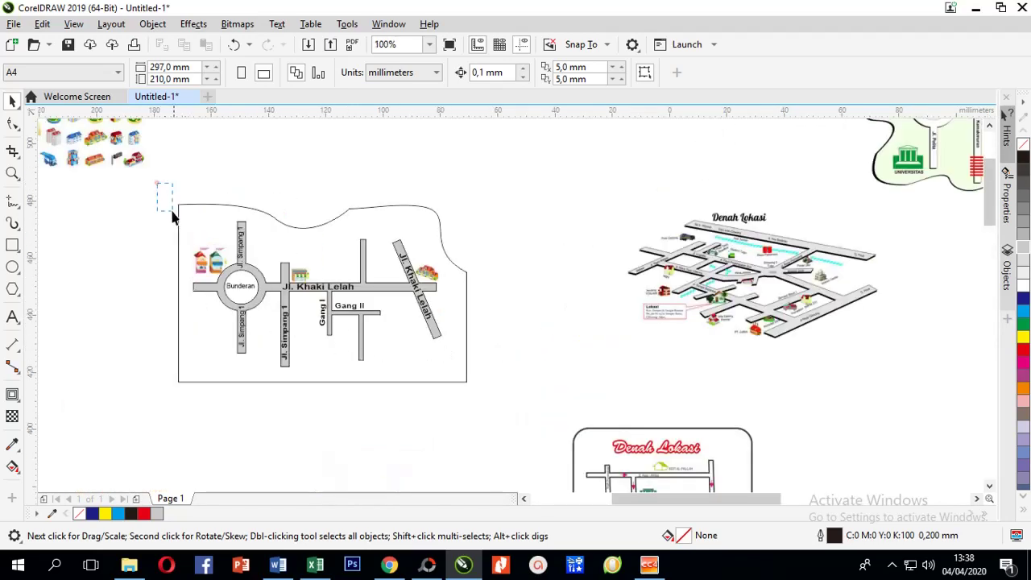
left_click_drag(172, 214, 501, 412)
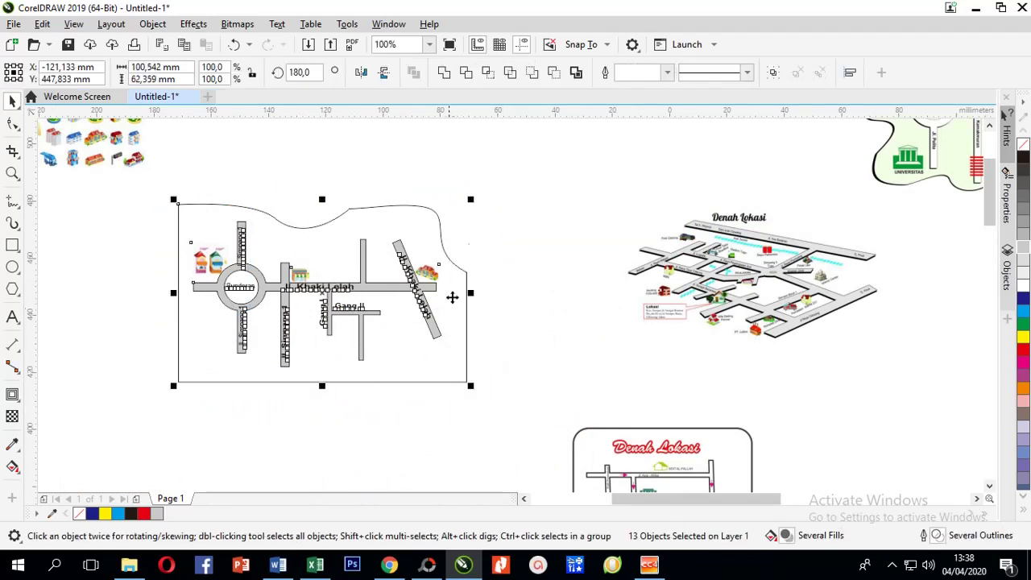
right_click(418, 218)
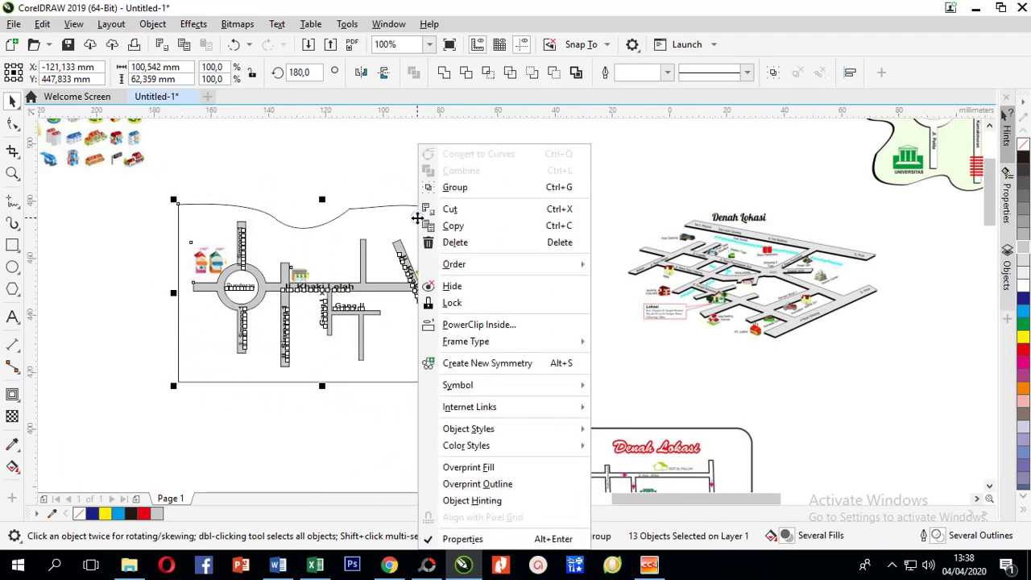
left_click(464, 188)
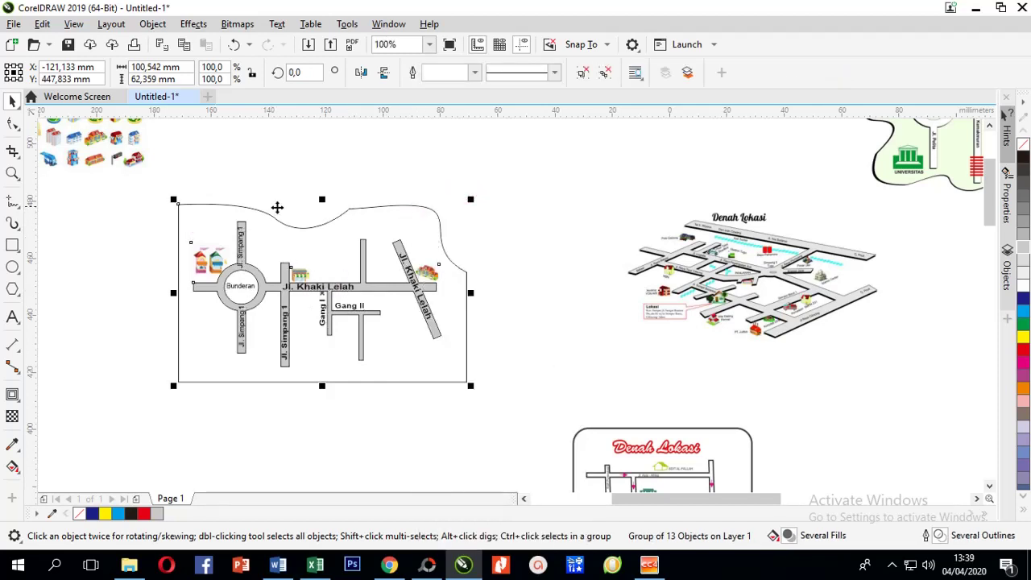
left_click(234, 44)
left_click(248, 164)
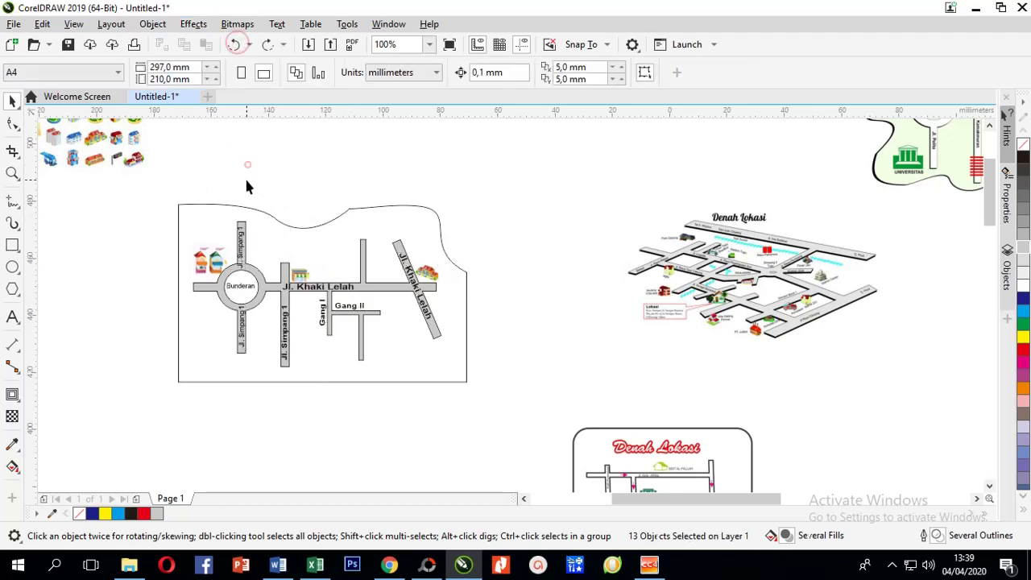
Try to order the wavy frame behind the street network while it surrounds the map
left_click(240, 205)
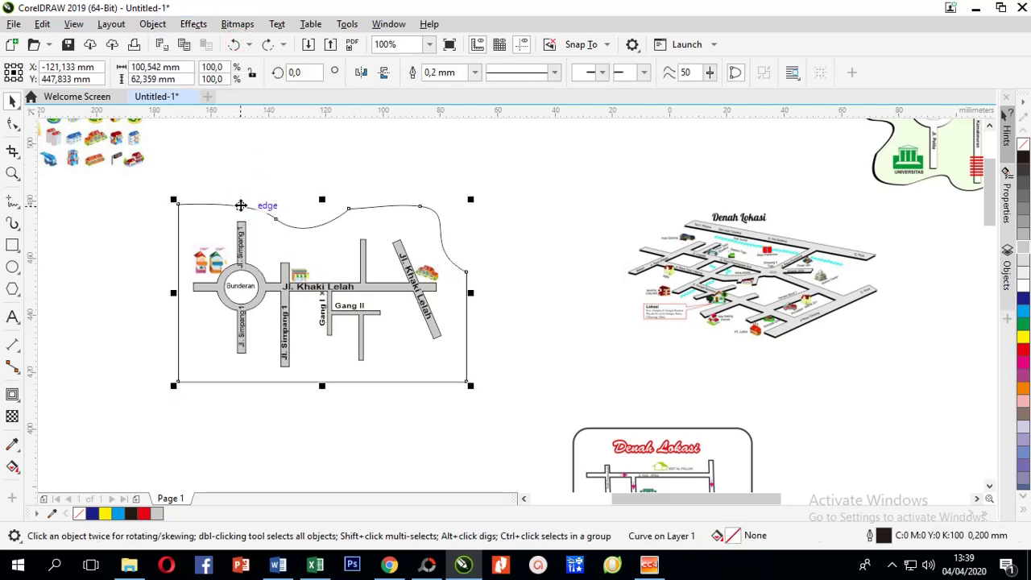
right_click(240, 205)
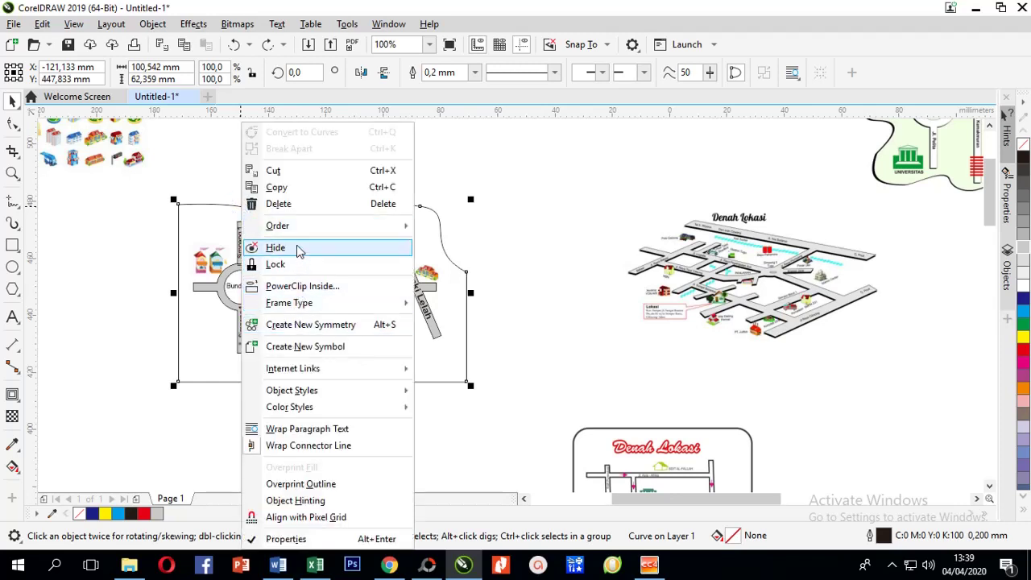
mouse_move(296, 228)
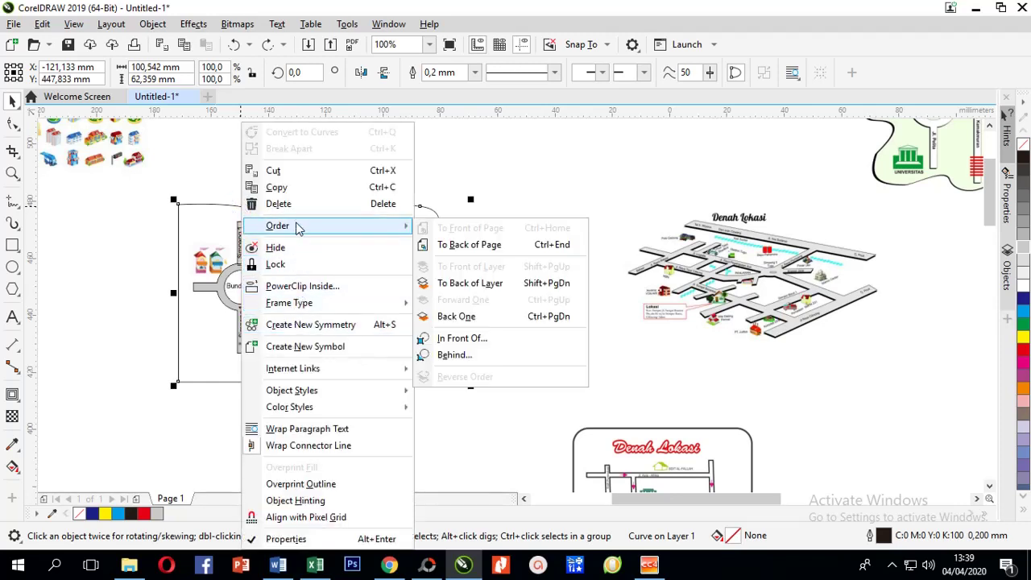
left_click(448, 356)
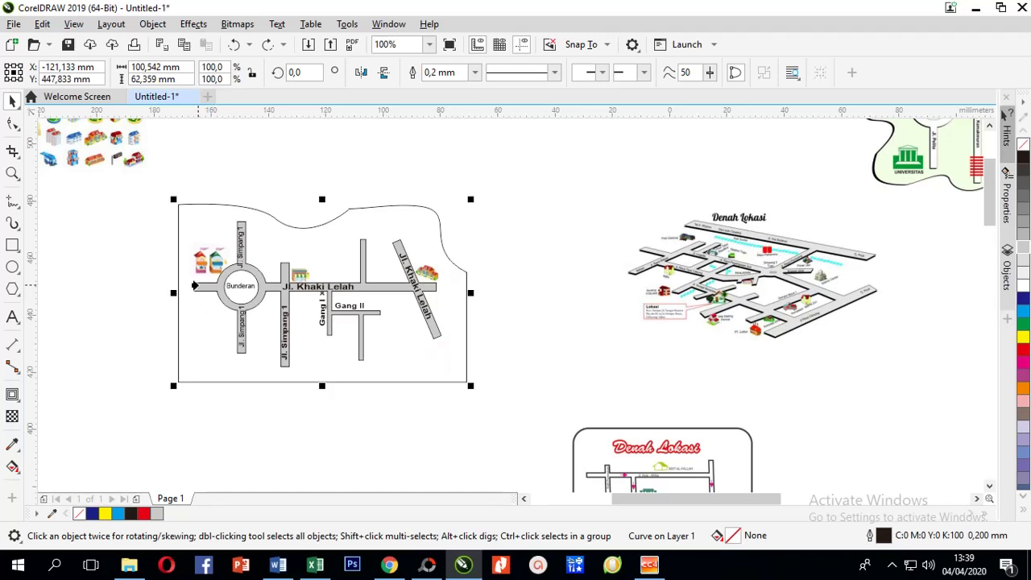
left_click(195, 290)
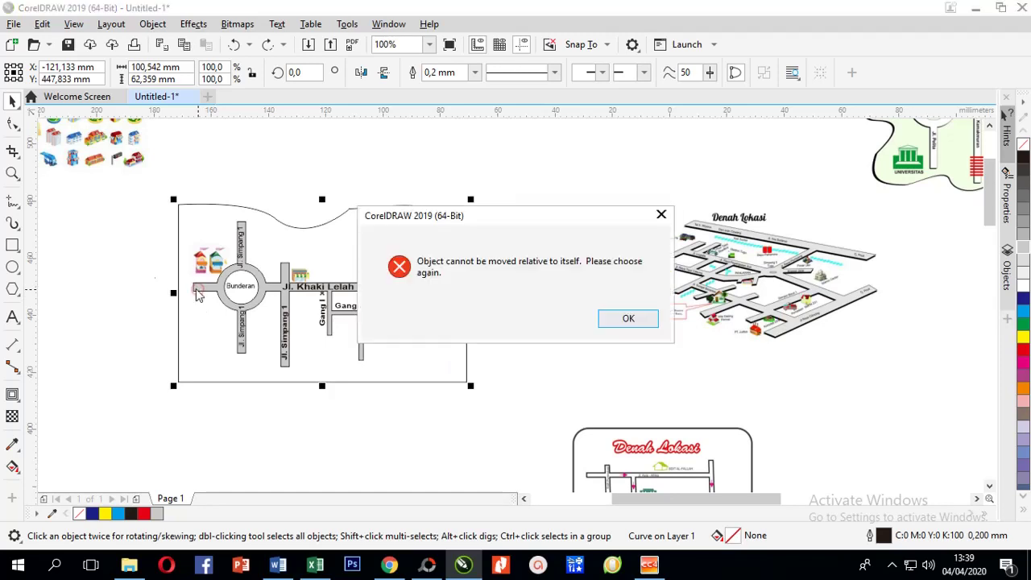
left_click(606, 319)
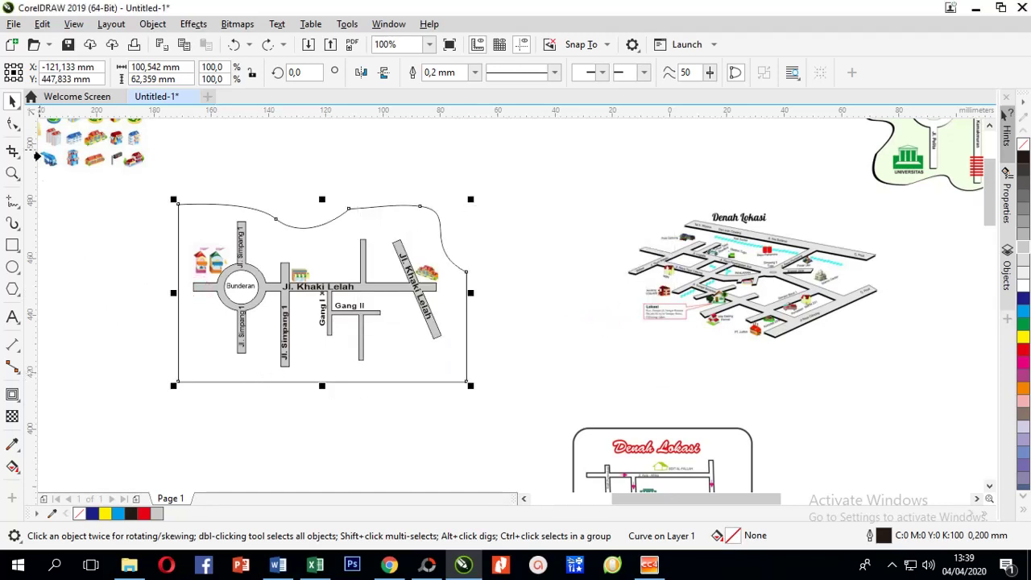
left_click(73, 230)
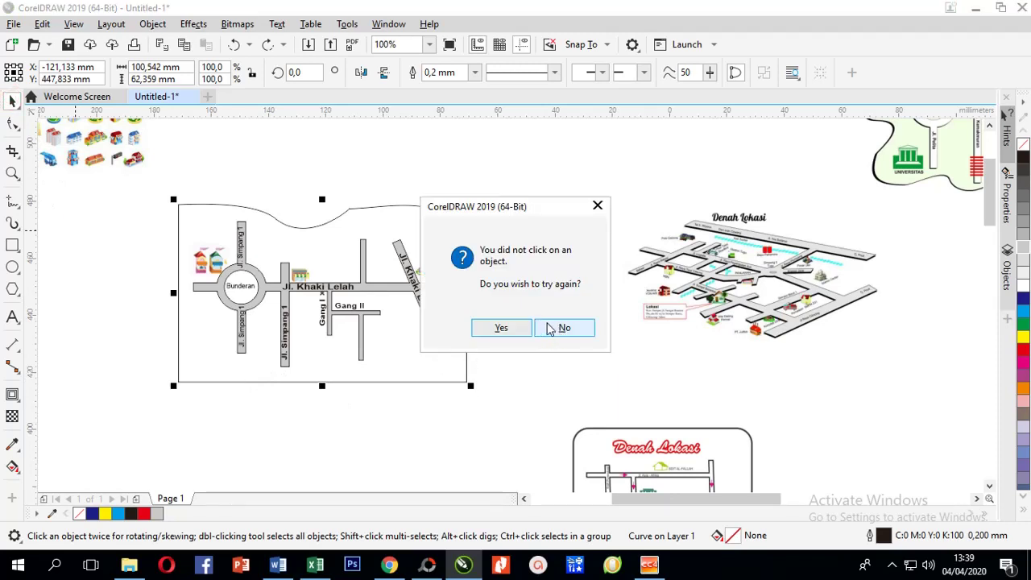
left_click(548, 328)
Move the wavy frame partly off the map, order it behind the street network, and move it back around the map
left_click_drag(226, 376, 385, 375)
right_click(385, 375)
mouse_move(435, 371)
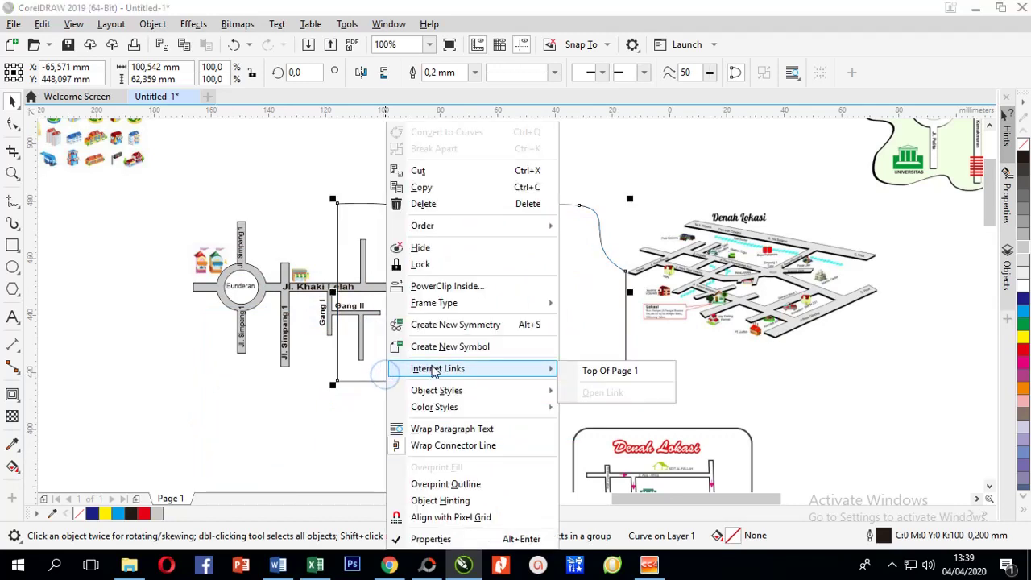
mouse_move(441, 228)
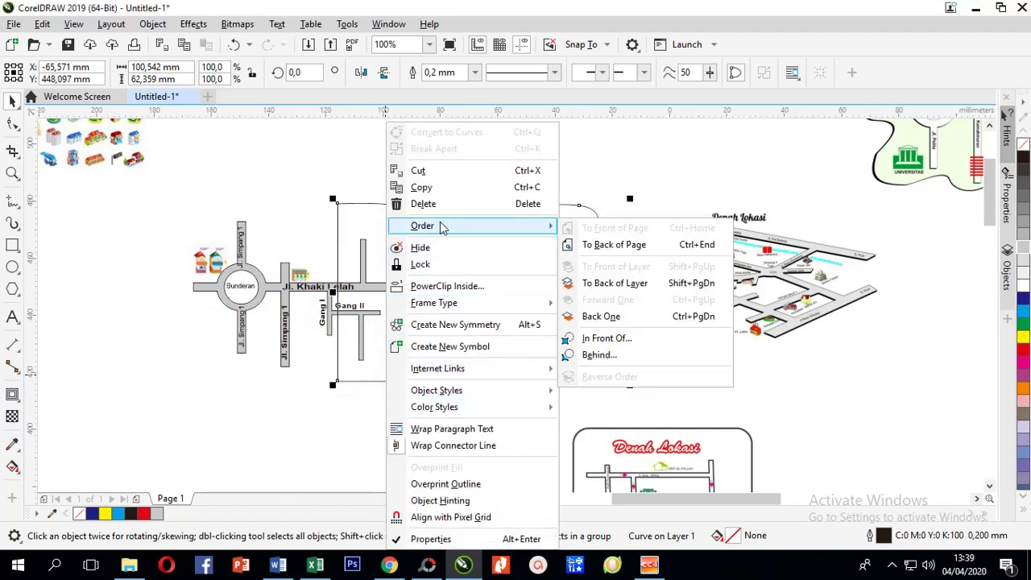
left_click(599, 354)
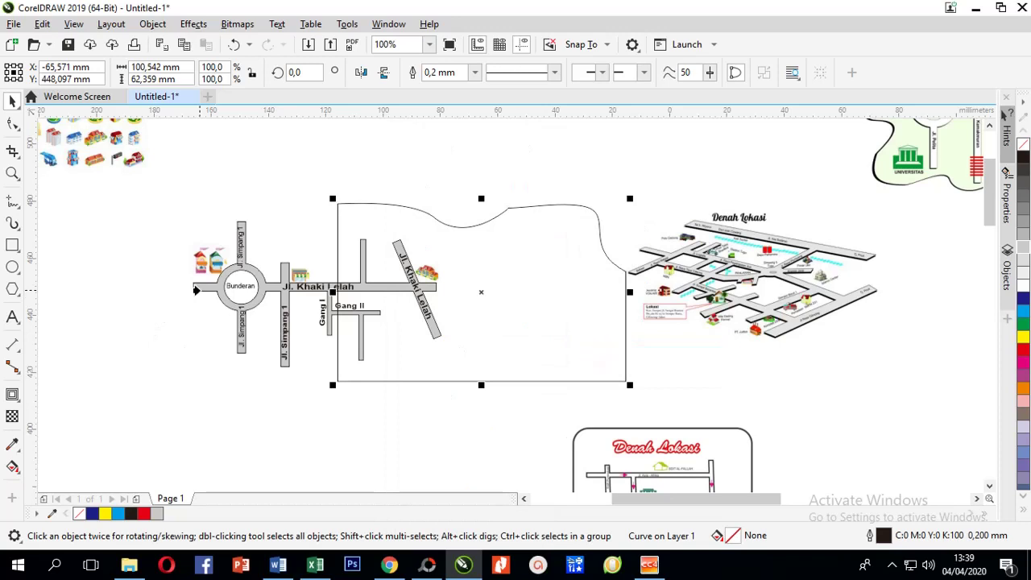
left_click_drag(364, 379, 204, 374)
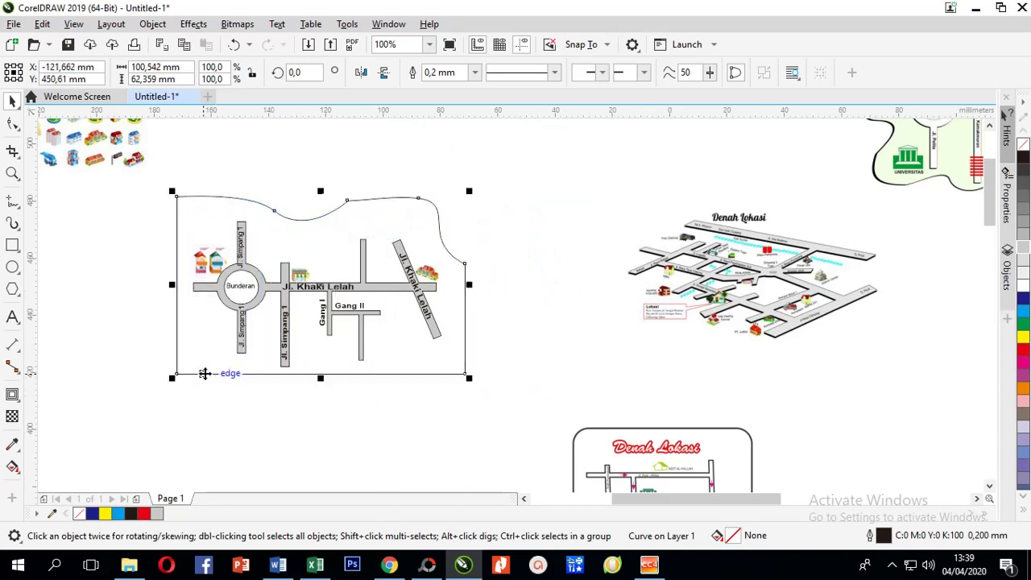
Fill the wavy frame with yellow and undo the fill
left_click(1024, 338)
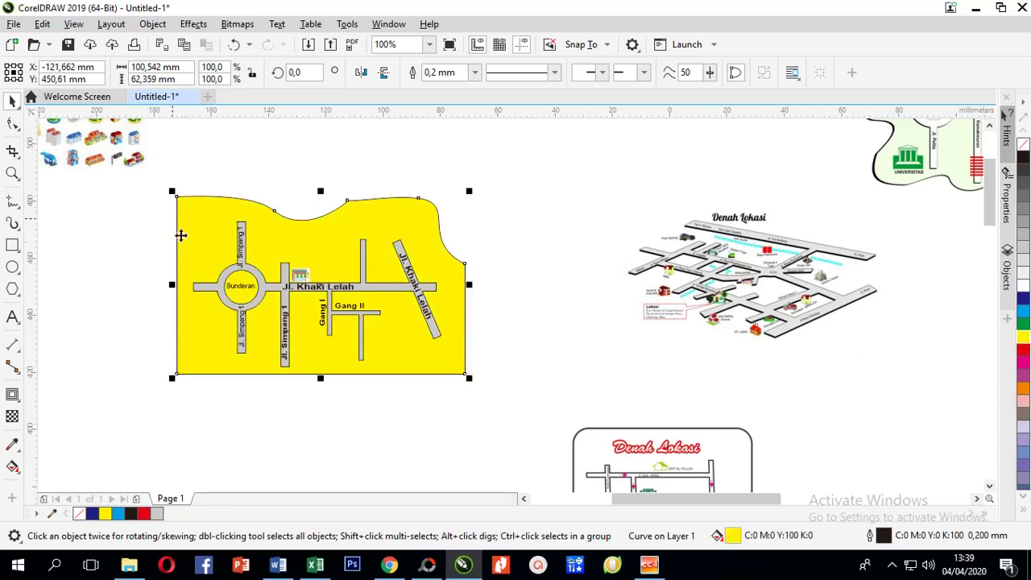
left_click(234, 45)
left_click(129, 220)
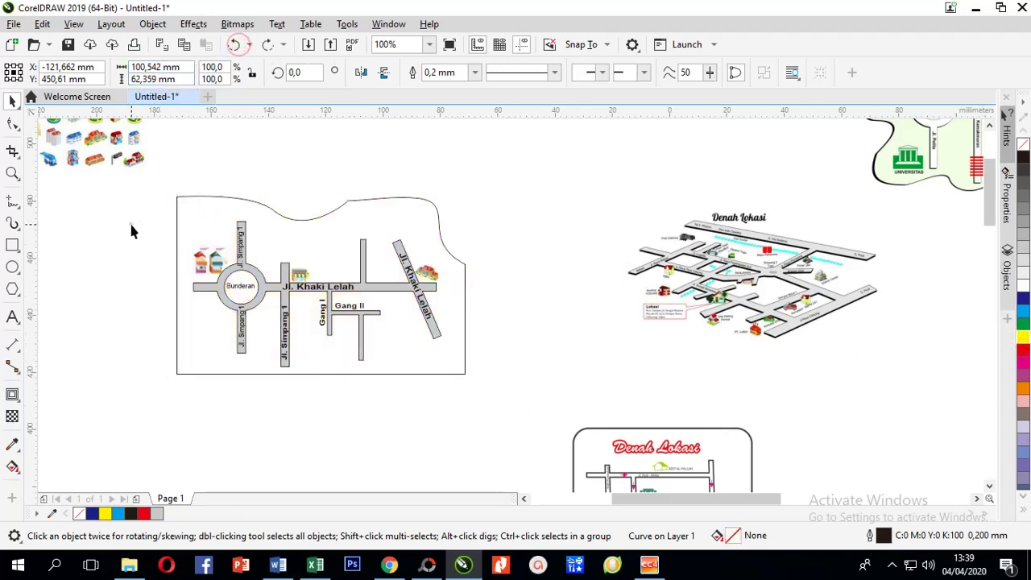
Move the wavy frame below the map and back up so it surrounds the streets, icons and labels
scroll(237, 361, "down", 2)
scroll(229, 364, "up", 2)
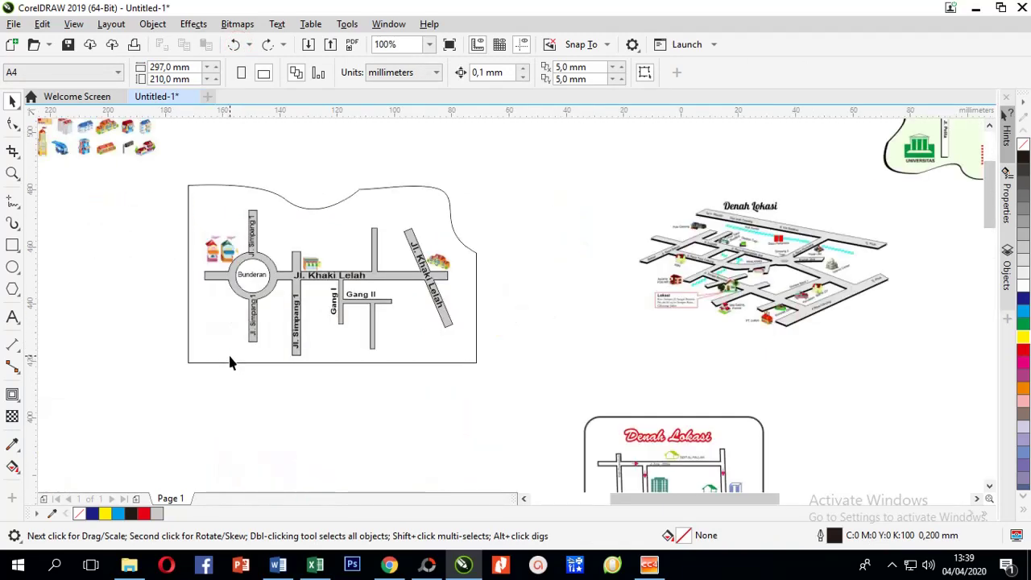
left_click_drag(229, 362, 163, 479)
scroll(719, 290, "up", 4)
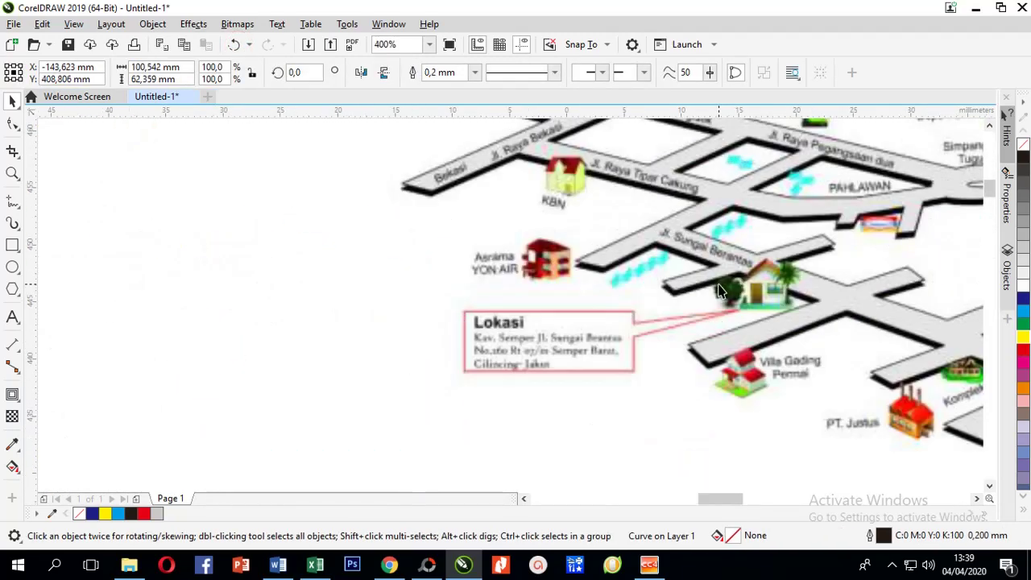
scroll(720, 290, "up", 2)
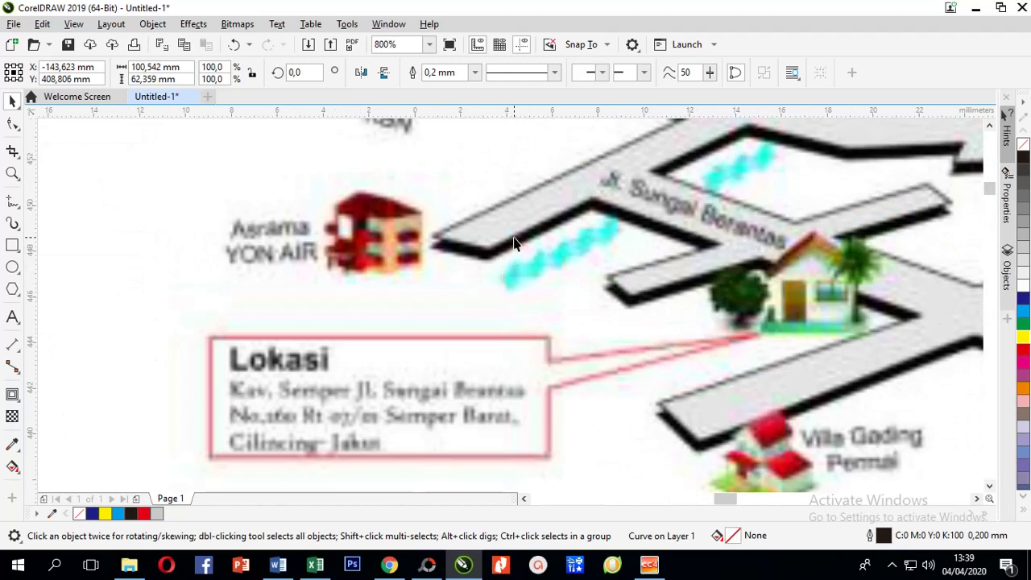
scroll(513, 243, "down", 4)
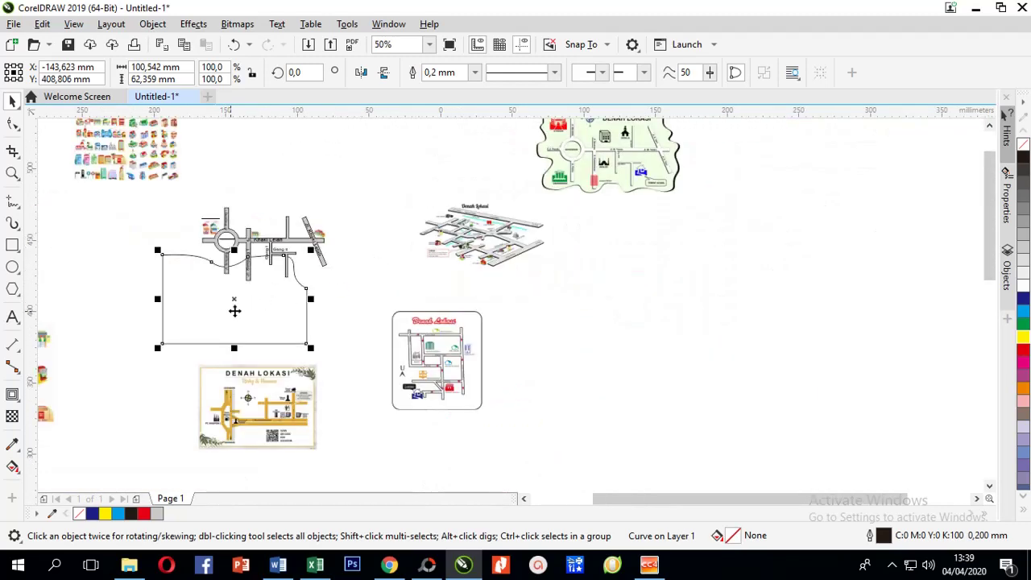
left_click_drag(210, 331, 239, 274)
scroll(233, 272, "up", 2)
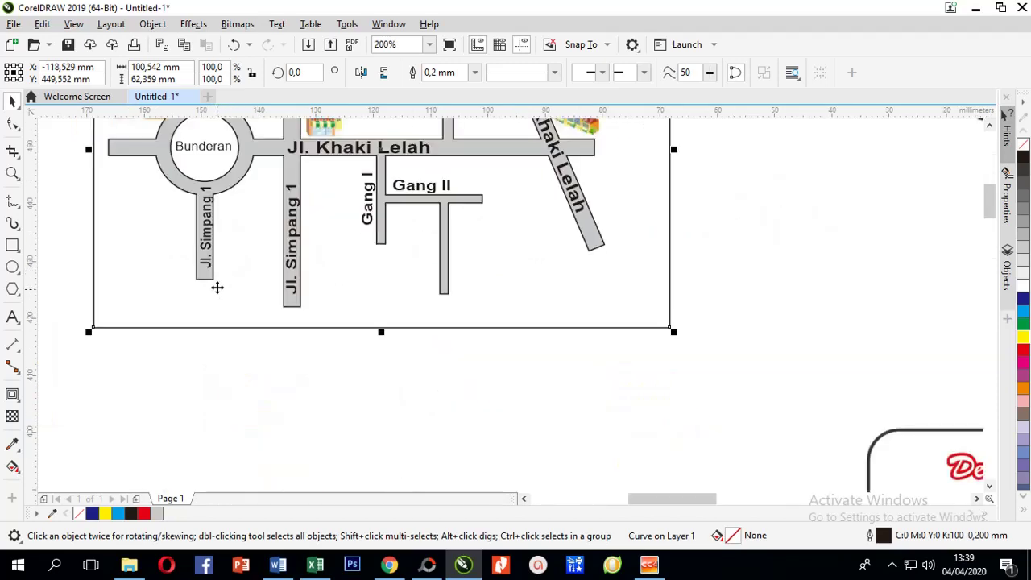
Try a drop shadow on the wavy frame with the Drop Shadow tool, and undo it
scroll(200, 301, "up", 1)
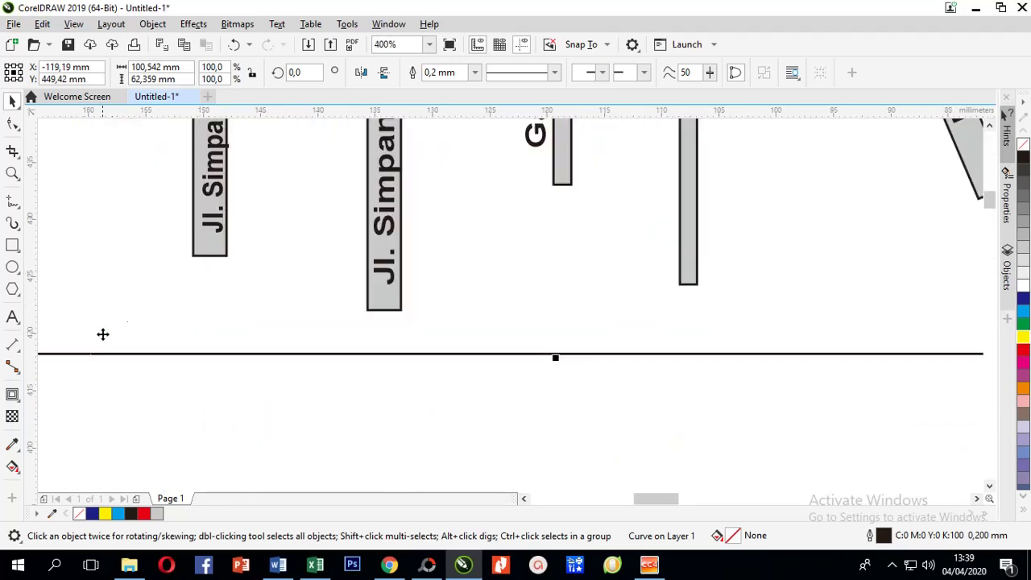
left_click(12, 396)
left_click(12, 397)
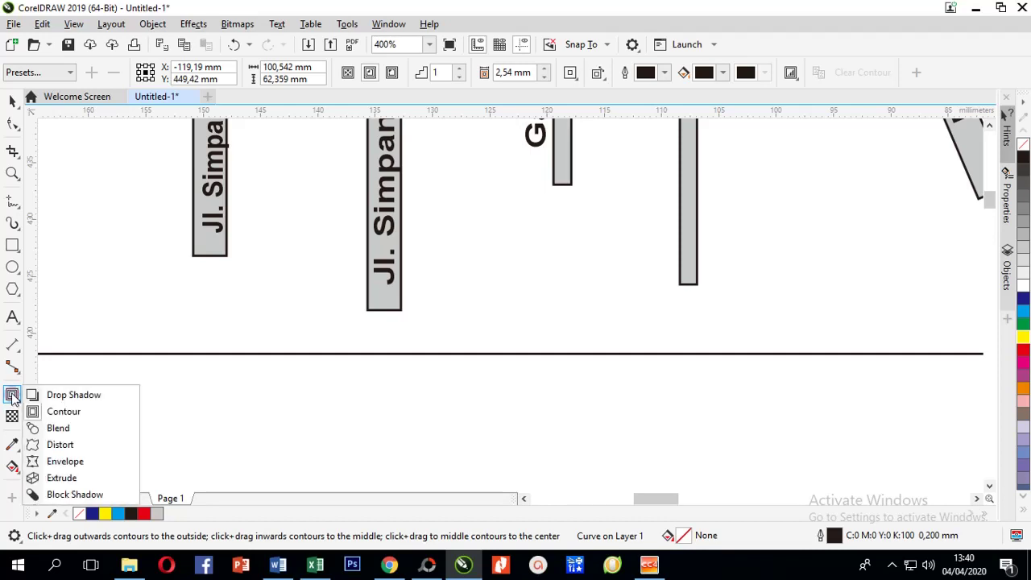
left_click(71, 394)
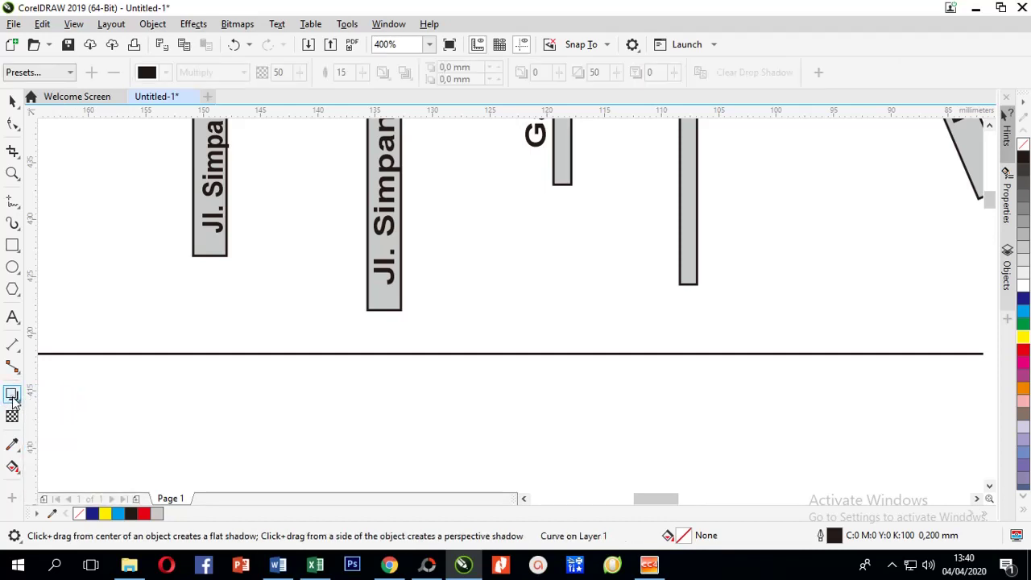
left_click(12, 396)
left_click(55, 396)
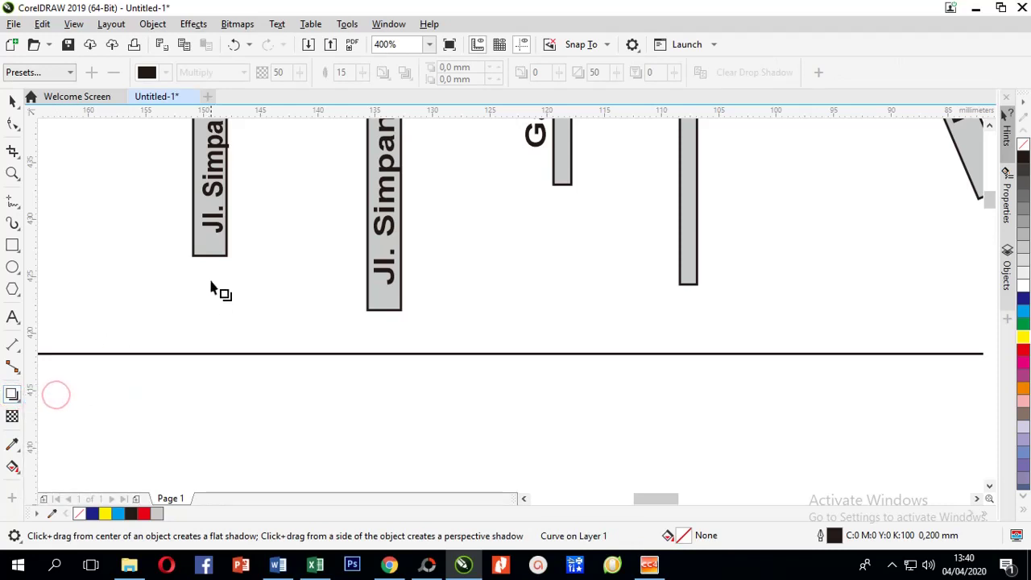
left_click_drag(228, 253, 235, 249)
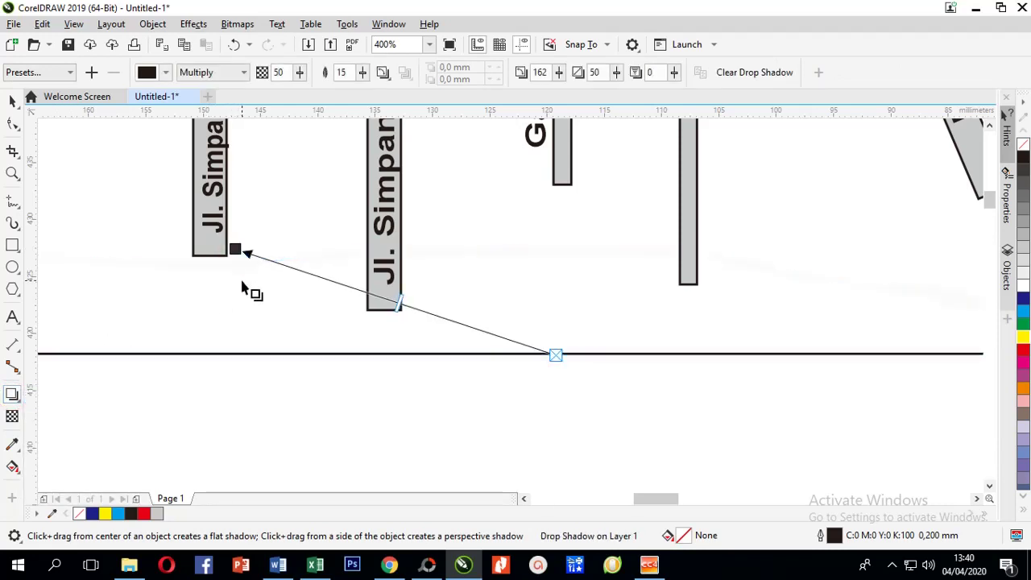
left_click(235, 45)
scroll(213, 226, "down", 5)
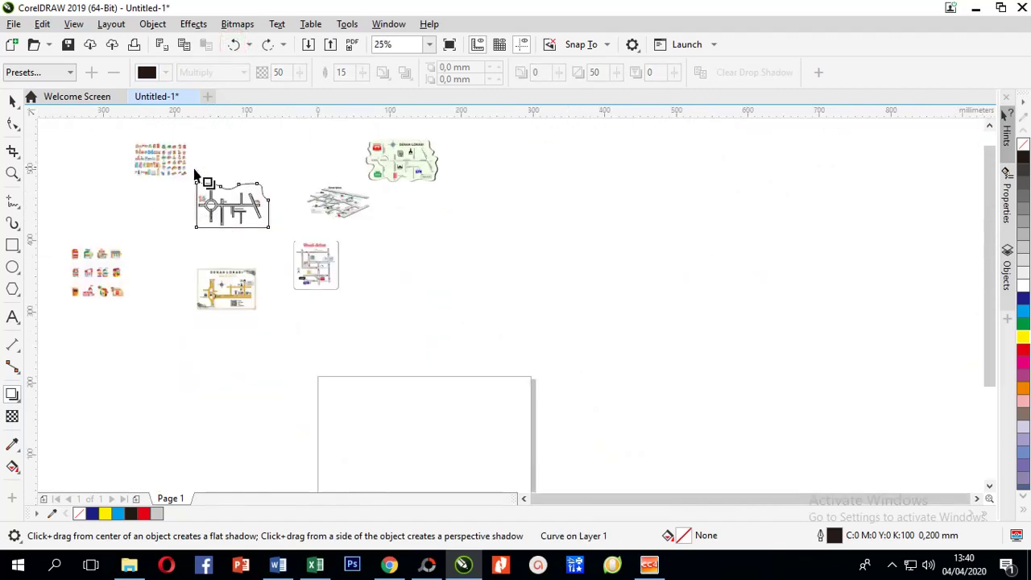
scroll(211, 174, "up", 2)
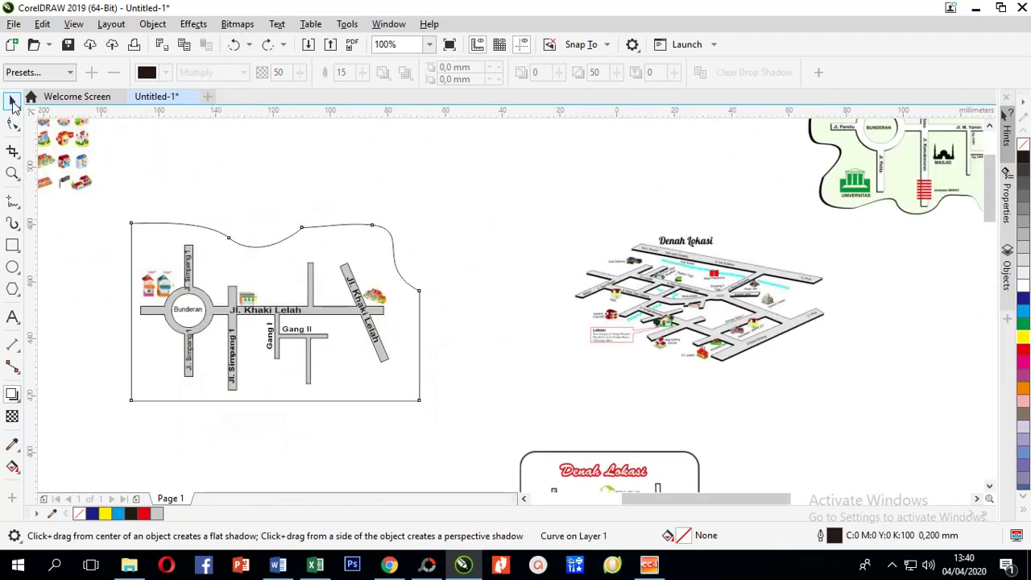
Try a short perspective drop shadow from the west end of the street network, and undo it
left_click(12, 103)
scroll(69, 270, "up", 1)
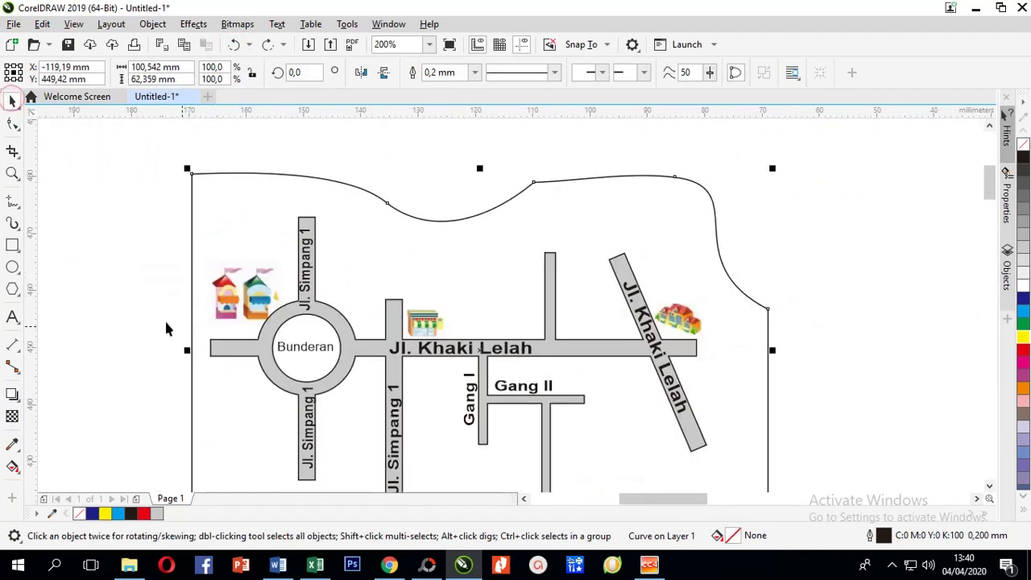
left_click(215, 359)
scroll(221, 342, "down", 1)
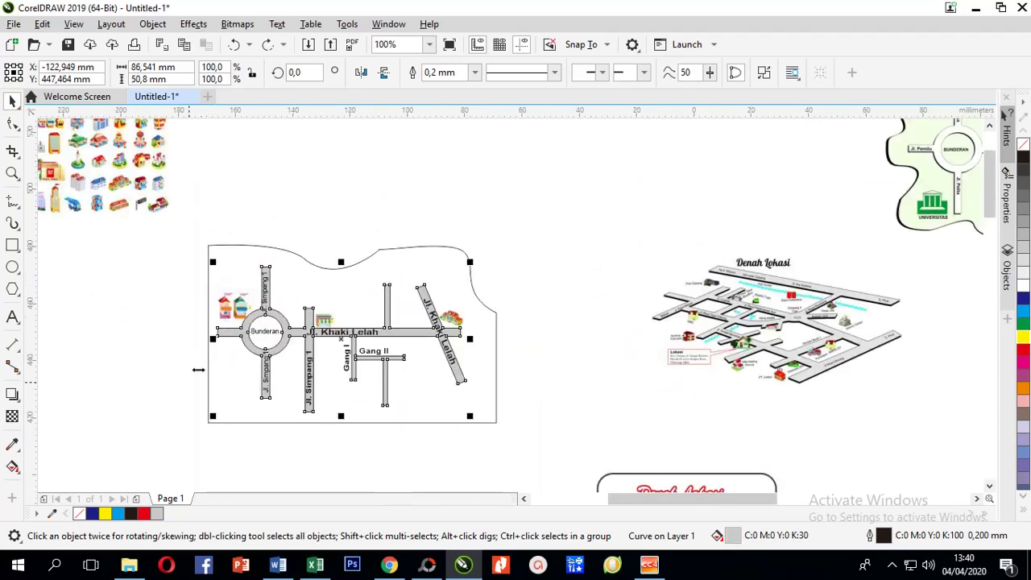
left_click(12, 394)
scroll(226, 364, "up", 1)
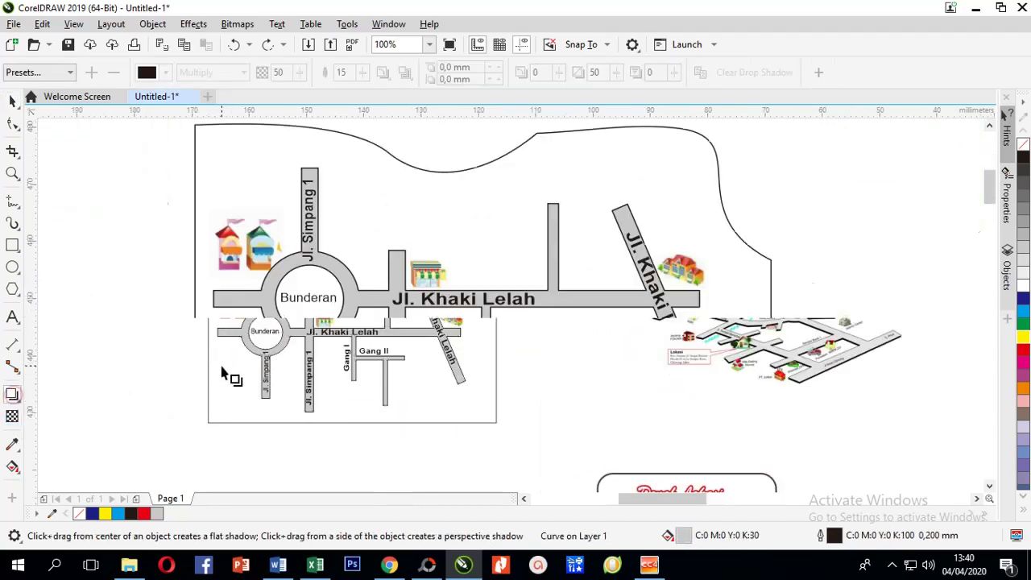
scroll(185, 290, "up", 2)
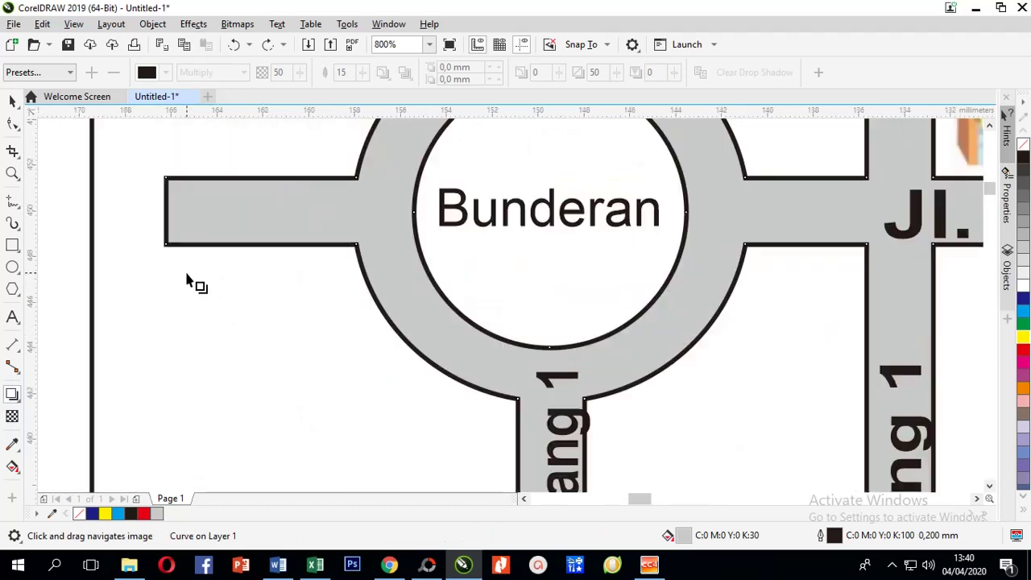
left_click_drag(202, 251, 210, 260)
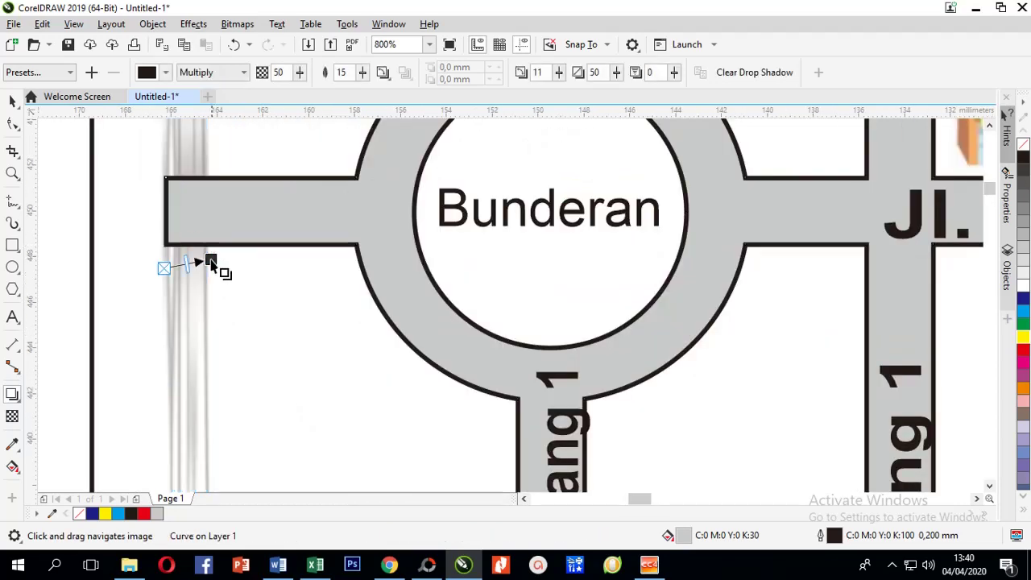
left_click(233, 44)
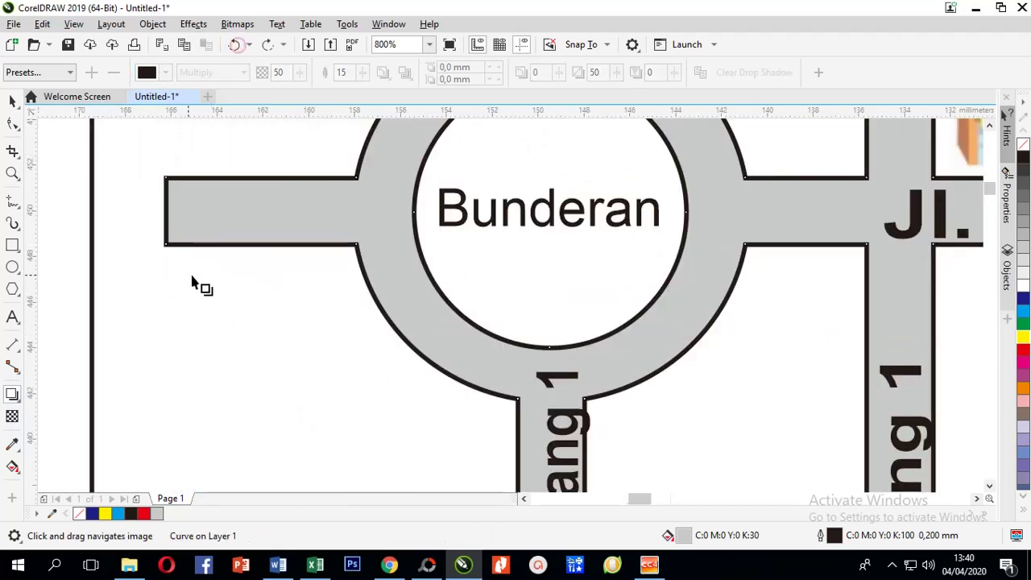
Give the street network a Flat Bottom Right drop shadow and pull it in to an offset of about 0.8 mm, -0.9 mm
scroll(196, 282, "down", 2)
scroll(400, 297, "up", 1)
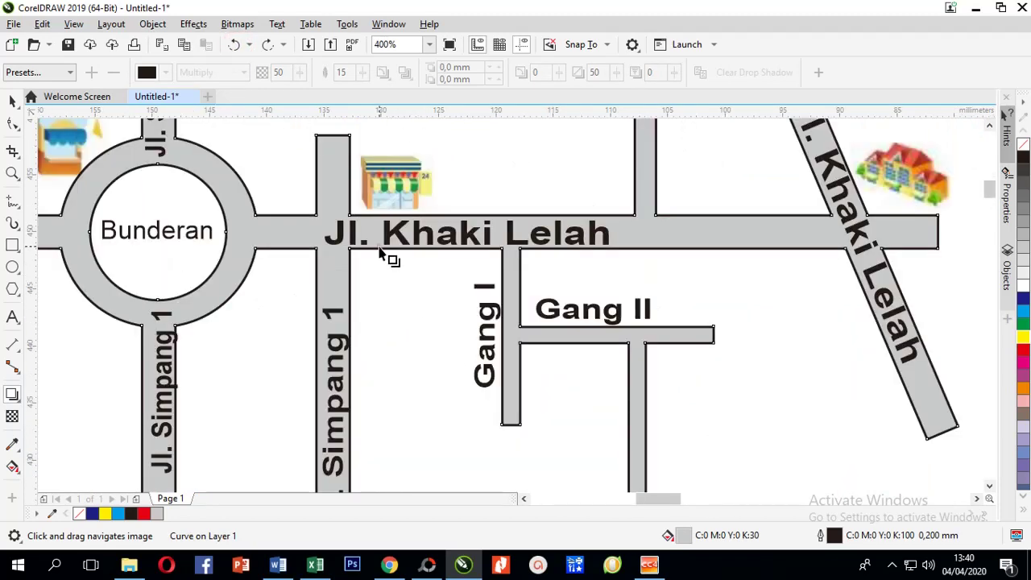
left_click_drag(379, 251, 534, 176)
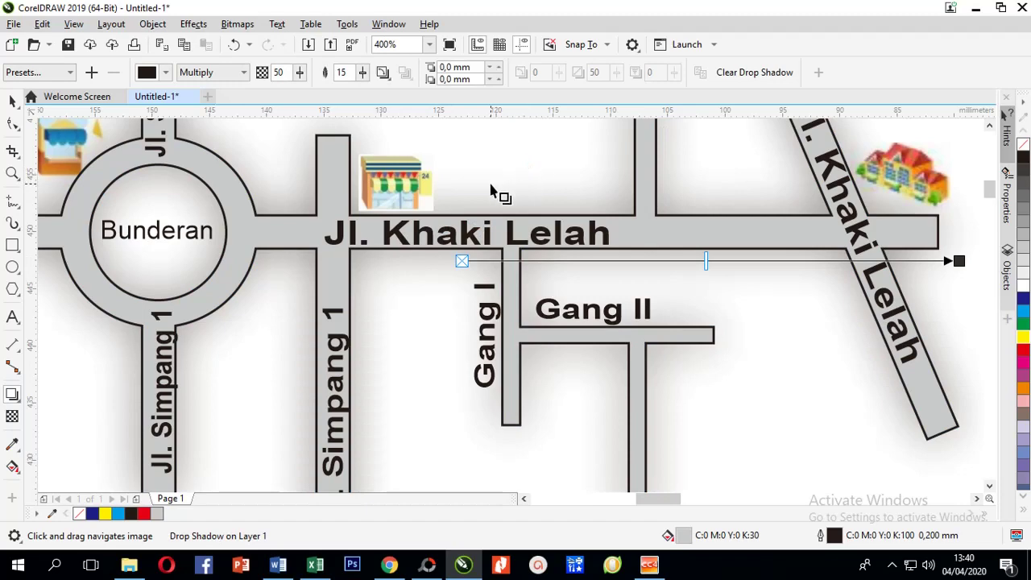
scroll(432, 269, "down", 2)
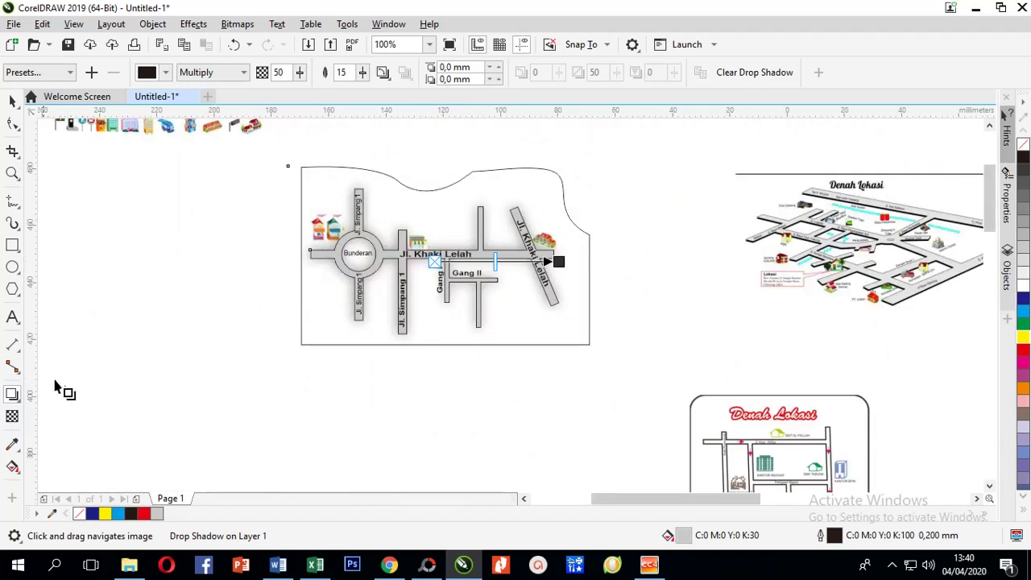
left_click(72, 72)
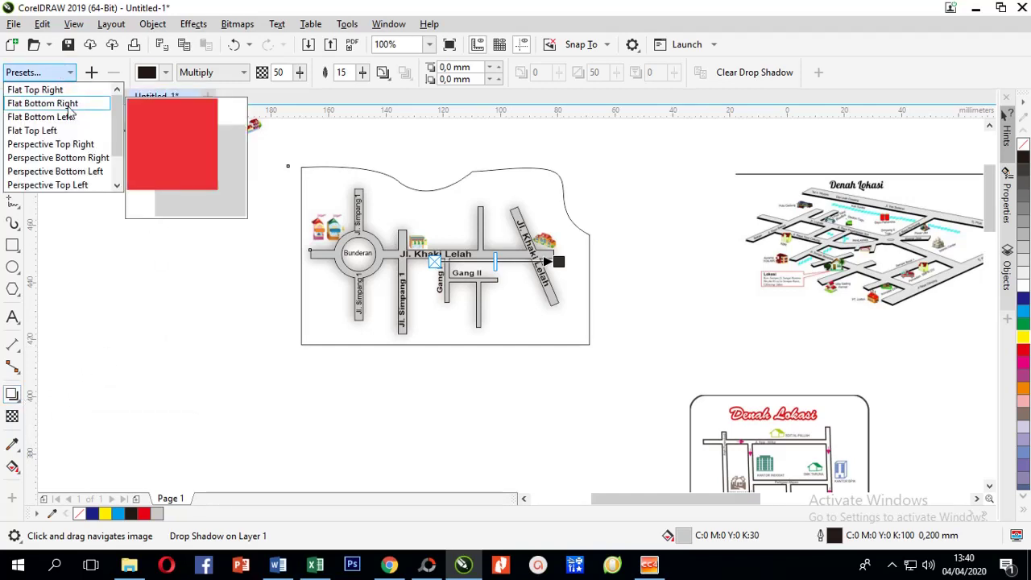
left_click(68, 107)
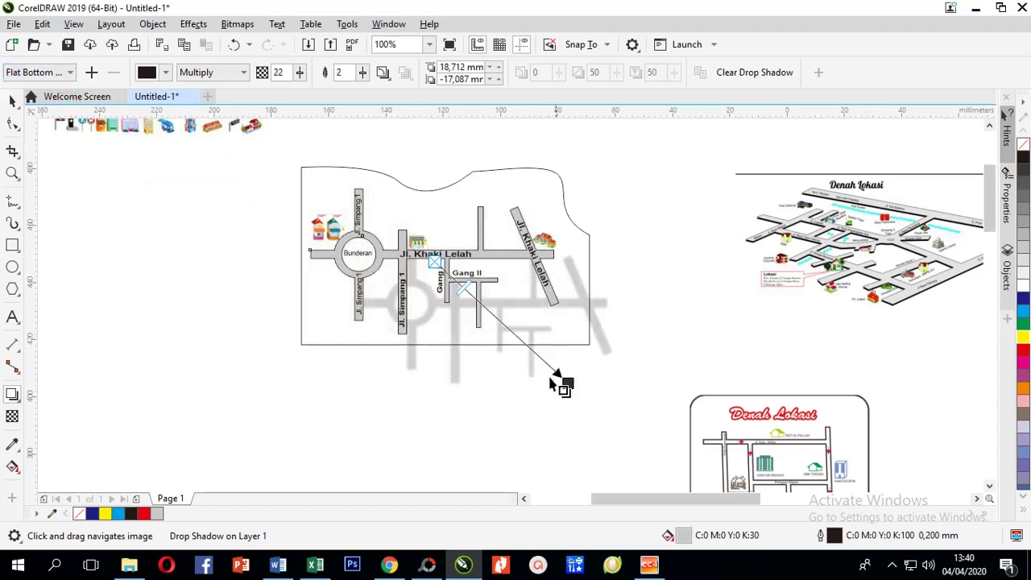
scroll(490, 313, "up", 1)
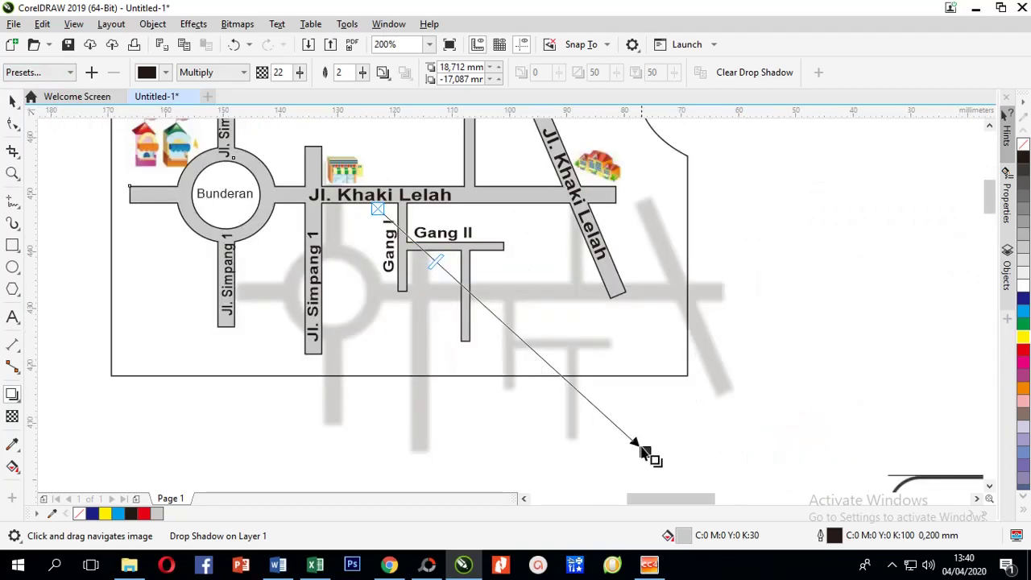
left_click_drag(642, 451, 516, 359)
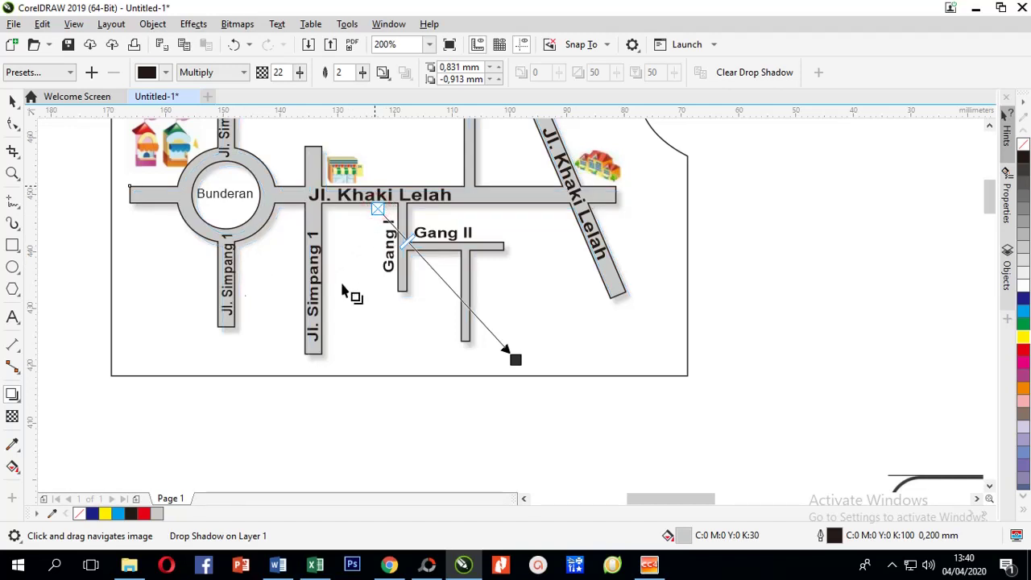
key("space")
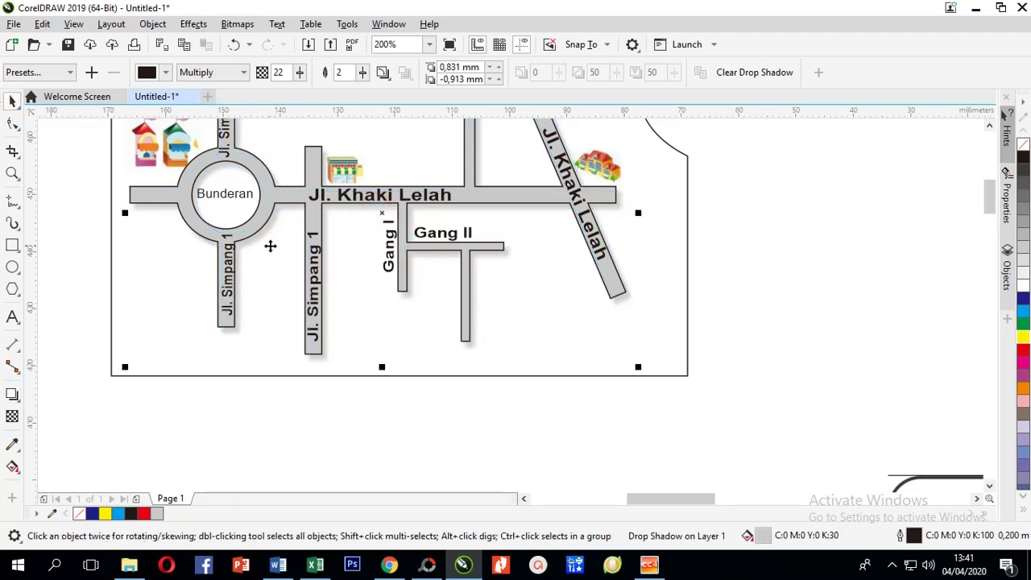
left_click(12, 394)
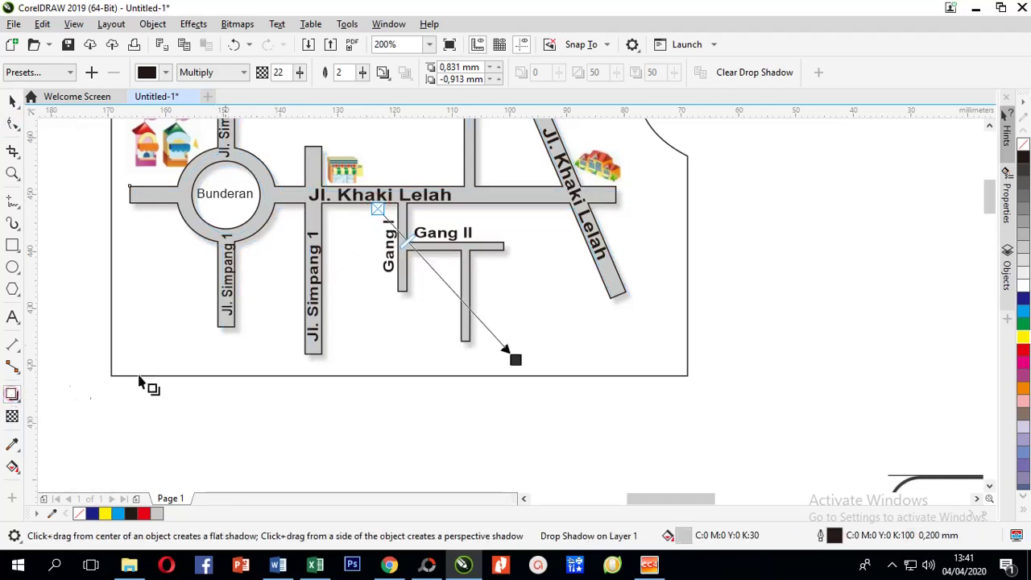
left_click(70, 72)
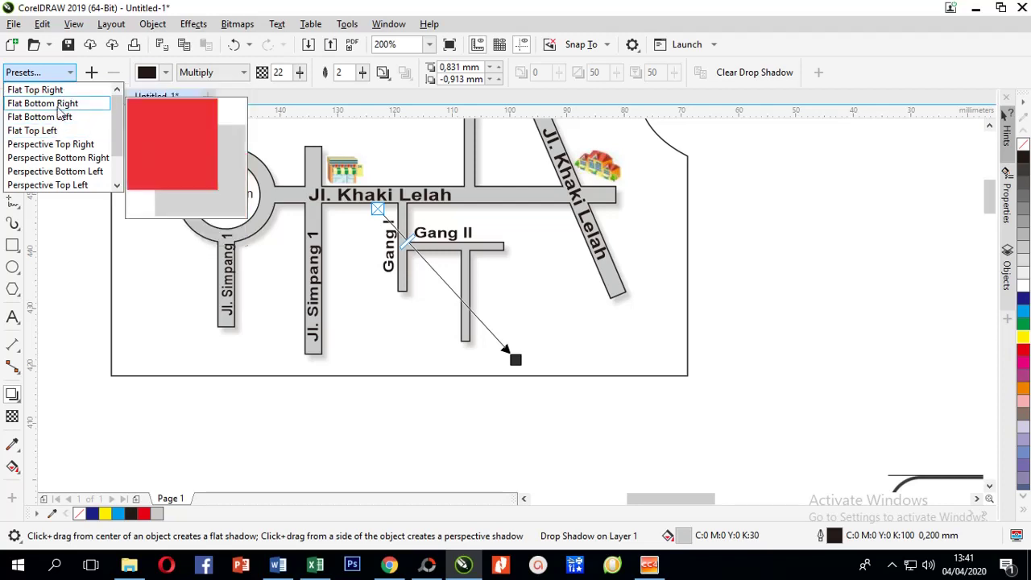
left_click(89, 300)
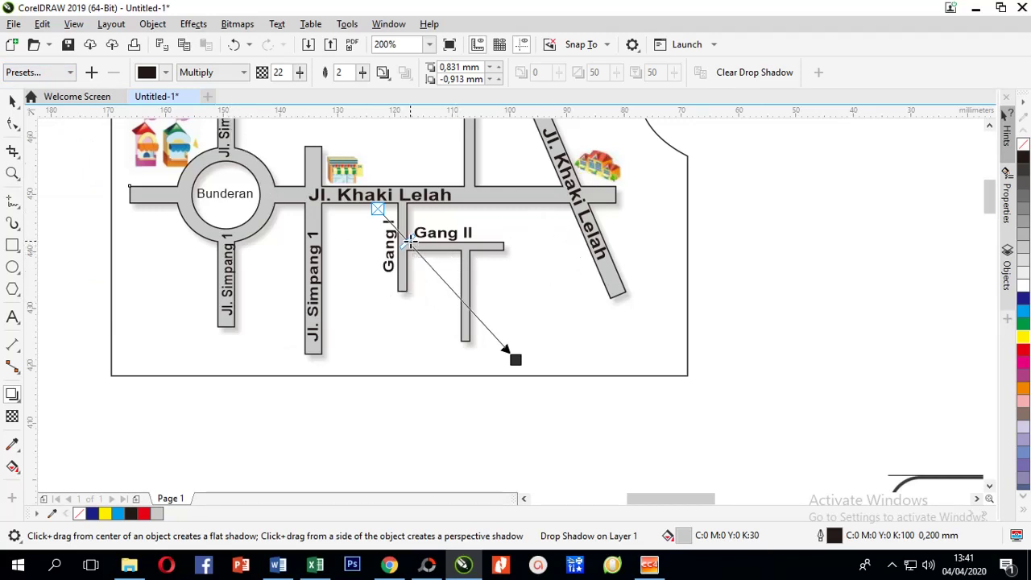
Darken the street network's drop shadow to an opacity of 89
left_click_drag(410, 240, 500, 344)
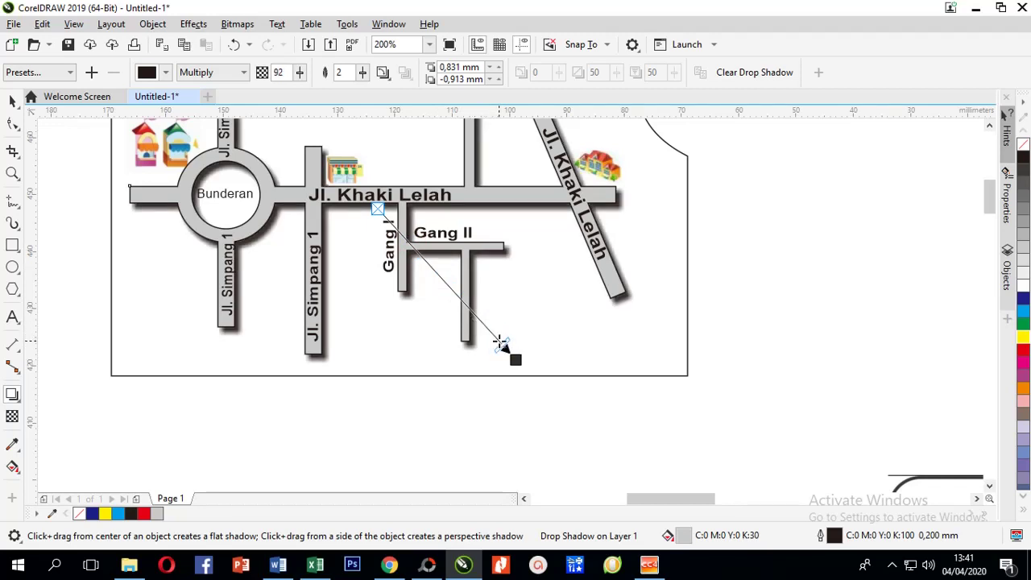
mouse_move(498, 341)
left_mouse_down()
mouse_move(401, 233)
mouse_move(498, 343)
left_mouse_up()
left_click(12, 101)
scroll(195, 226, "down", 1)
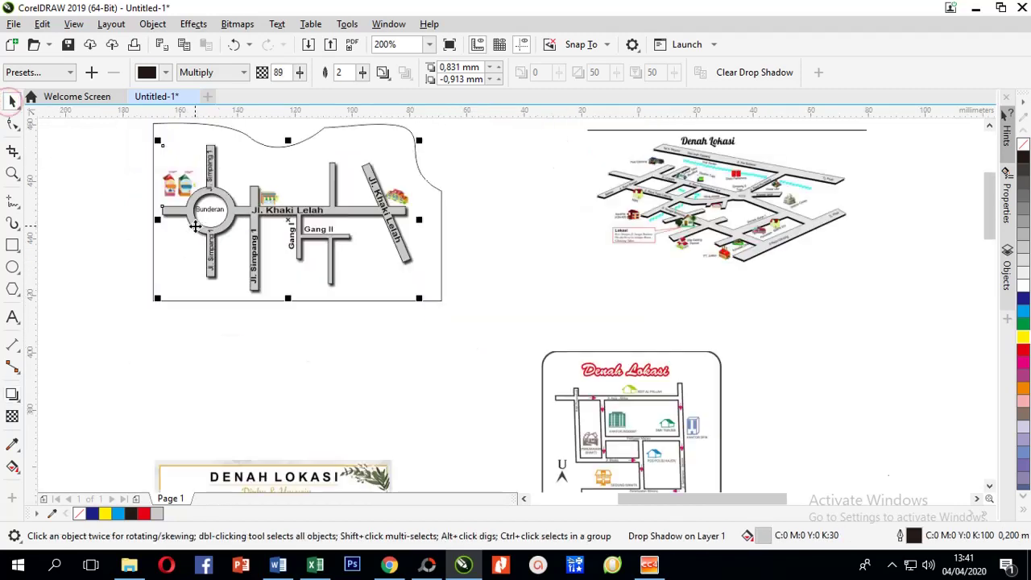
scroll(208, 208, "up", 1)
scroll(195, 271, "down", 1)
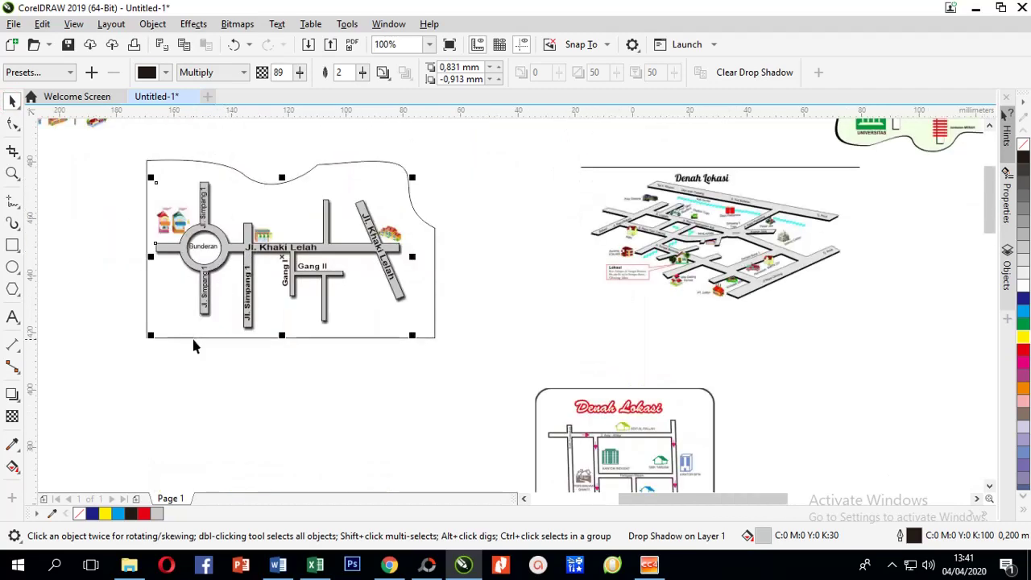
Apply a Flat Bottom Right drop shadow to the wavy frame and pull it in to an offset of about 3.9 mm, -3.3 mm
left_click(152, 339)
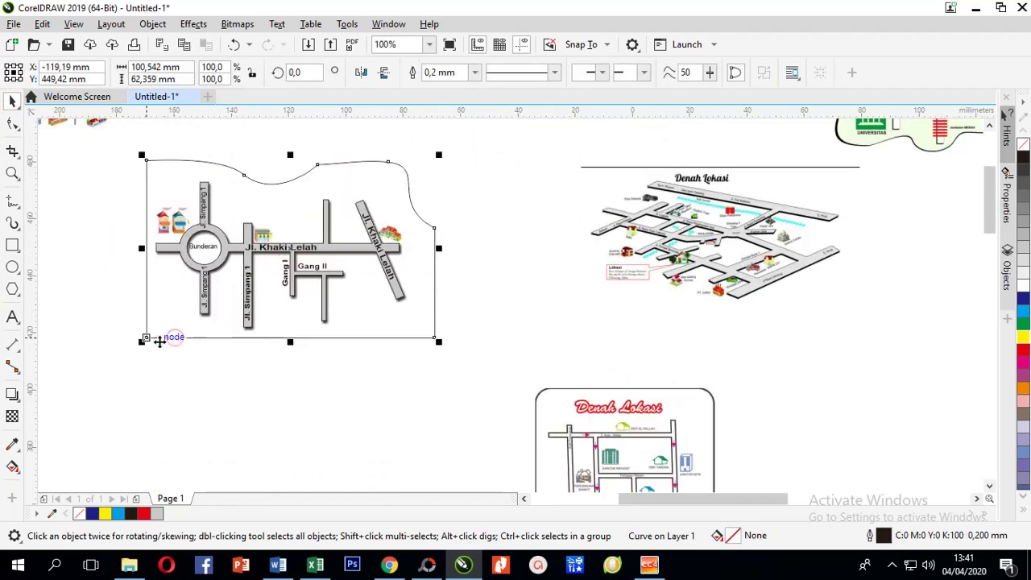
left_click(13, 395)
scroll(322, 364, "up", 1)
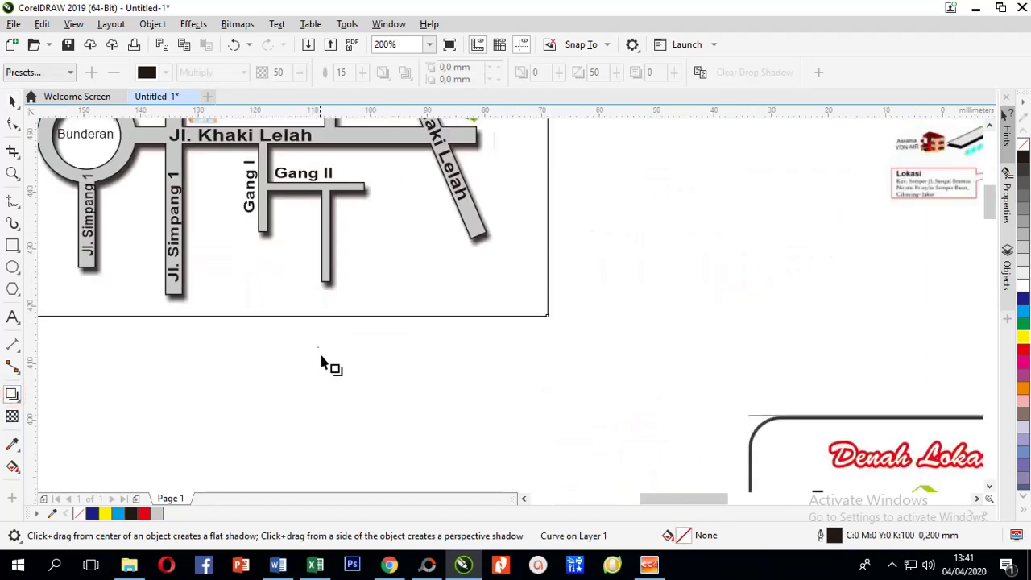
scroll(322, 355, "down", 1)
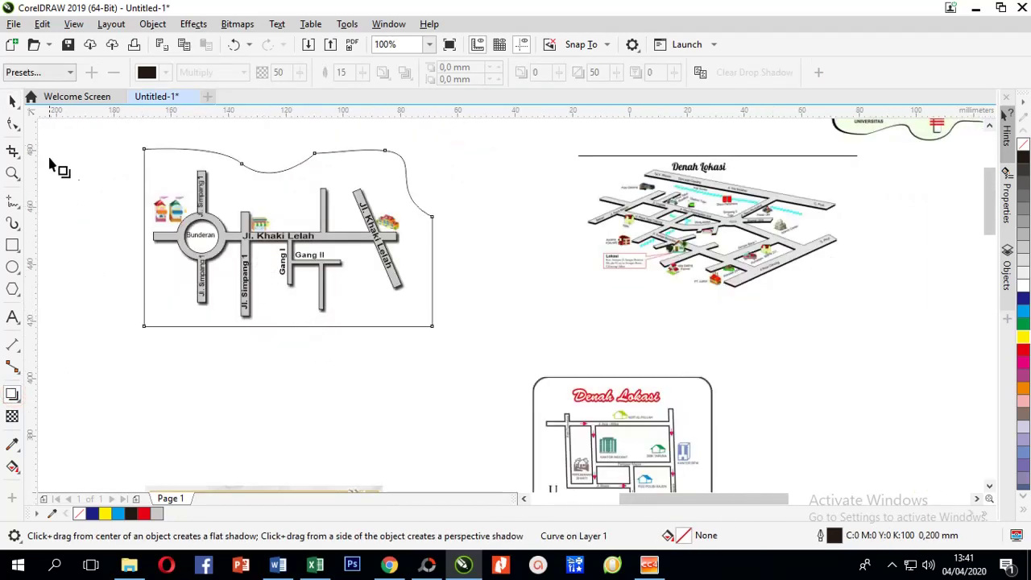
left_click(71, 74)
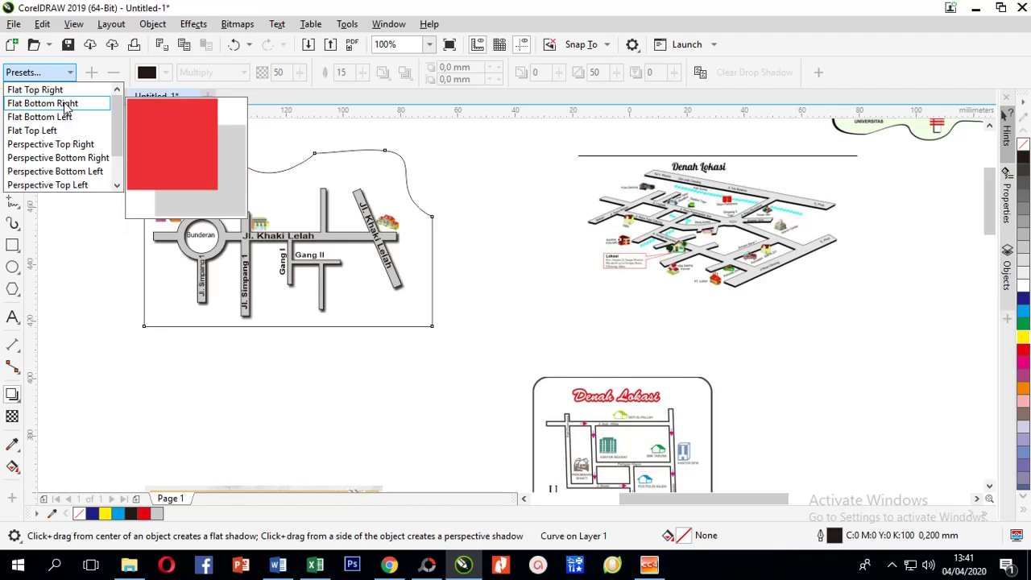
left_click(64, 105)
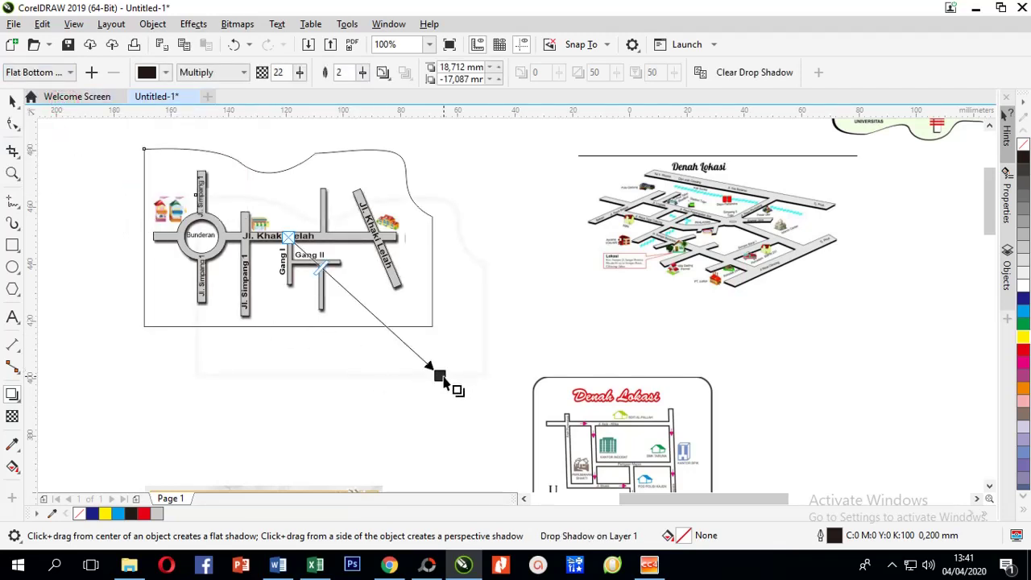
left_click_drag(440, 377, 405, 336)
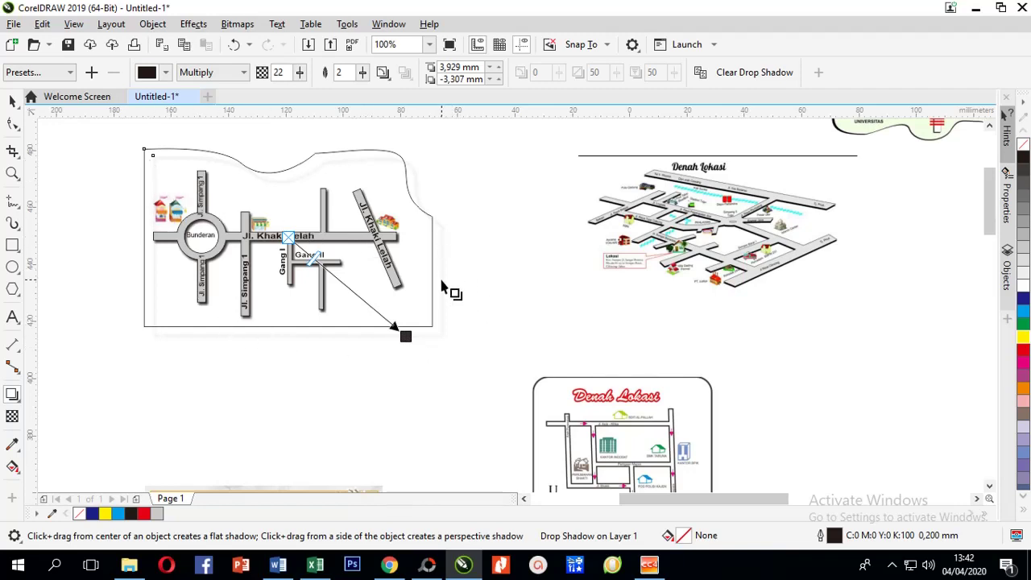
Fill the wavy frame around the street network with white
left_click(12, 101)
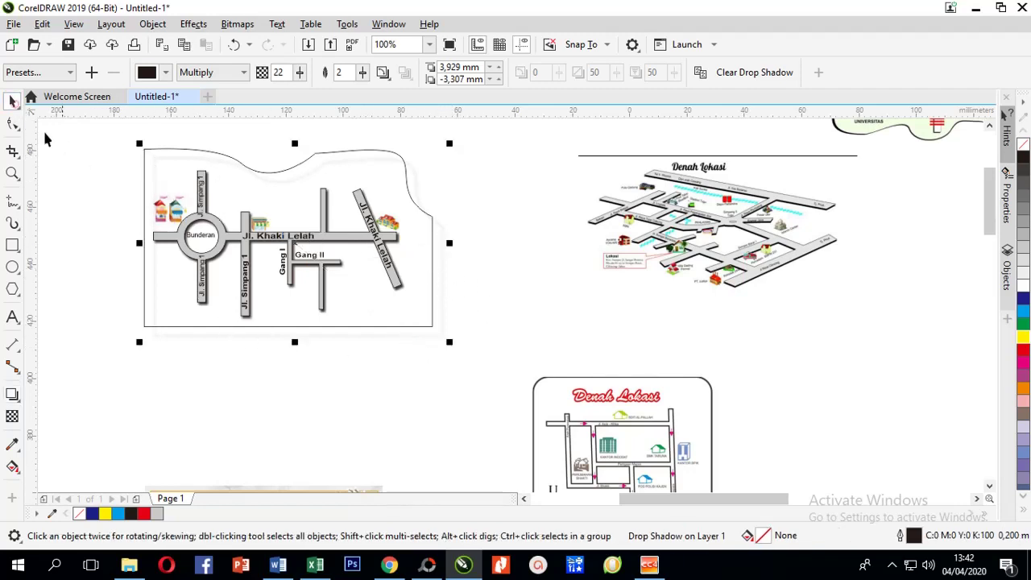
left_click(68, 159)
left_click(170, 151)
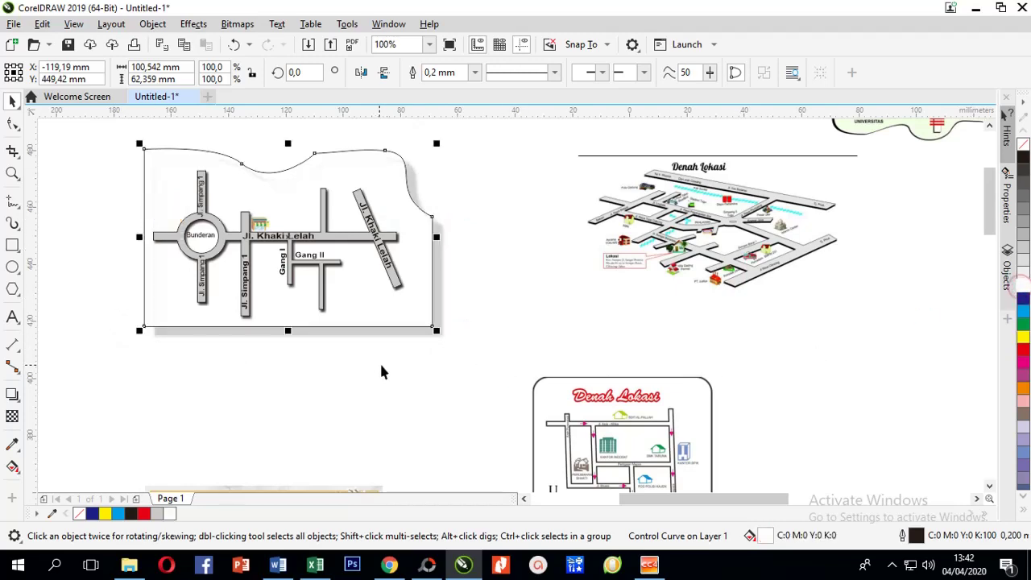
scroll(350, 357, "up", 2)
scroll(380, 335, "down", 2)
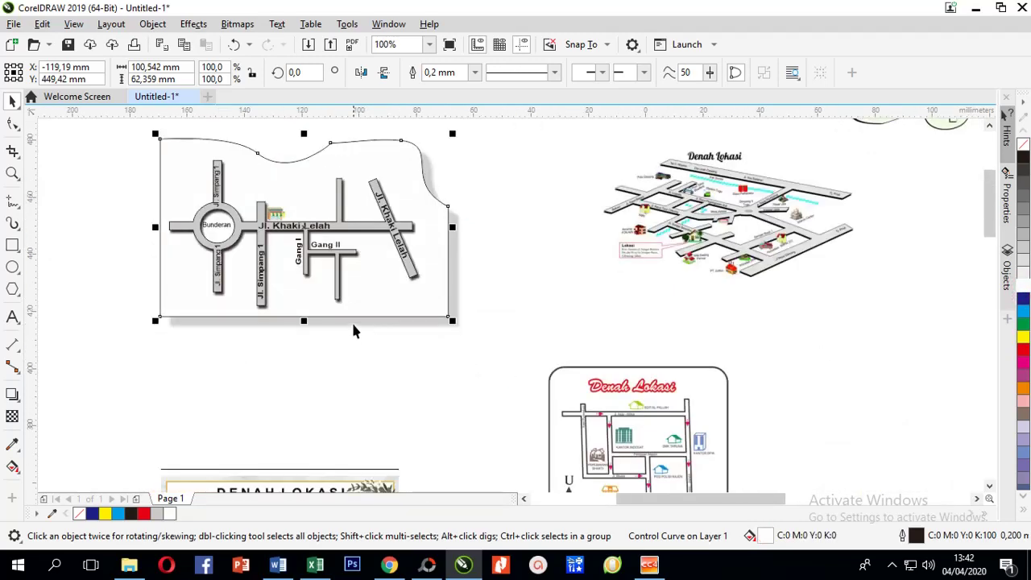
Set the wavy frame's shadow opacity to 74 and pull the shadow in close to the frame's edge
left_click(12, 394)
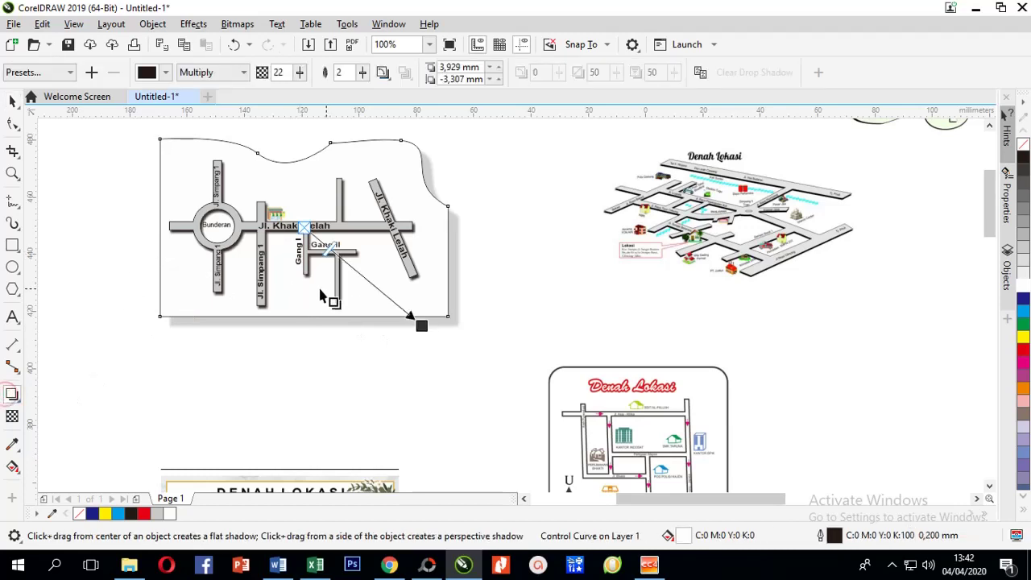
left_click_drag(330, 253, 379, 300)
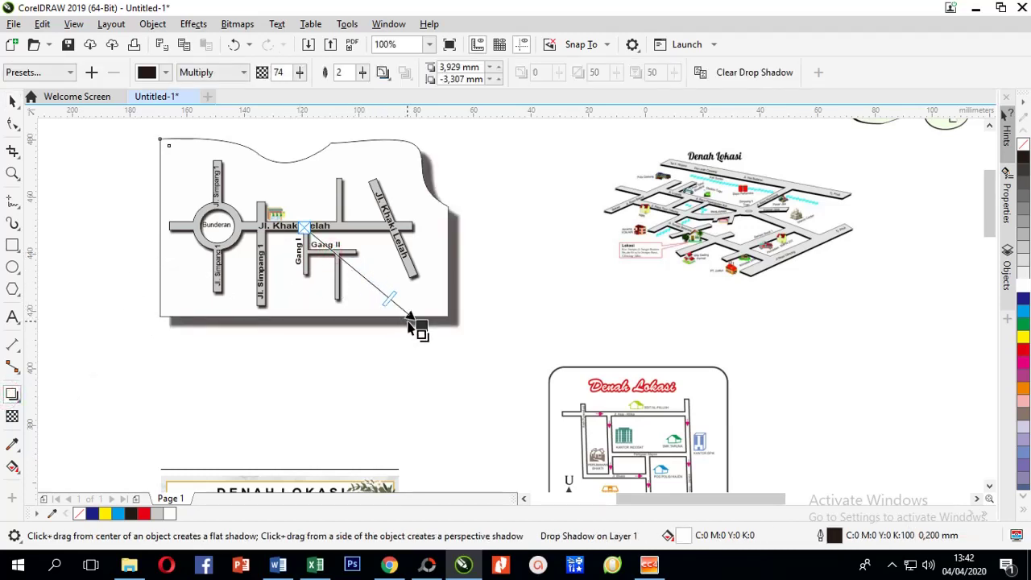
left_click_drag(418, 325, 408, 316)
left_click(234, 44)
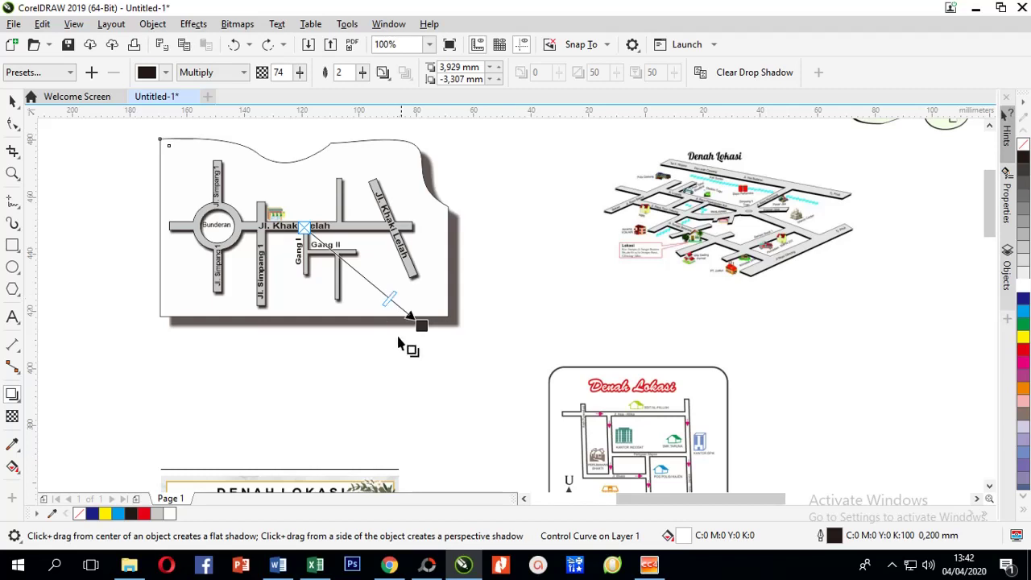
left_click_drag(423, 325, 414, 320)
left_click(12, 100)
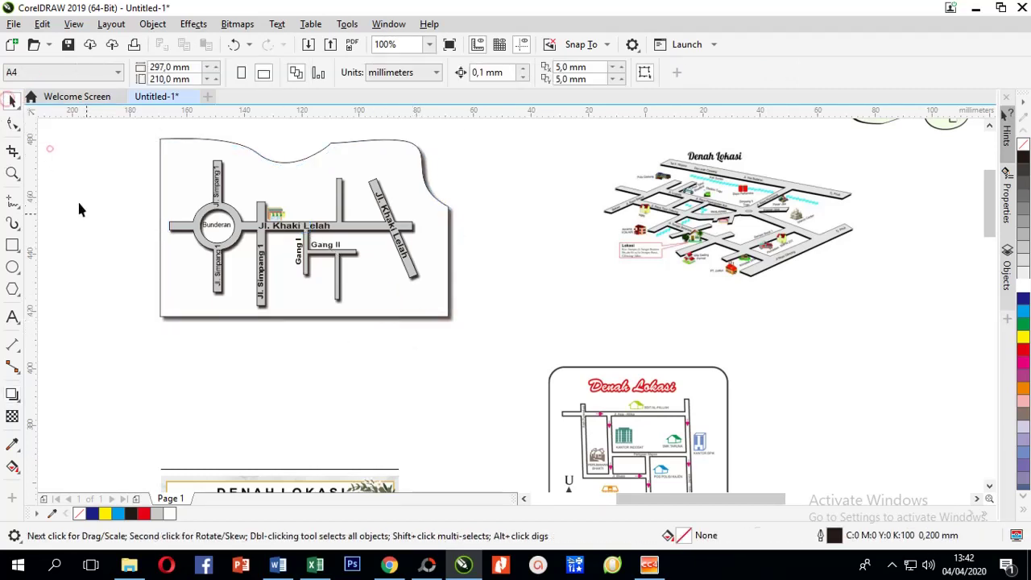
Fill the street network with pink (C:0 M:40 Y:20 K:0)
left_click(179, 294)
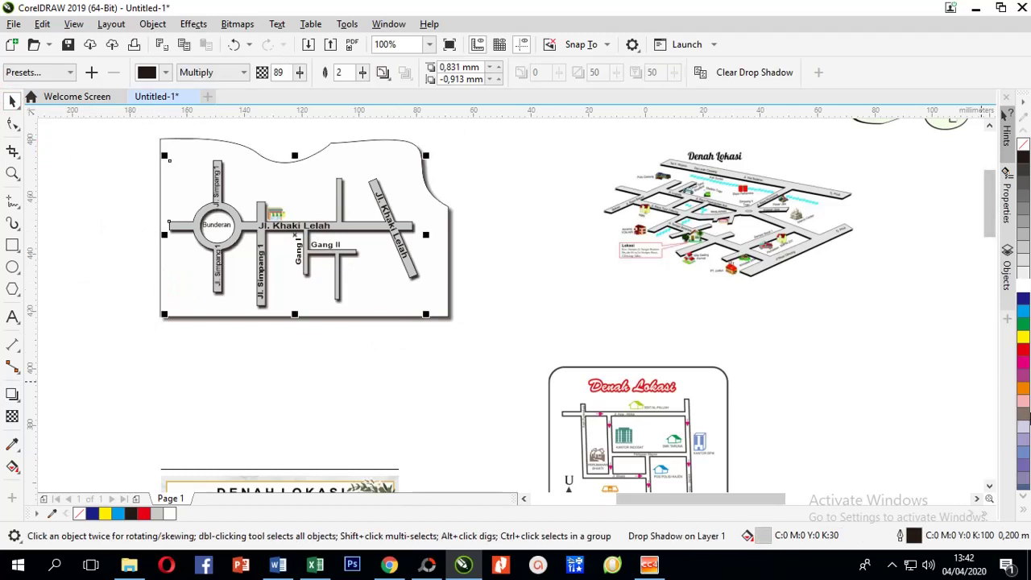
left_click(1024, 406)
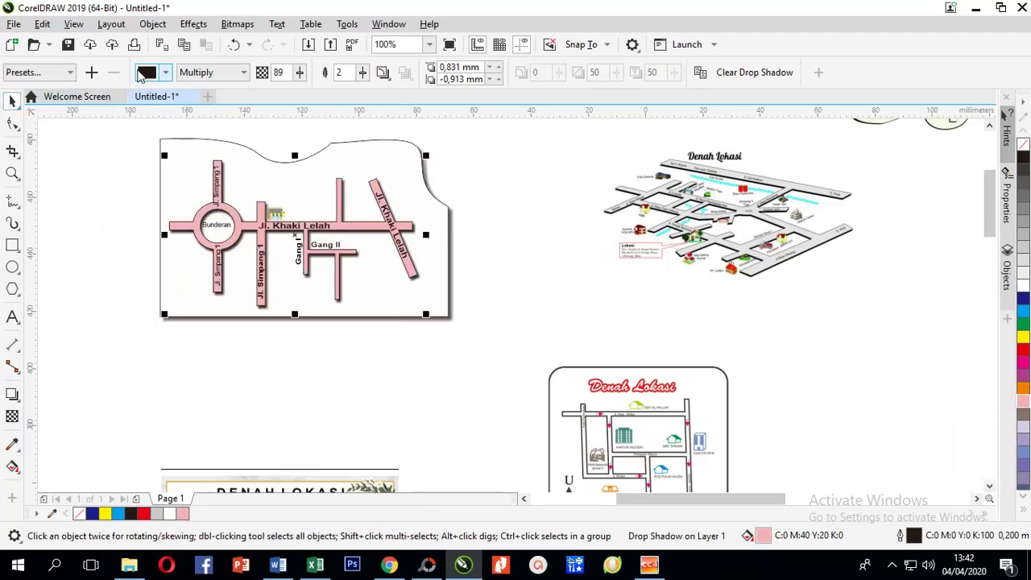
Try the wavy frame's fill in cyan (C:100 M:0 Y:0 K:0) and in 30% black (C:0 M:0 Y:0 K:30)
left_click(165, 150)
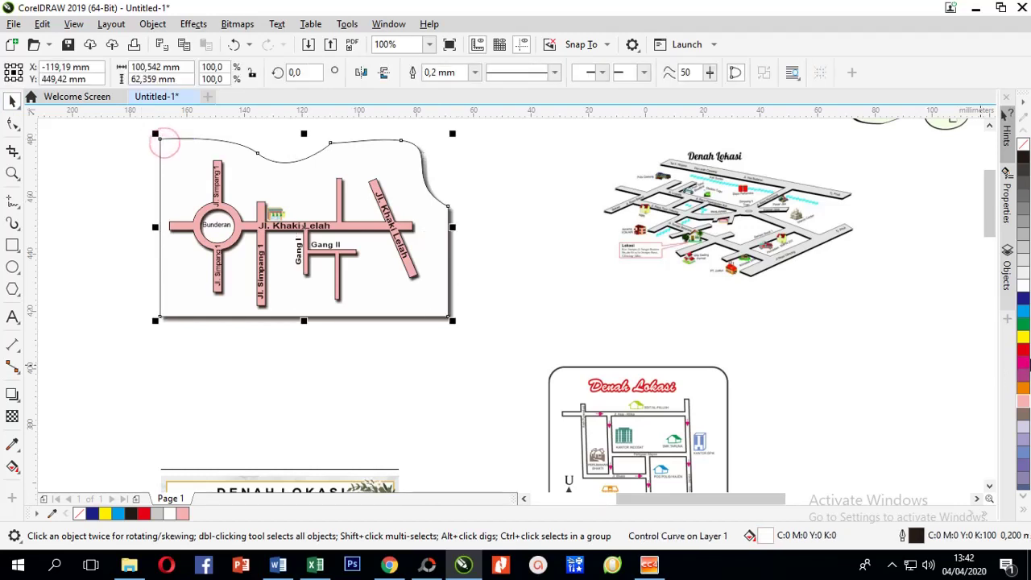
left_click(1027, 313)
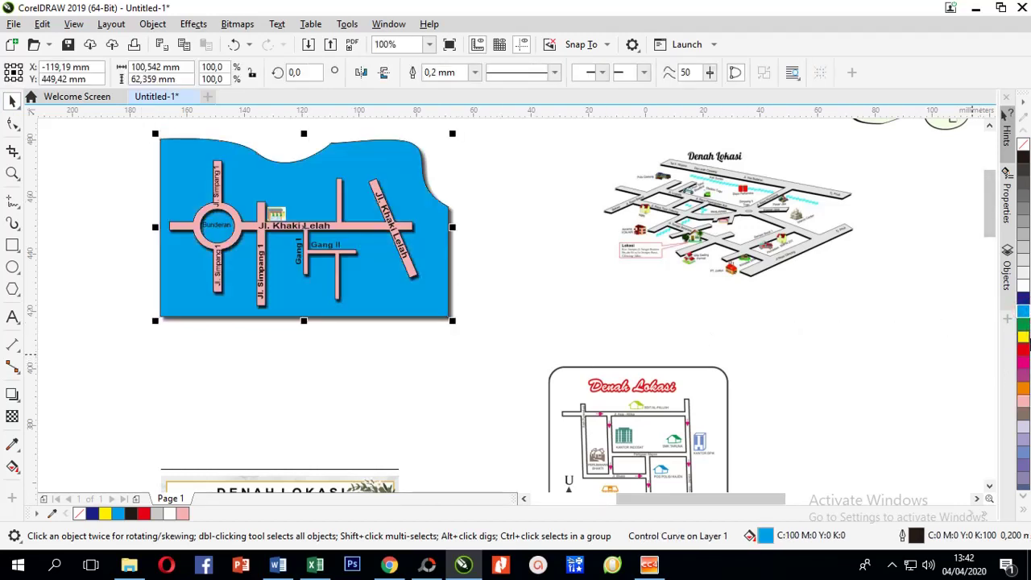
left_click(1023, 247)
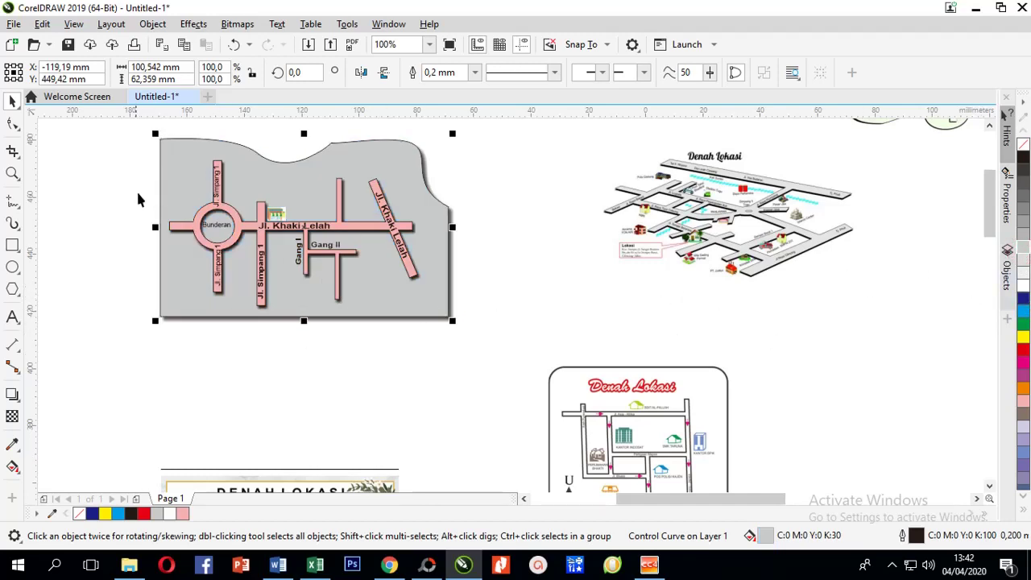
Undo the wavy frame's two trial fills and the street network's pink fill
left_click(235, 45)
left_click(234, 45)
left_click(235, 45)
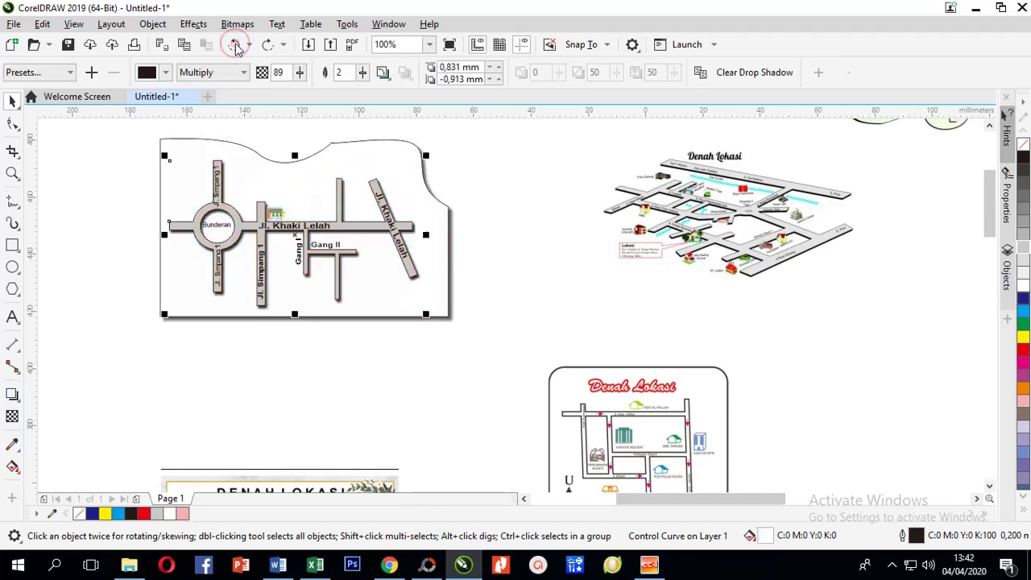
left_click(121, 172)
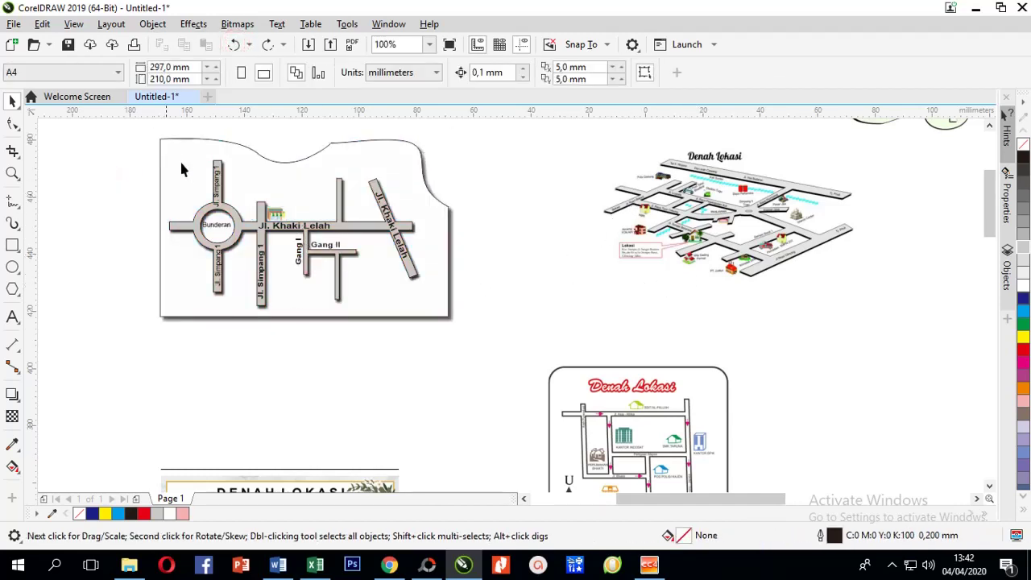
Group the wavy frame, streets, labels, shop icon and shadows of the map into one object
left_click_drag(142, 127, 482, 361)
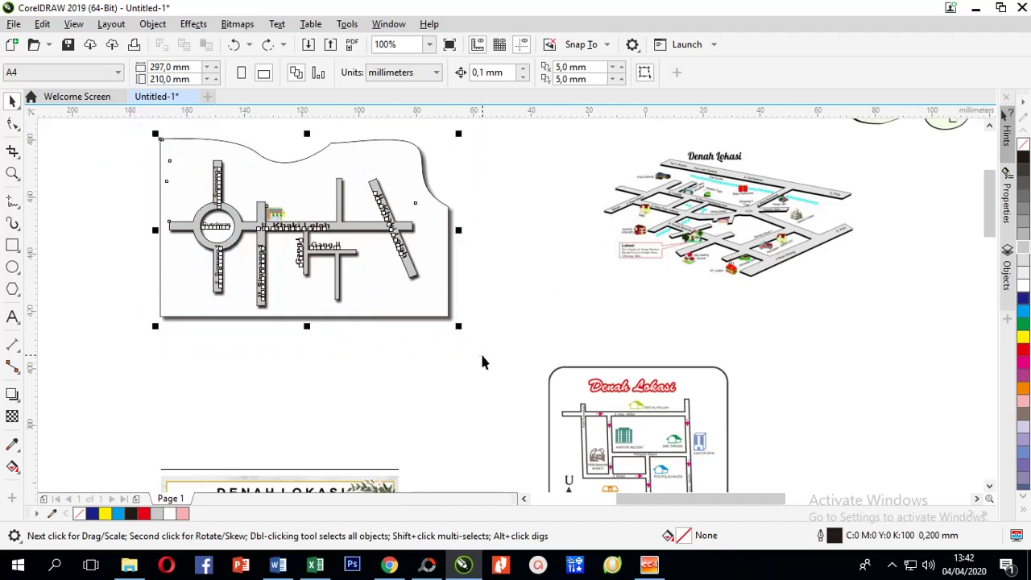
right_click(416, 295)
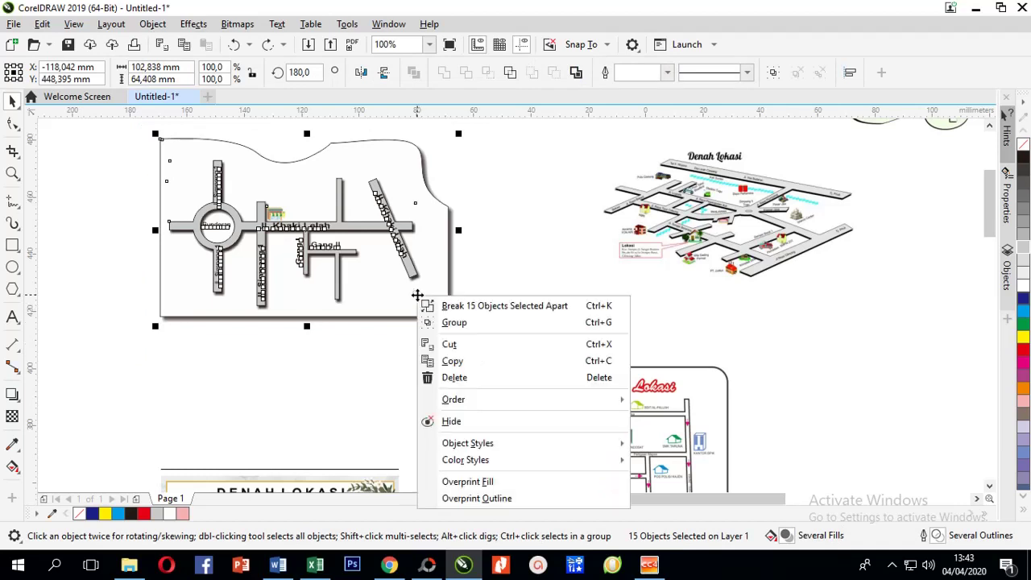
left_click(454, 323)
scroll(201, 233, "up", 2)
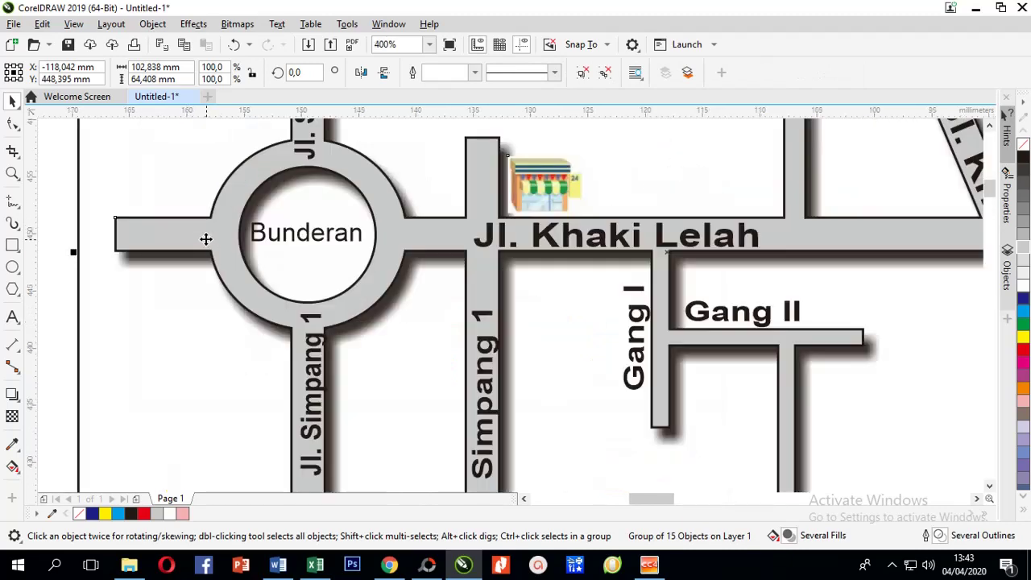
scroll(237, 260, "down", 1)
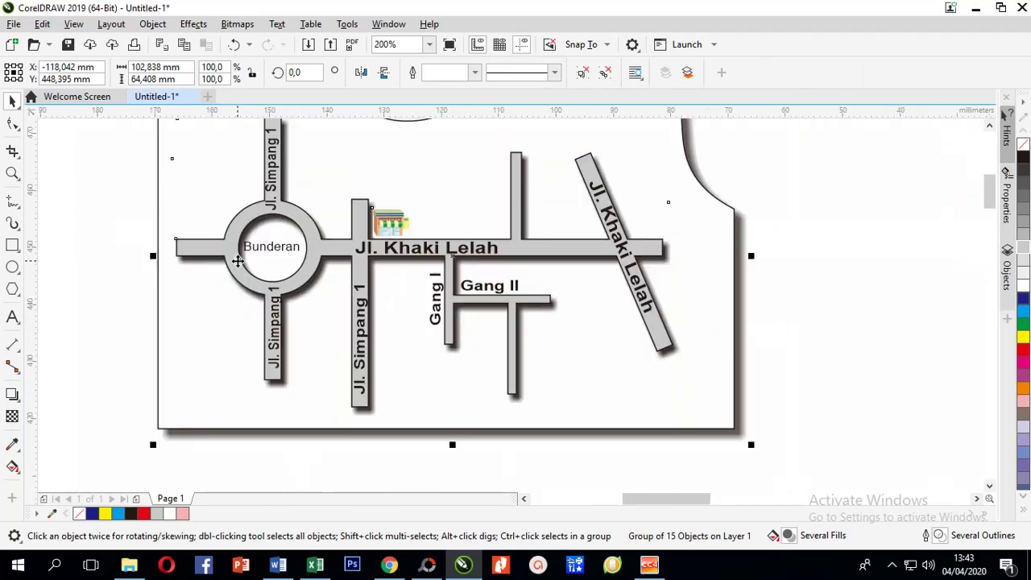
scroll(237, 261, "down", 1)
scroll(274, 238, "up", 1)
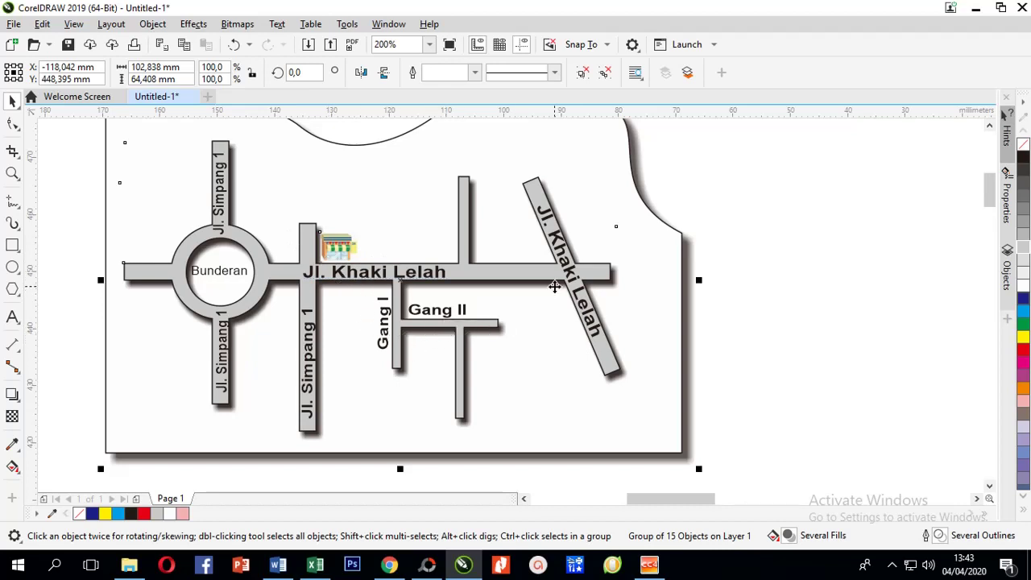
scroll(554, 286, "down", 1)
left_click(206, 245)
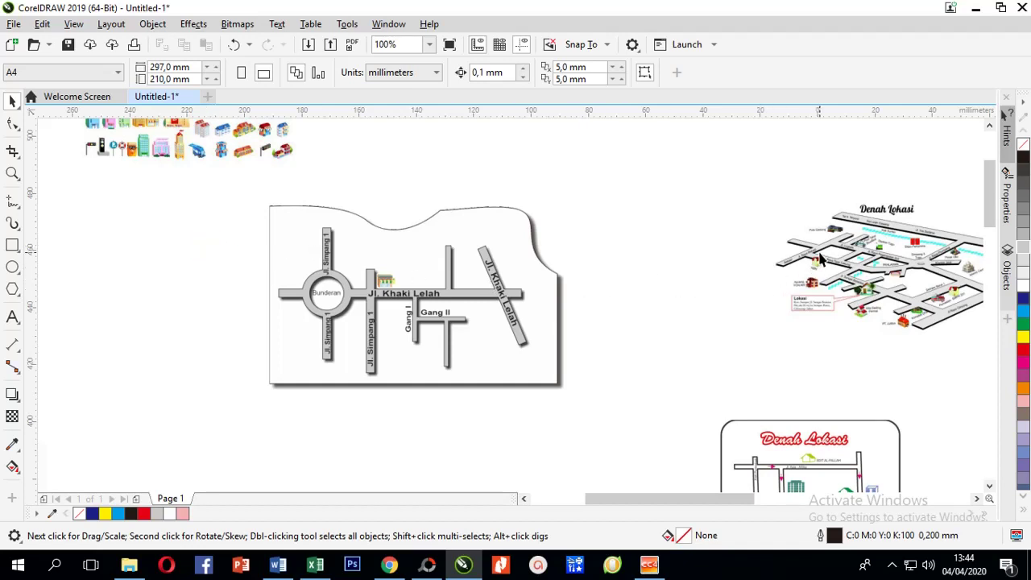
Bring the perspective reference map closer to the drawn map and place a duplicate of the drawn map beside it on the far side
left_click_drag(820, 260, 728, 268)
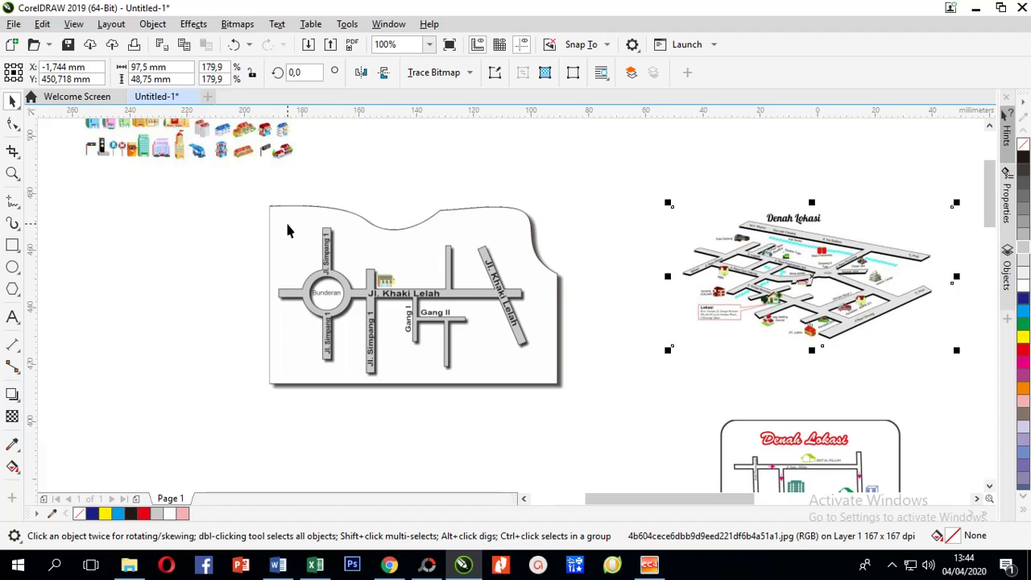
scroll(396, 241, "down", 2)
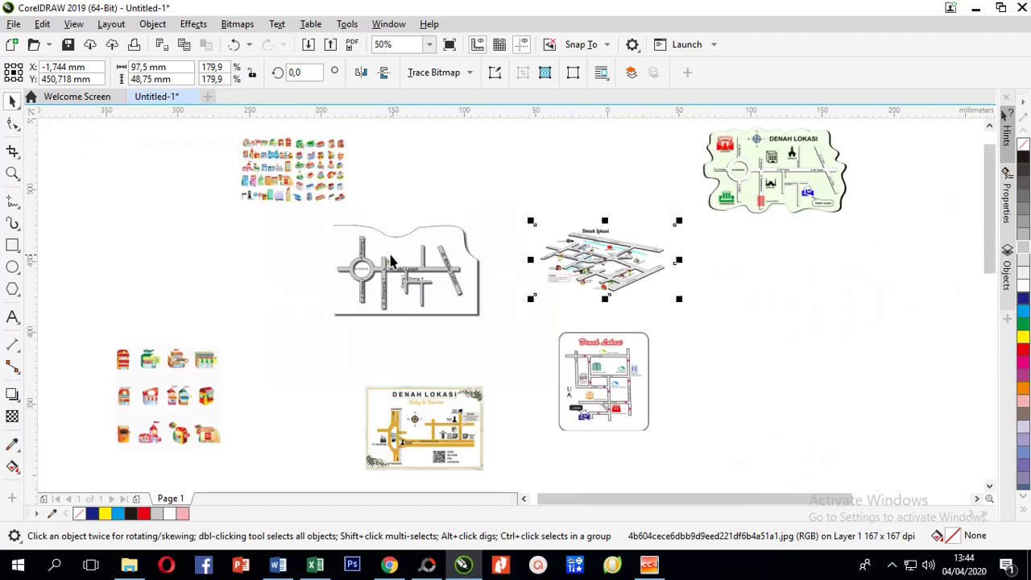
left_click_drag(315, 208, 497, 325)
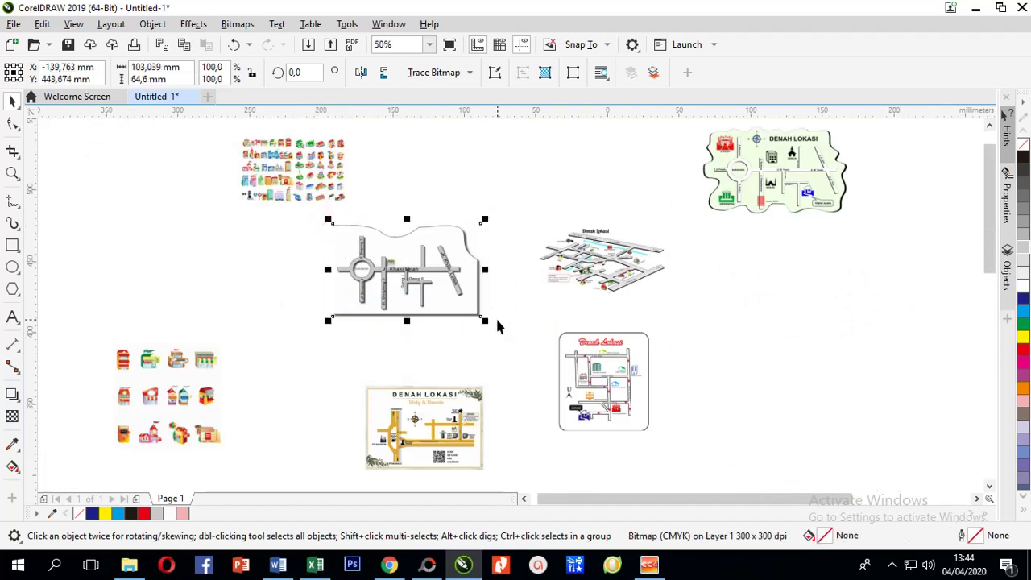
left_click_drag(467, 282, 211, 288)
left_click(228, 316)
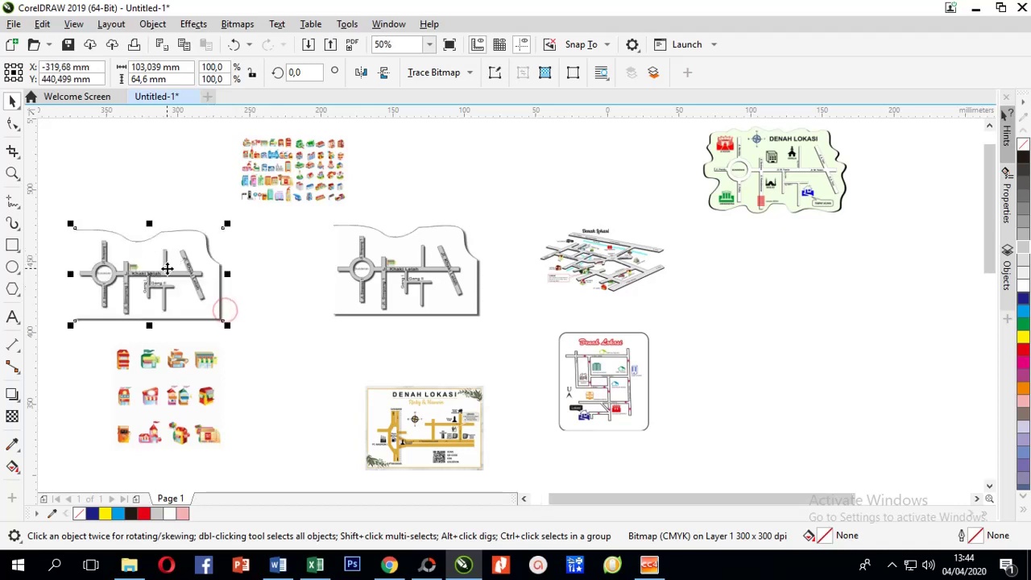
Convert the original map to a 300 dpi CMYK Color (32-bit) bitmap with anti-aliasing and a transparent background
scroll(407, 280, "up", 2)
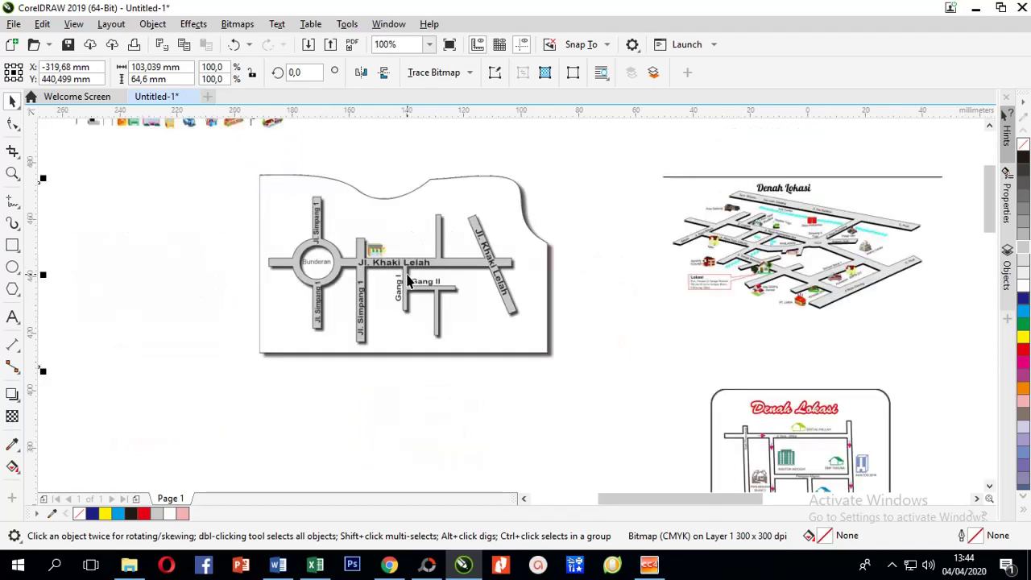
scroll(408, 279, "up", 2)
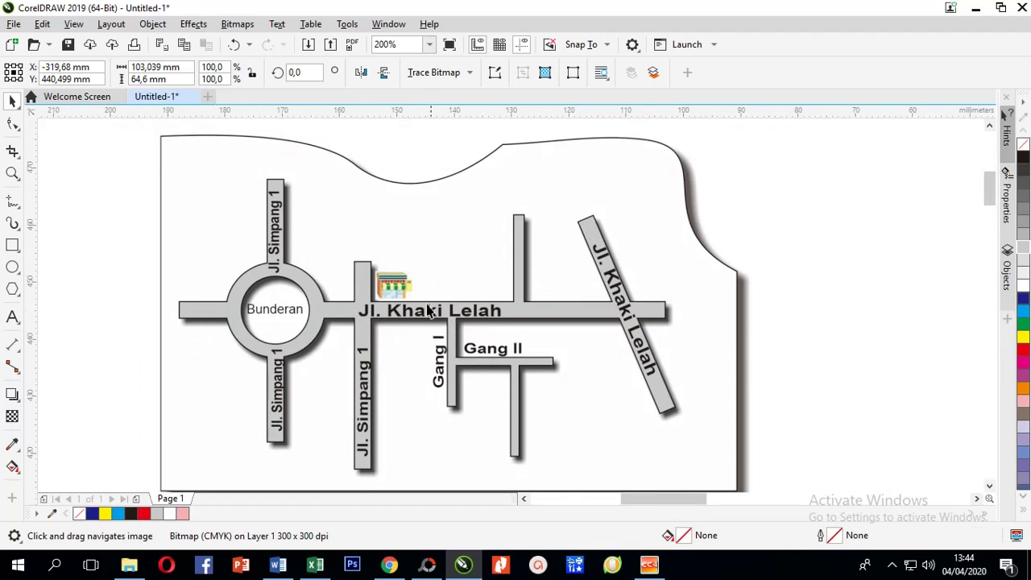
left_click(385, 44)
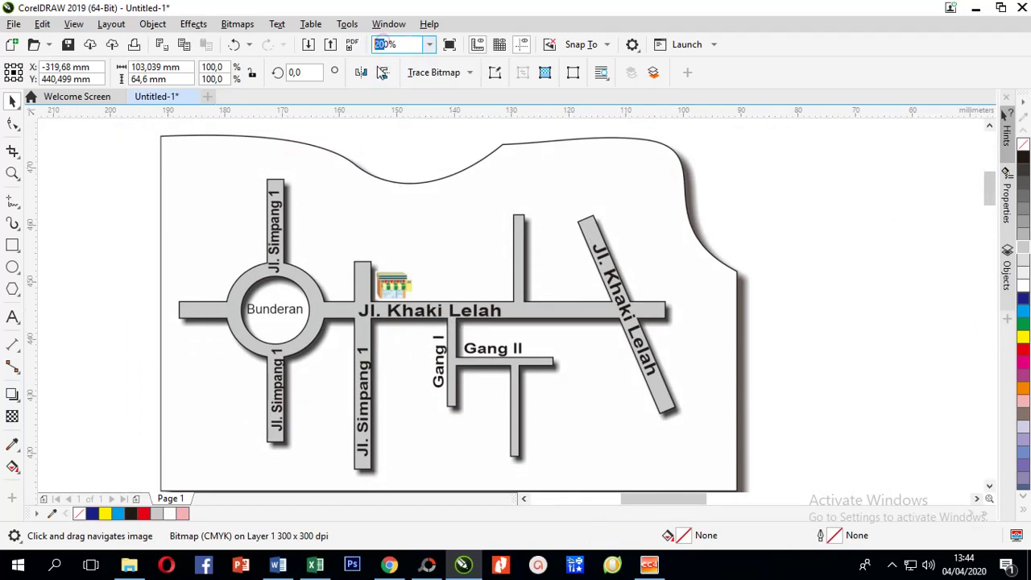
type("190")
key("Return")
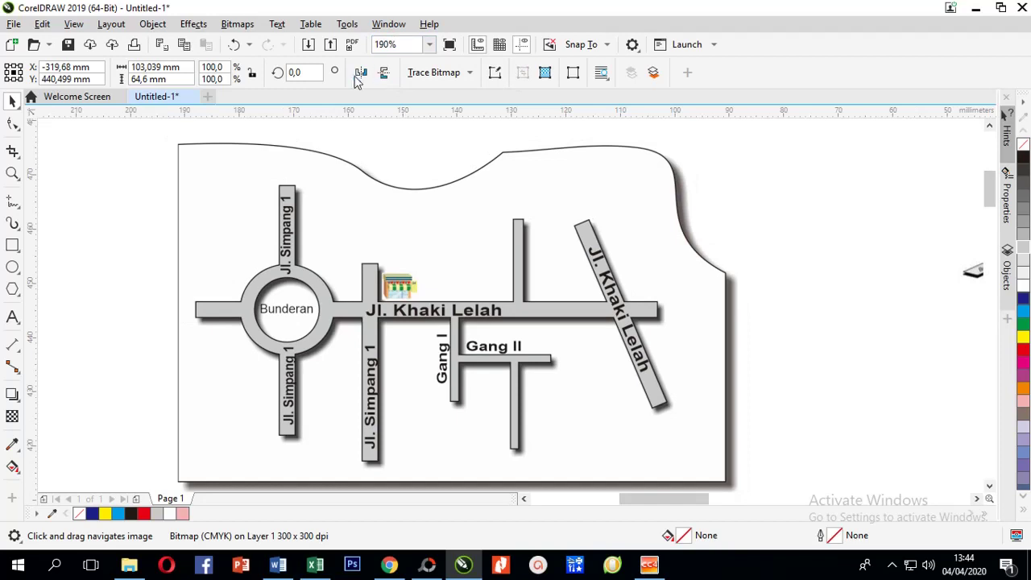
left_click_drag(277, 219, 309, 212)
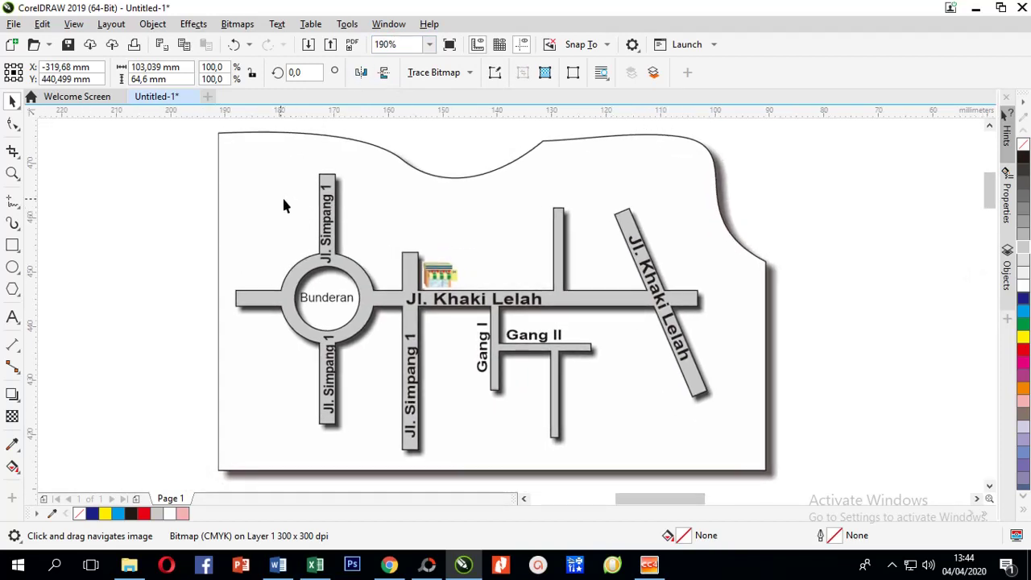
left_click(220, 150)
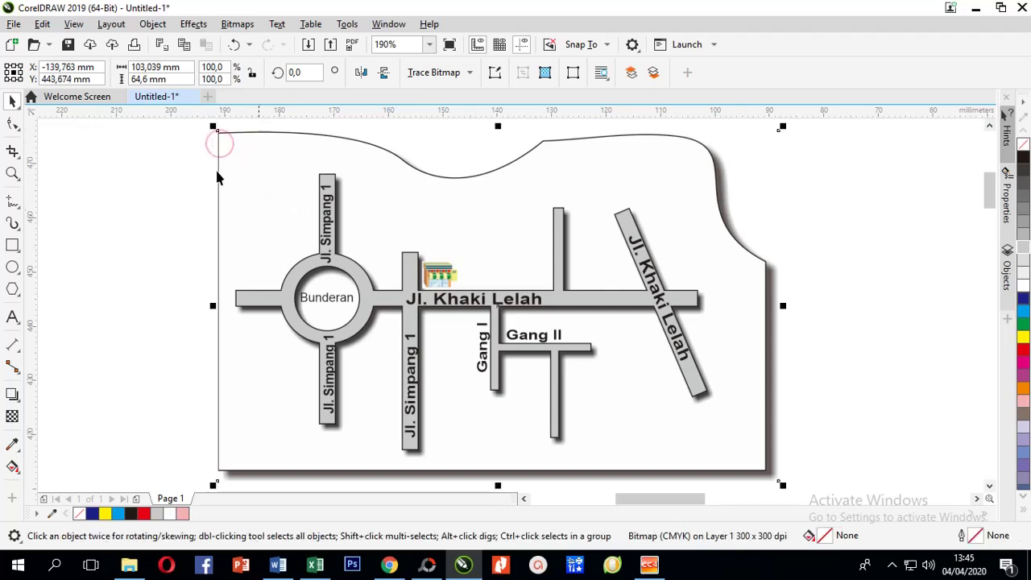
left_click(150, 207)
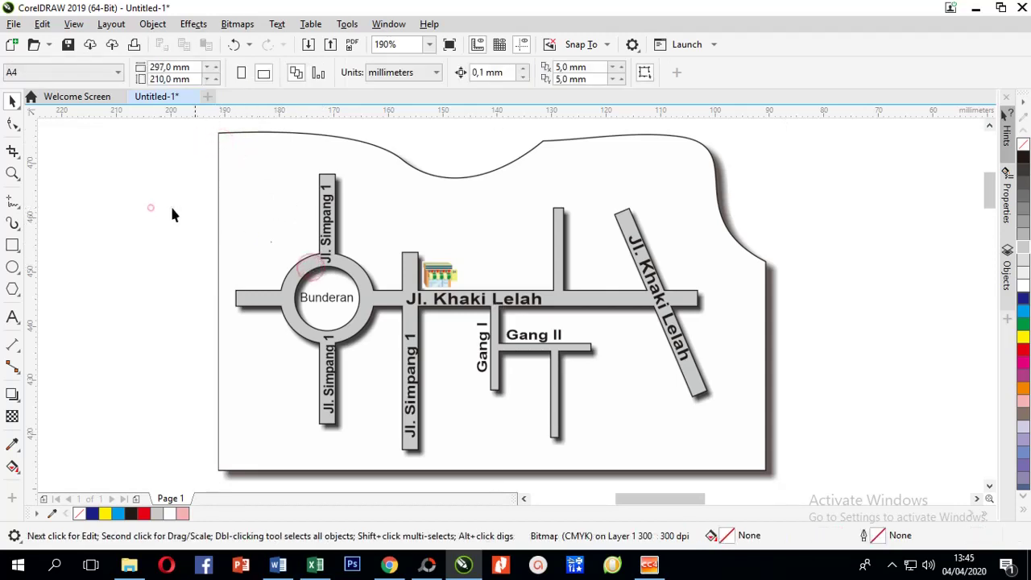
left_click(280, 236)
left_click(237, 23)
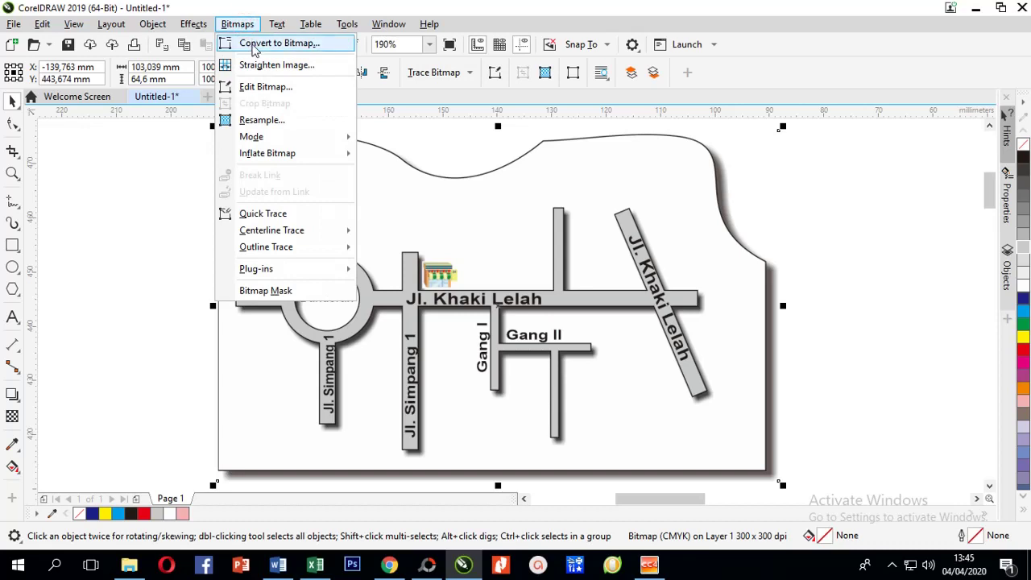
left_click(265, 44)
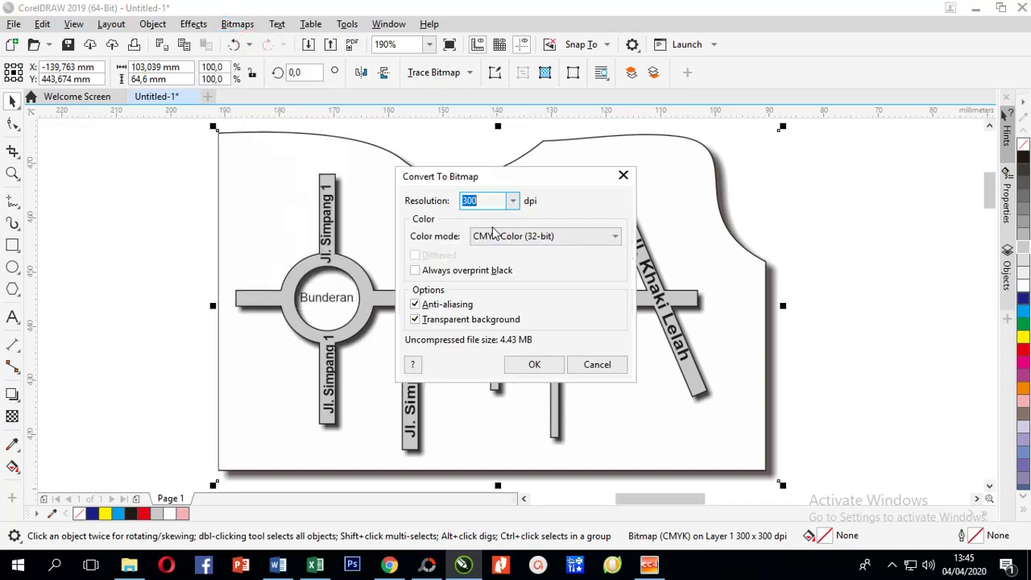
left_click(532, 364)
Move the original map bitmap about 8 mm to the right and 14 mm down
scroll(295, 269, "down", 3)
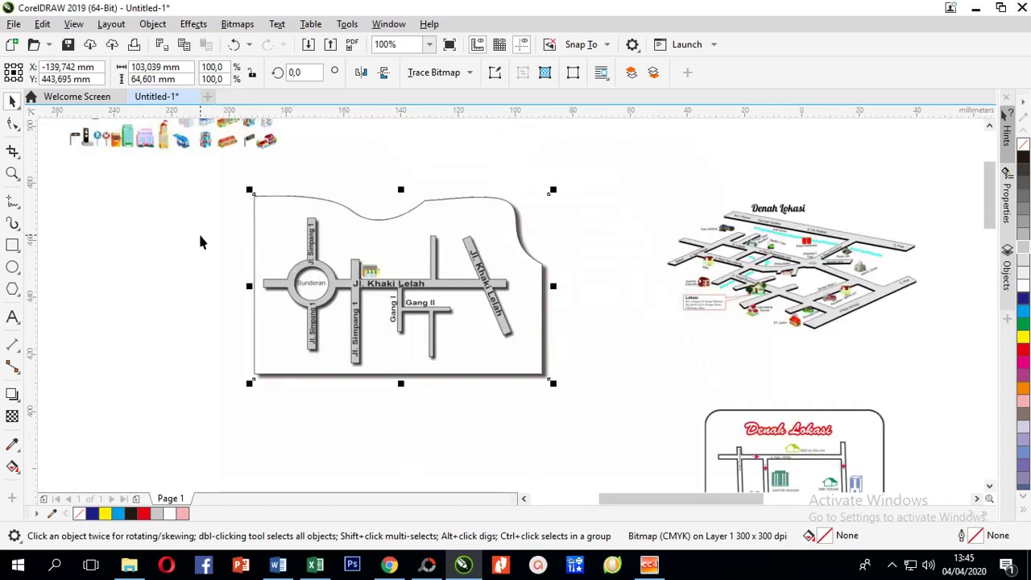
left_click(198, 231)
scroll(308, 274, "up", 3)
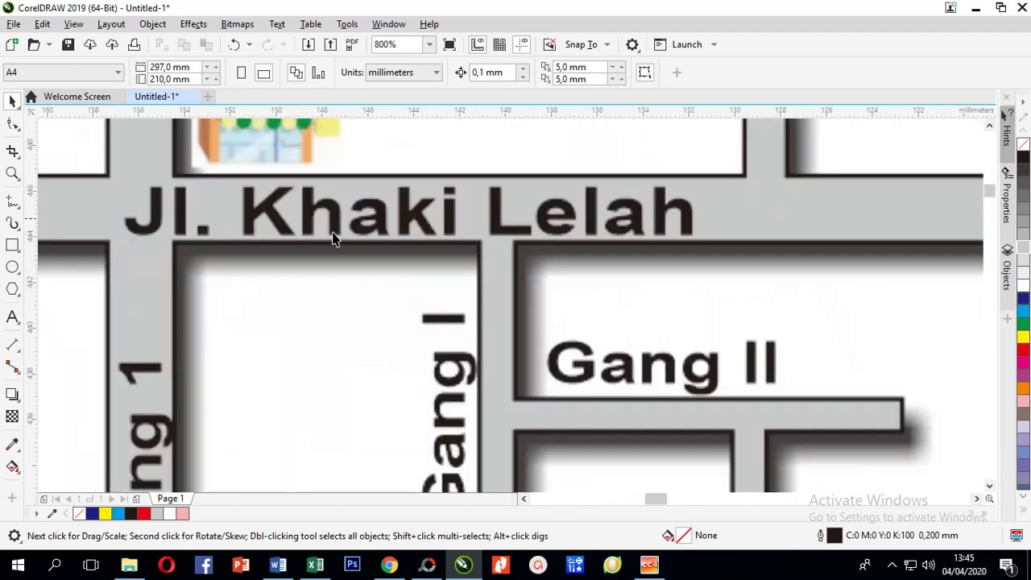
left_click(311, 216)
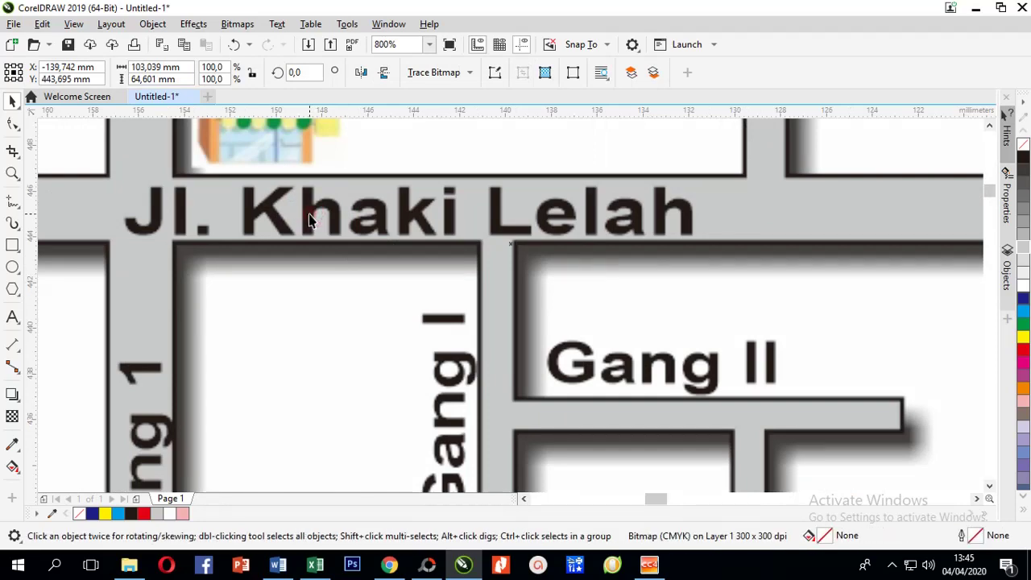
scroll(310, 216, "down", 3)
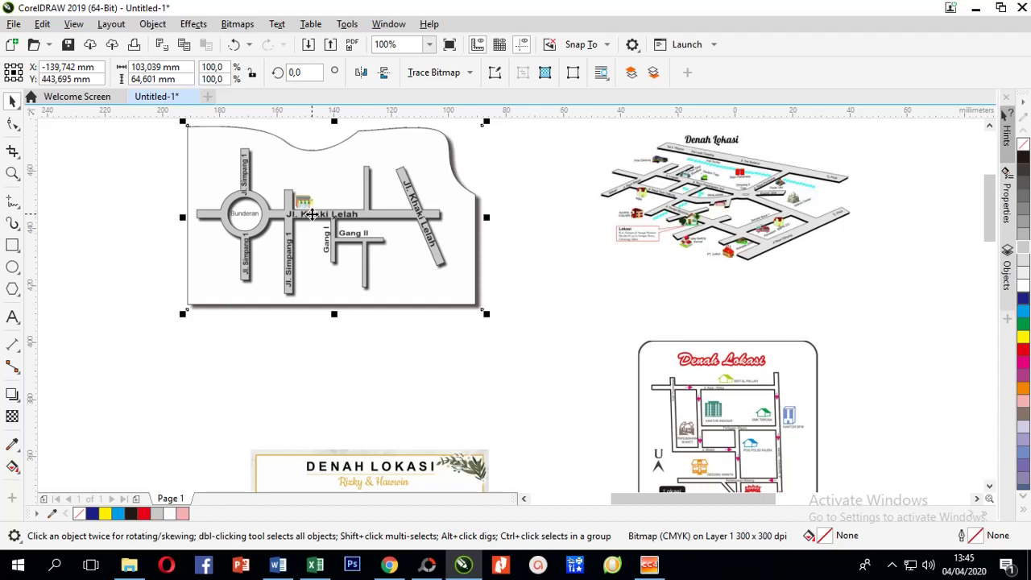
left_click_drag(312, 214, 335, 253)
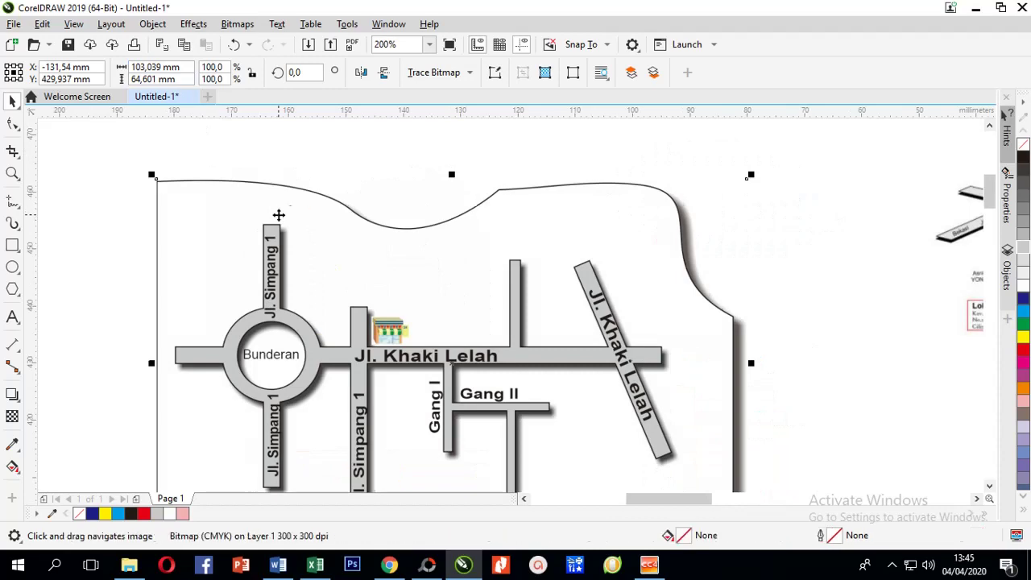
Add perspective to the map bitmap, pulling its upper-left corner about 20 mm inward and its upper-right corner about 12 mm down
left_click_drag(276, 215, 301, 185)
scroll(297, 190, "down", 2)
scroll(298, 190, "up", 1)
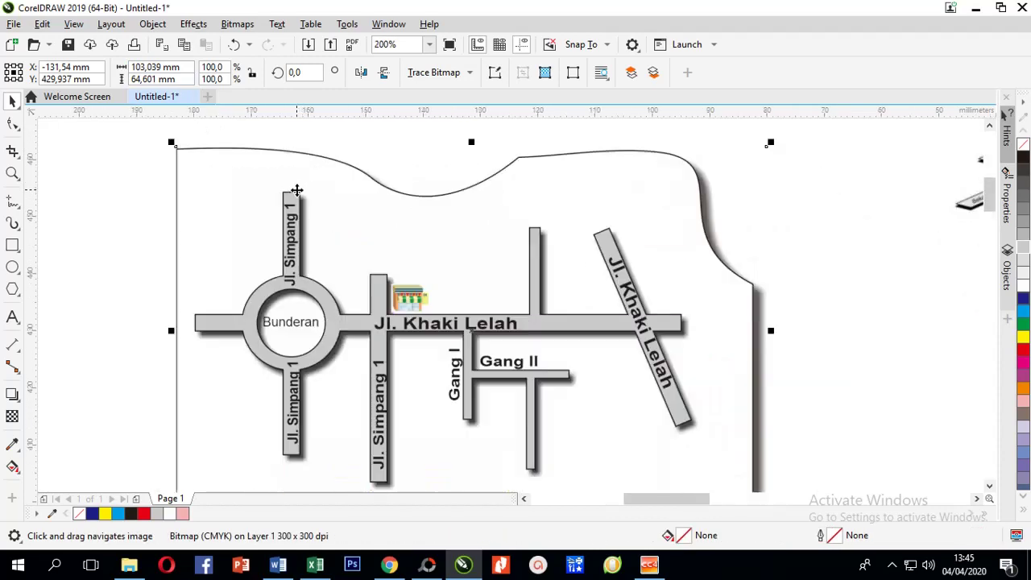
double_click(386, 45)
type("185")
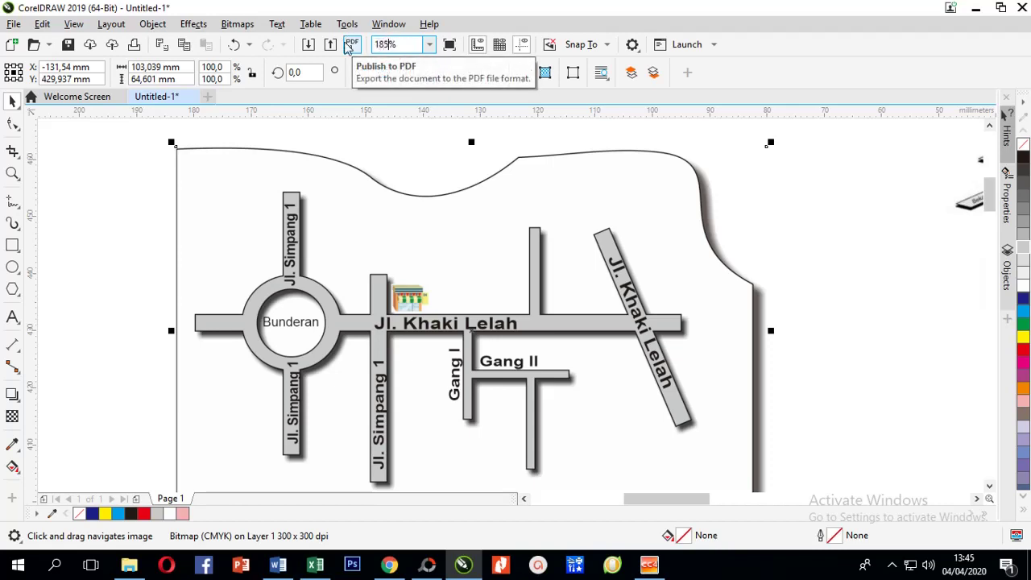
key("Return")
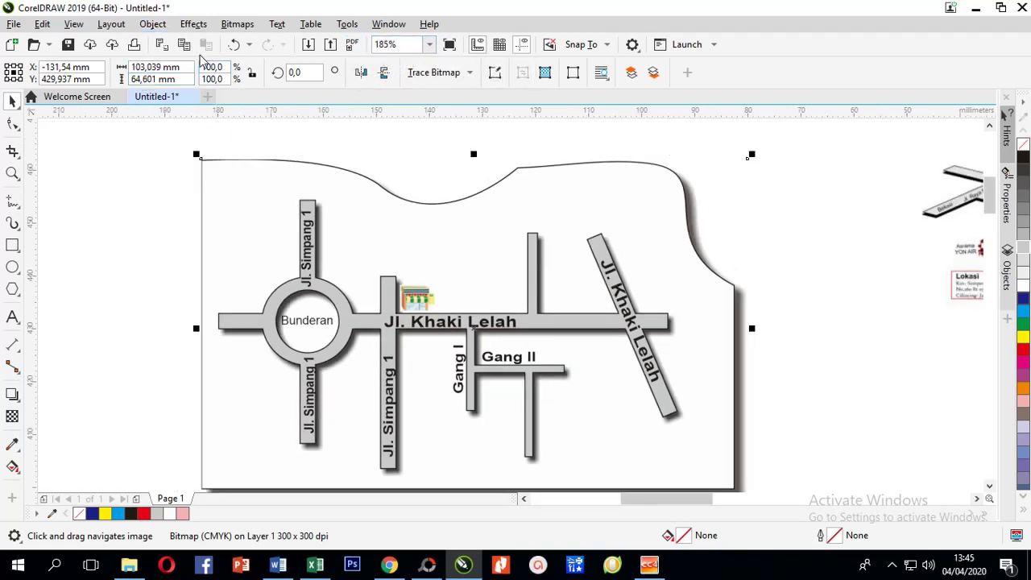
left_click(153, 25)
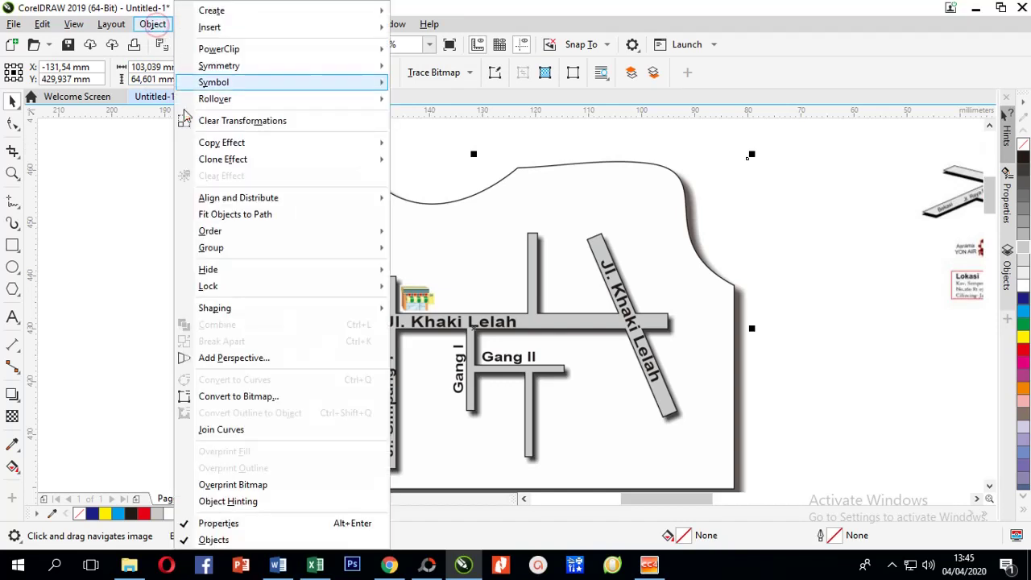
left_click(238, 359)
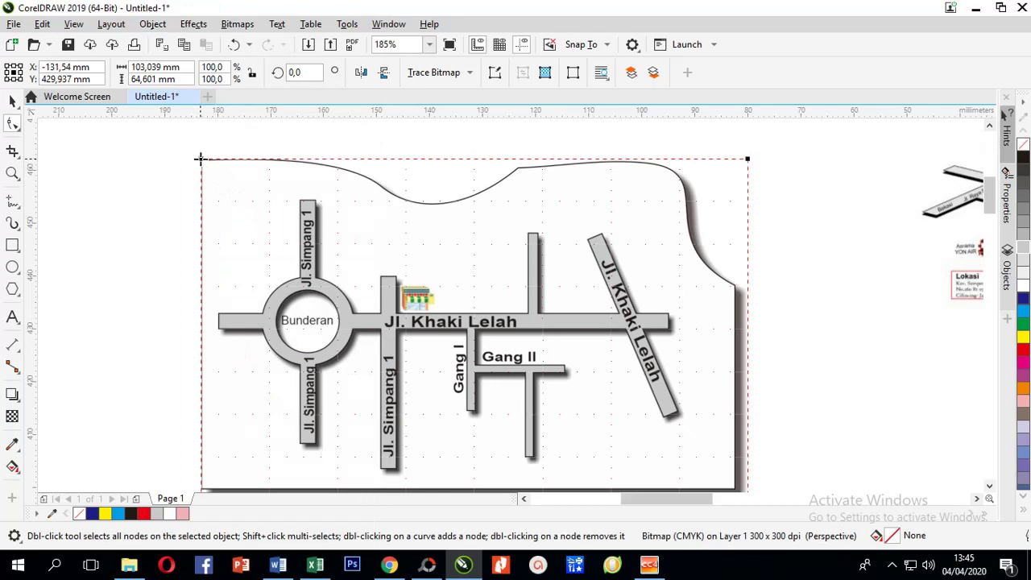
left_click_drag(200, 159, 309, 166)
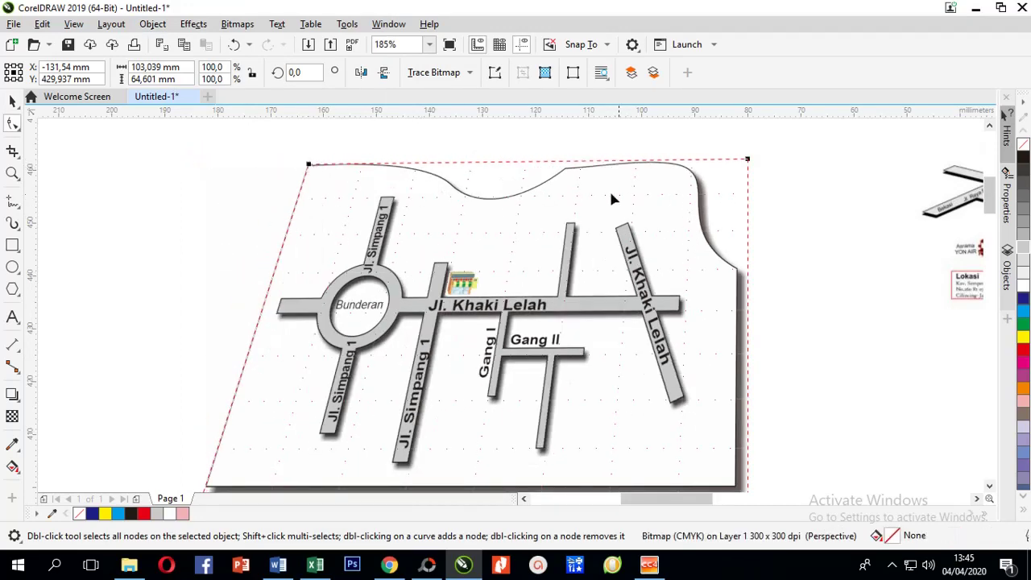
left_click_drag(749, 160, 757, 222)
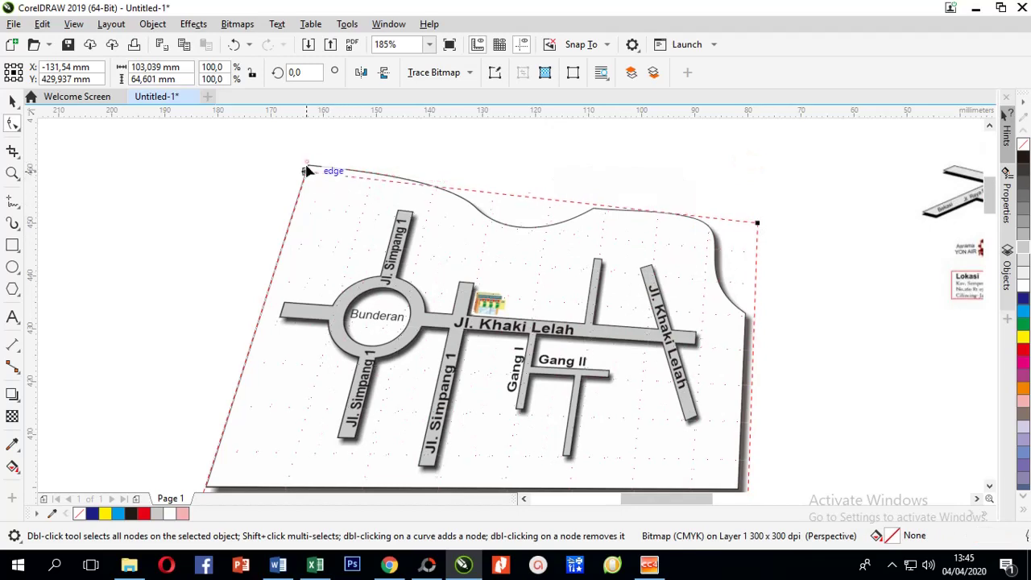
Reshape the map's perspective by its corner nodes so it tilts diagonally like the reference map
scroll(208, 193, "down", 3)
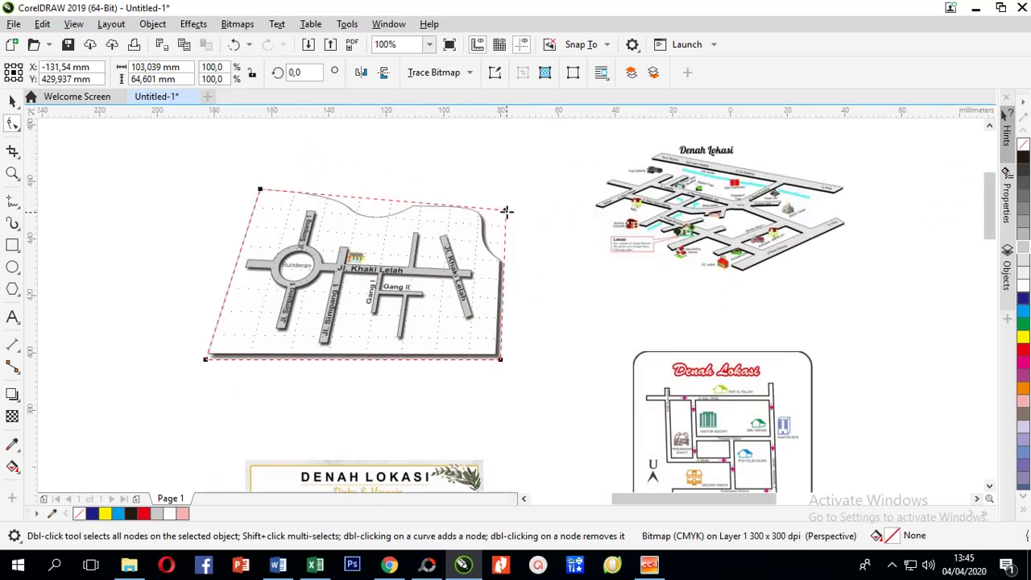
left_click_drag(504, 207, 527, 176)
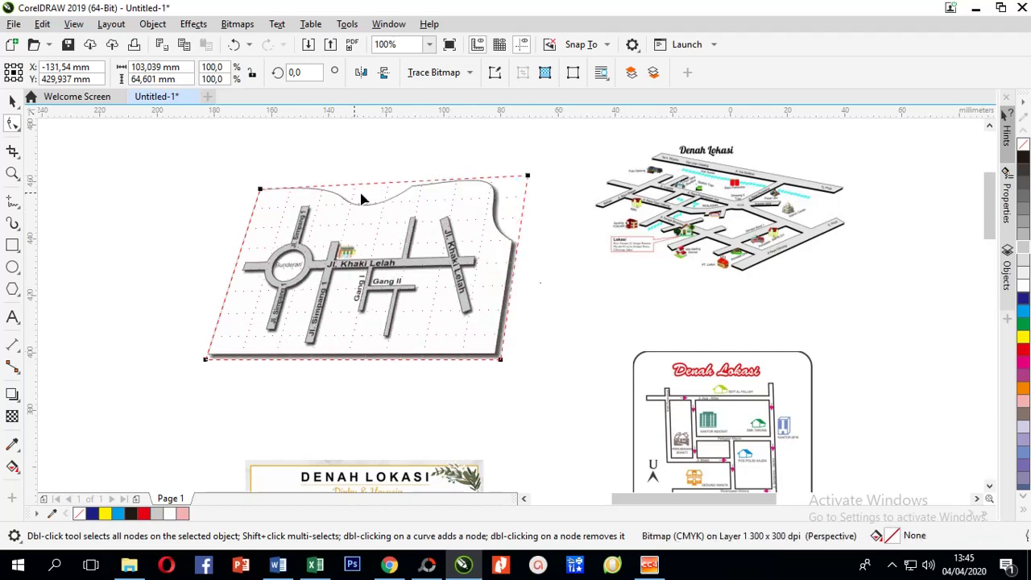
key("space")
left_click(338, 419)
left_click(382, 335)
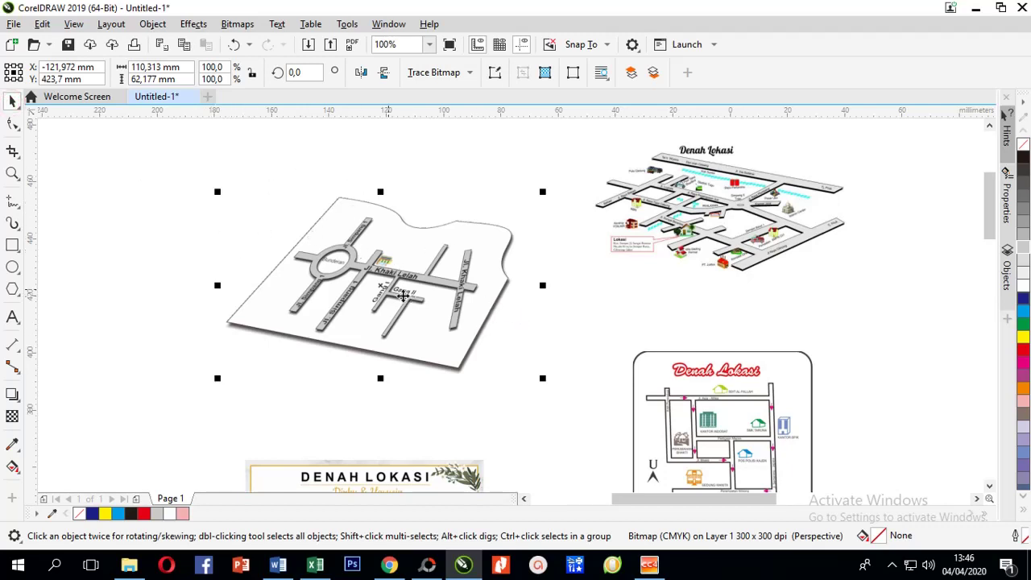
Flatten the map's perspective by lowering both of its far corners about 19 mm, and deselect the map
left_click(13, 123)
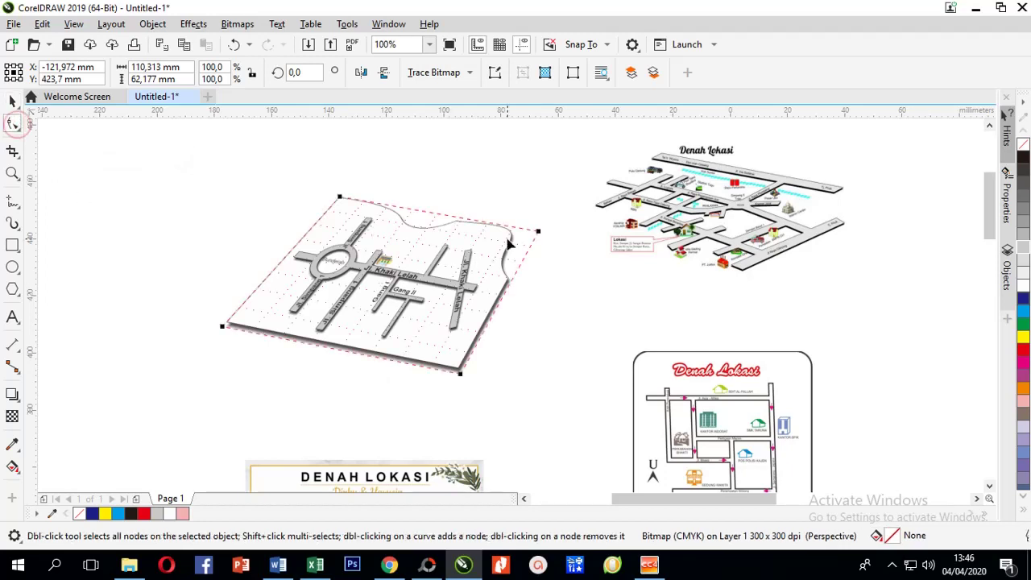
left_click_drag(534, 238, 509, 284)
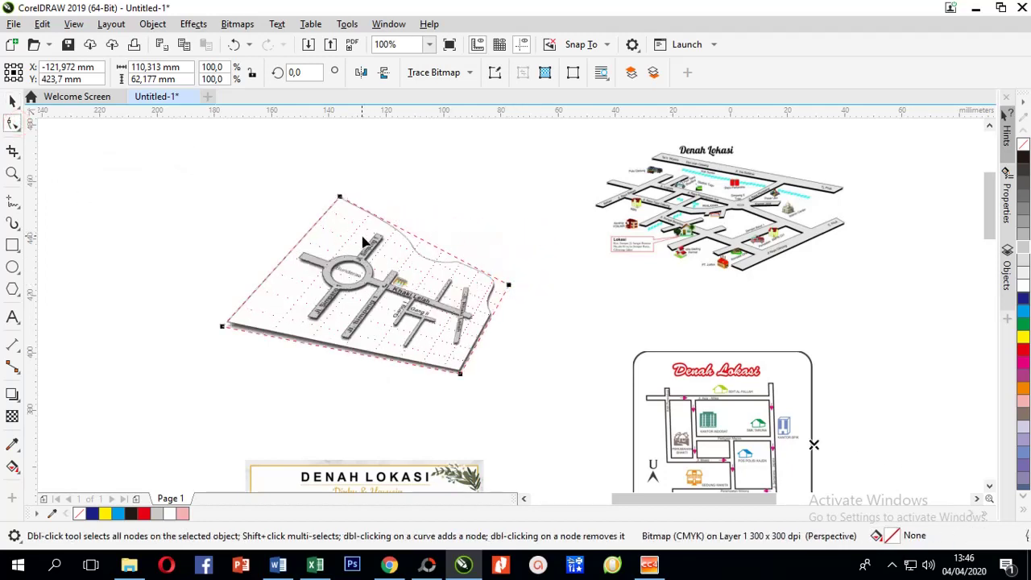
left_click_drag(342, 196, 331, 251)
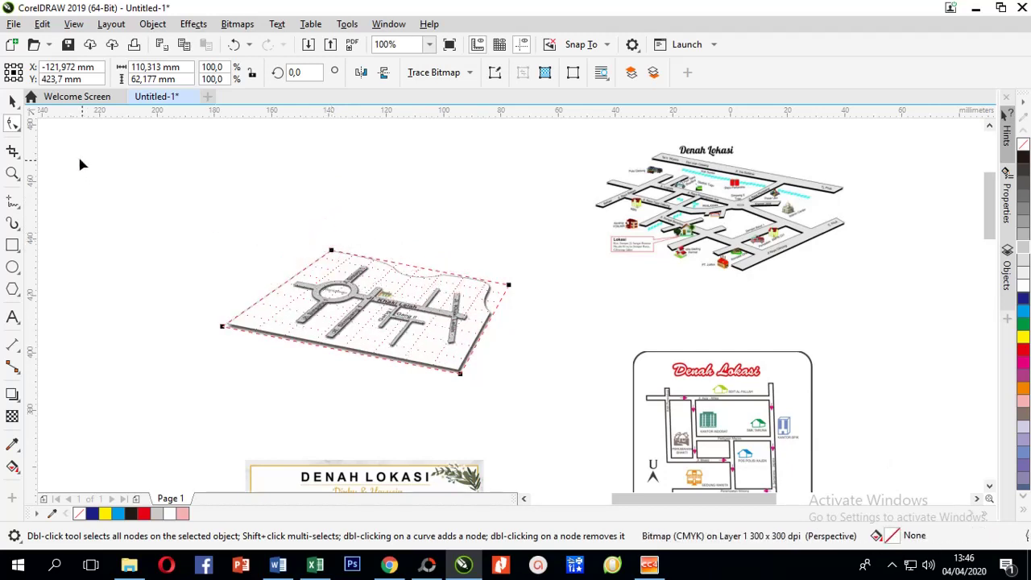
key("space")
left_click(160, 196)
Examine the tilted map's streets, labels, shop icon and shadows up close and as a whole
scroll(422, 344, "up", 2)
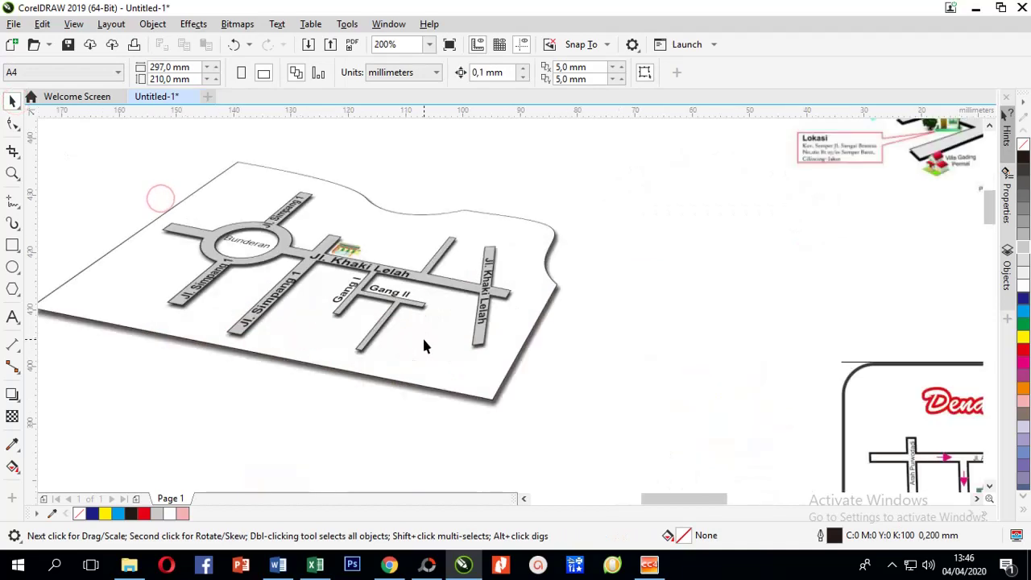
left_click_drag(395, 331, 443, 328)
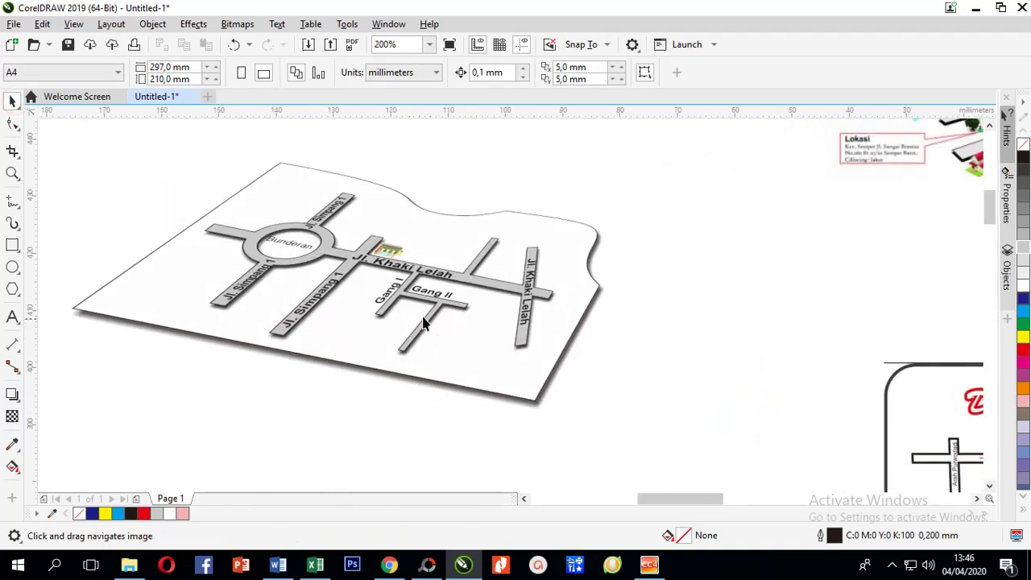
scroll(399, 313, "up", 2)
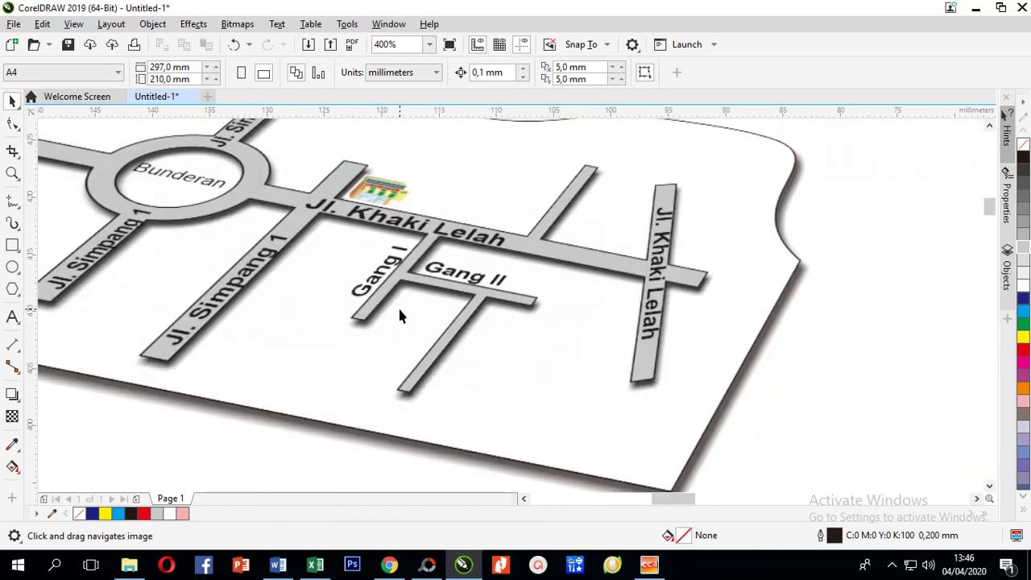
scroll(400, 315, "down", 1)
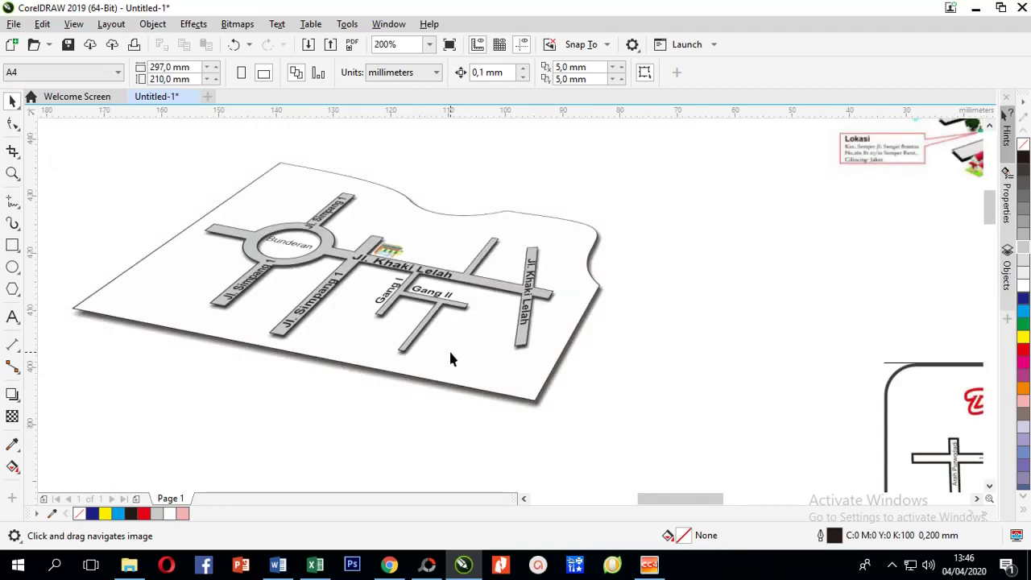
left_click_drag(450, 354, 451, 348)
scroll(166, 235, "up", 1)
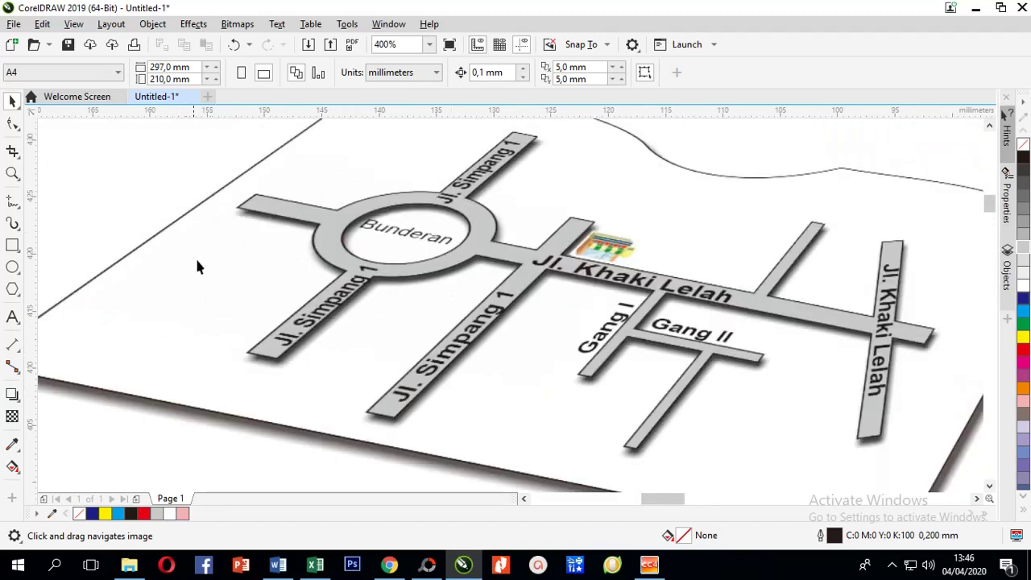
scroll(325, 333, "down", 1)
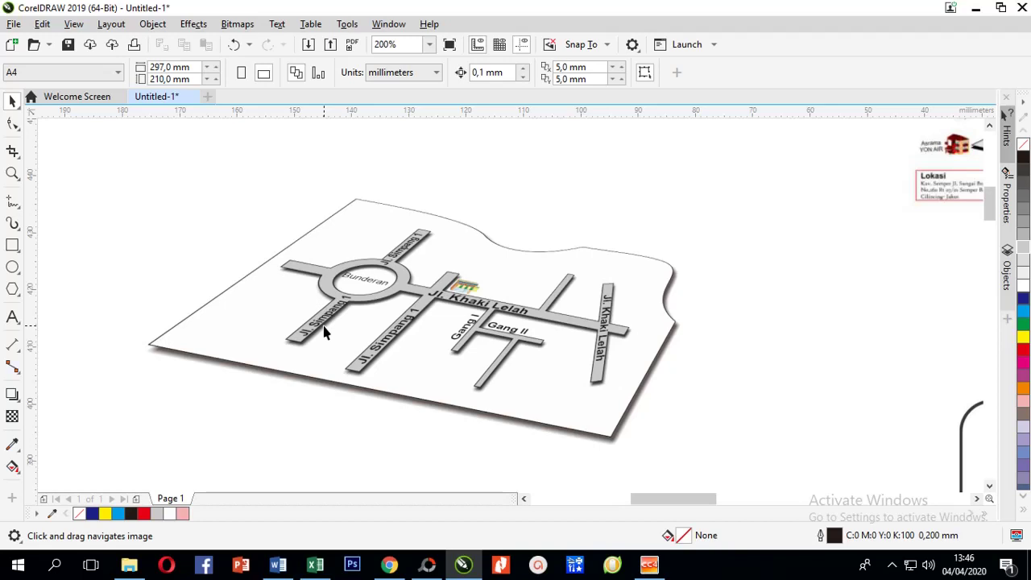
scroll(324, 333, "down", 1)
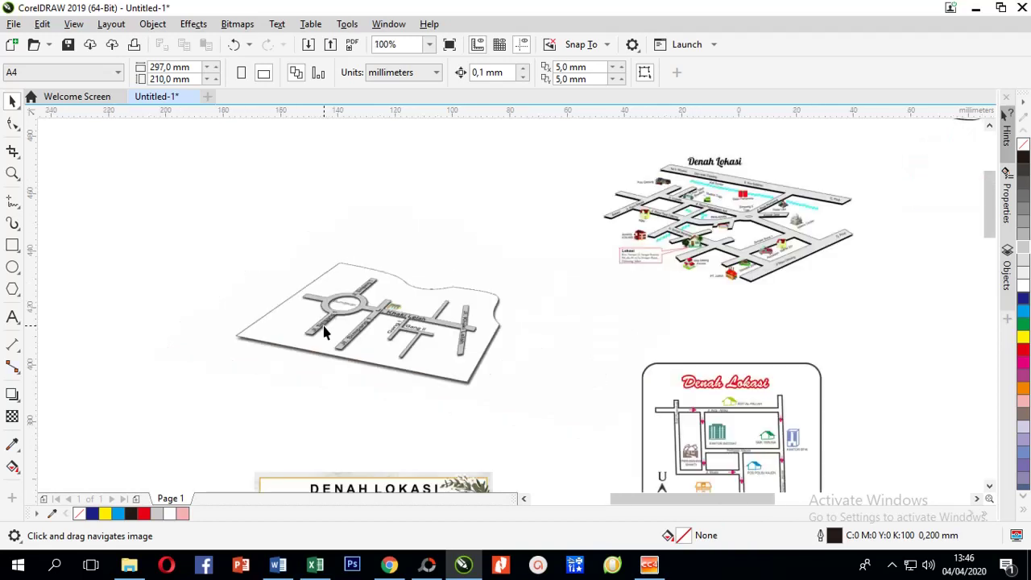
left_click_drag(358, 341, 366, 331)
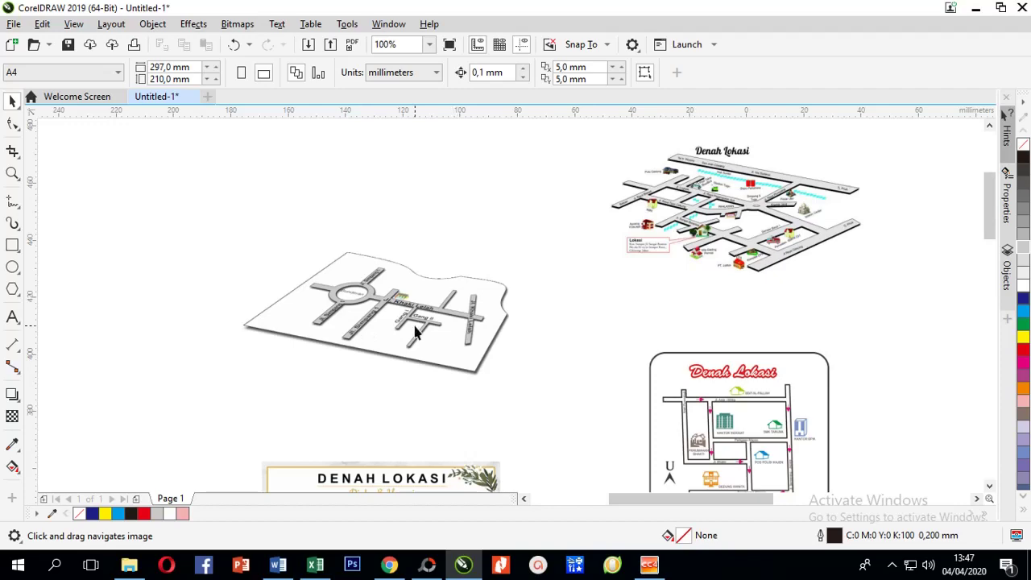
Examine the Lokasi address callout on the perspective reference map and compare it with the drawn map
left_click(638, 242)
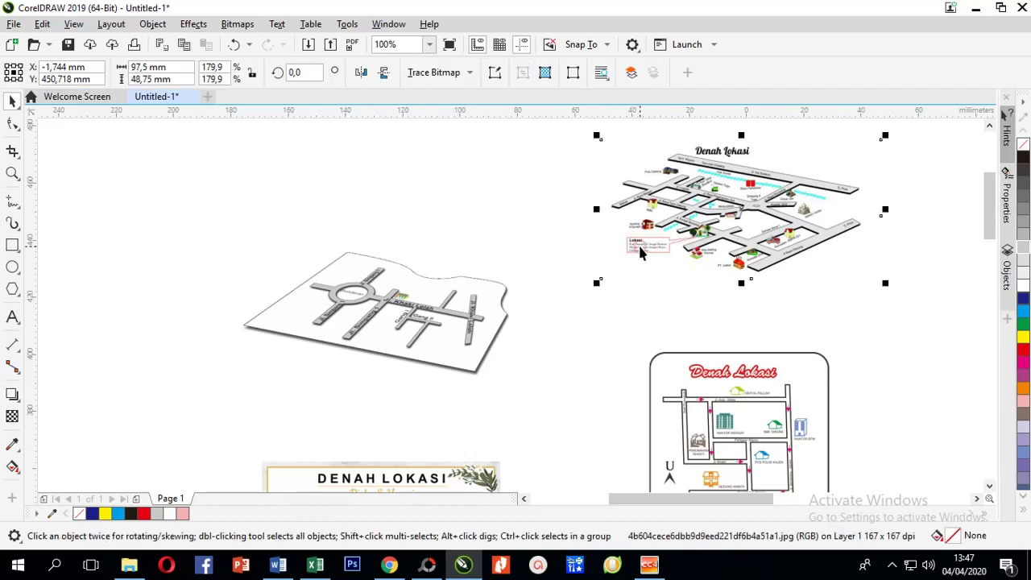
scroll(669, 257, "up", 2)
scroll(669, 256, "up", 1)
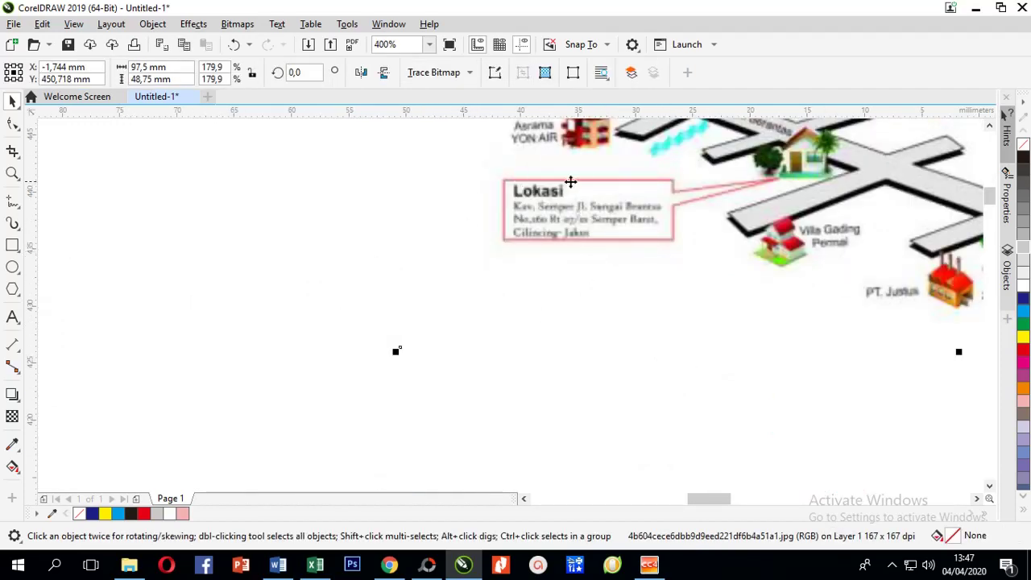
scroll(690, 295, "down", 2)
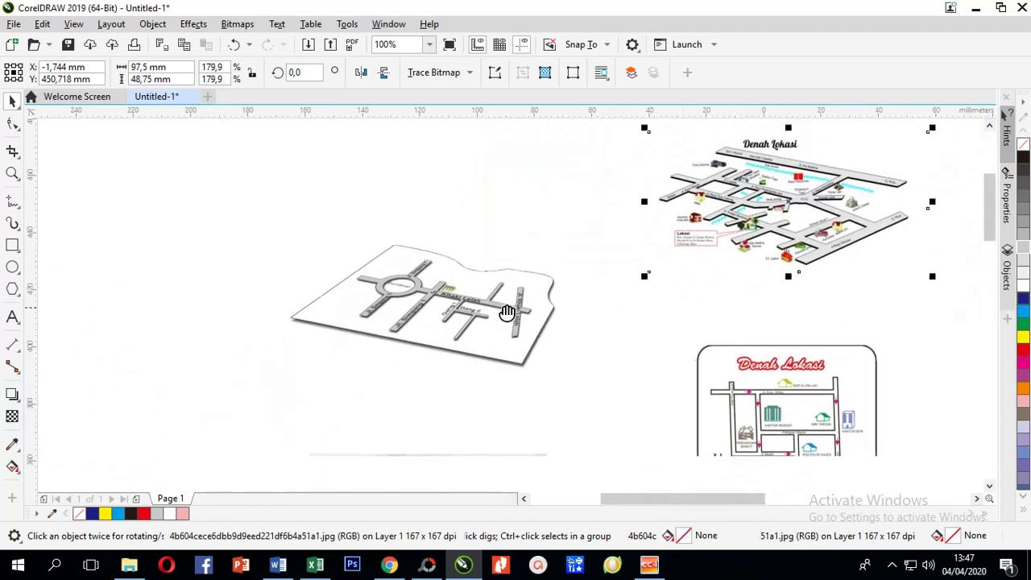
scroll(394, 329, "up", 1)
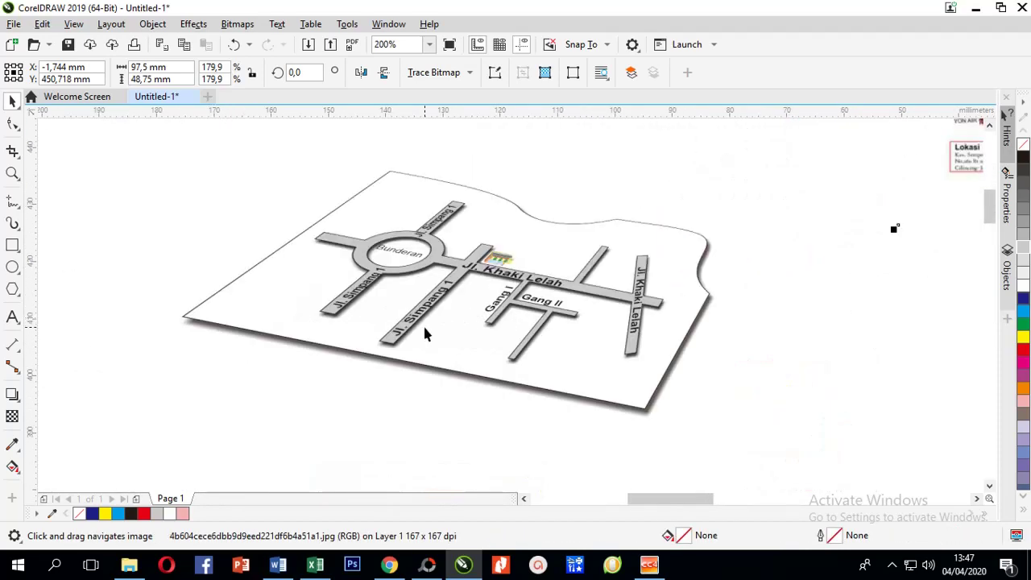
scroll(426, 334, "down", 1)
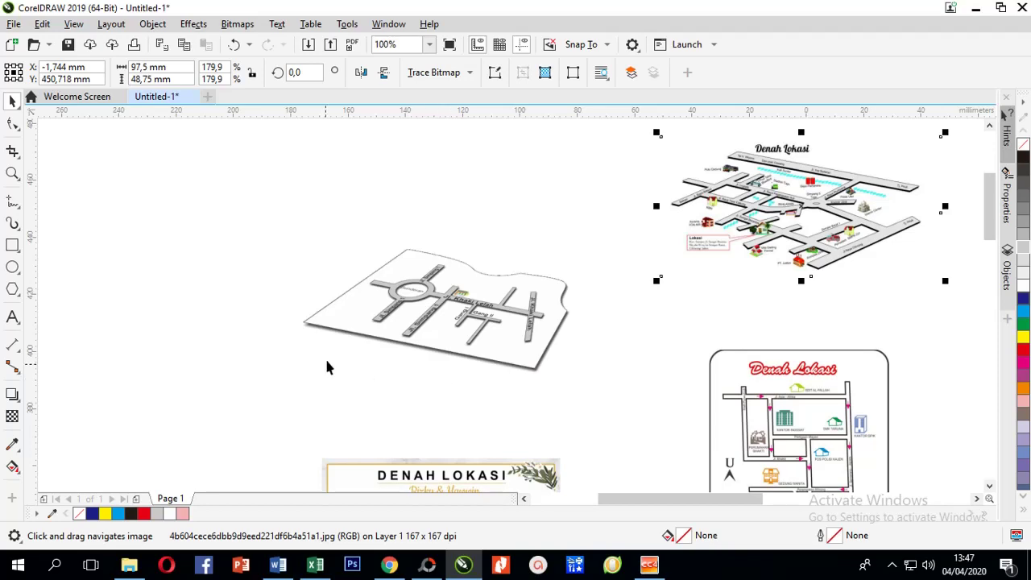
scroll(726, 260, "up", 2)
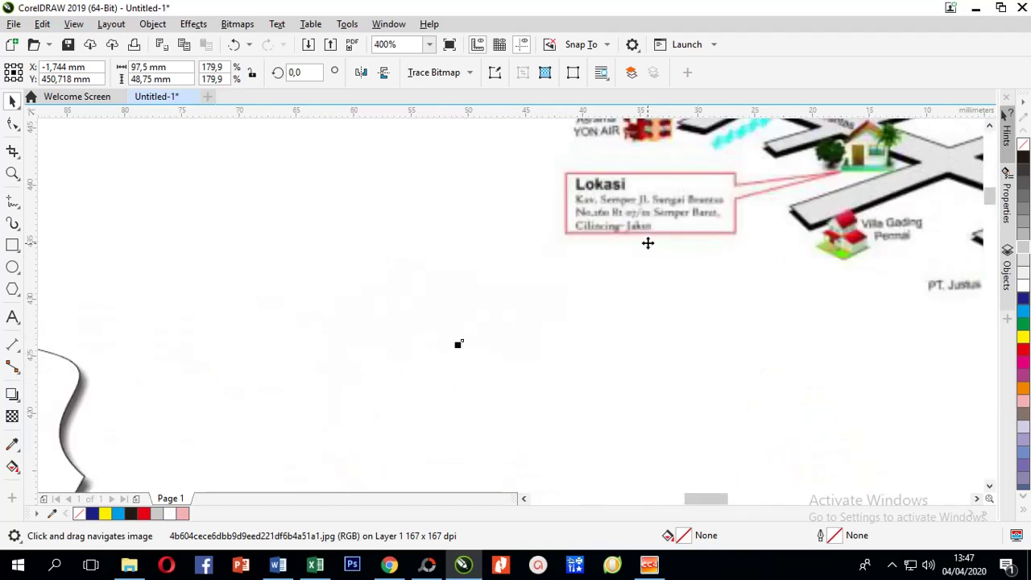
scroll(648, 238, "down", 1)
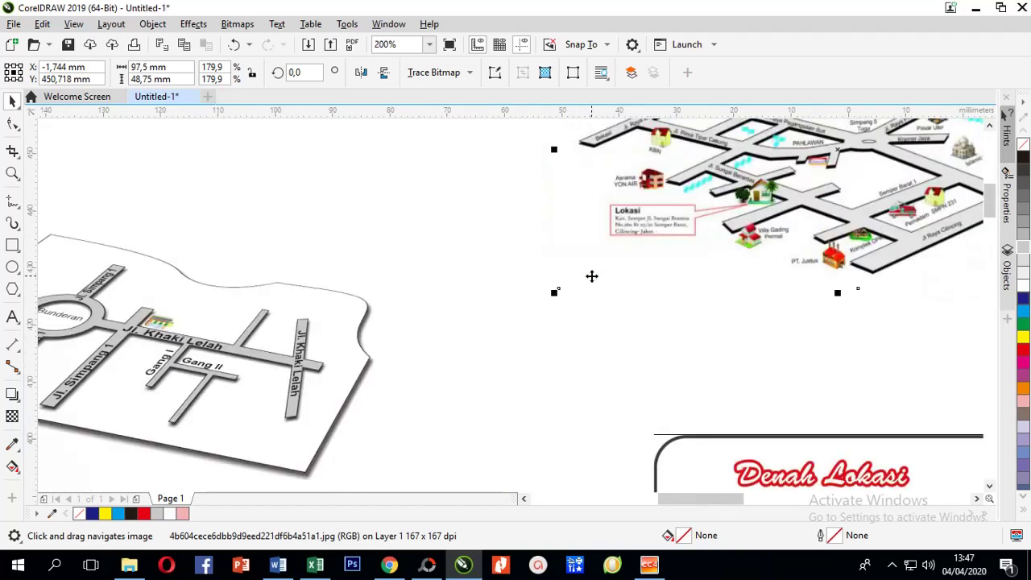
scroll(591, 276, "down", 1)
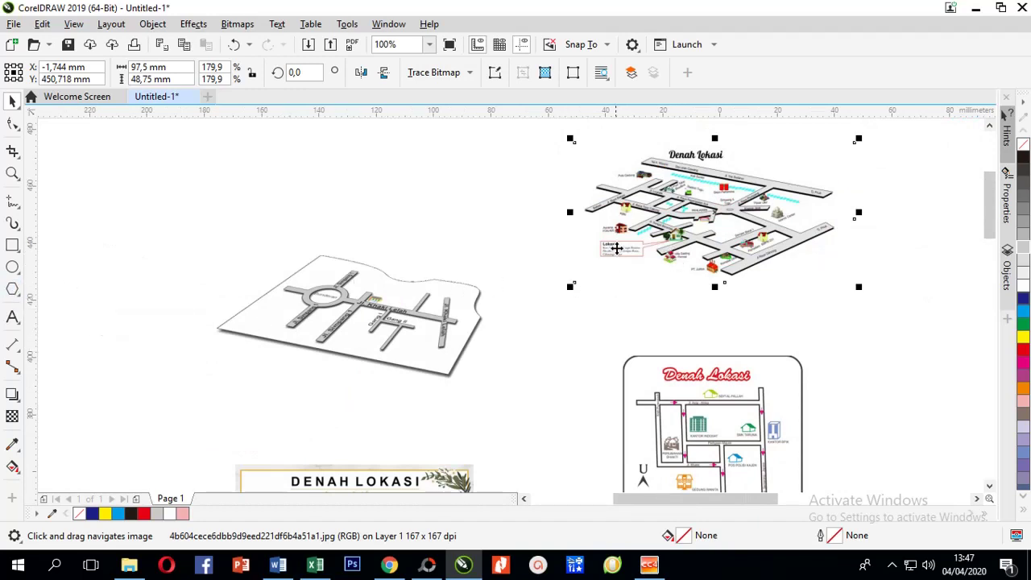
Draw a rectangular callout over the drawn map and aim its pointer up and to the right, about 66 by 36 mm overall
left_click(15, 290)
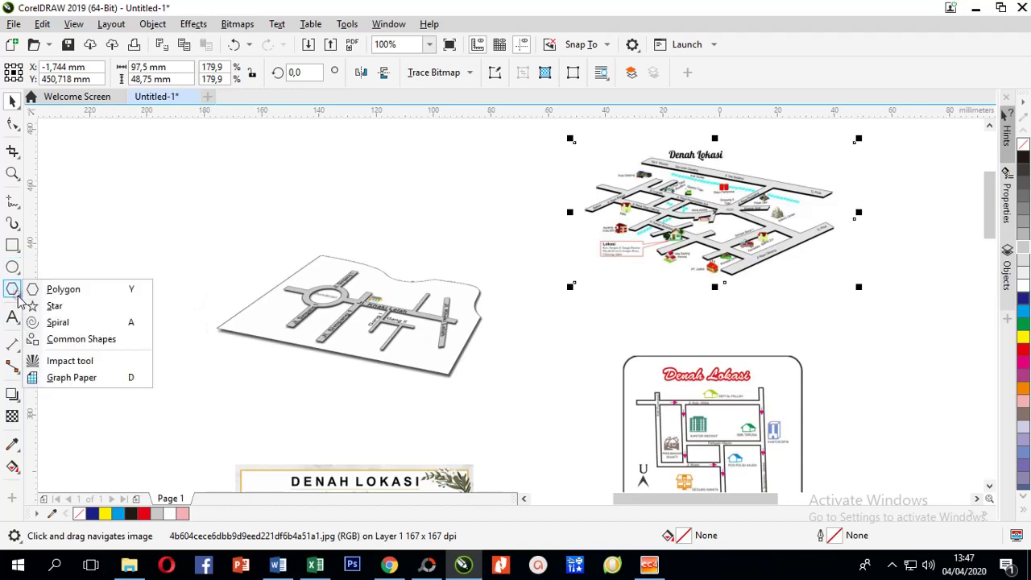
left_click(64, 292)
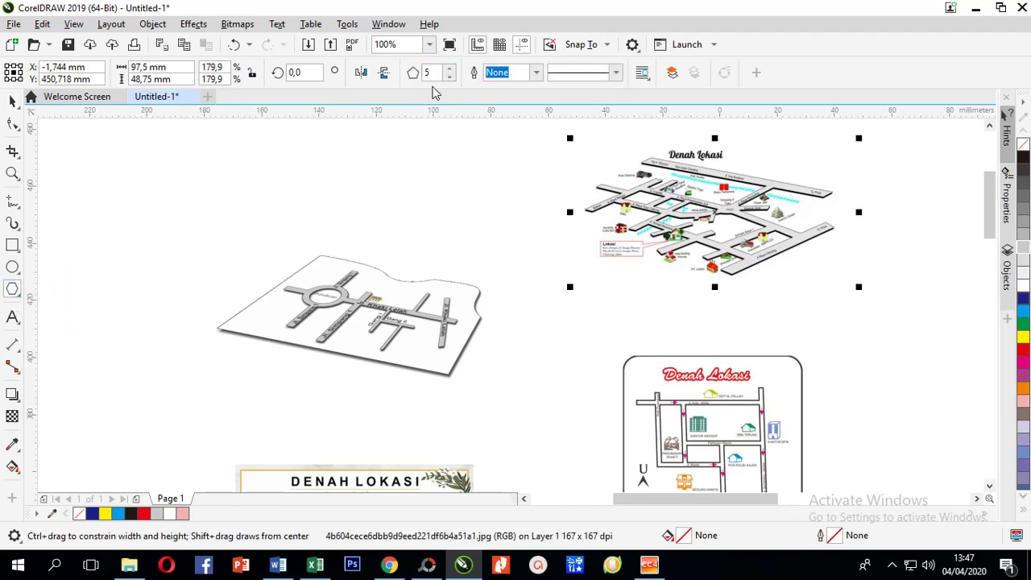
left_click(16, 293)
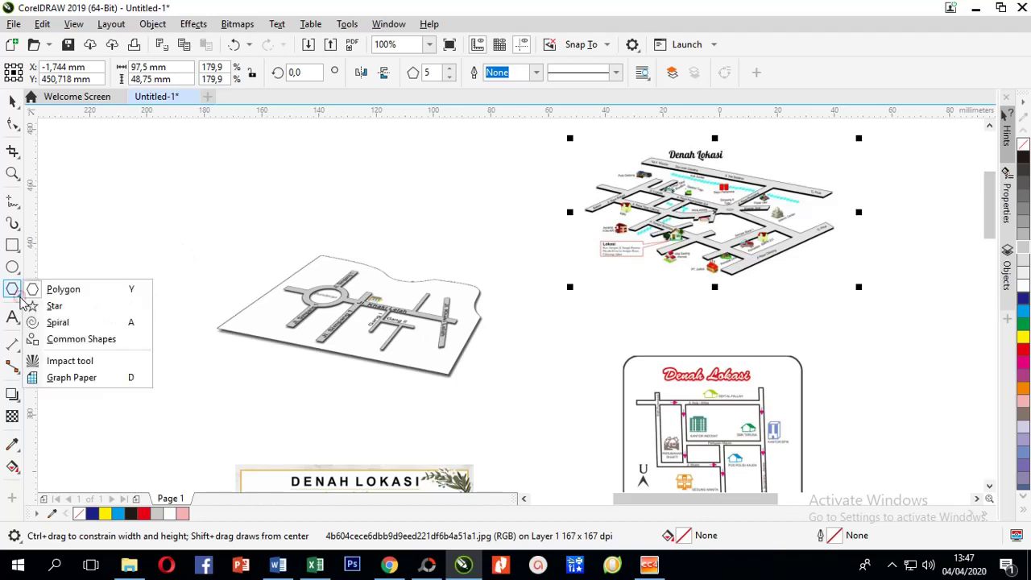
left_click(67, 339)
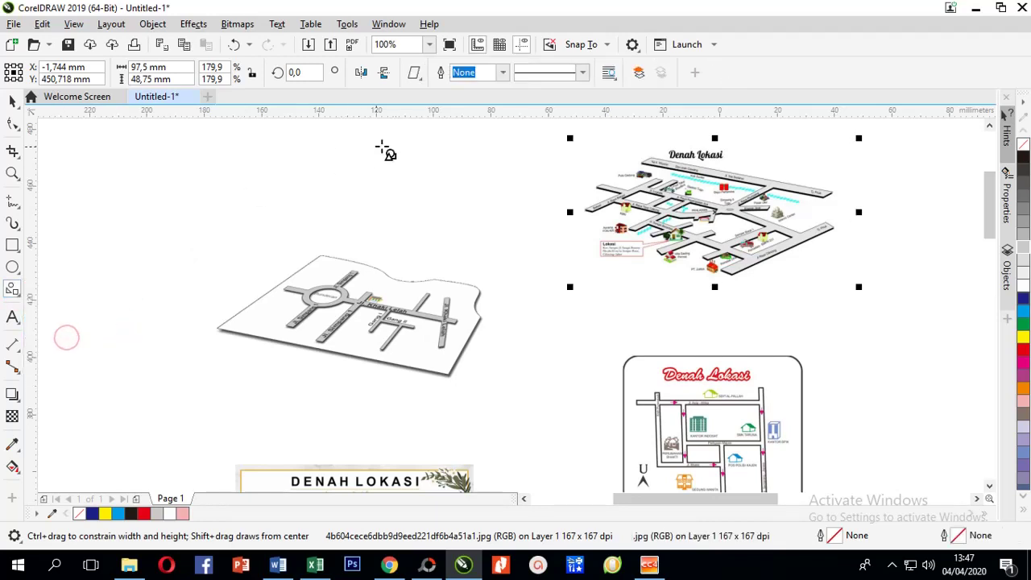
left_click(415, 74)
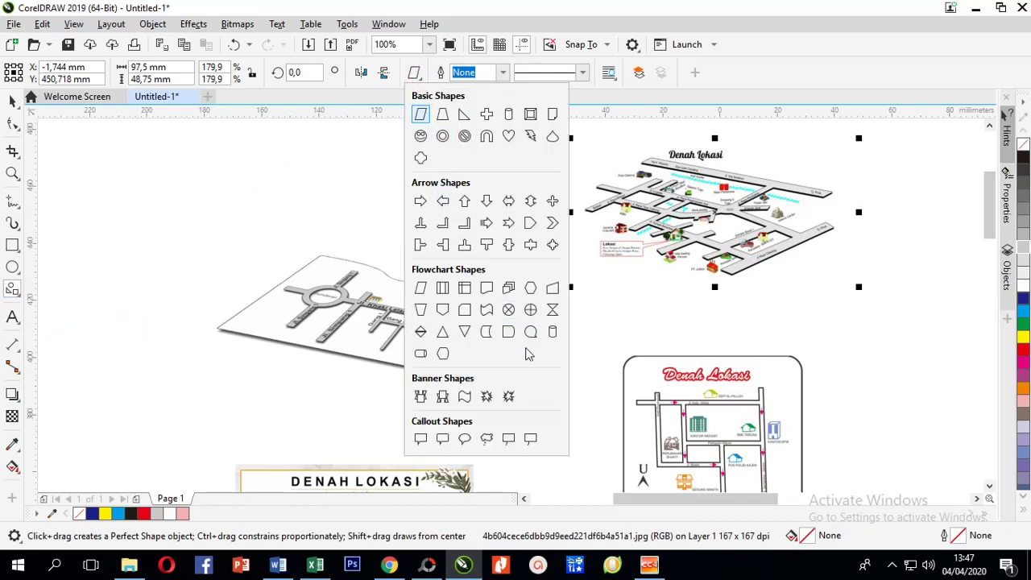
left_click(422, 439)
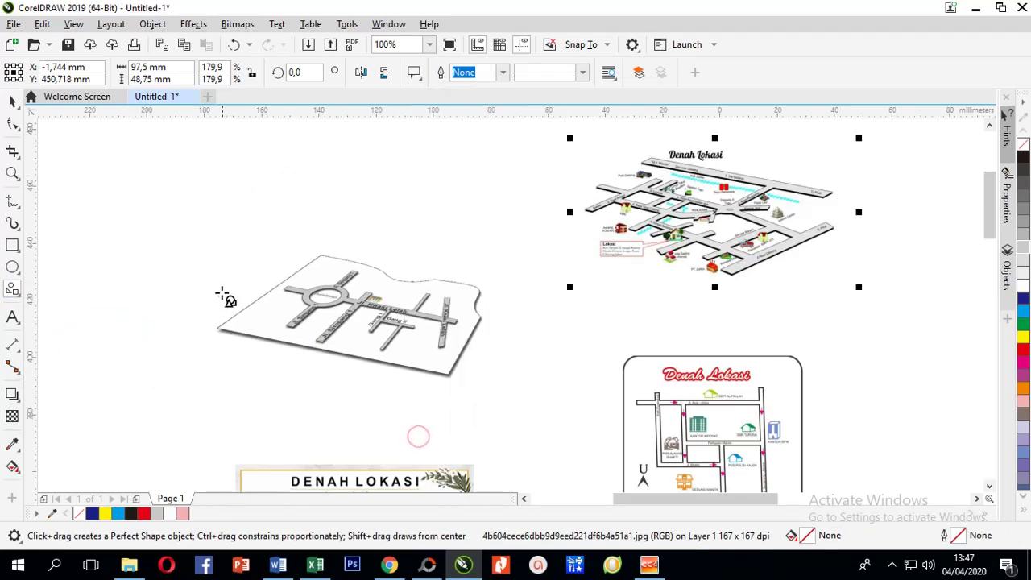
left_click_drag(191, 224, 372, 329)
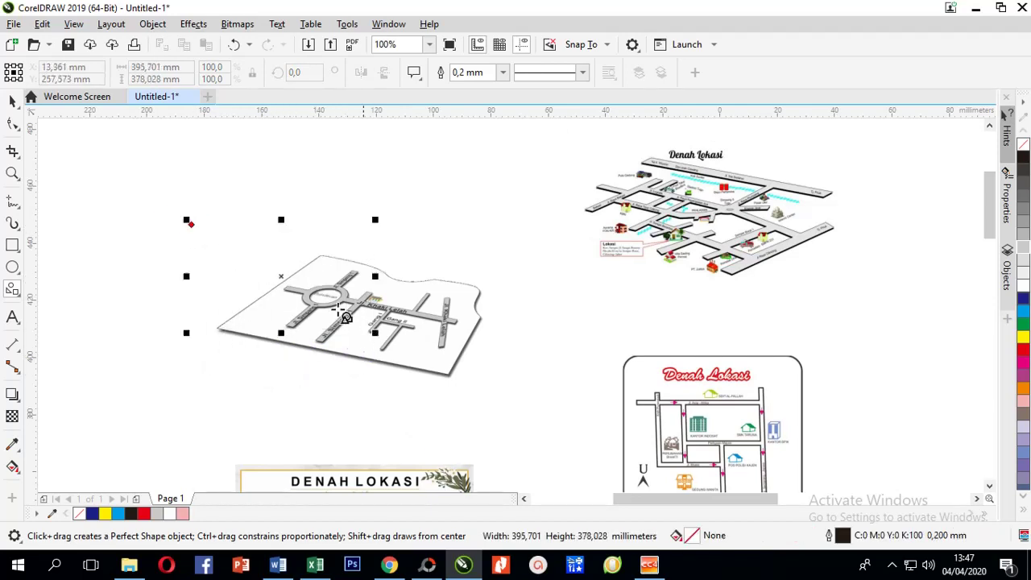
left_click_drag(190, 225, 418, 224)
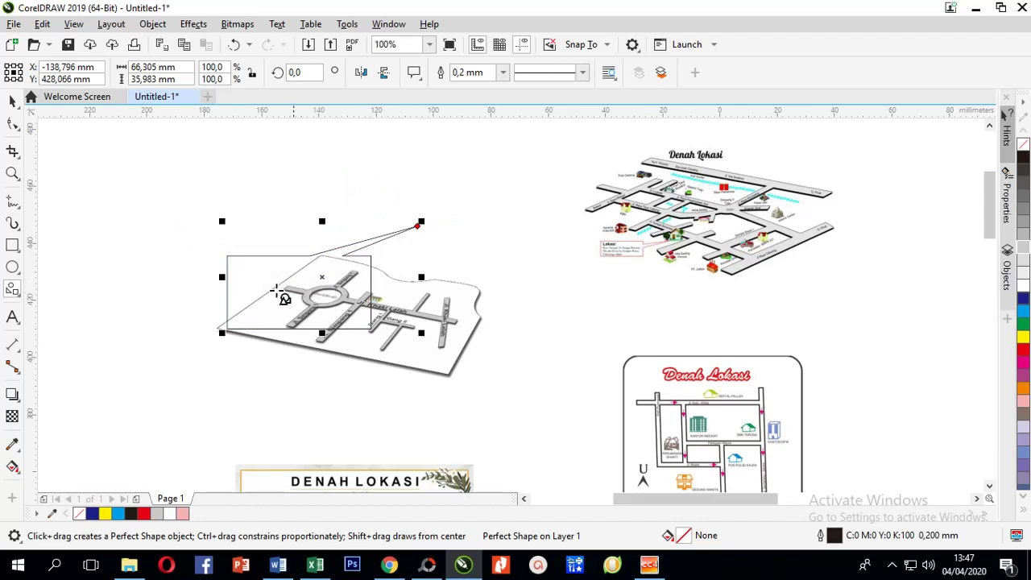
Add the artistic text "petunjuk" in Arial 24 pt over the callout box
left_click(12, 316)
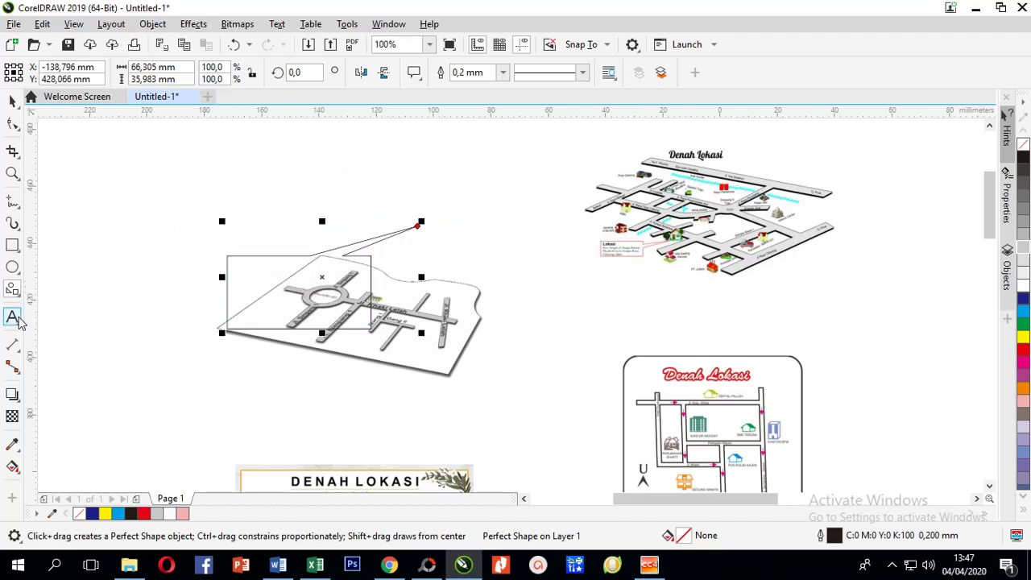
left_click(281, 277)
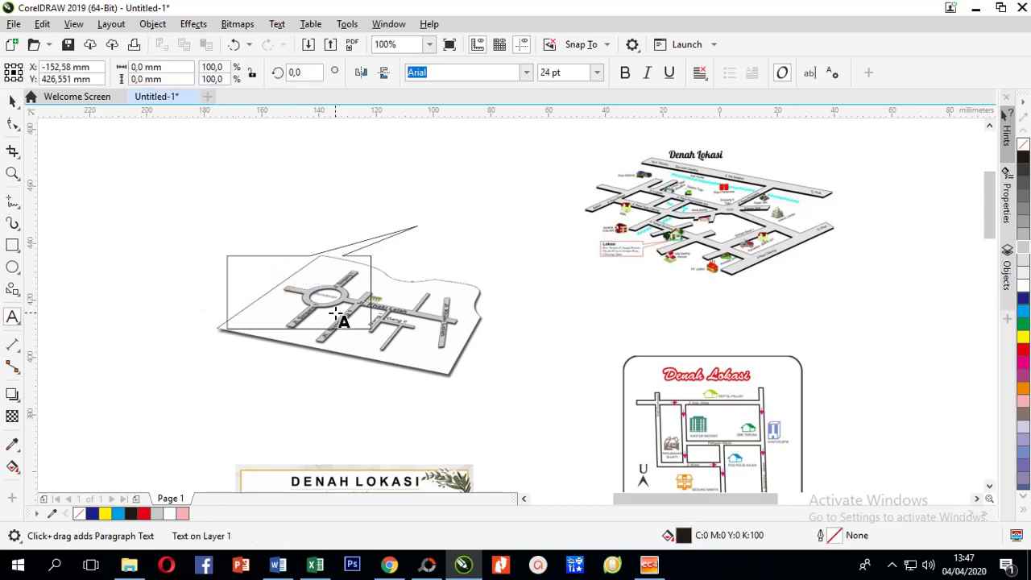
type("petunjuk")
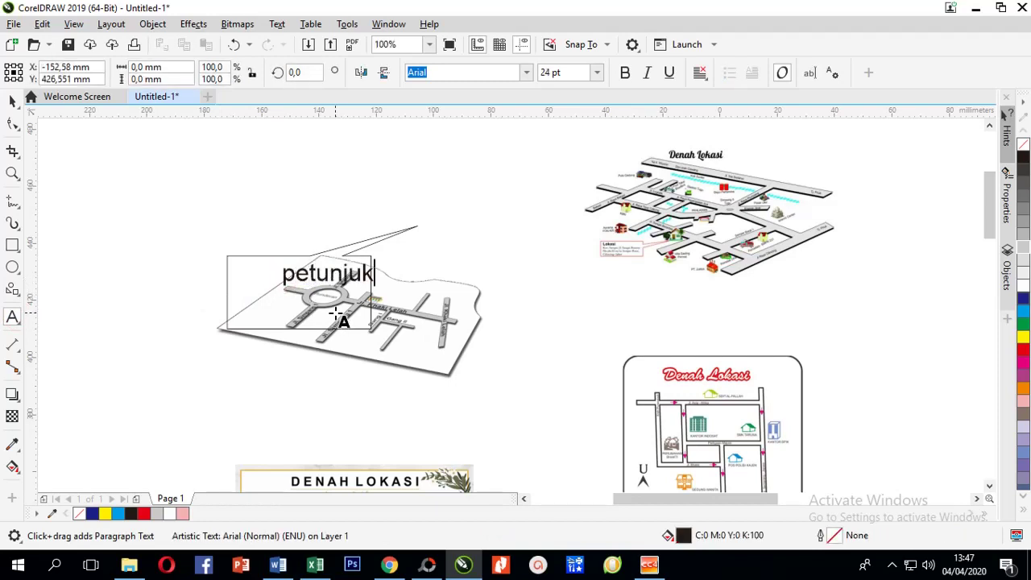
key("Escape")
left_click(12, 100)
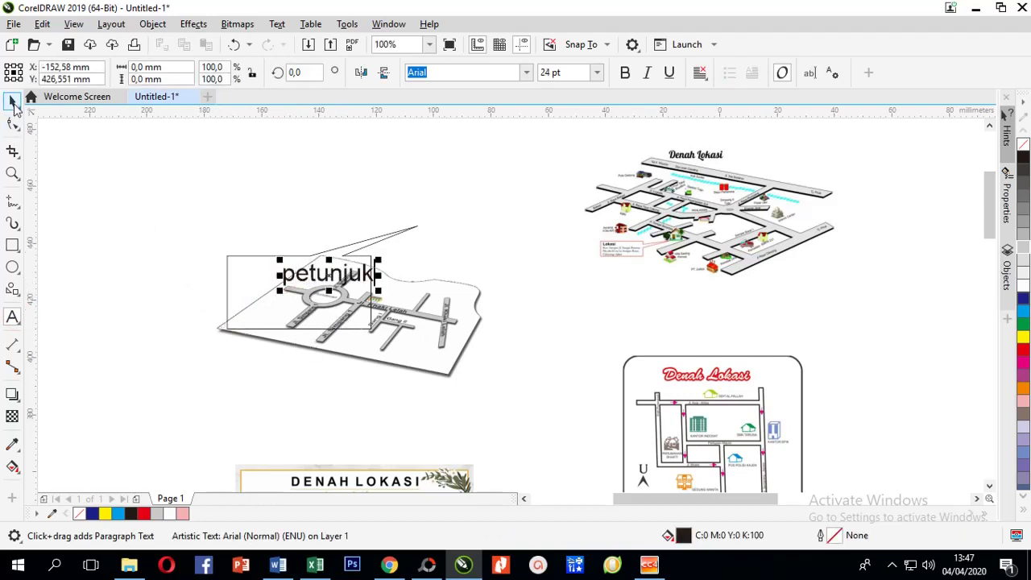
Move the callout and its text below the map's lower-left corner so the pointer reaches Jl. Simpang 1
left_click(230, 330)
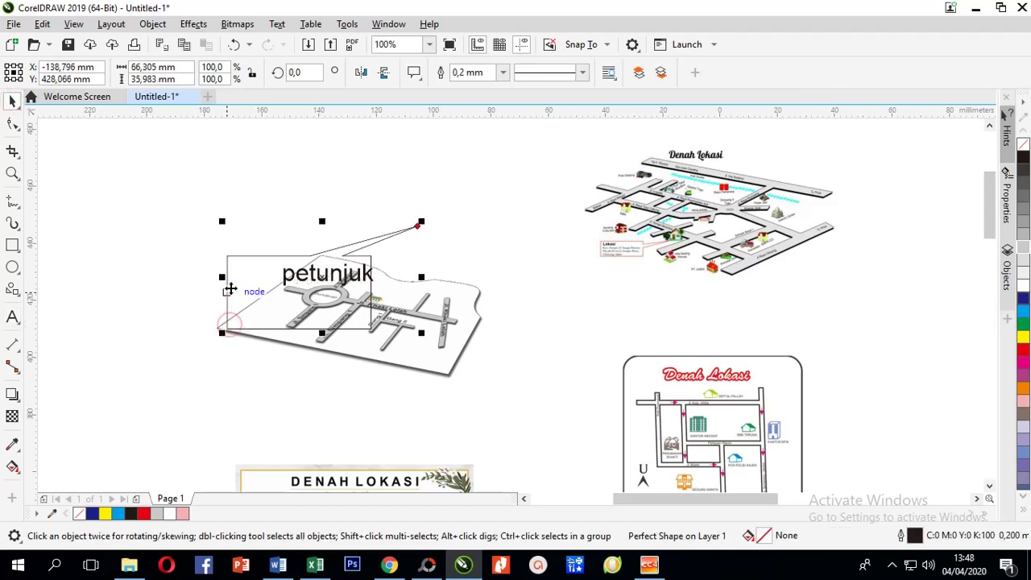
left_click_drag(252, 257, 153, 366)
left_click_drag(290, 279, 165, 397)
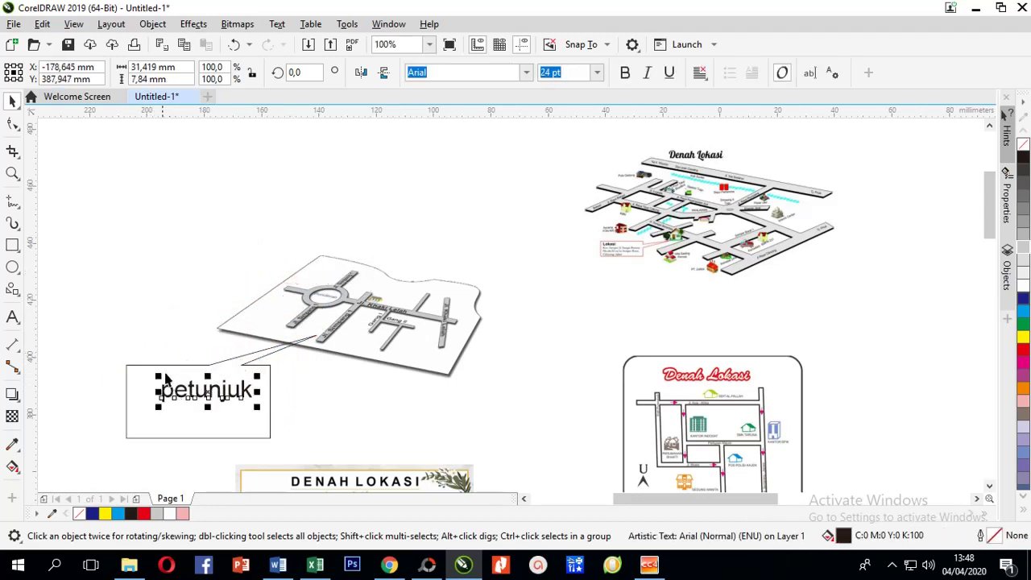
left_click(143, 303)
Move the callout closer to the map, reduce its overall height to about 24 mm, and place the text back inside it
scroll(164, 412, "up", 1)
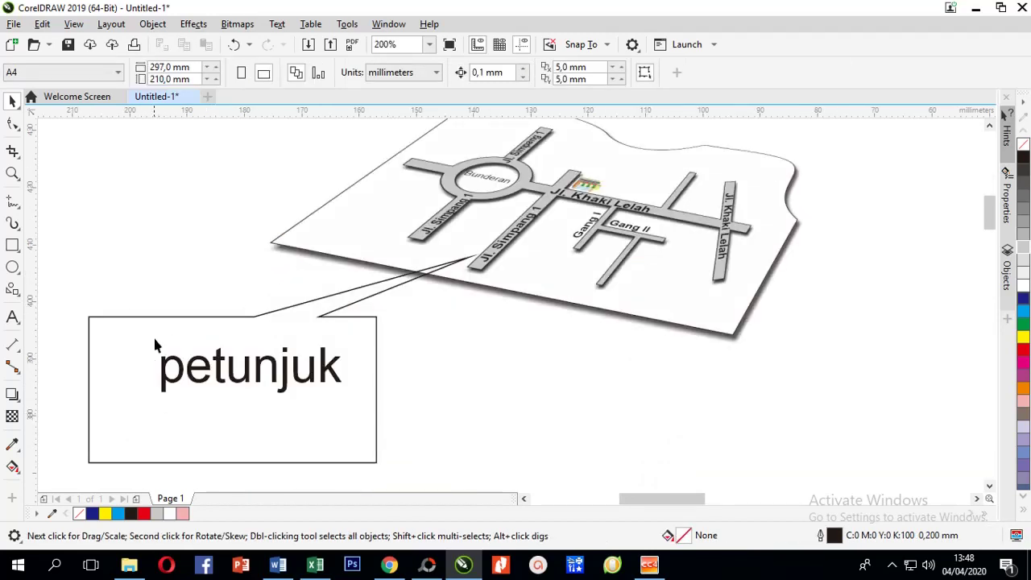
left_click_drag(163, 322, 202, 290)
left_click_drag(317, 435, 319, 369)
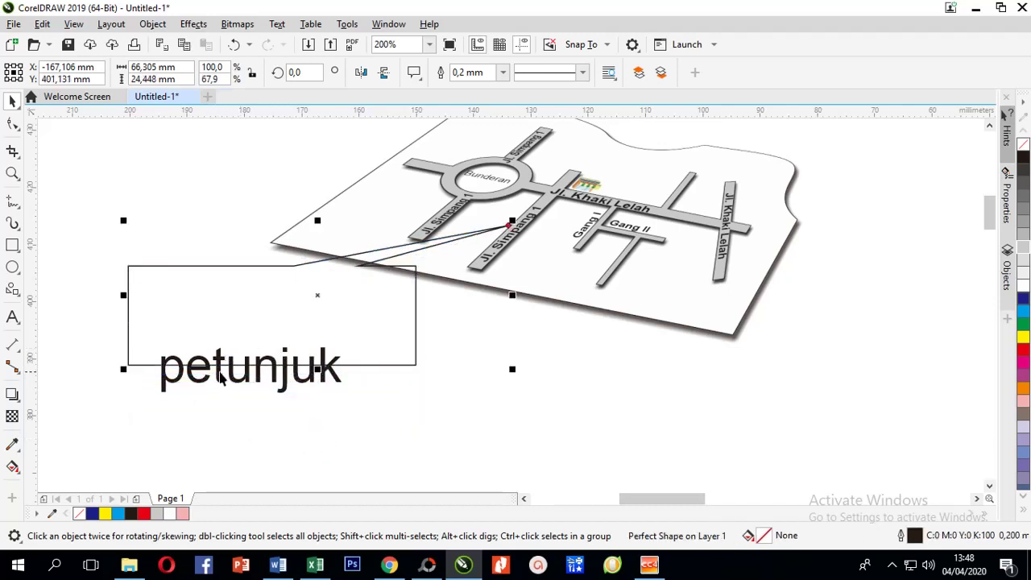
left_click_drag(222, 378, 269, 315)
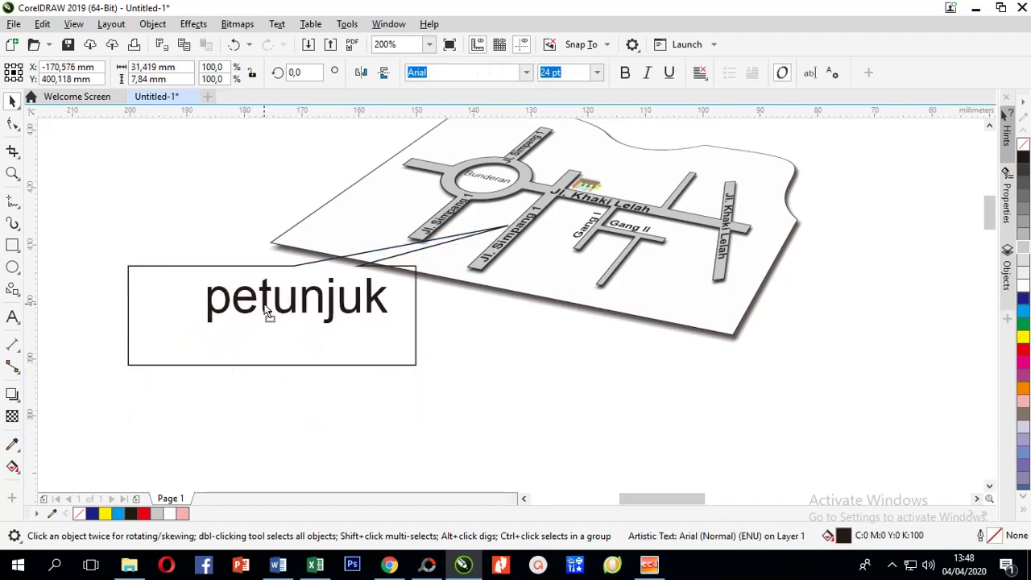
Resize the rectangular callout around its text to about 55 mm wide and 18 mm high overall
left_click(130, 304)
left_click_drag(127, 297, 189, 307)
left_click_drag(572, 297, 503, 297)
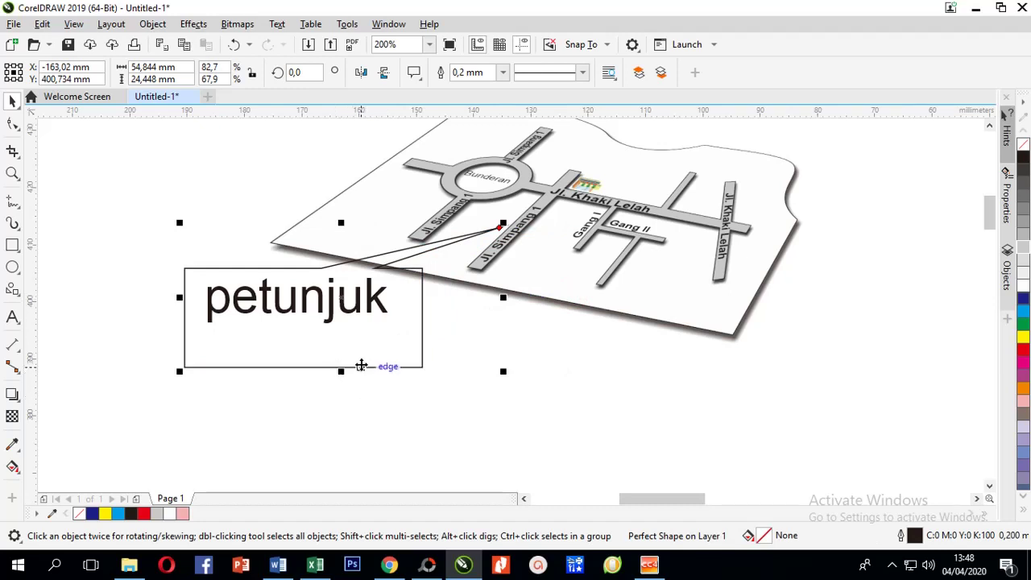
left_click_drag(341, 371, 338, 339)
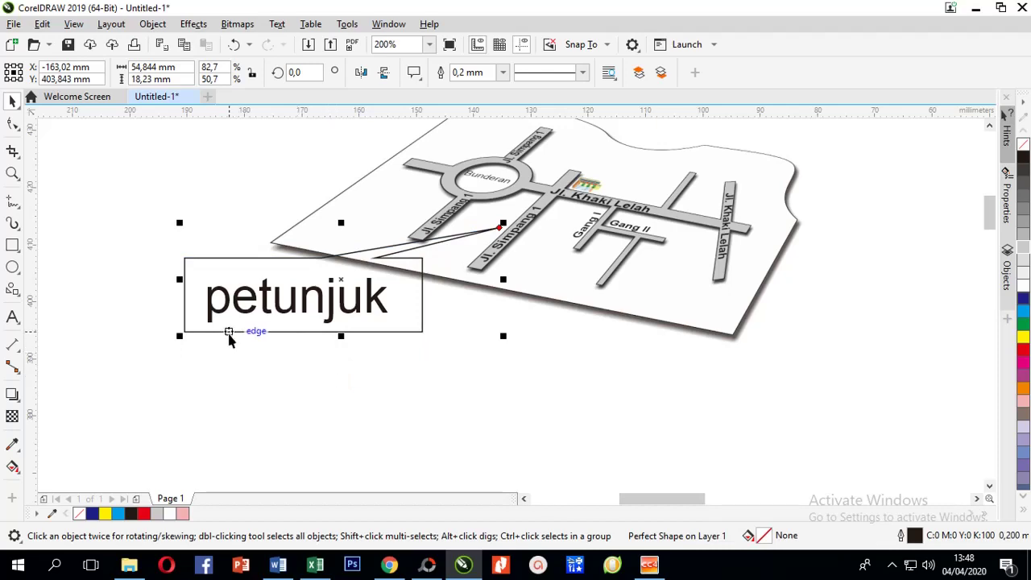
scroll(229, 338, "down", 2)
scroll(177, 334, "up", 2)
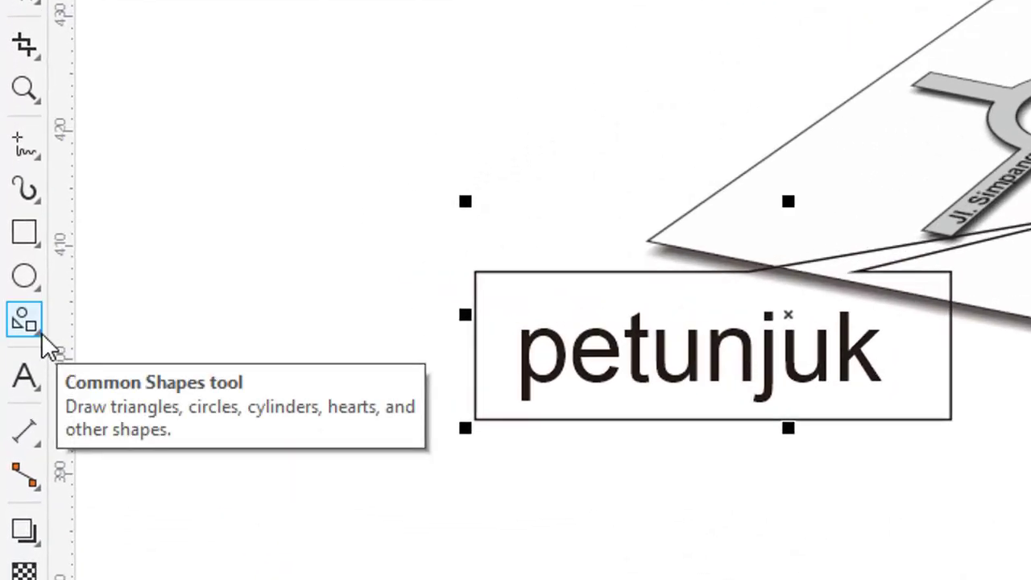
Draw a rounded-rectangle callout beside the map and extend its pointer to the road by the Bunderan roundabout, about 59 by 12 mm overall
left_click(40, 336)
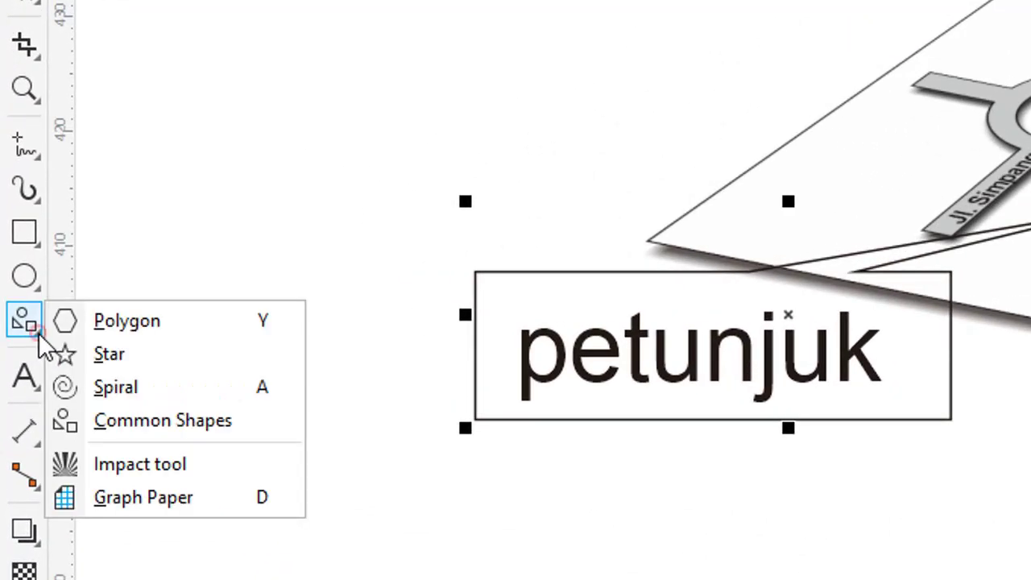
left_click(116, 420)
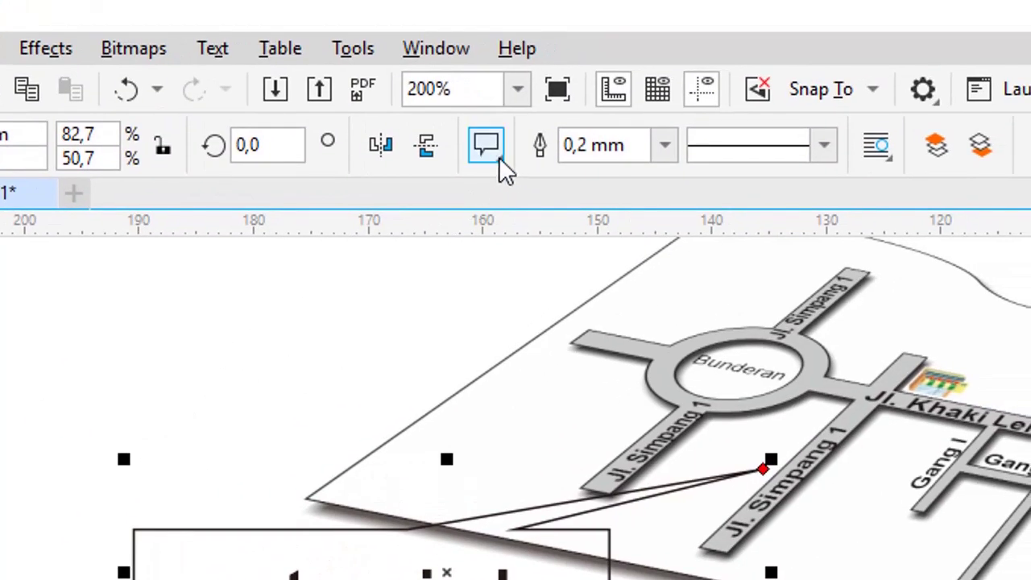
left_click(498, 157)
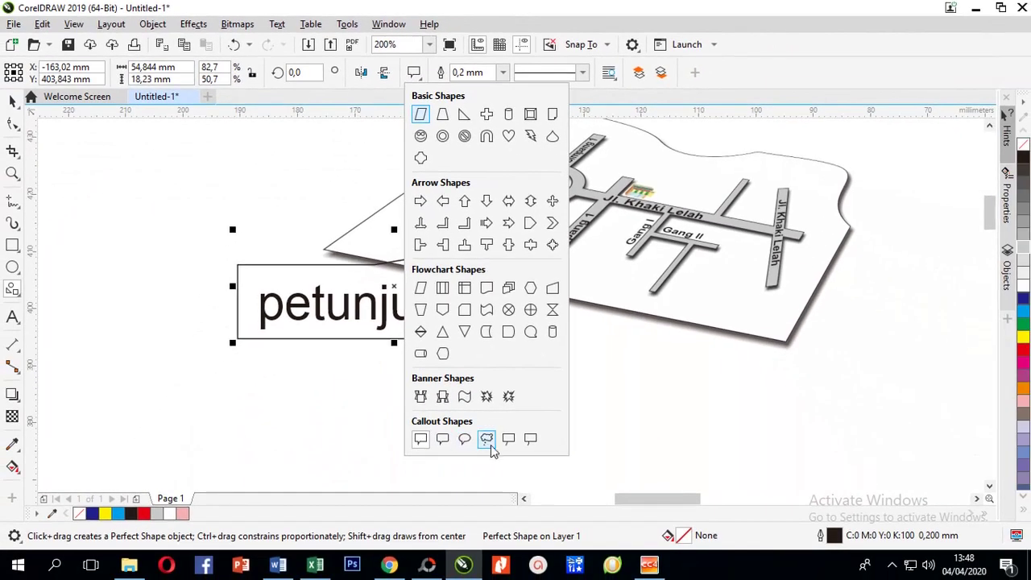
left_click(443, 439)
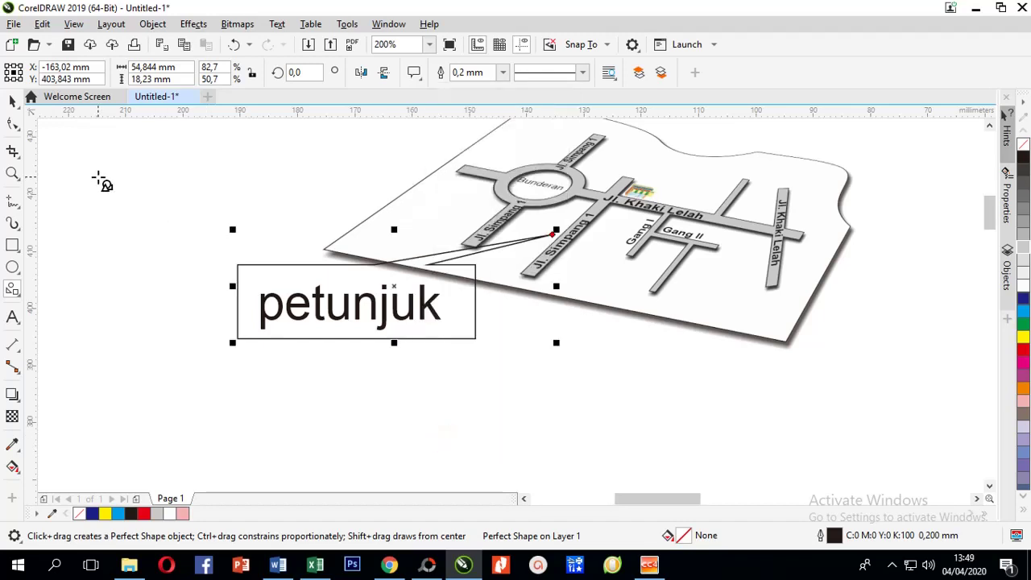
left_click_drag(82, 159, 232, 261)
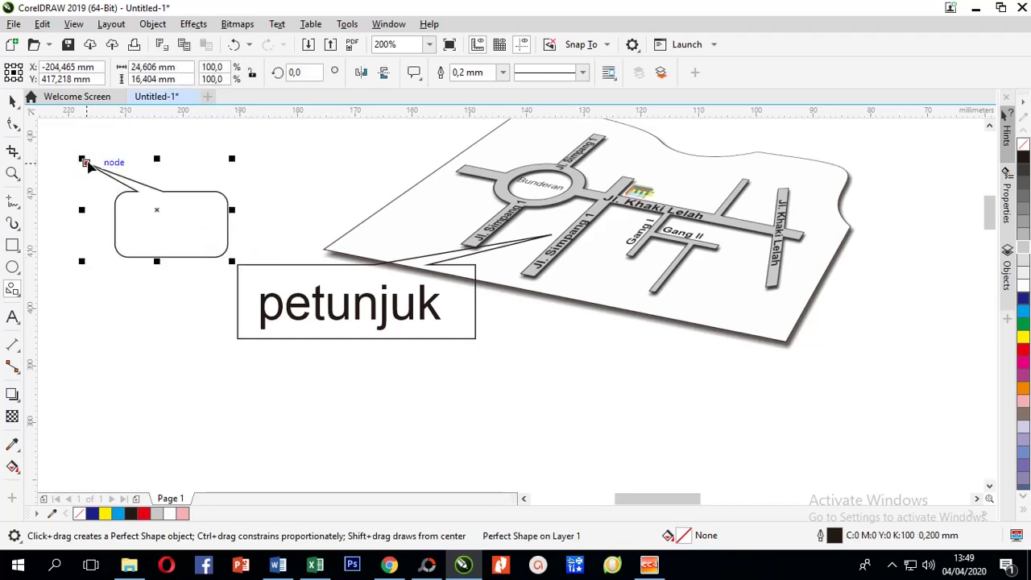
left_click_drag(85, 163, 72, 228)
left_click_drag(153, 310, 455, 187)
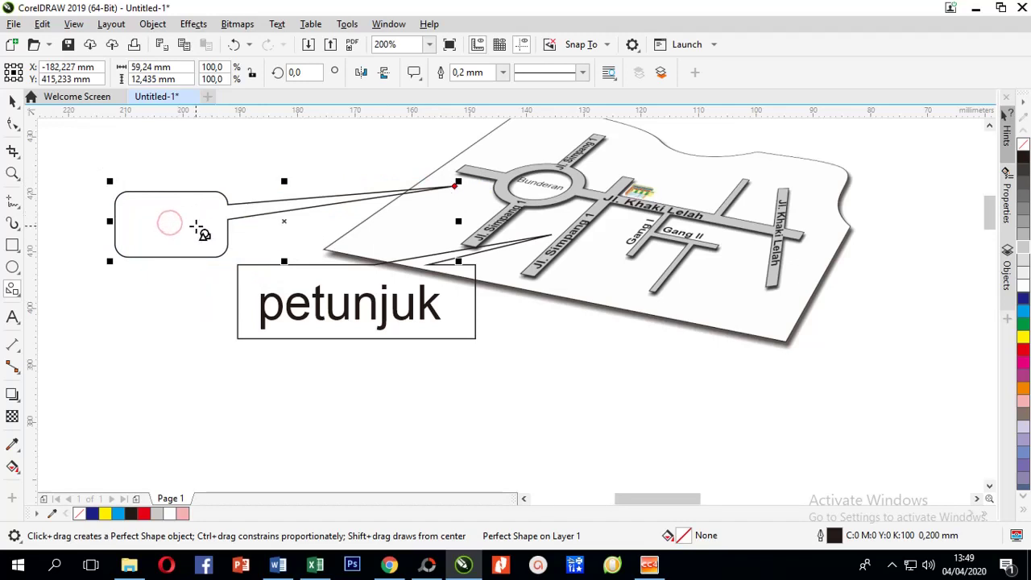
Add the text "petujnjuk" in Arial 24 pt, move it onto the rounded callout, and deselect it
left_click(12, 317)
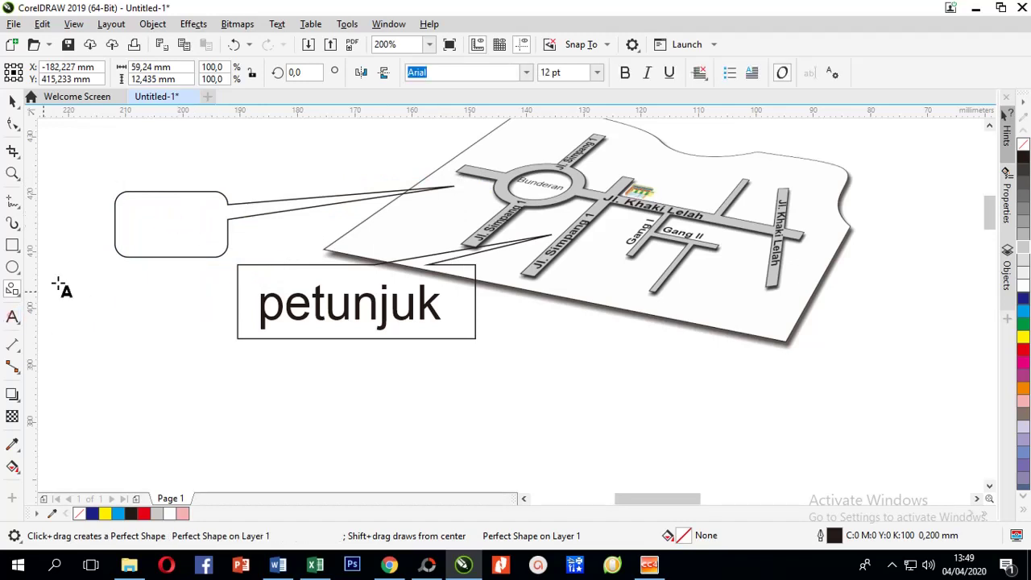
left_click(129, 151)
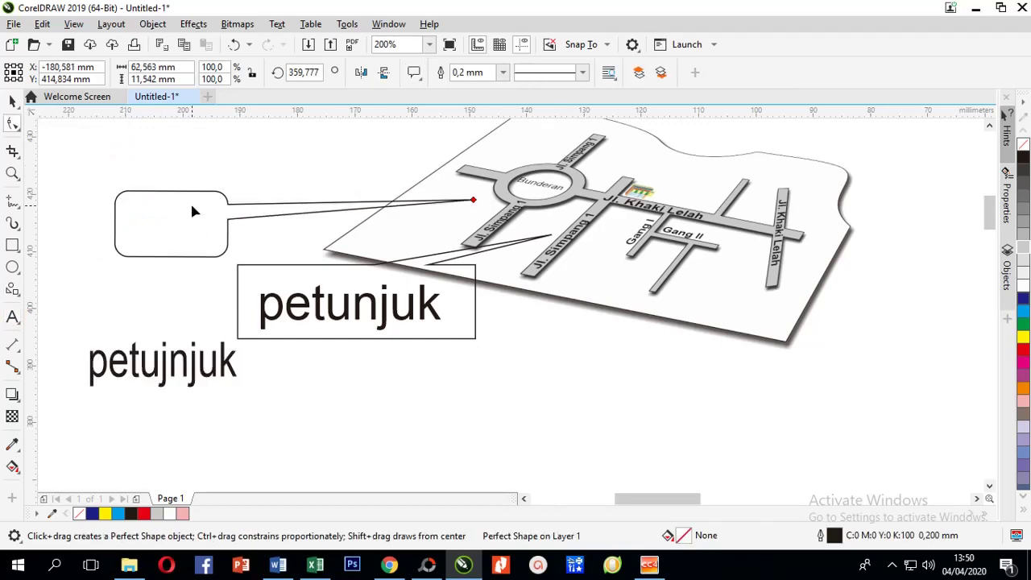
scroll(190, 201, "down", 2)
scroll(190, 209, "up", 2)
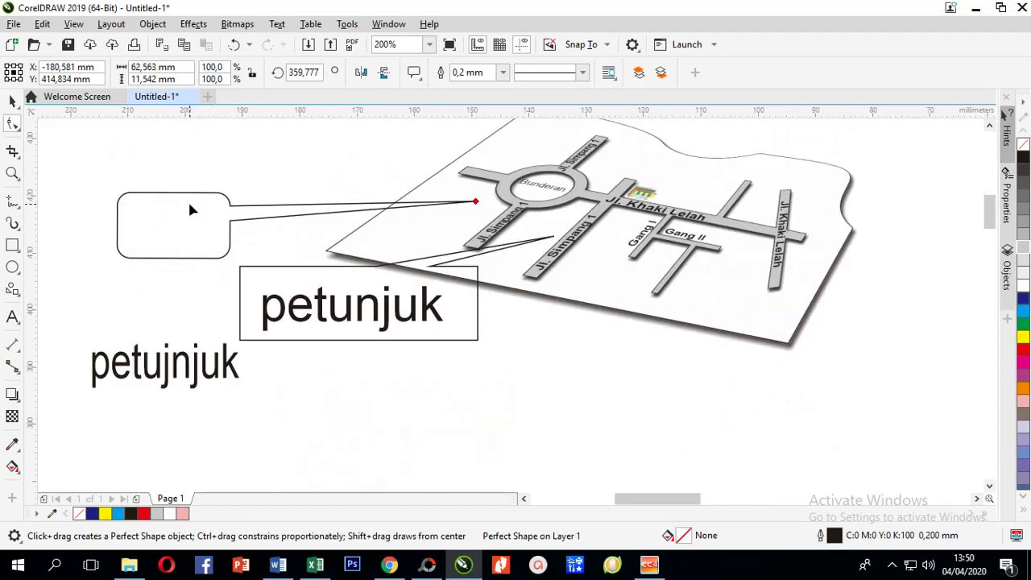
scroll(190, 210, "down", 2)
left_click(181, 278)
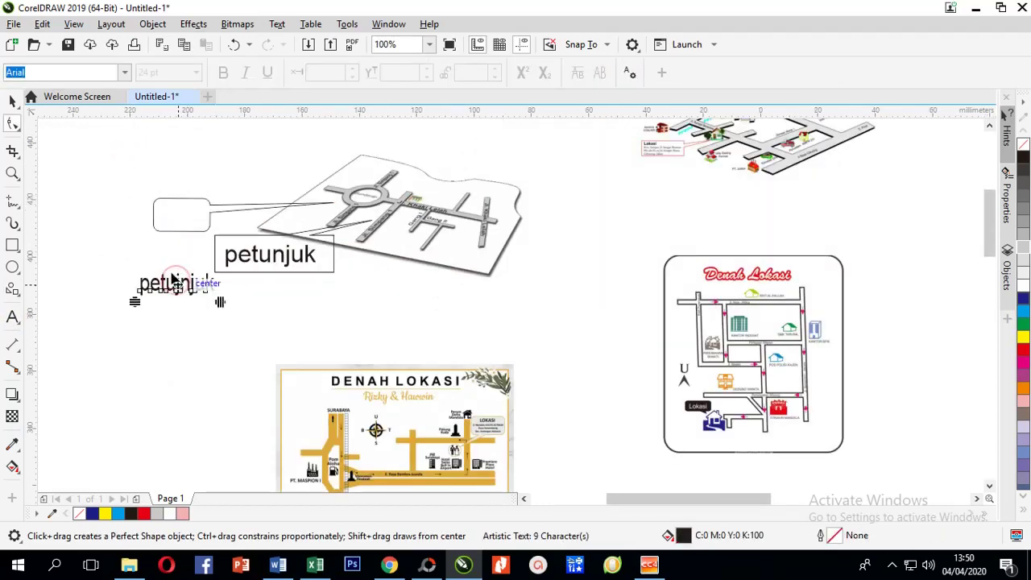
left_click(12, 101)
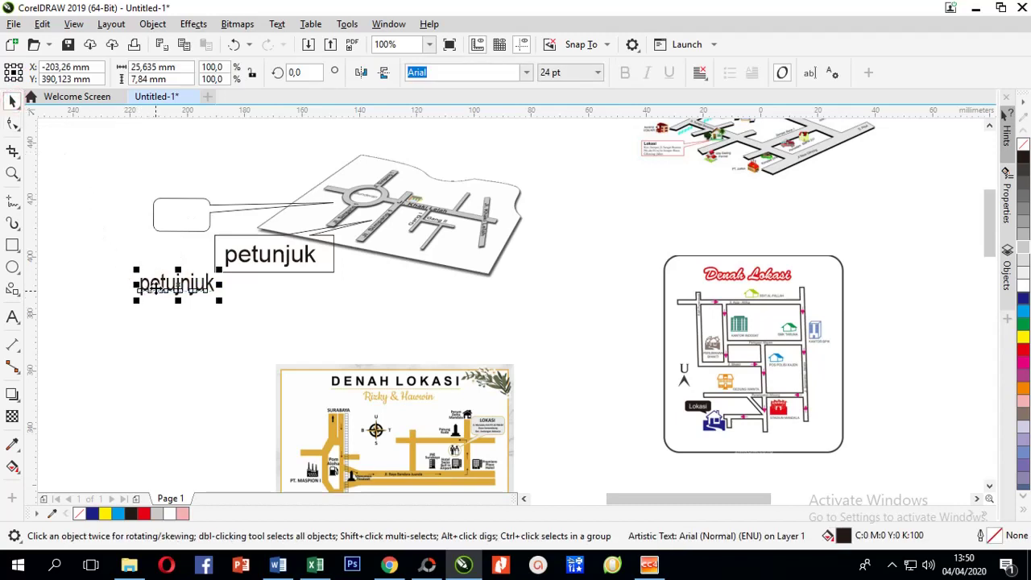
left_click_drag(162, 291, 183, 219)
left_click(153, 240)
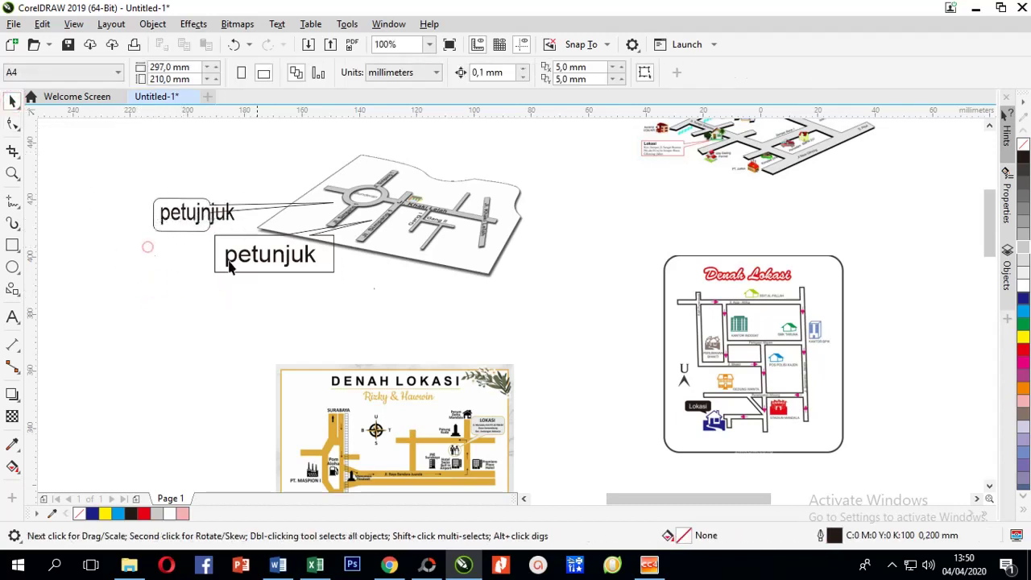
Examine the perspective, gold wedding and rounded-frame reference maps up close, including their roads, landmark icons and location callouts
scroll(459, 249, "down", 2)
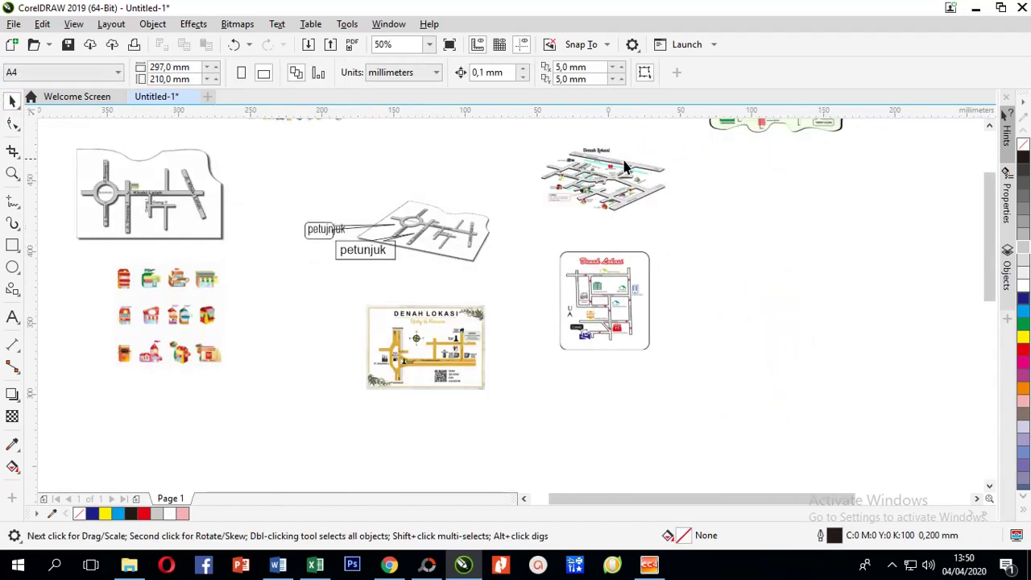
scroll(633, 149, "up", 5)
scroll(630, 158, "down", 4)
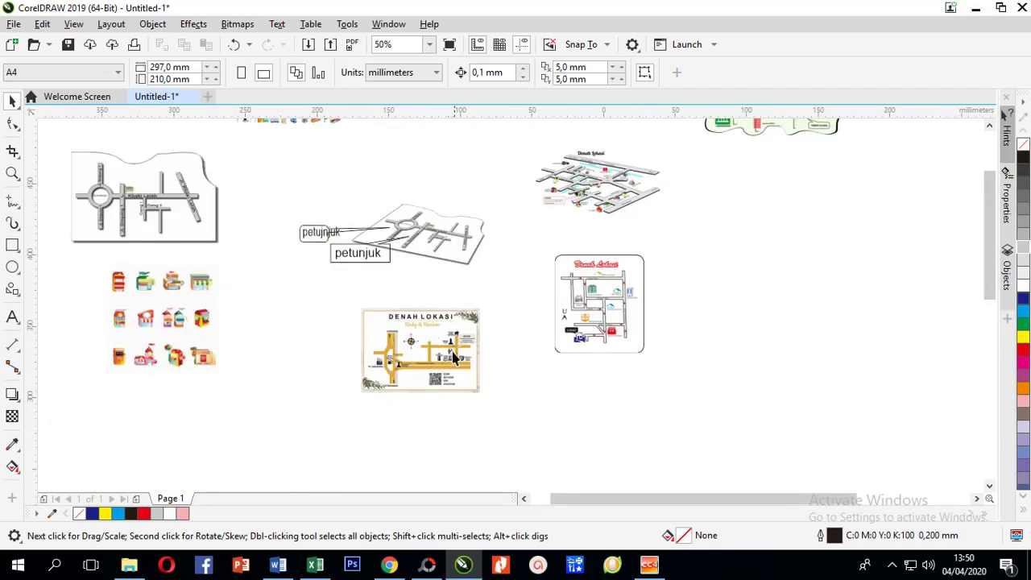
scroll(459, 357, "up", 3)
left_click_drag(459, 356, 474, 332)
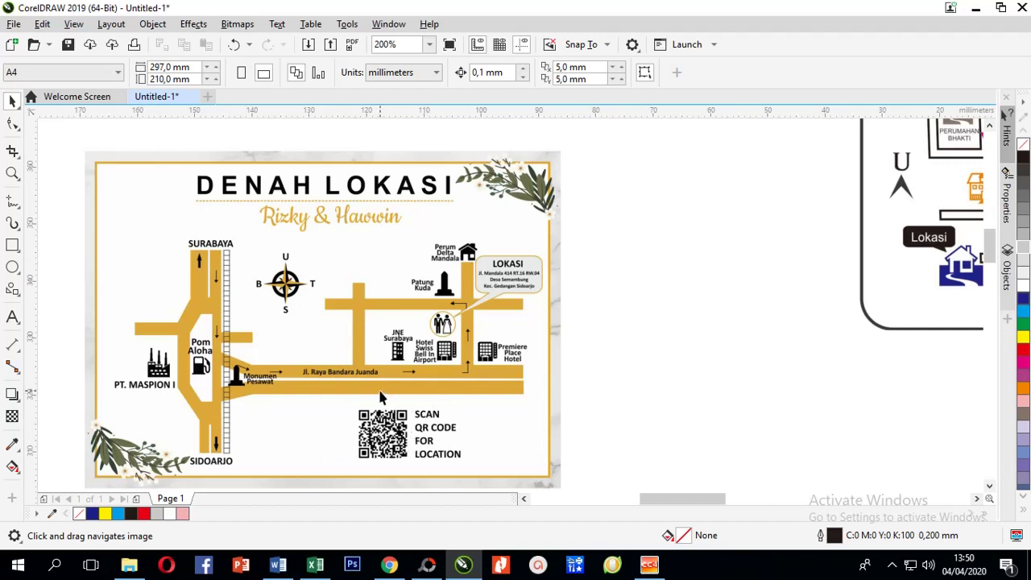
left_click_drag(382, 397, 462, 380)
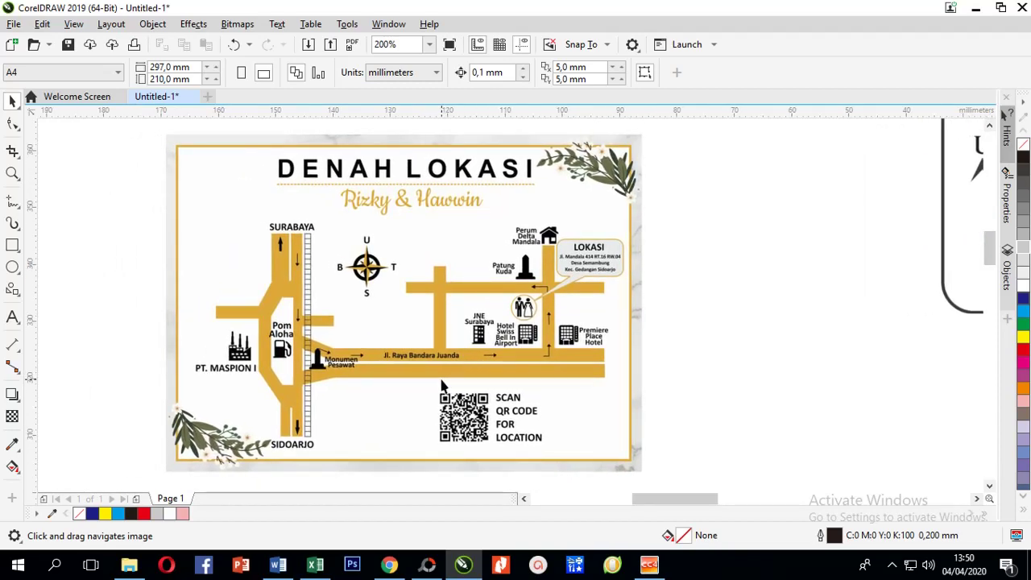
scroll(441, 388, "down", 2)
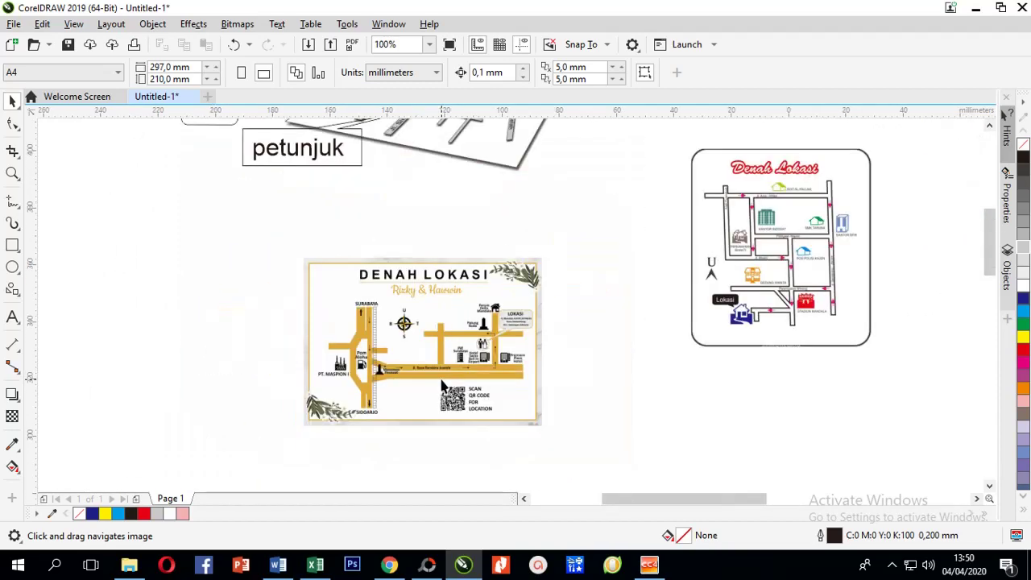
scroll(442, 385, "down", 2)
scroll(687, 295, "up", 4)
left_click_drag(569, 353, 615, 295)
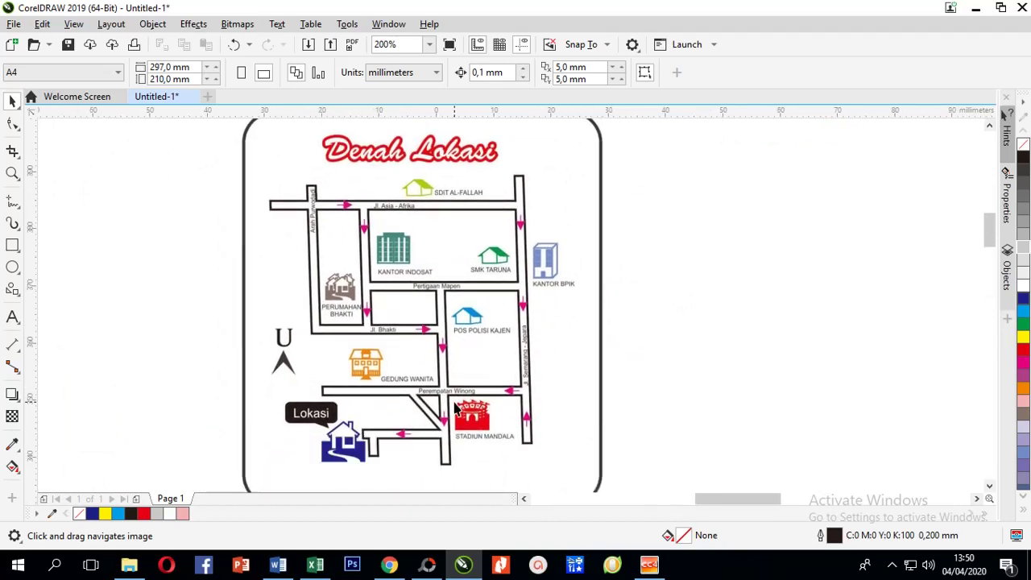
scroll(454, 409, "down", 4)
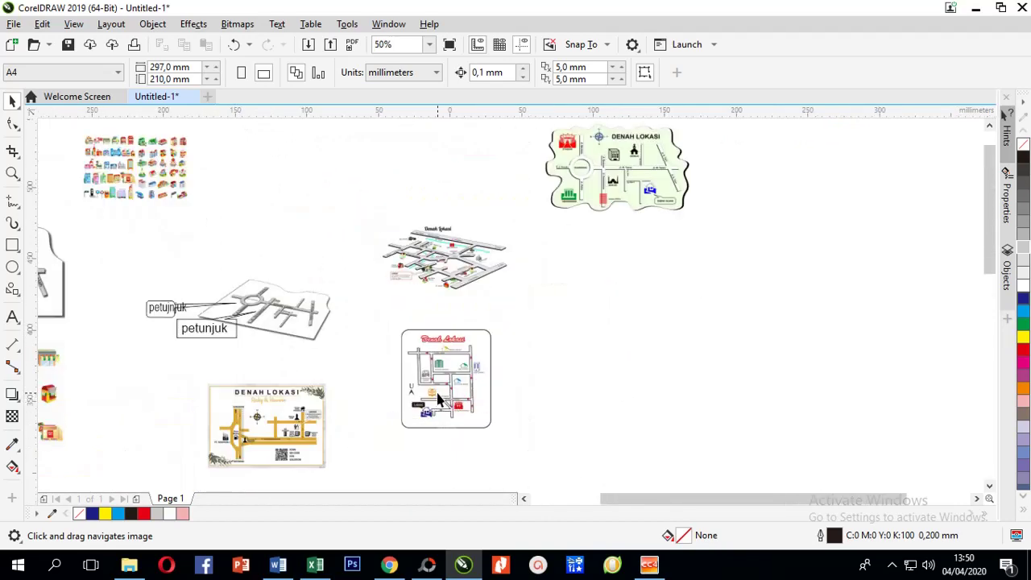